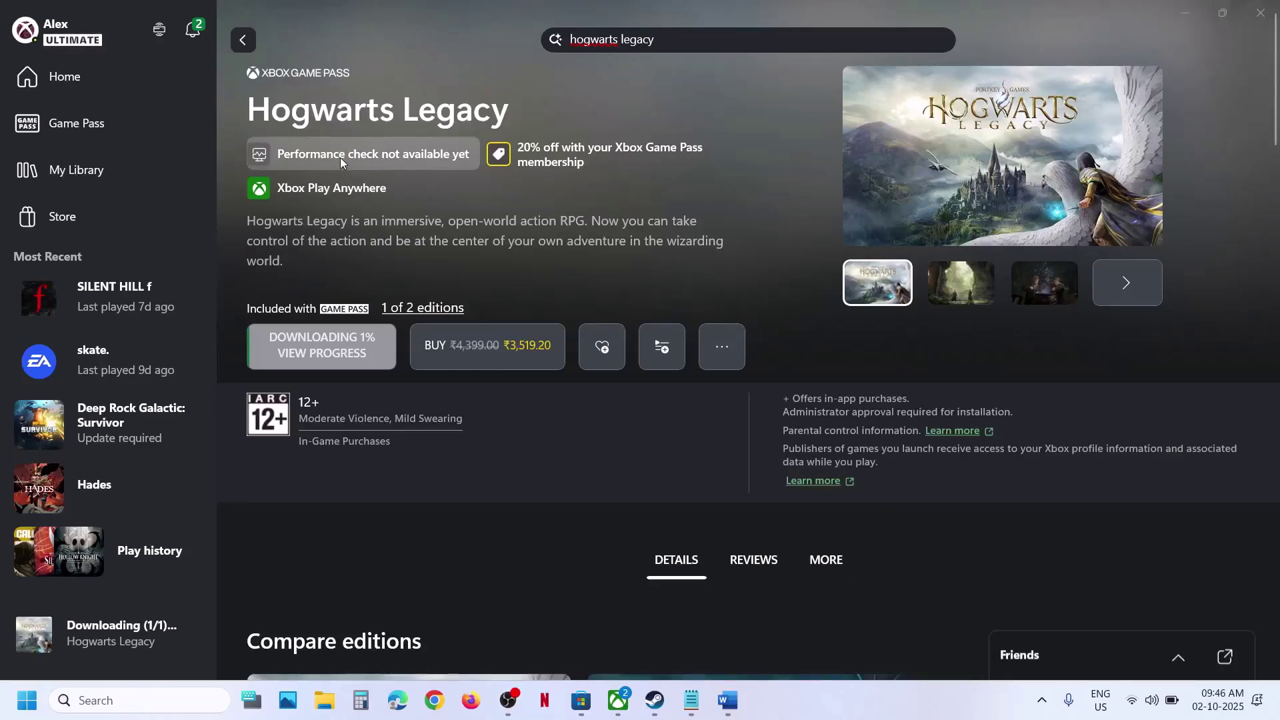
# - Dismiss the Store's install options dialog, select Step 1 in the notes, and return to the Xbox app
pyautogui.click(584, 706)
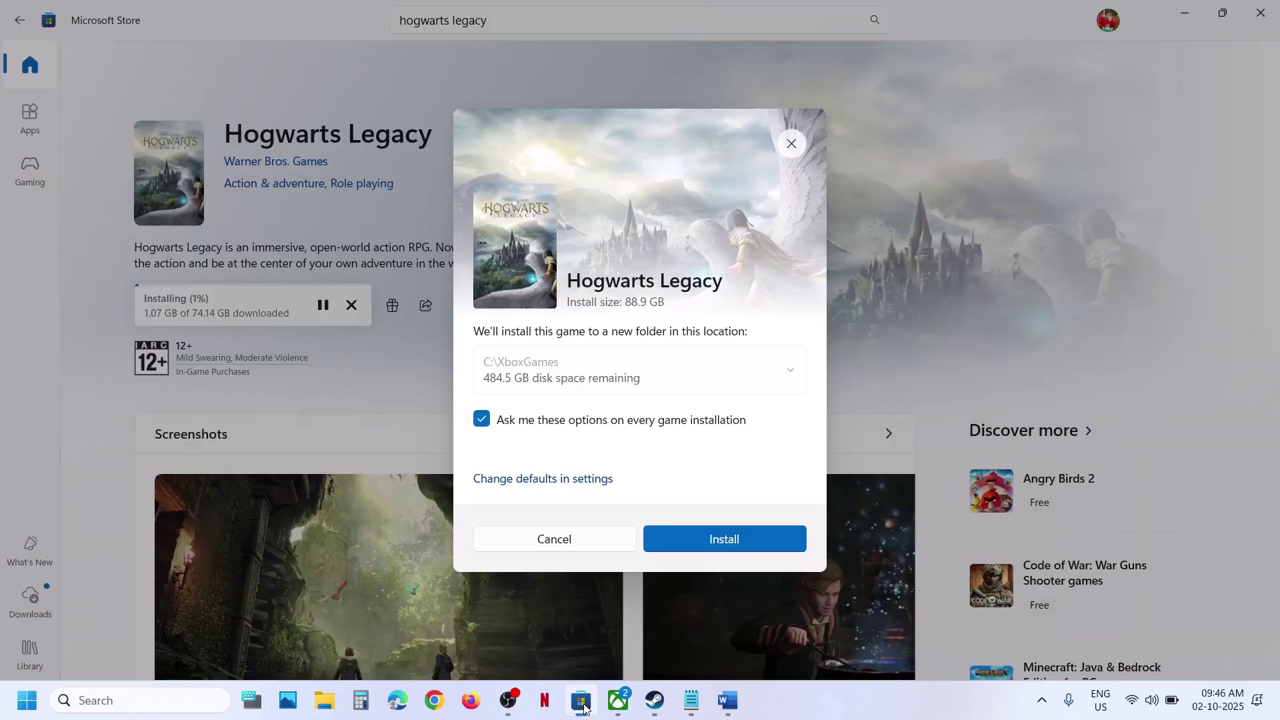
pyautogui.click(790, 141)
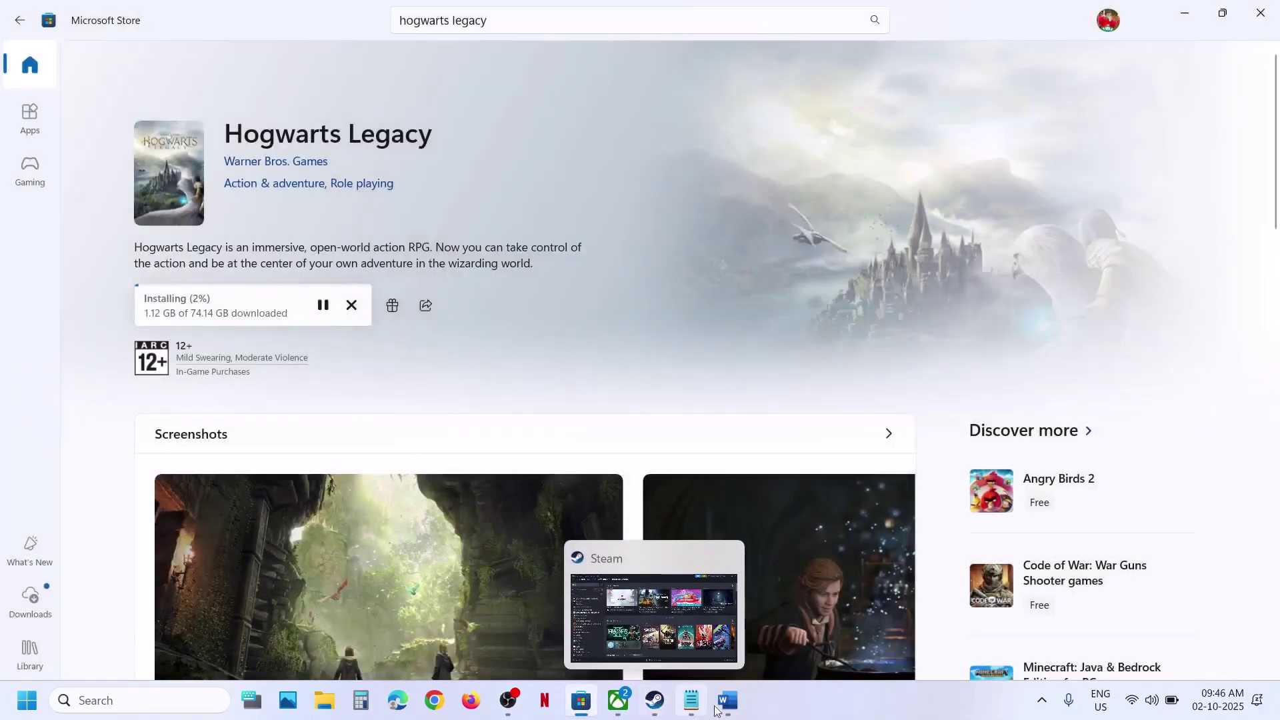
pyautogui.click(727, 701)
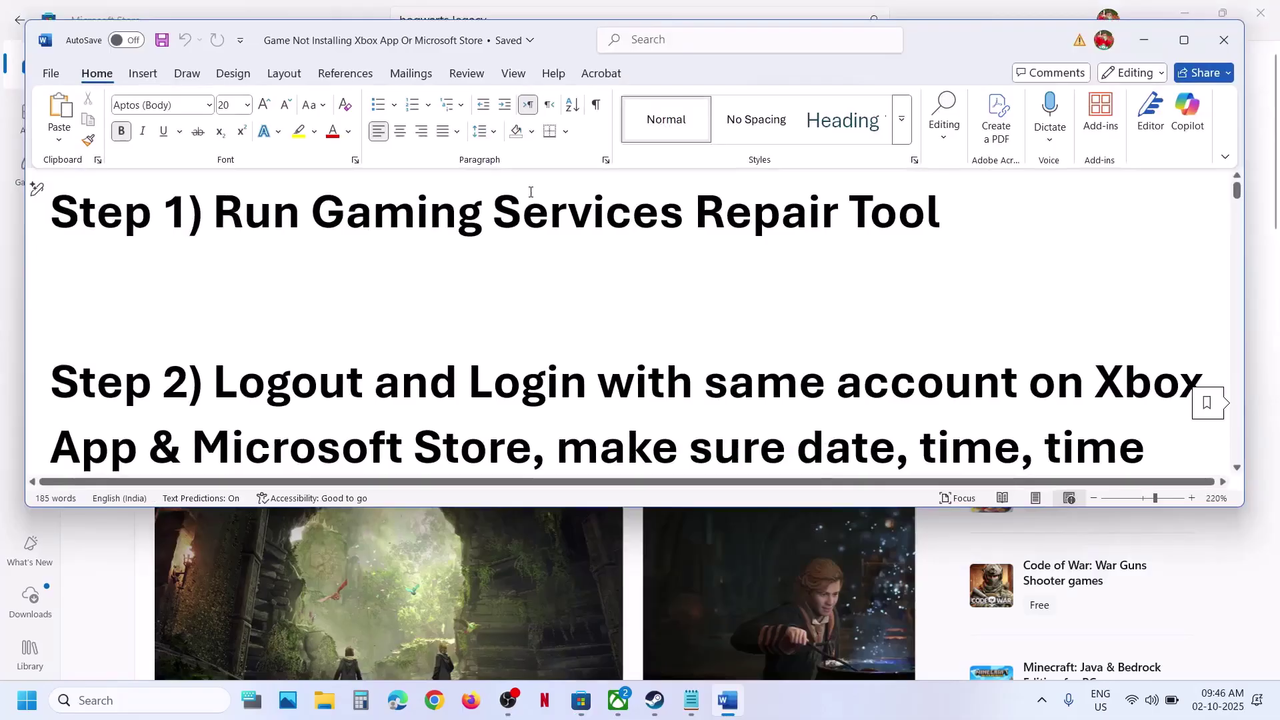
pyautogui.tripleClick(884, 216)
pyautogui.hotkey('ctrl', 'c')
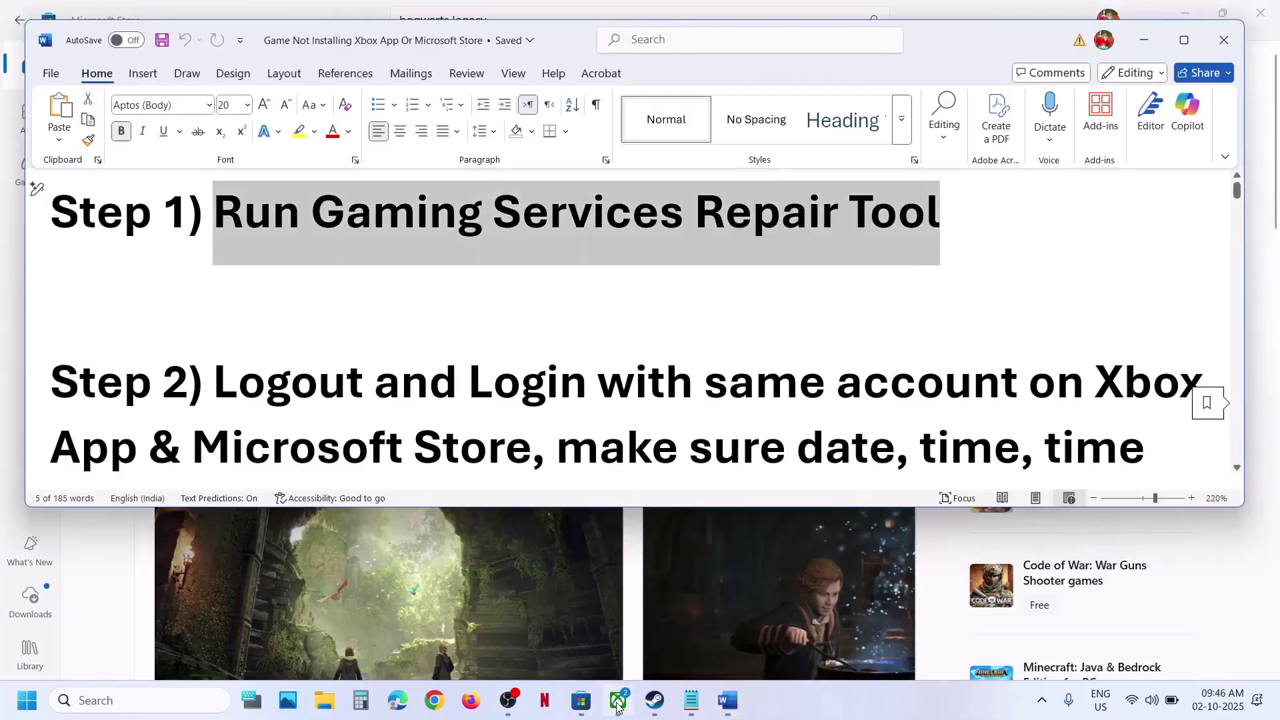
pyautogui.click(617, 701)
# - Run the Gaming Services Repair Tool from Xbox Support with admin approval, then close it when finished
pyautogui.click(64, 31)
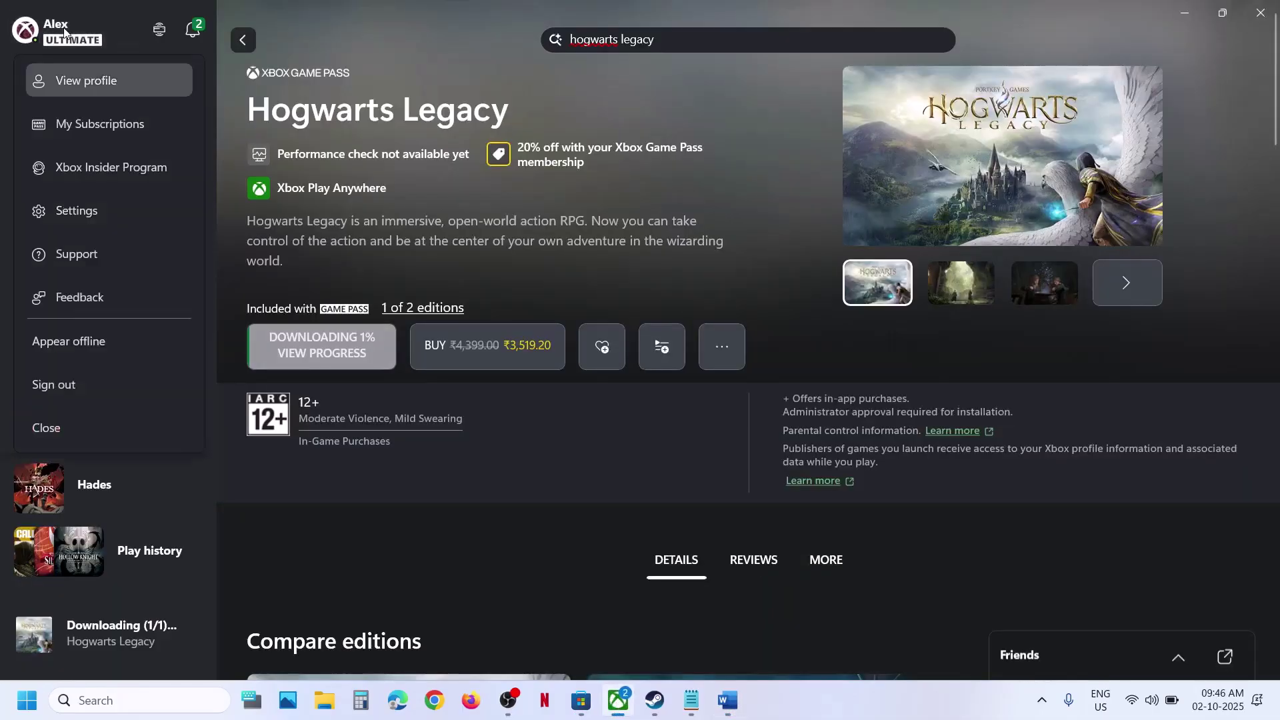
pyautogui.click(88, 255)
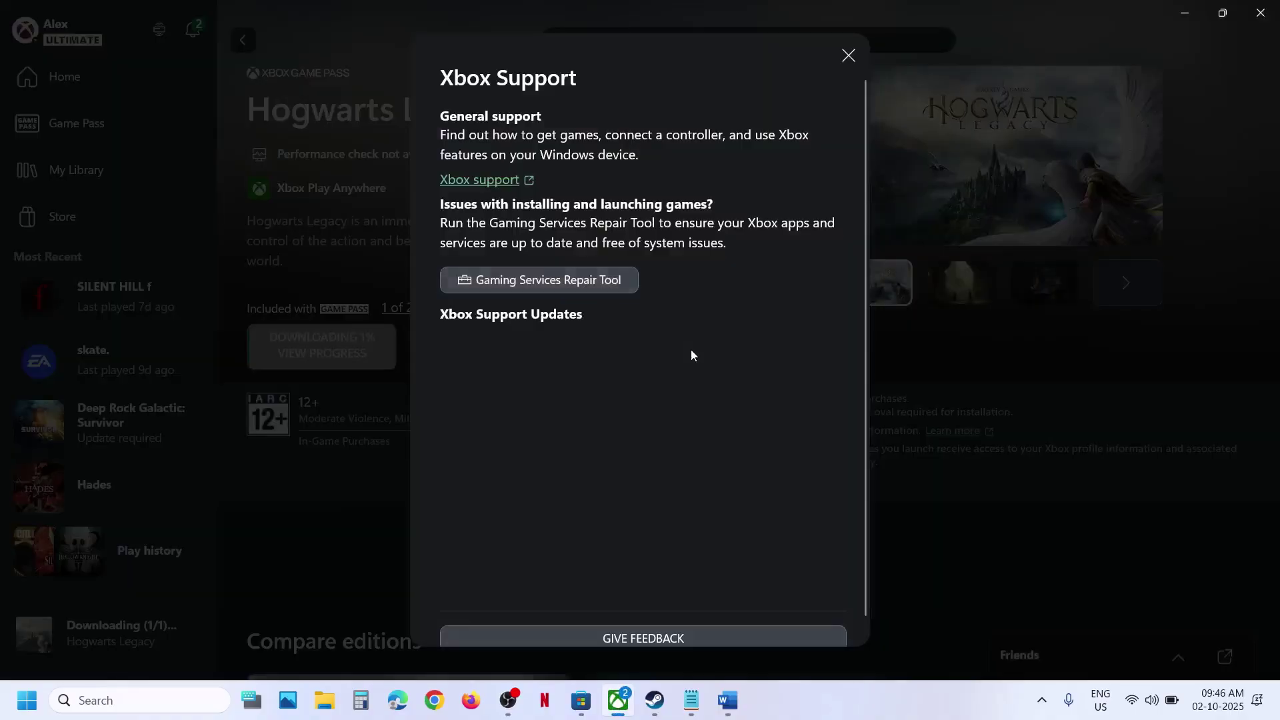
pyautogui.click(554, 282)
pyautogui.click(809, 462)
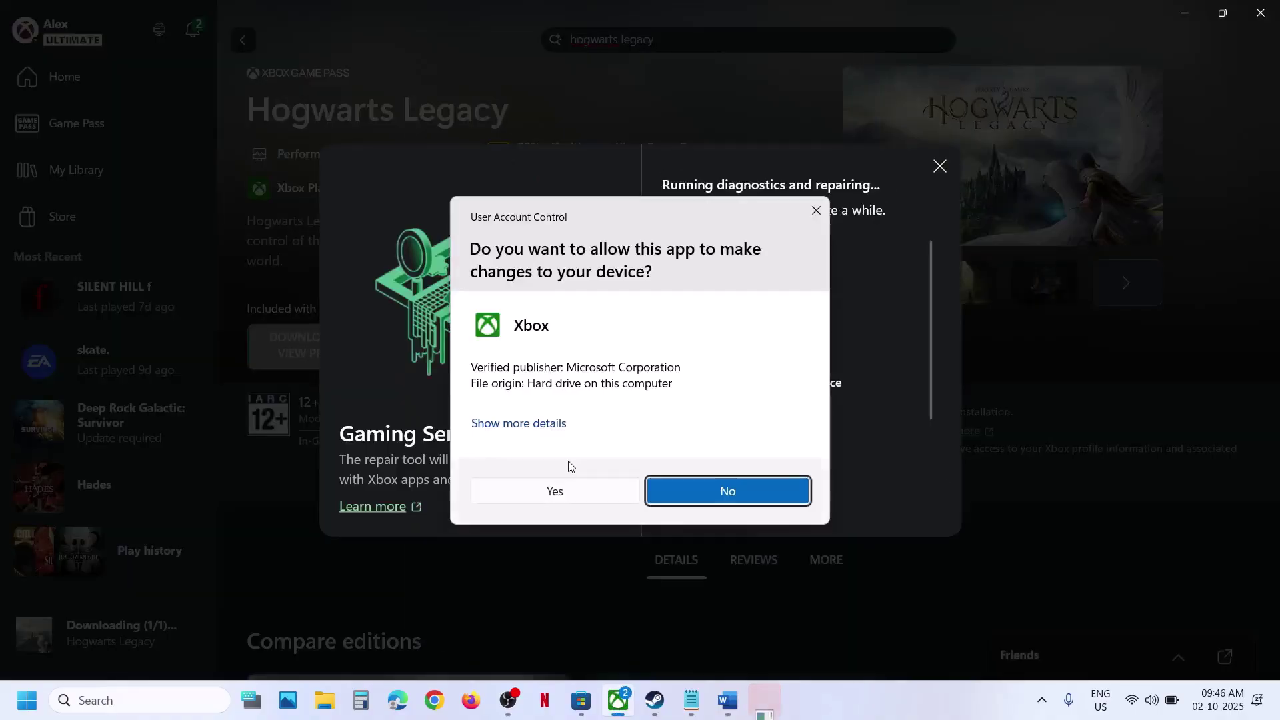
pyautogui.click(531, 490)
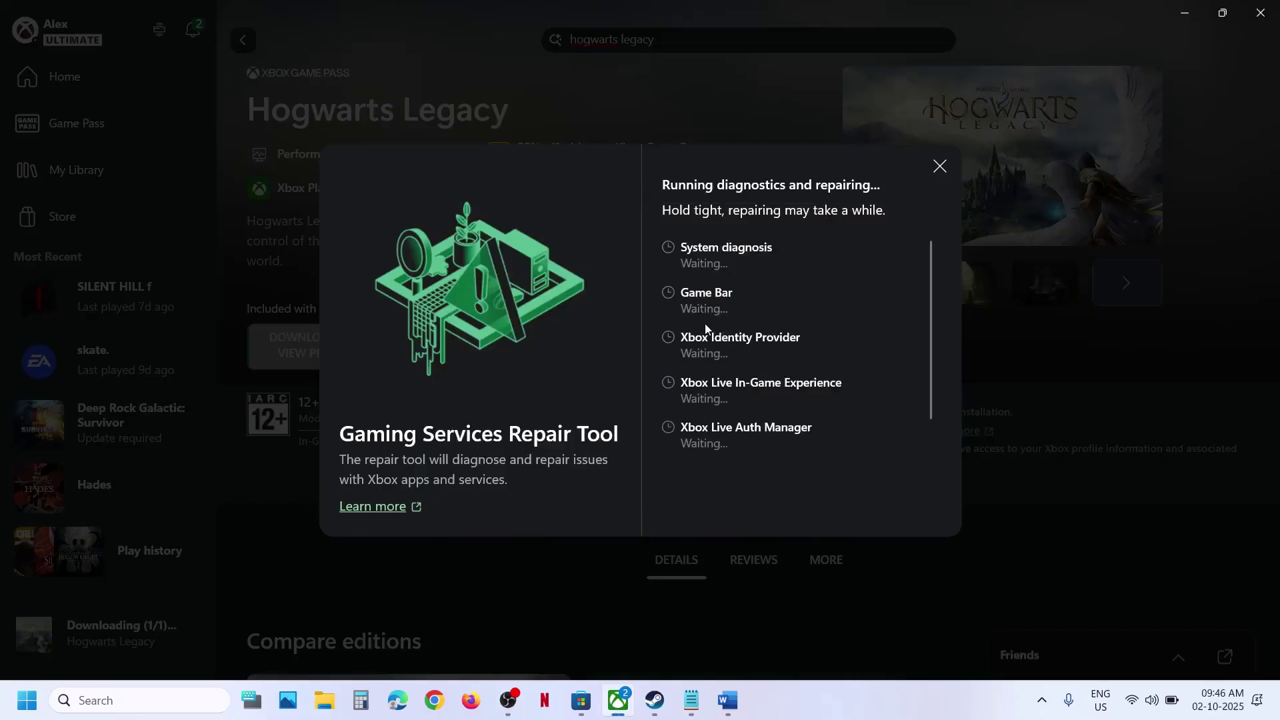
pyautogui.scroll(-1, 734, 370)
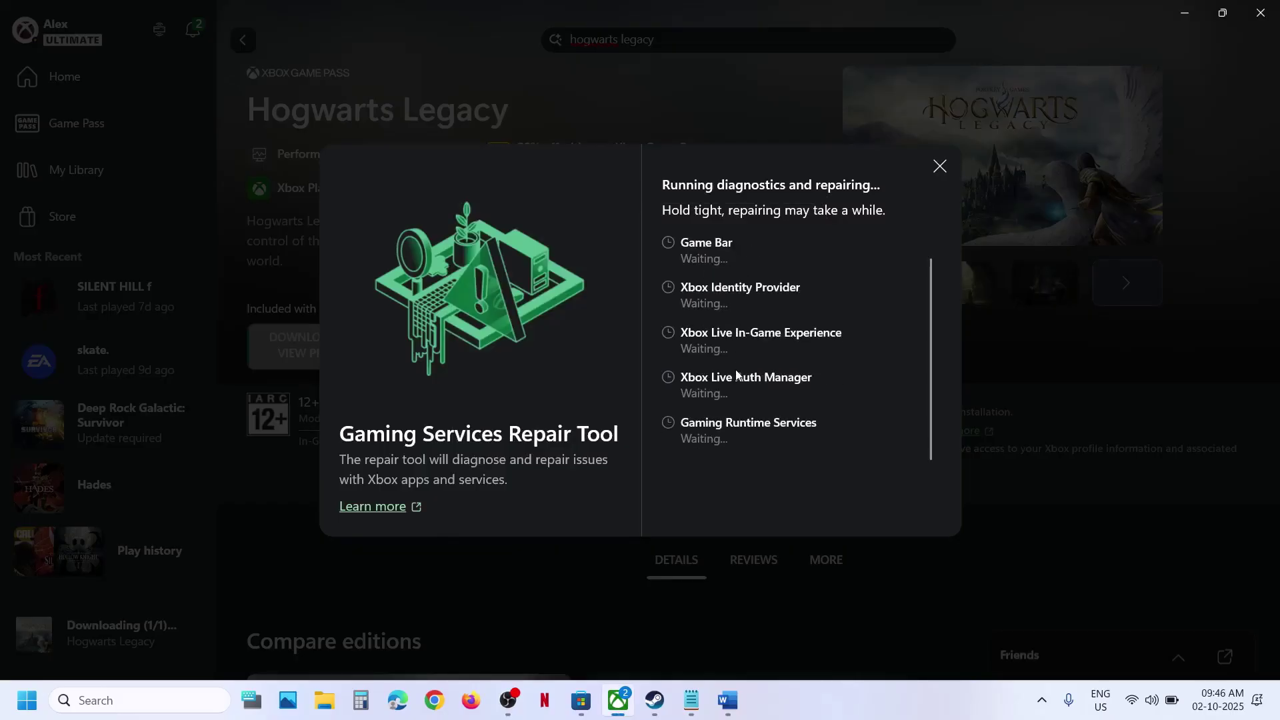
pyautogui.scroll(1, 735, 370)
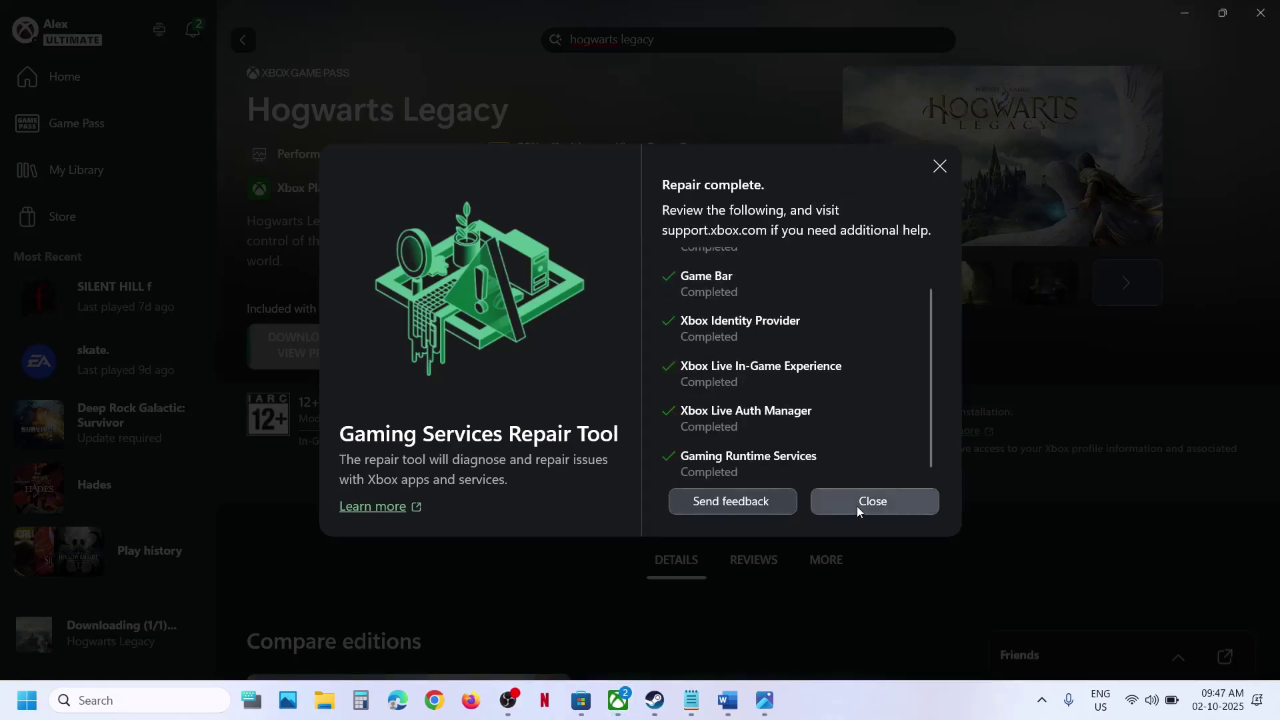
pyautogui.click(858, 506)
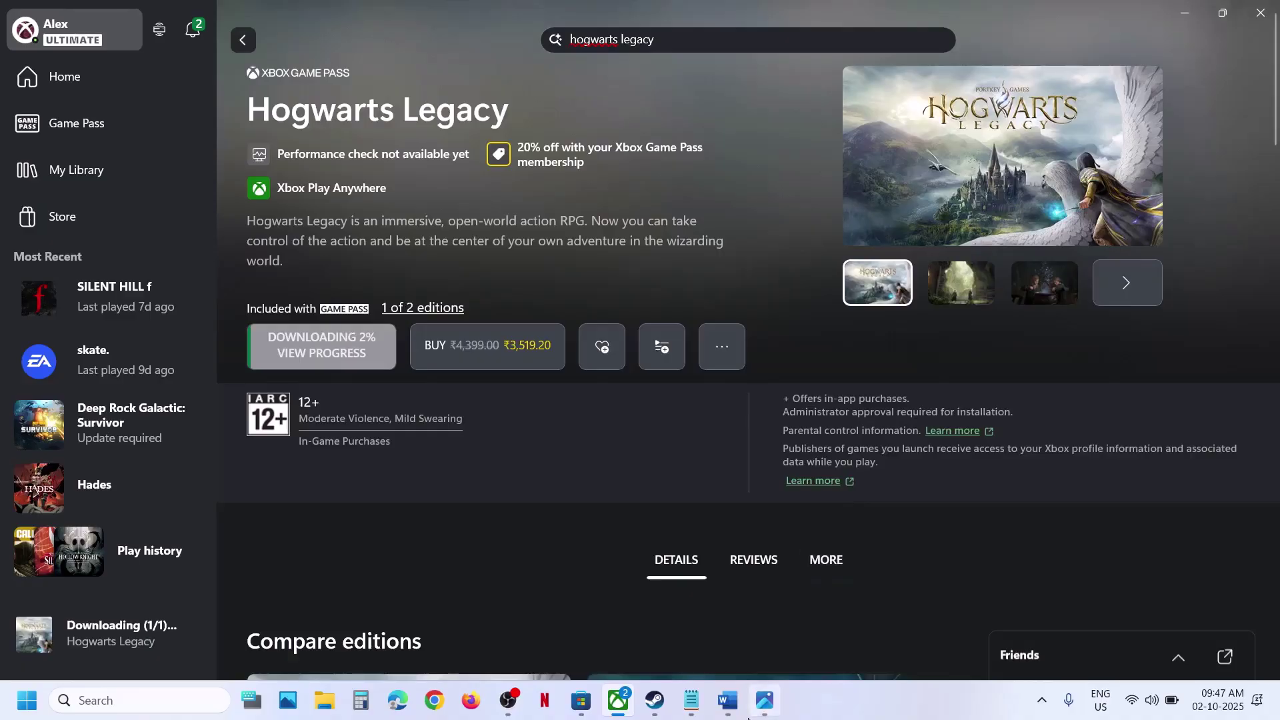
# - Select the words 'Gaming Services Repair Tool' in the troubleshooting notes
pyautogui.click(727, 700)
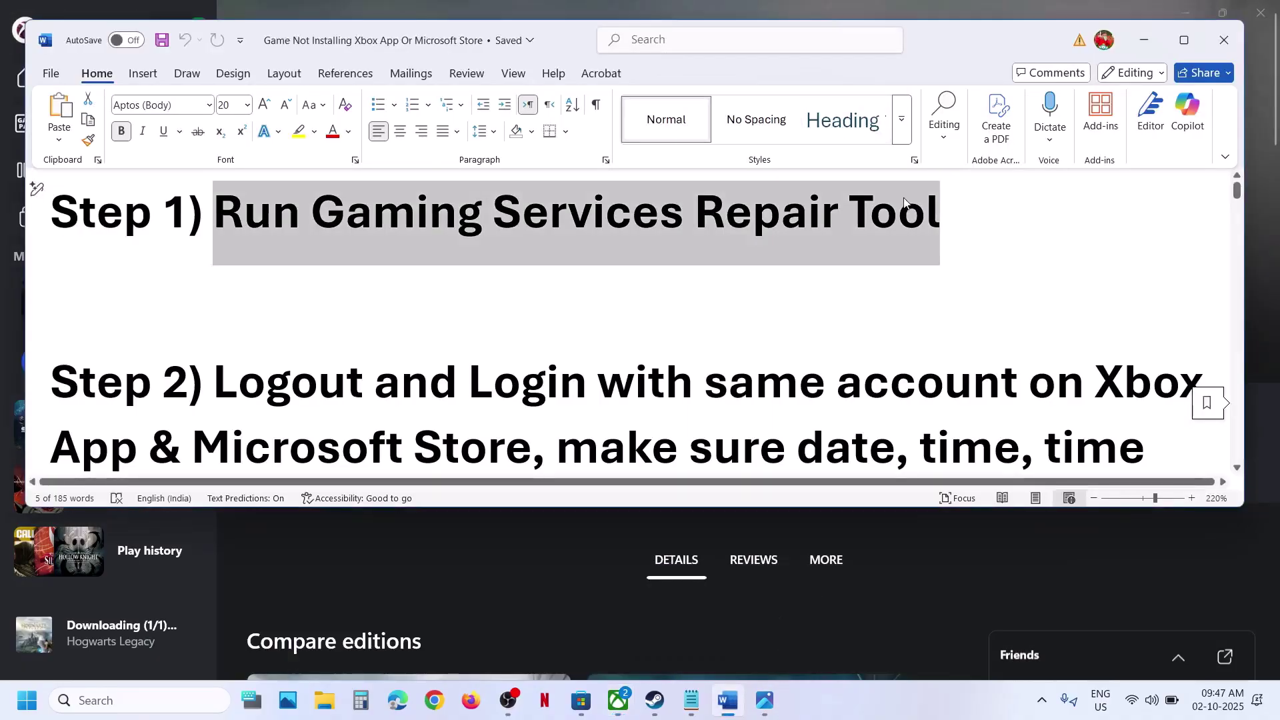
pyautogui.moveTo(940, 212); pyautogui.dragTo(402, 212)
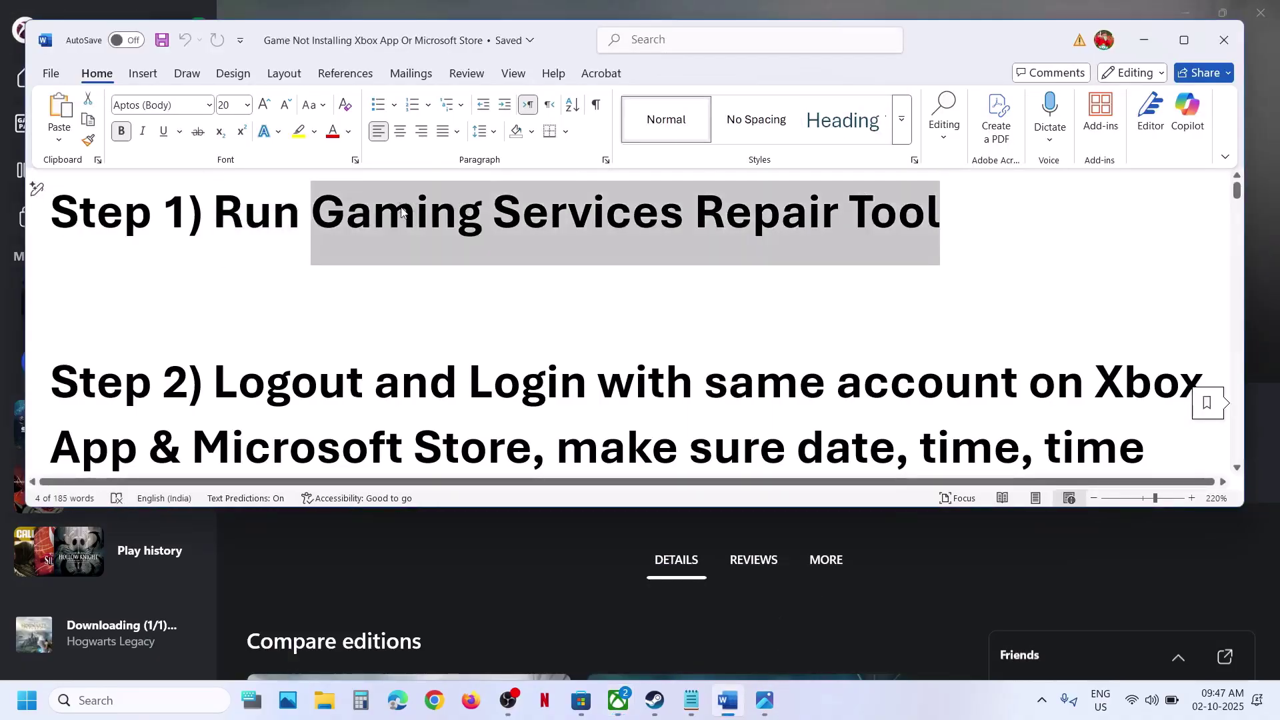
pyautogui.click(434, 700)
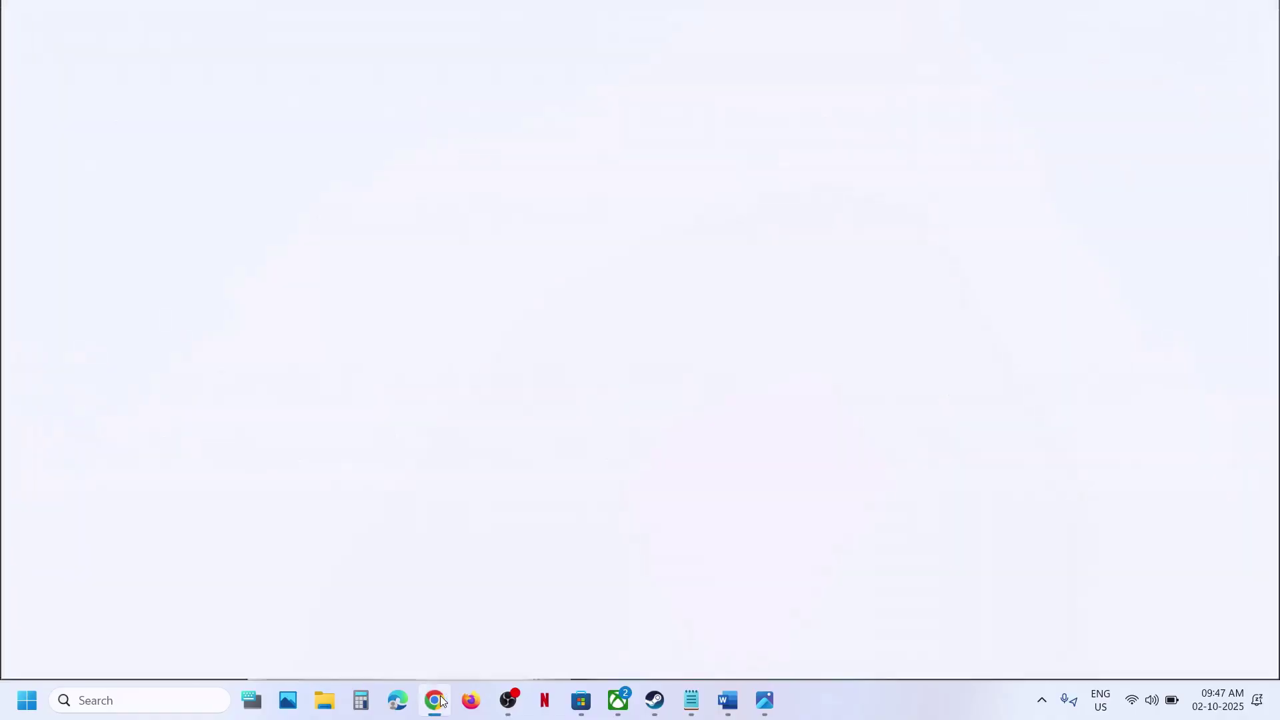
# - Search Google for 'Gaming Services Repair Tool' and expand the support article's Downloadable version section
pyautogui.hotkey('ctrl', 'v')
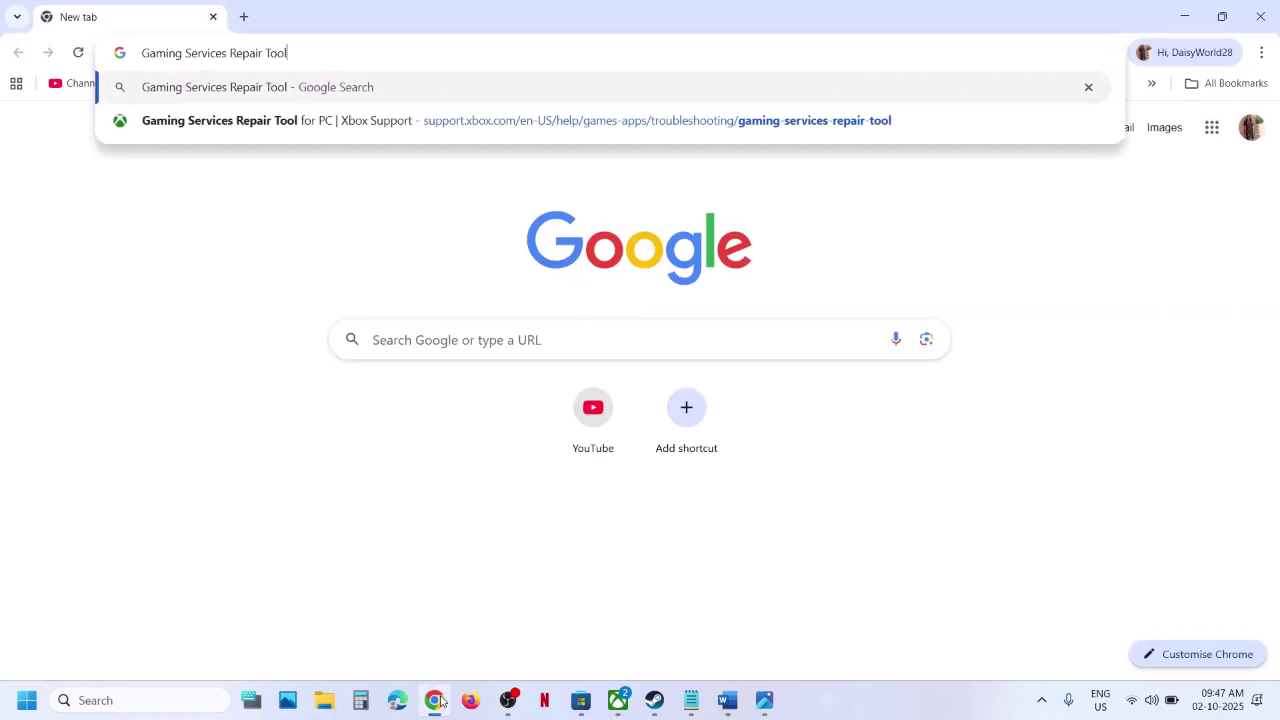
pyautogui.press('Return')
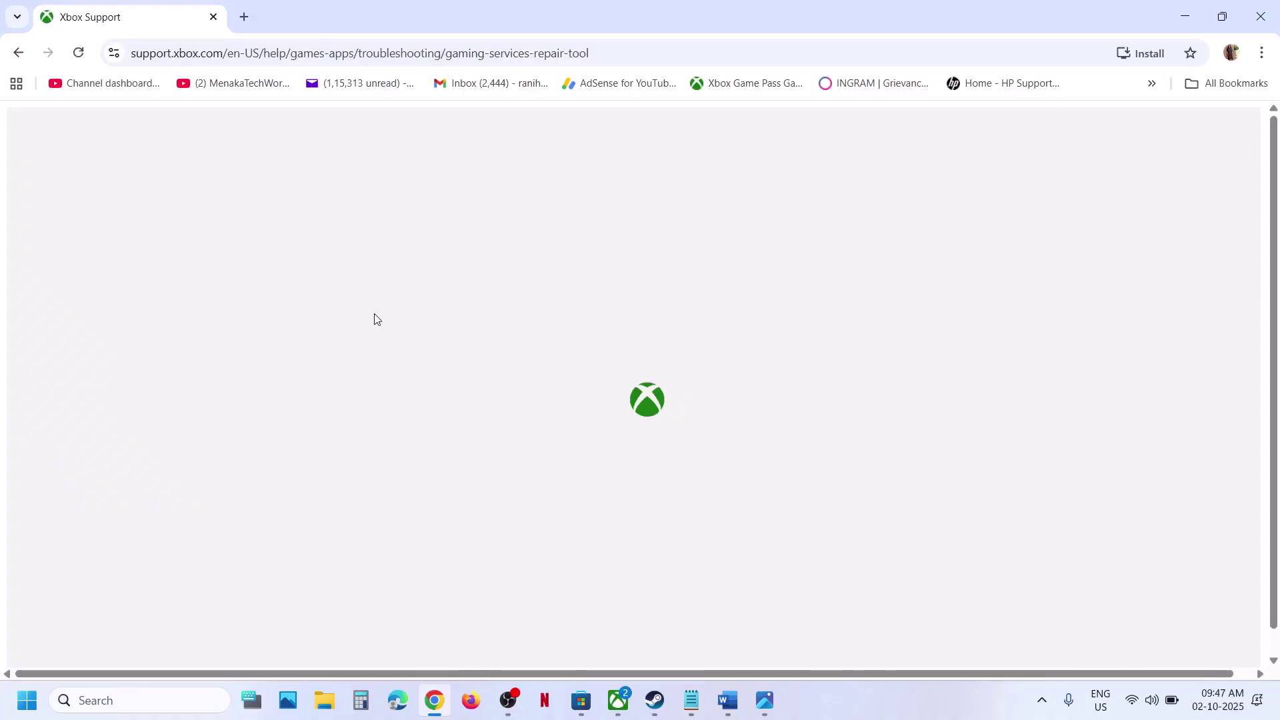
pyautogui.scroll(-2, 353, 446)
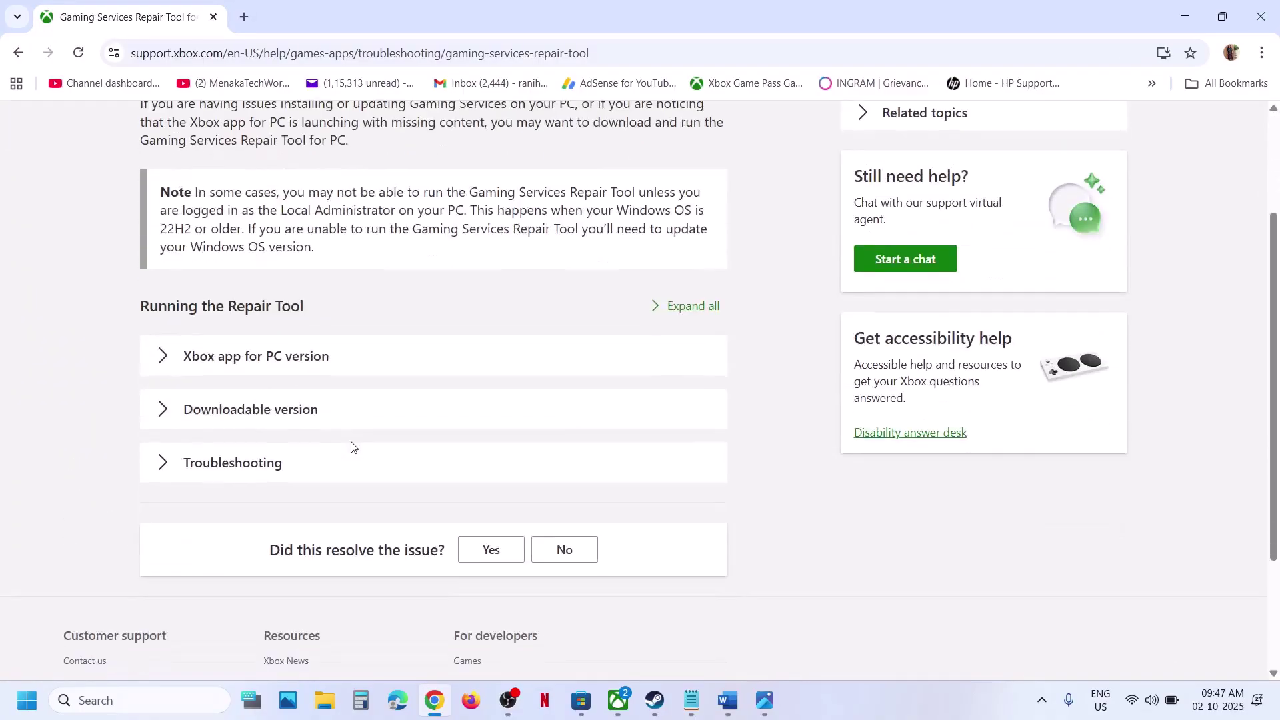
pyautogui.click(273, 415)
pyautogui.scroll(-10, 271, 412)
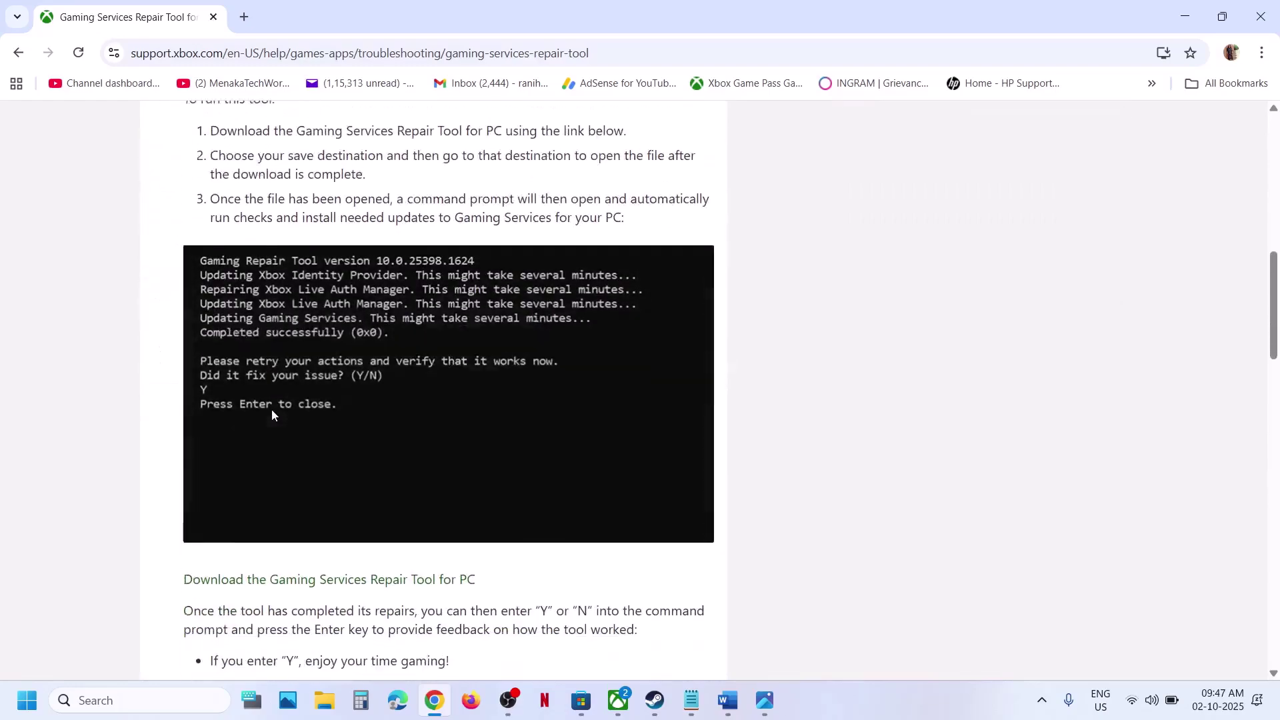
# - Download and run the standalone repair tool as admin until Completed successfully (0x0), then close it
pyautogui.click(318, 269)
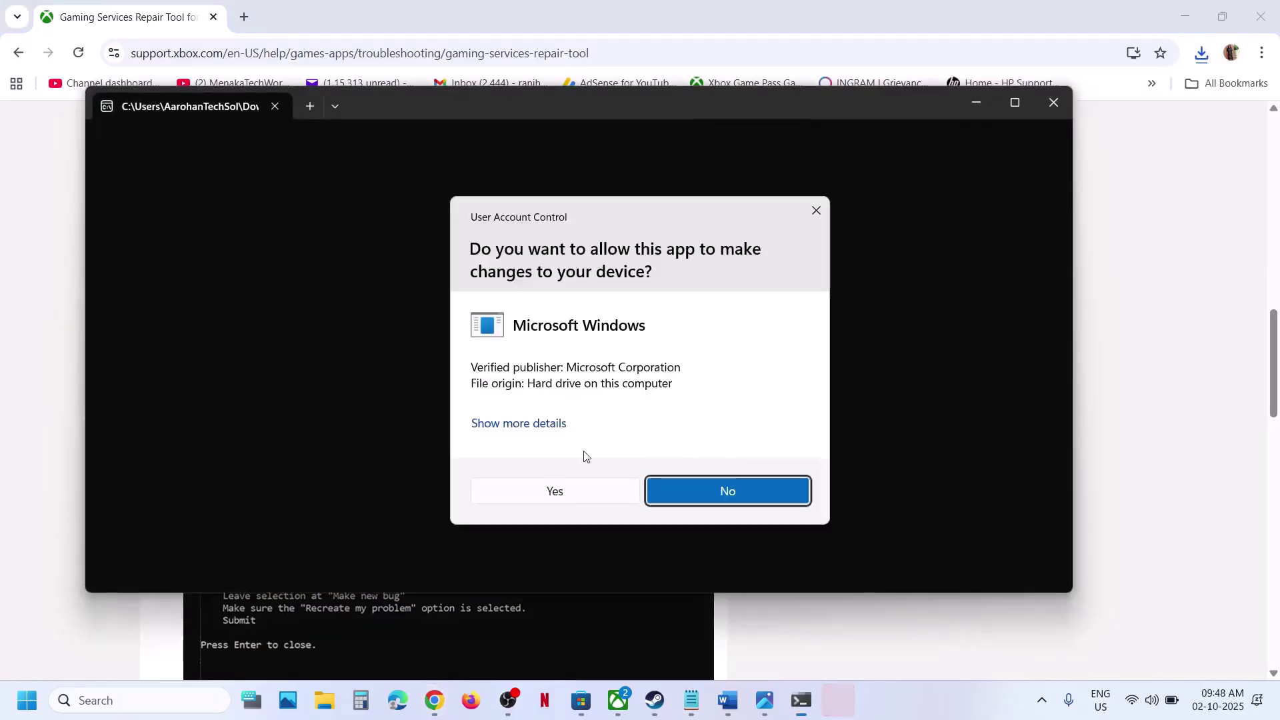
pyautogui.click(544, 494)
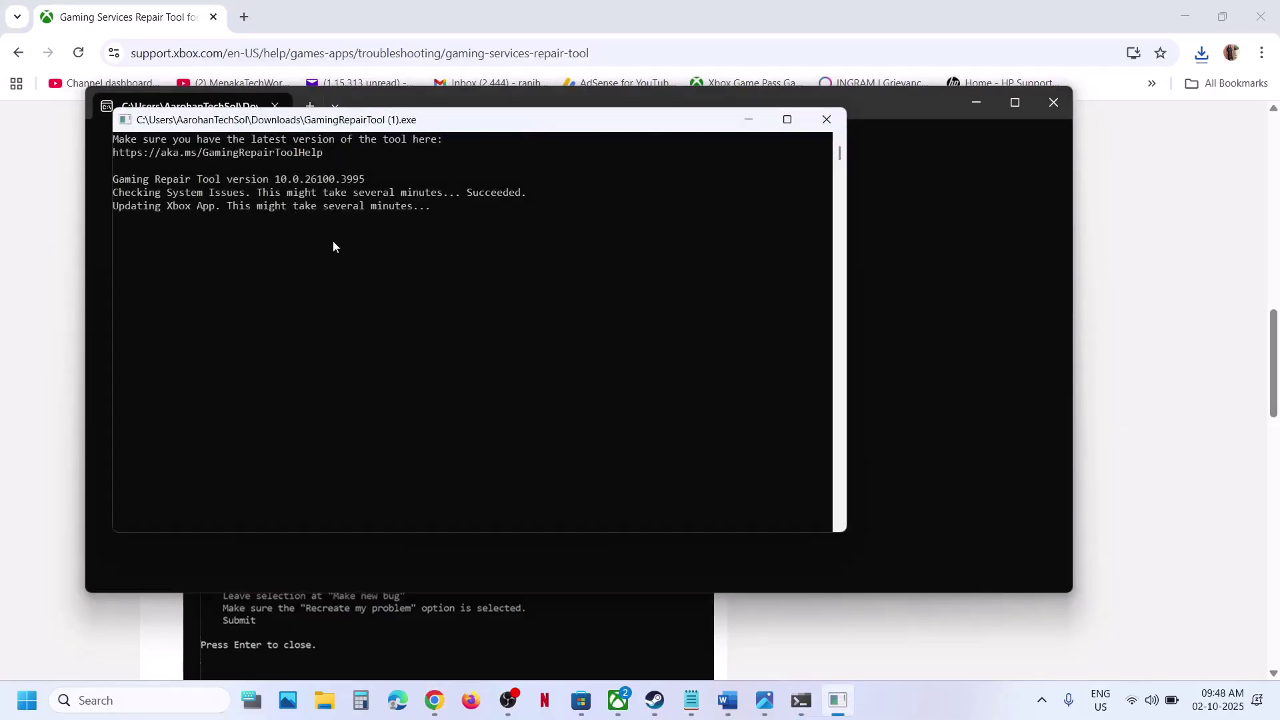
pyautogui.click(500, 252)
pyautogui.press('Escape')
pyautogui.click(959, 708)
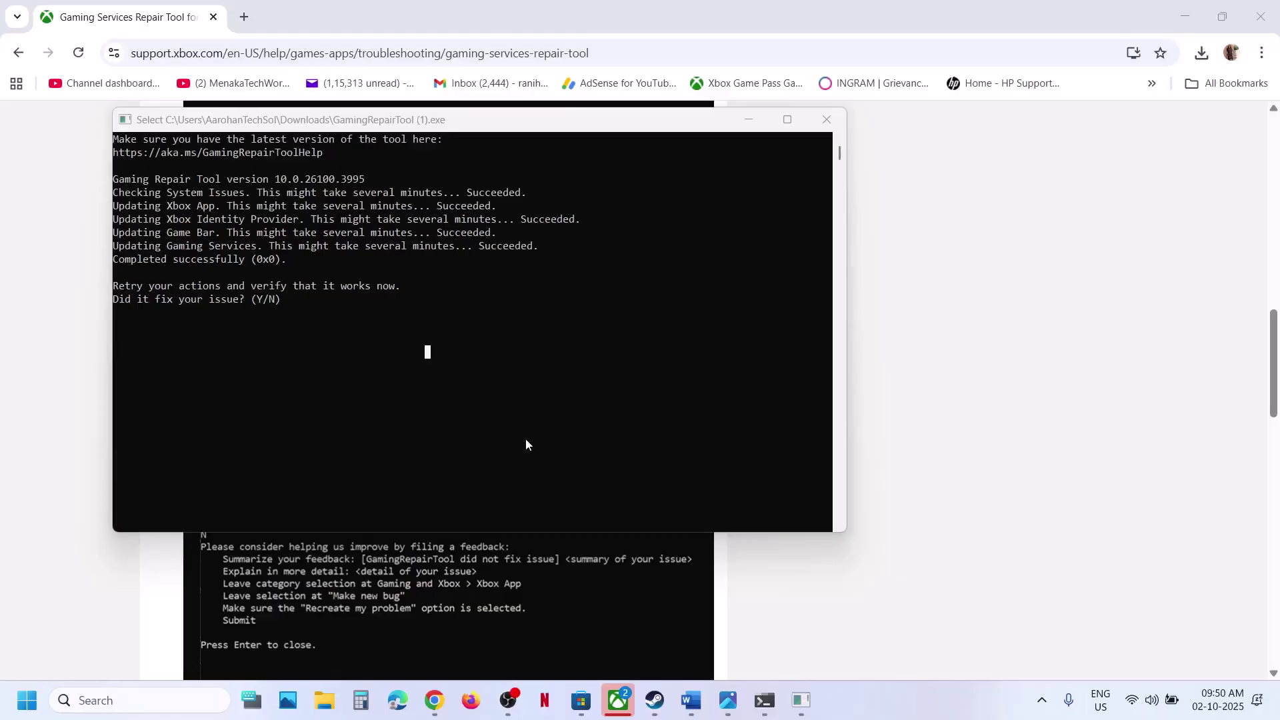
pyautogui.click(110, 262)
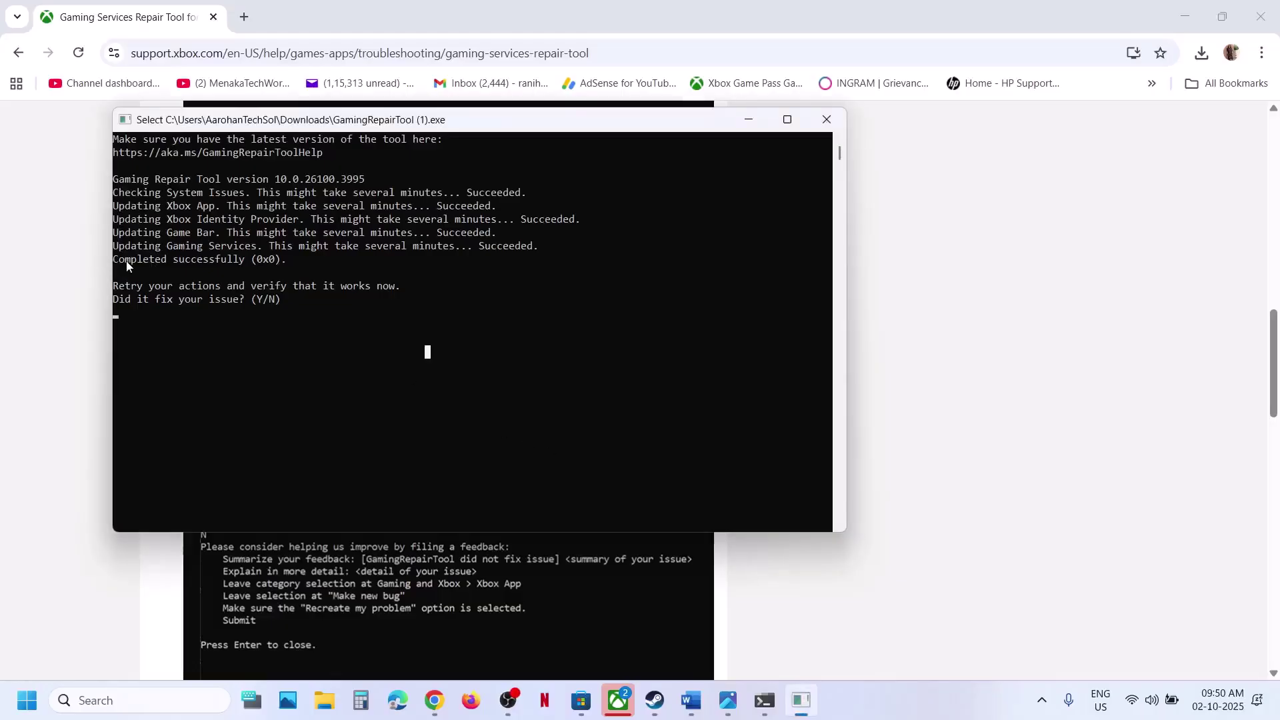
pyautogui.moveTo(126, 262); pyautogui.dragTo(285, 261)
pyautogui.click(829, 127)
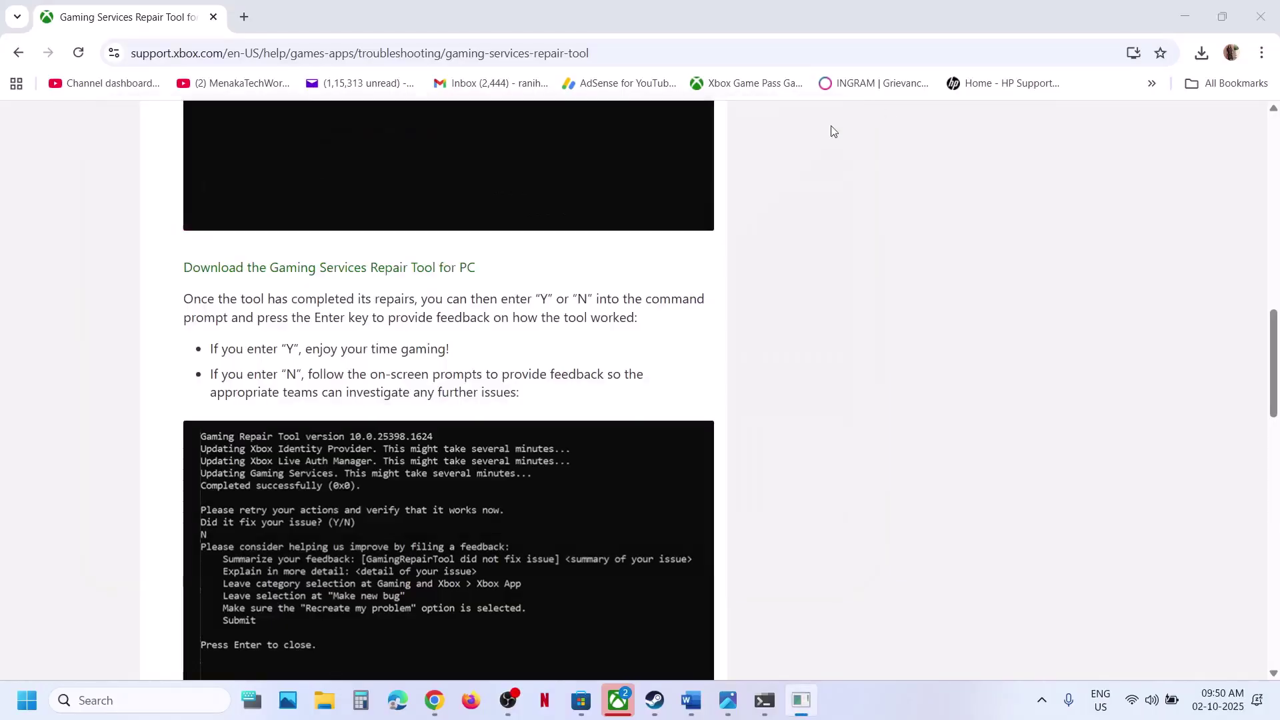
# - Retry the failed Xbox app update, review Step 2 in the notes, and switch to Microsoft Store
pyautogui.click(618, 700)
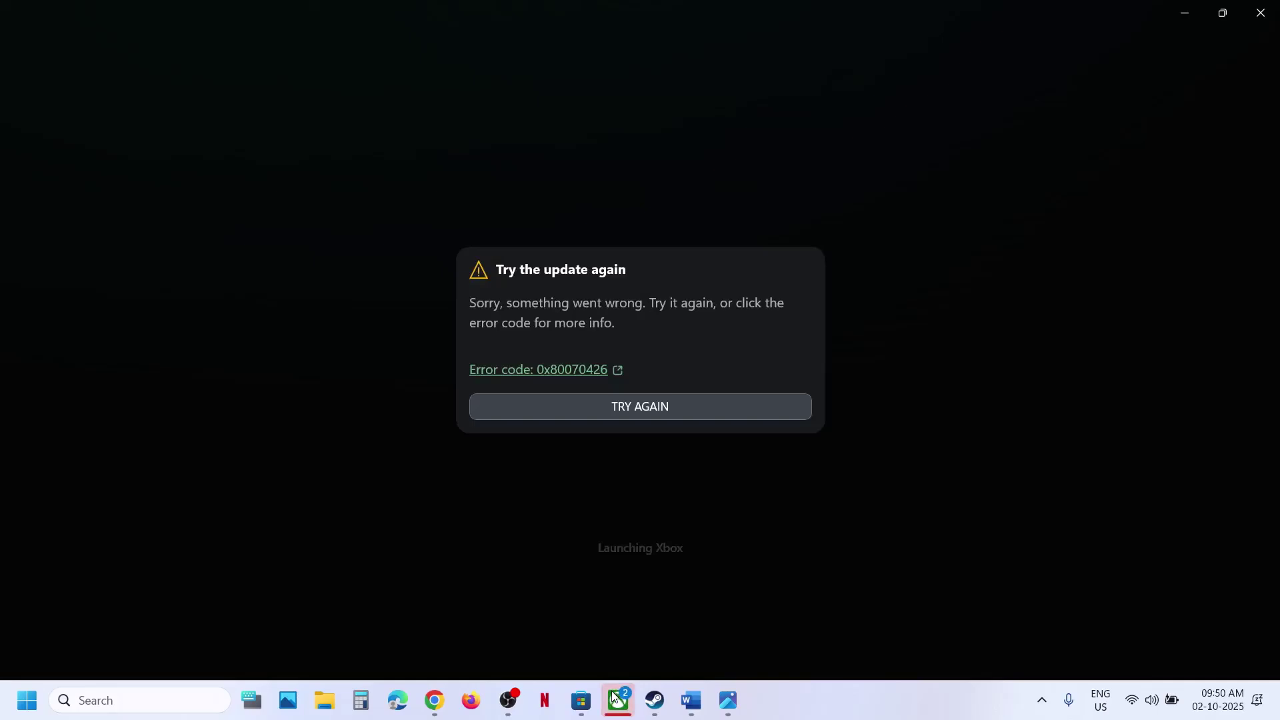
pyautogui.click(609, 400)
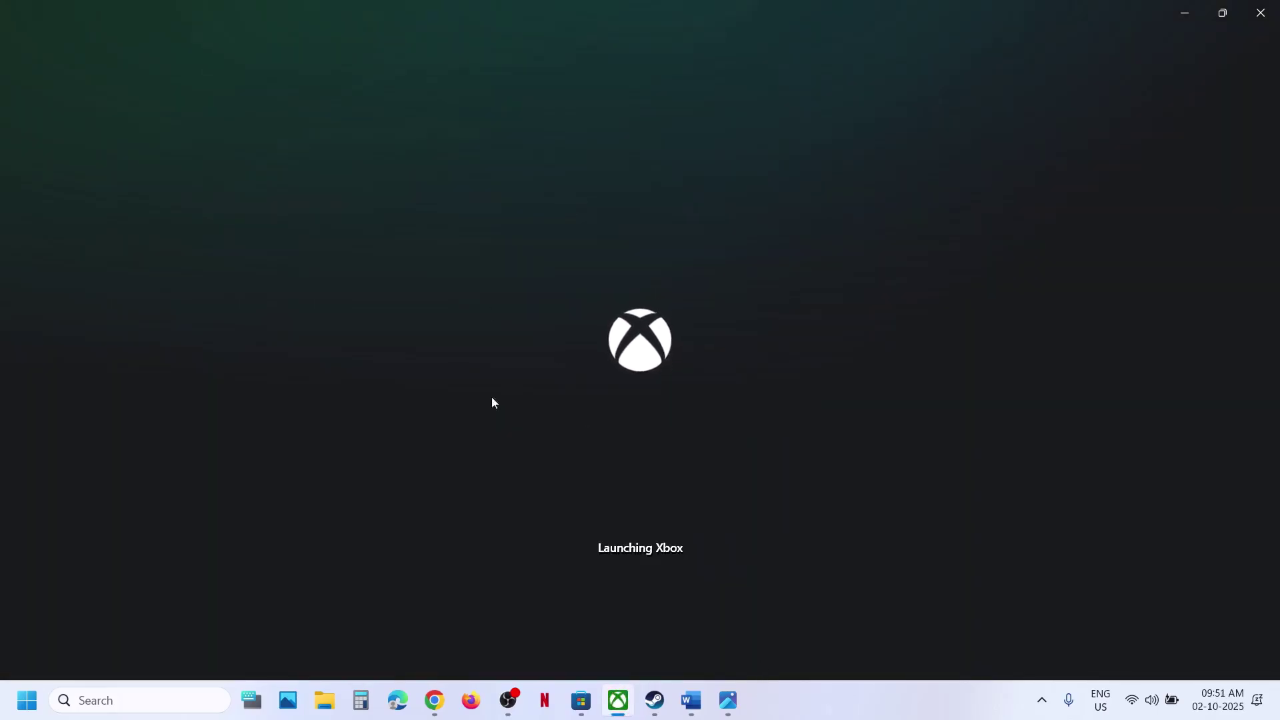
pyautogui.click(803, 705)
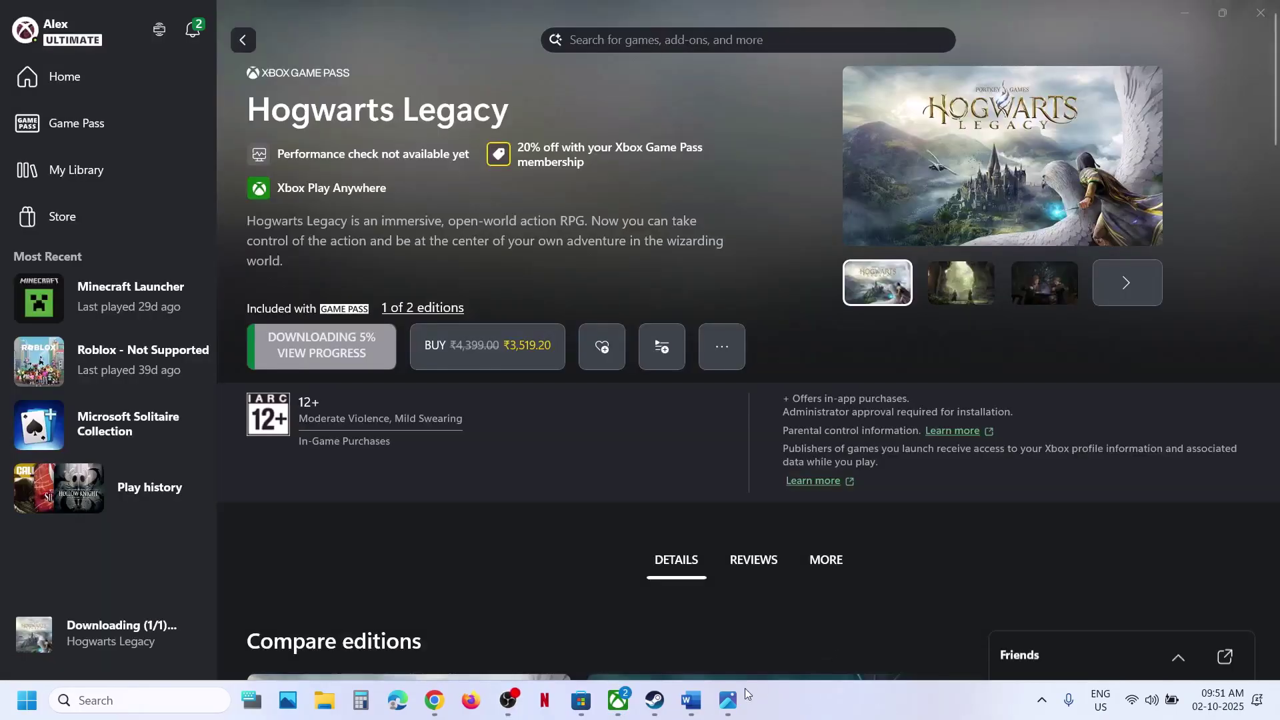
pyautogui.click(697, 693)
pyautogui.scroll(-3, 388, 351)
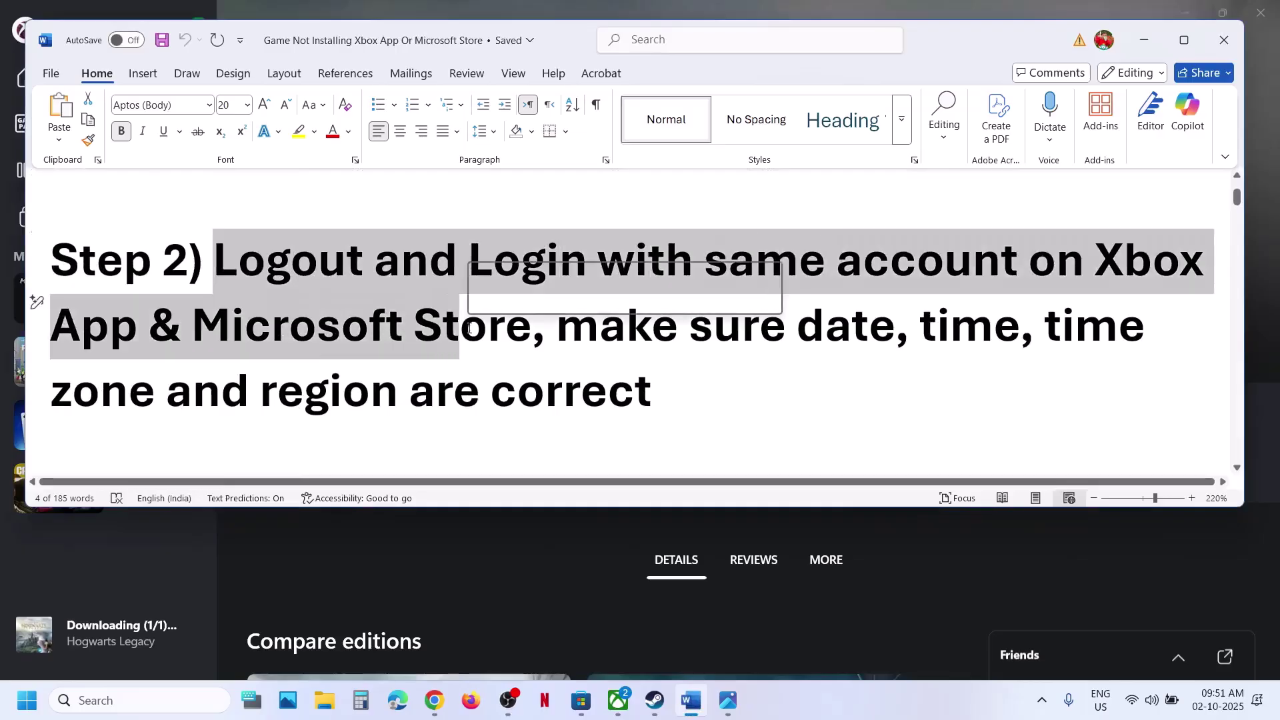
pyautogui.click(581, 700)
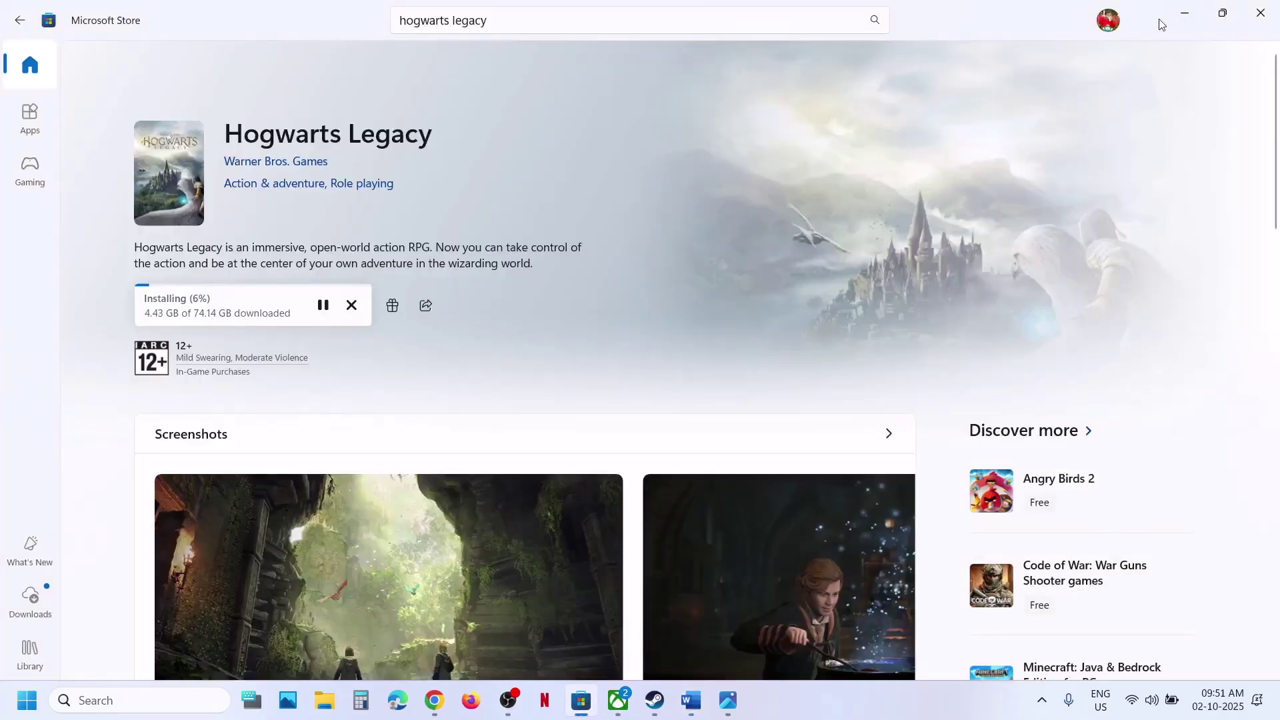
# - Sign out of the Store and sign back in with the same account, entering its PIN
pyautogui.click(1109, 22)
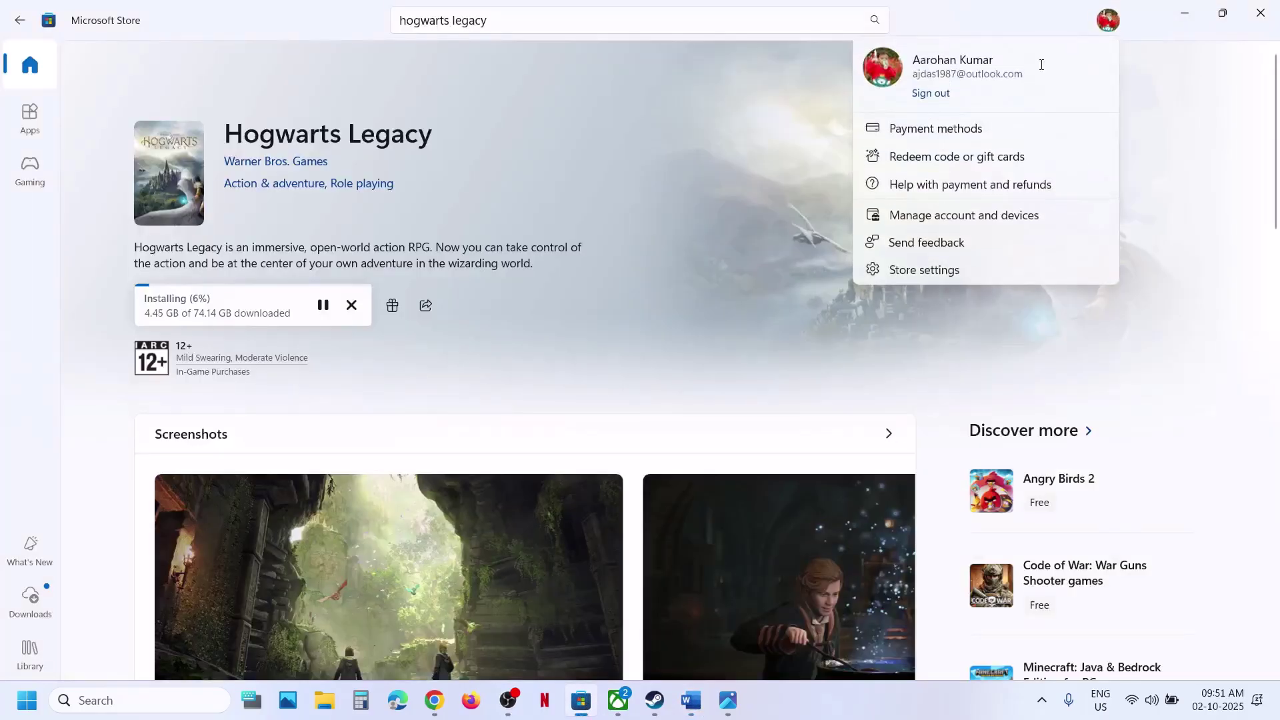
pyautogui.click(926, 94)
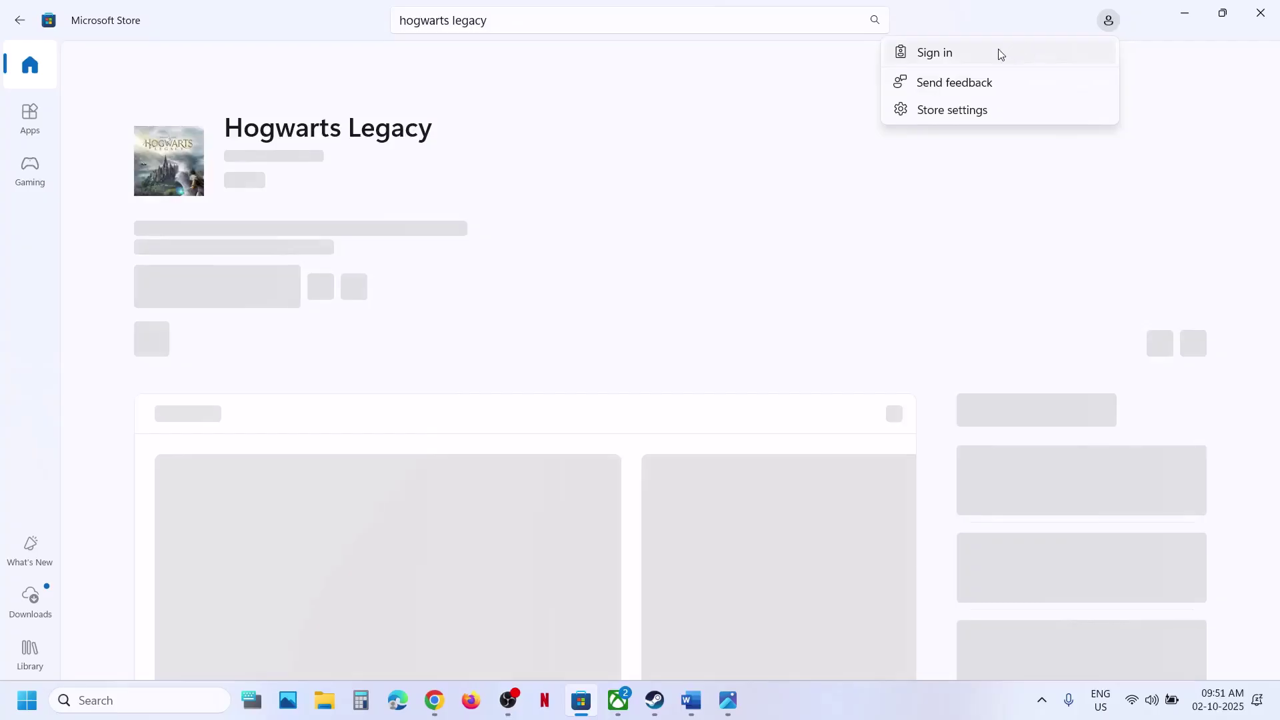
pyautogui.click(1000, 54)
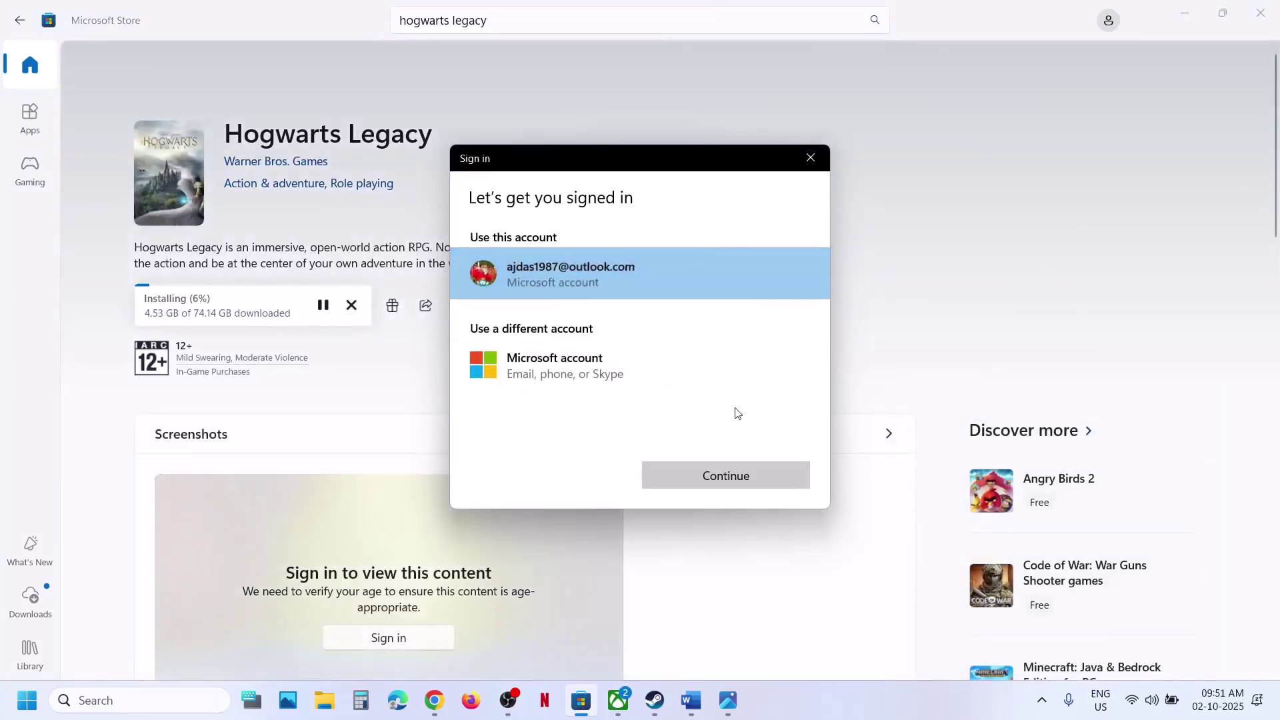
pyautogui.click(691, 471)
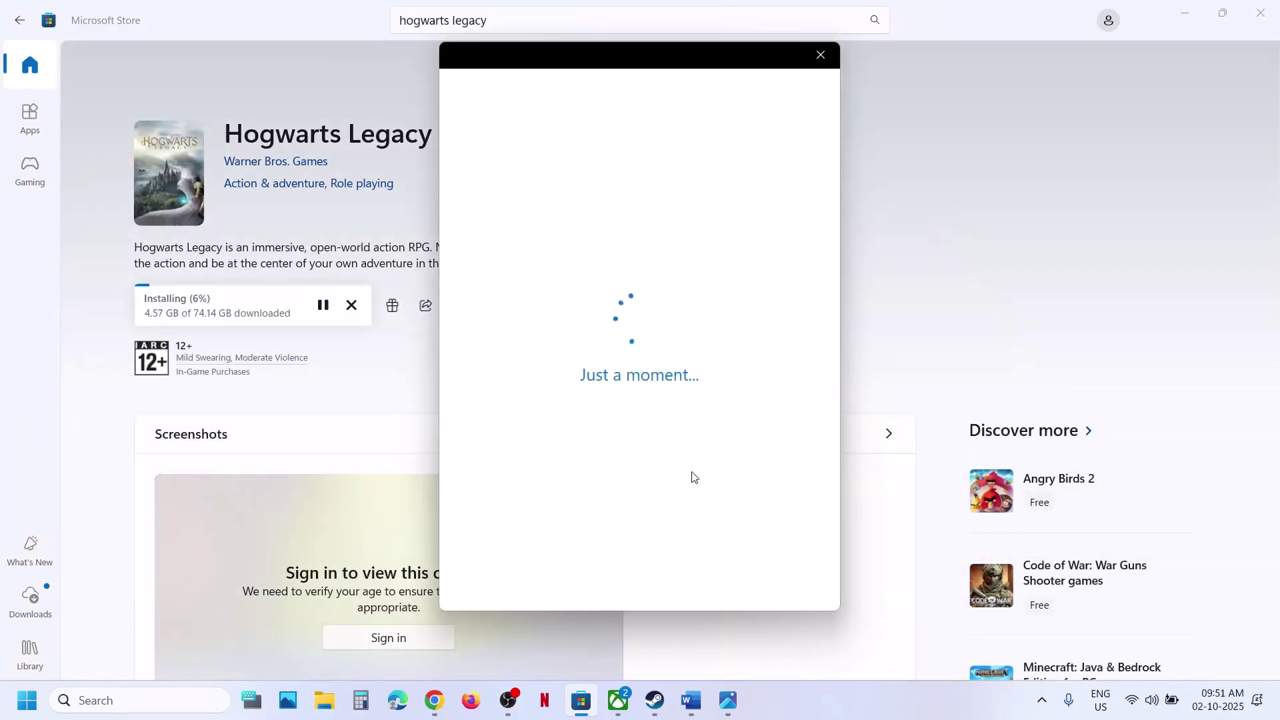
pyautogui.write('****')
# - Sign out of the Xbox app and sign back in with the same account, dismissing the welcome prompt
pyautogui.click(619, 700)
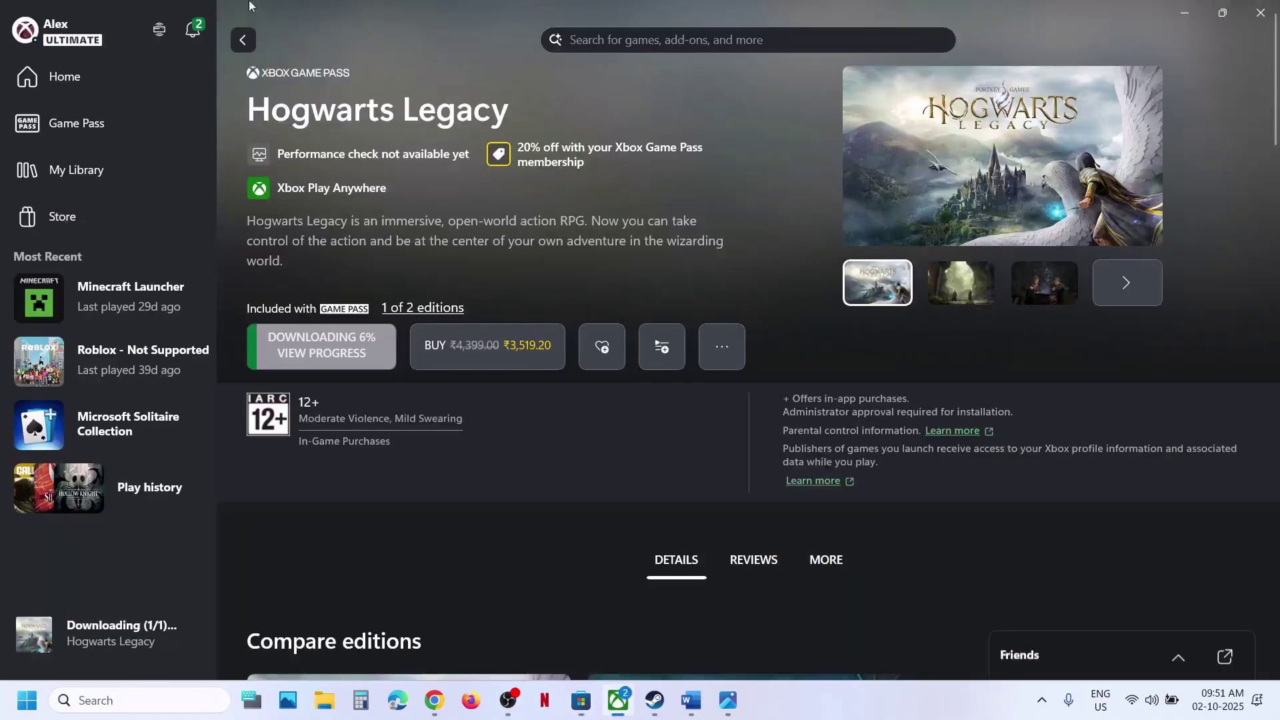
pyautogui.click(69, 22)
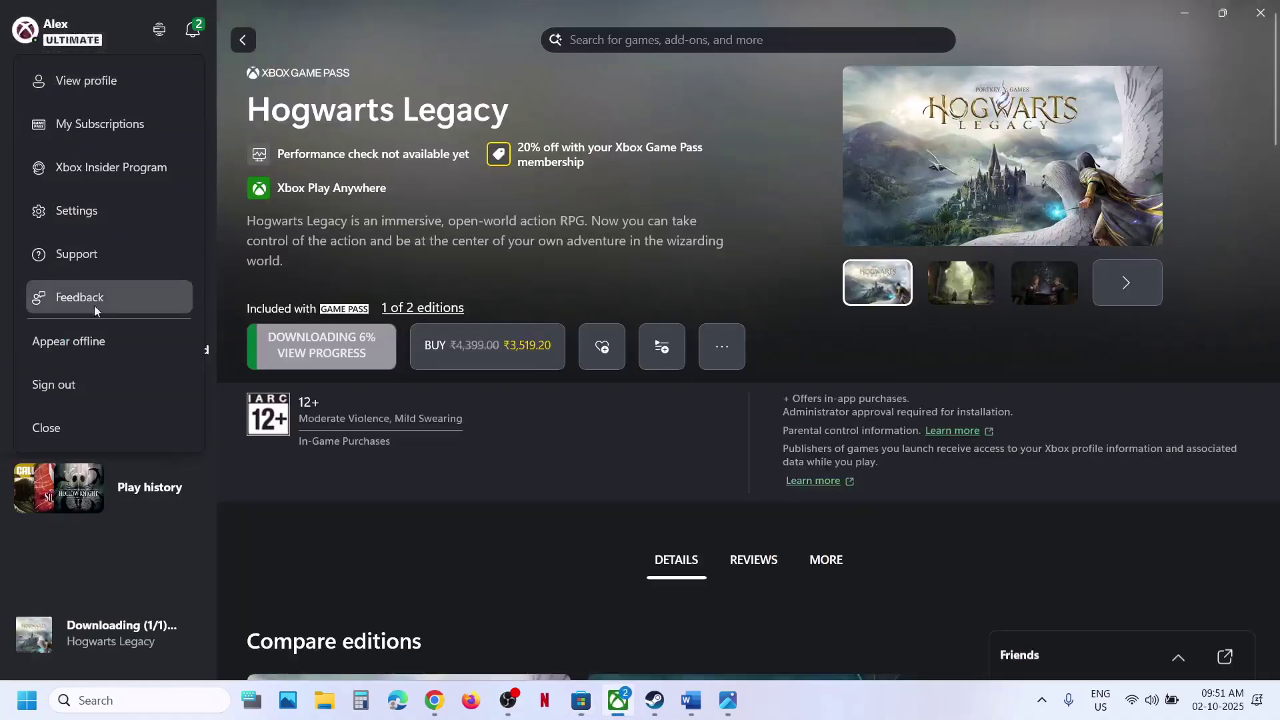
pyautogui.click(86, 385)
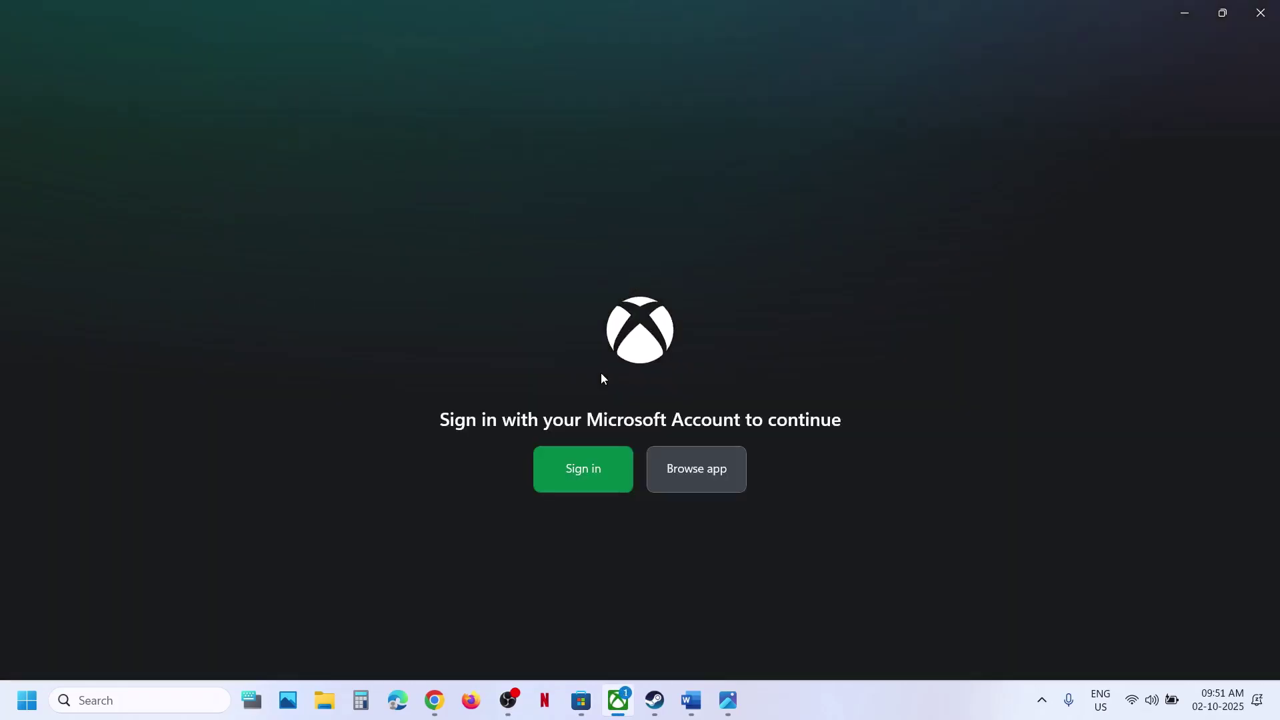
pyautogui.click(574, 460)
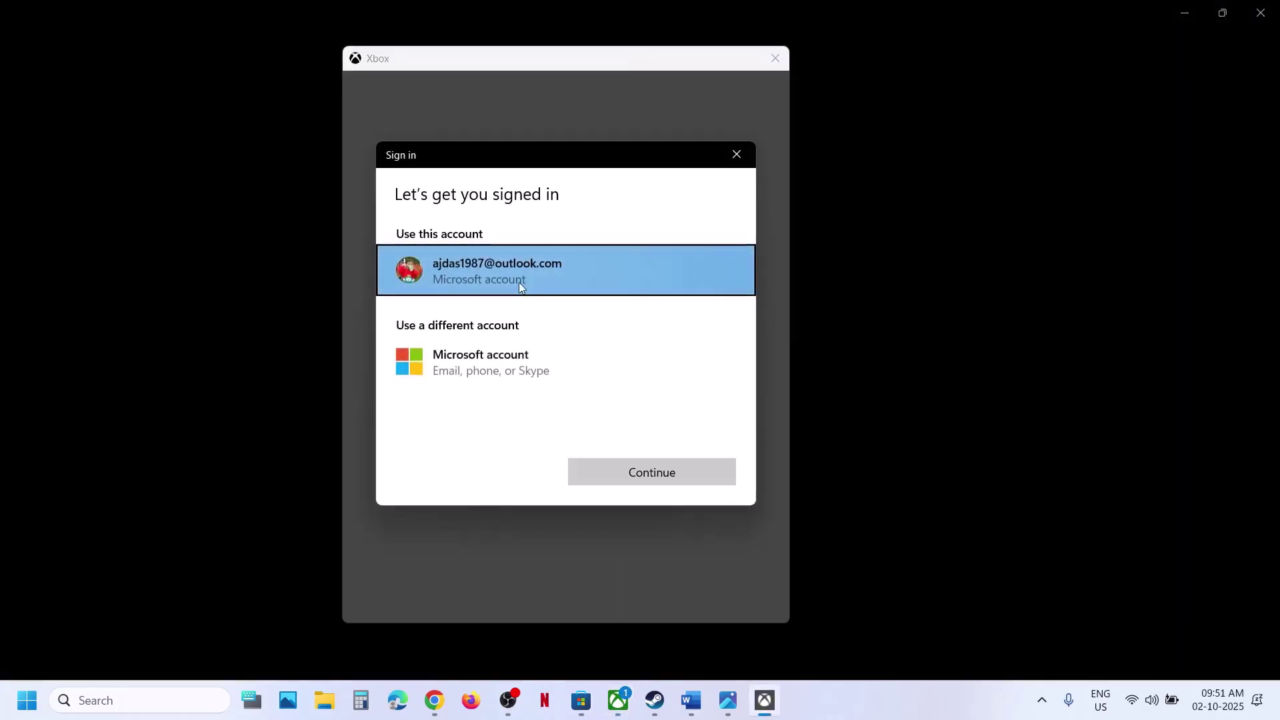
pyautogui.click(659, 475)
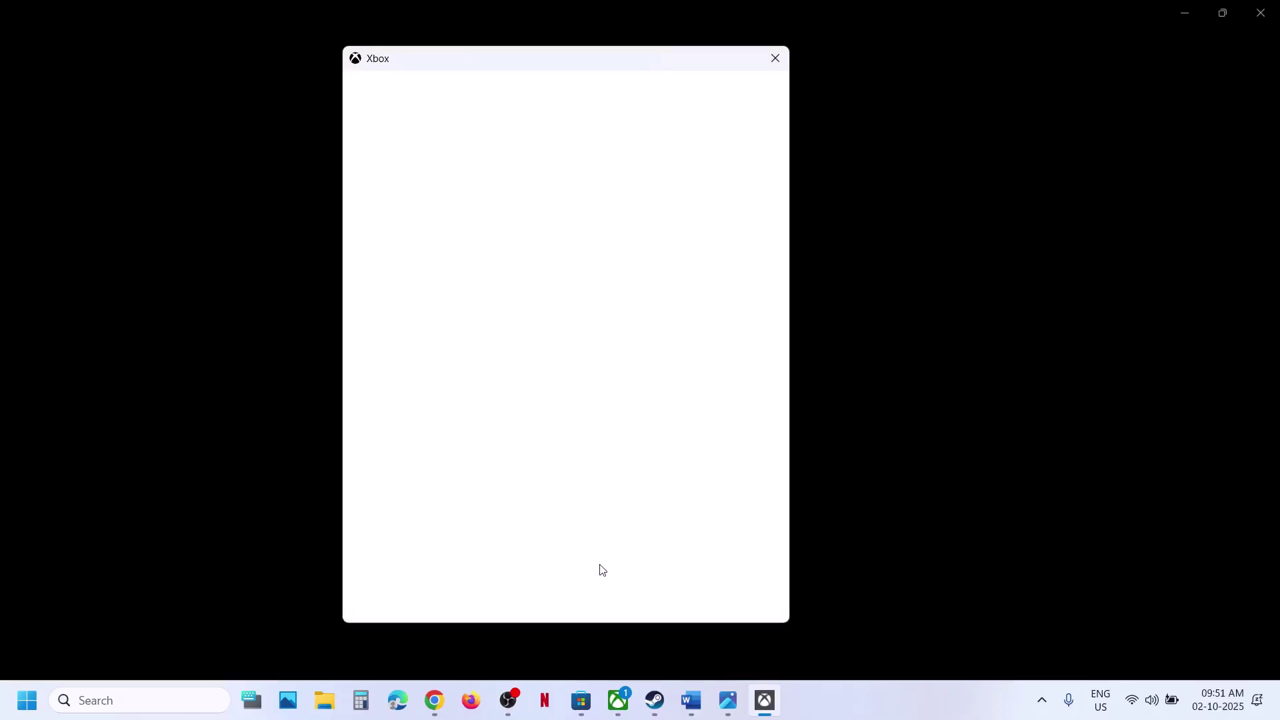
pyautogui.click(563, 588)
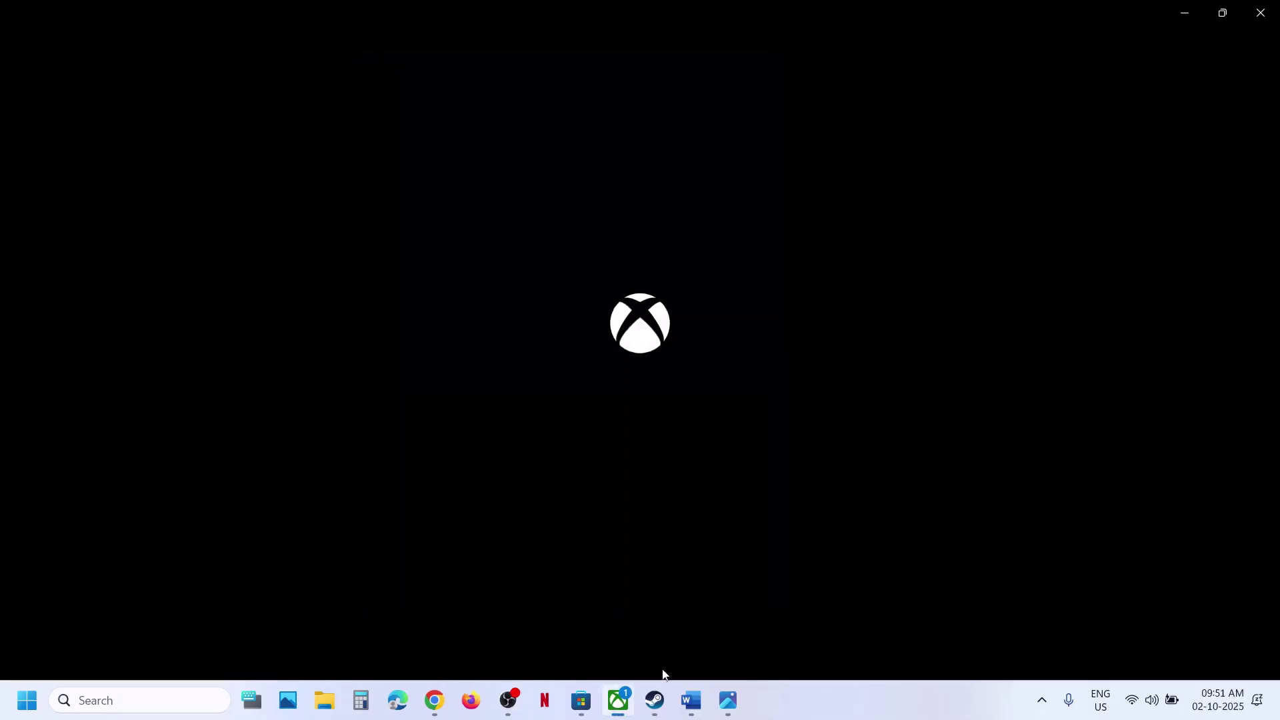
# - Highlight the date, time and region instruction in the notes, then minimize the document
pyautogui.click(704, 712)
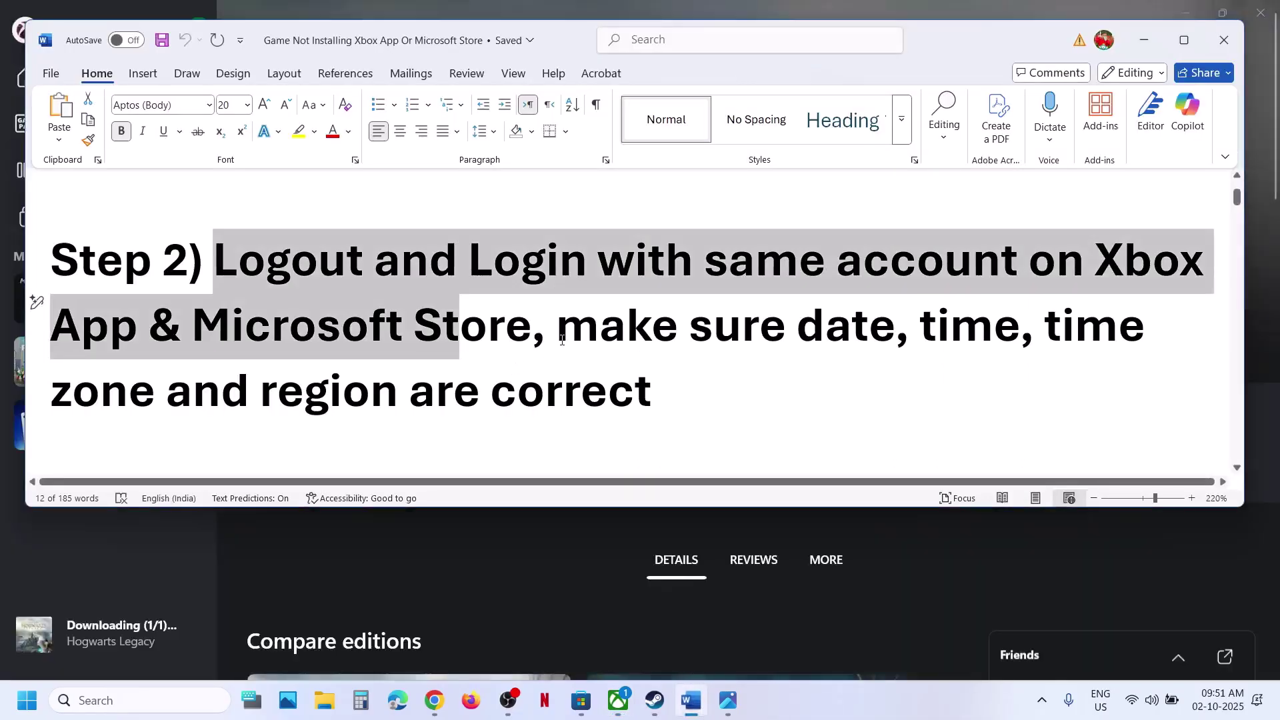
pyautogui.moveTo(600, 340); pyautogui.dragTo(653, 394)
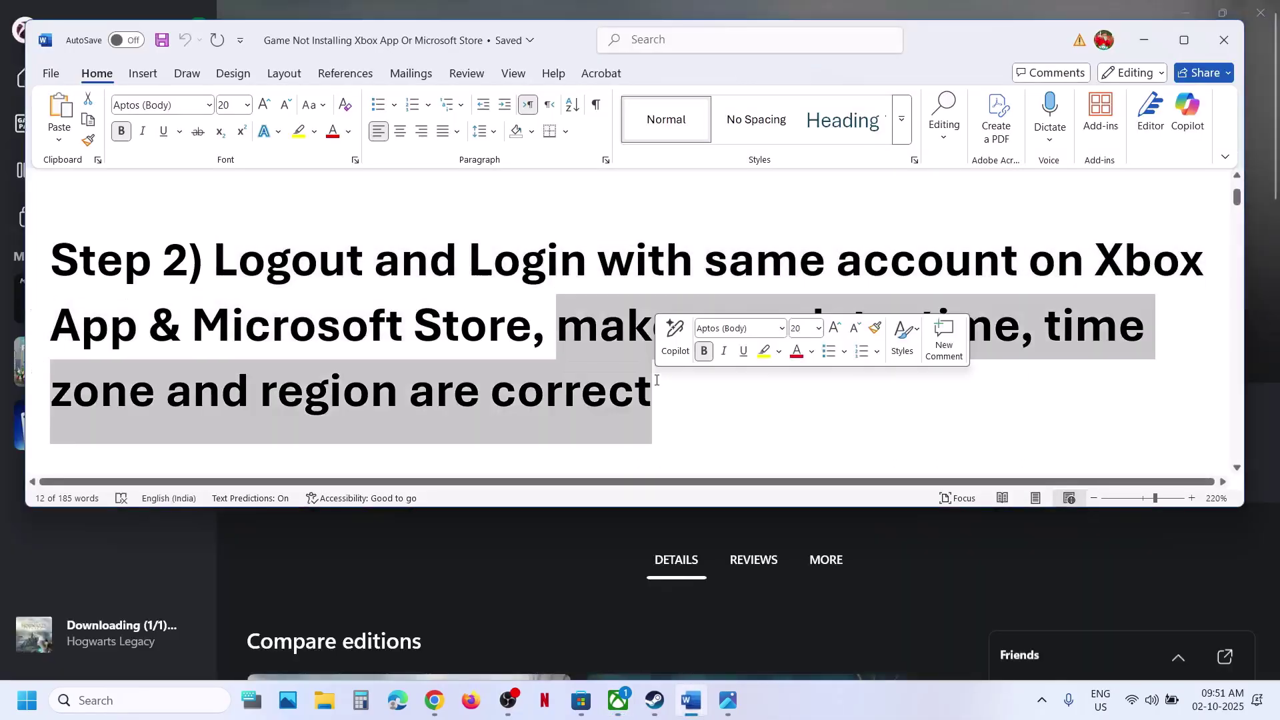
pyautogui.click(1144, 40)
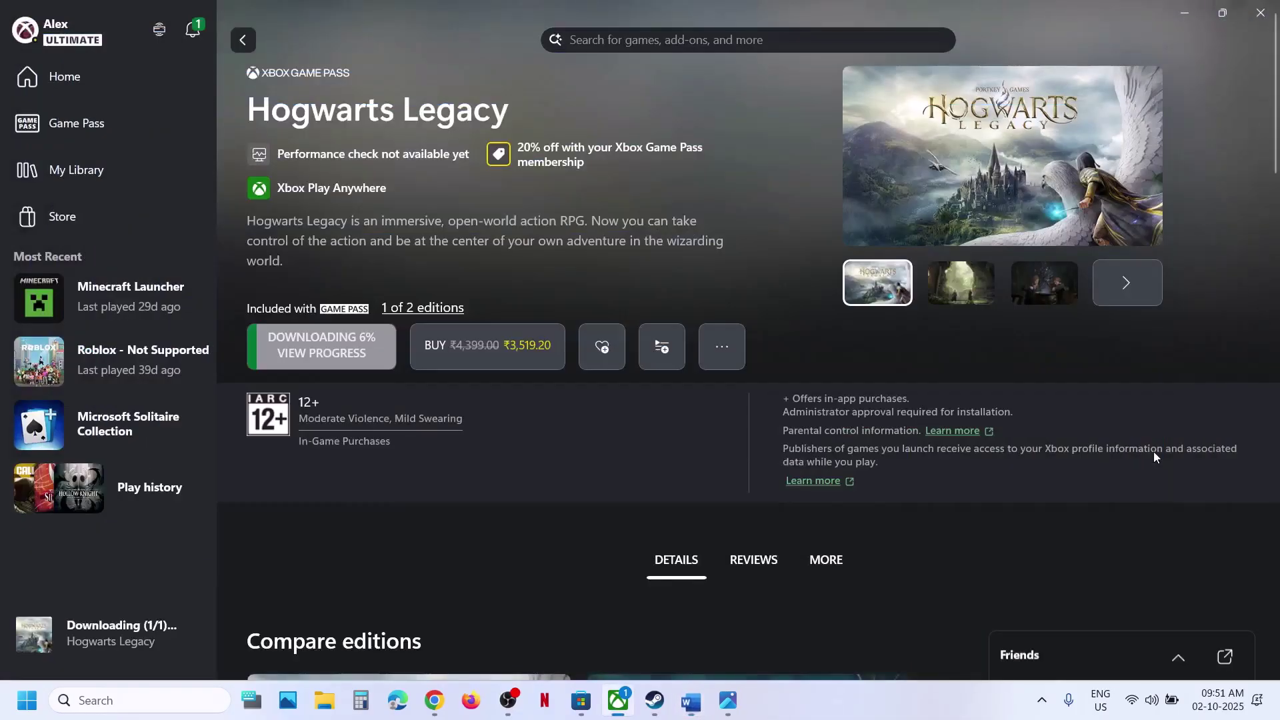
# - Toggle automatic time zone and automatic time off and back on in Date & time settings
pyautogui.rightClick(1220, 702)
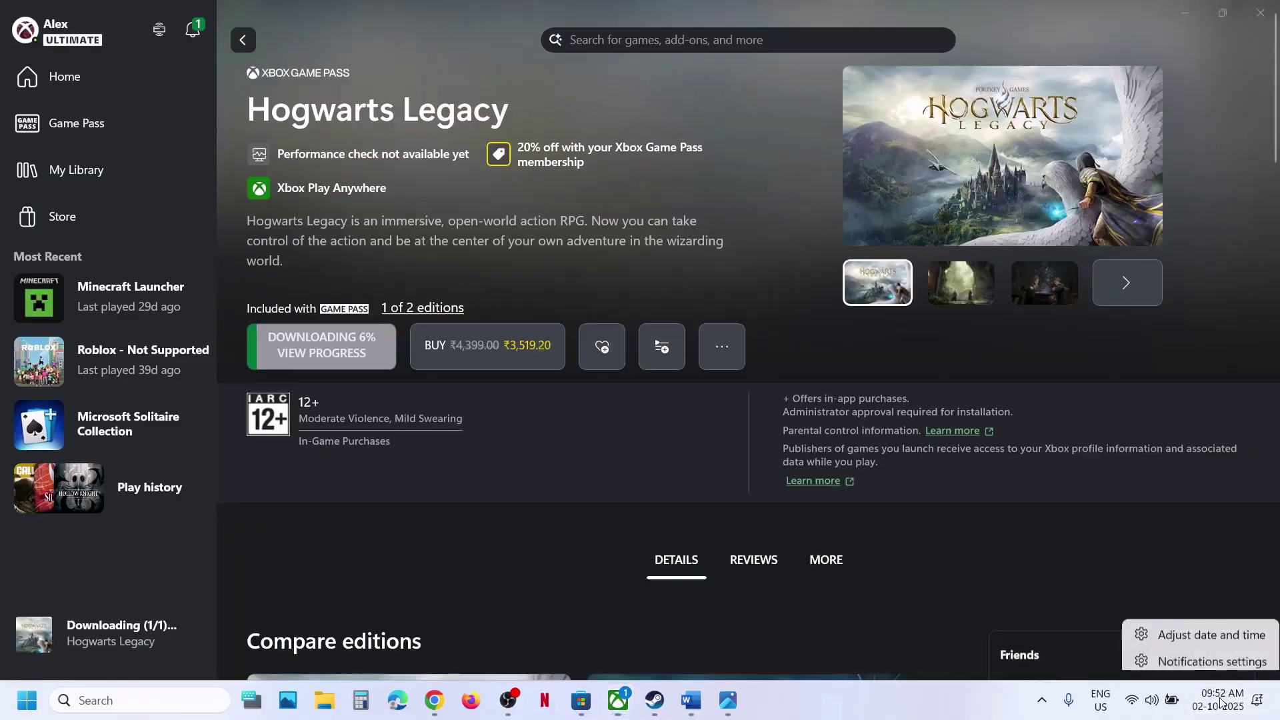
pyautogui.click(1200, 630)
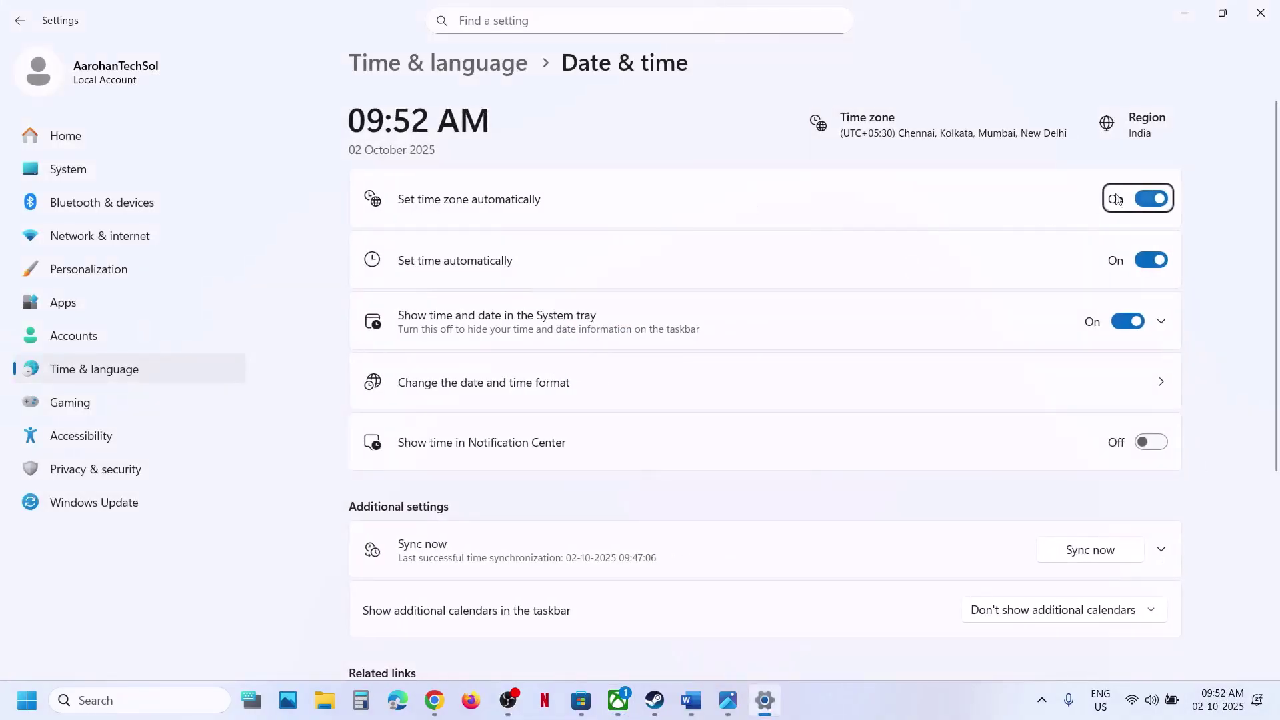
pyautogui.click(1146, 203)
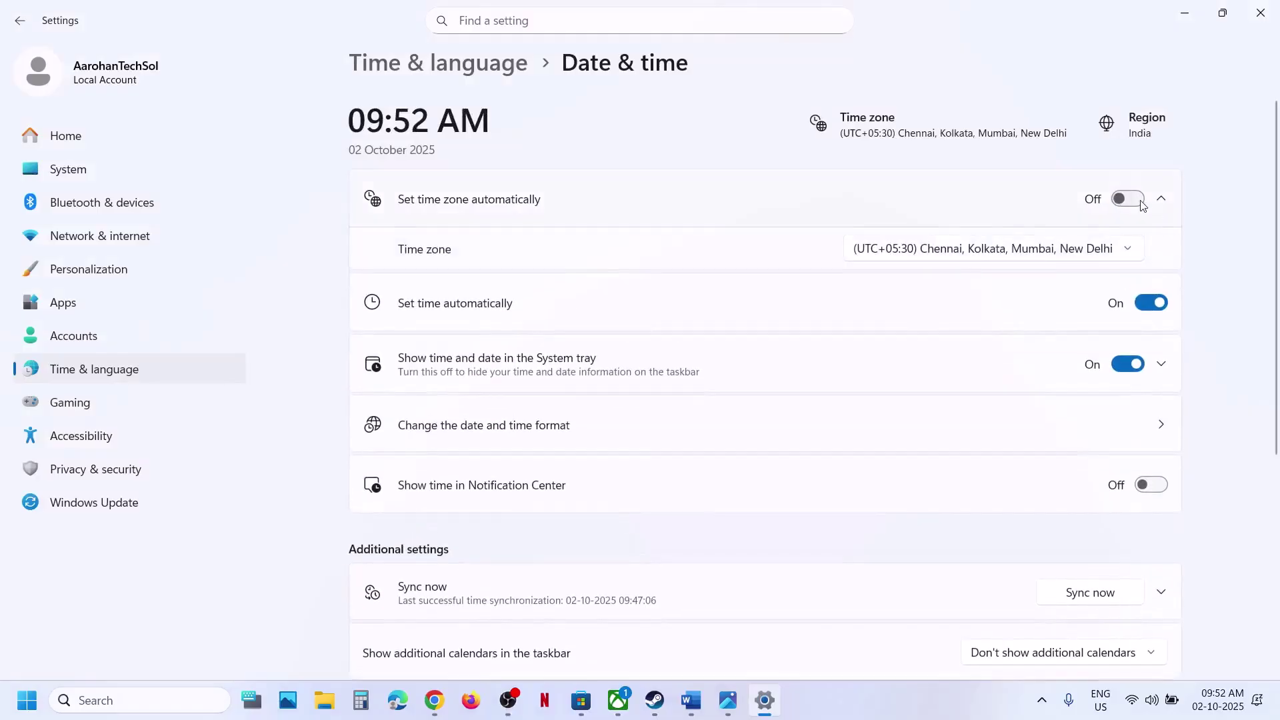
pyautogui.click(1140, 202)
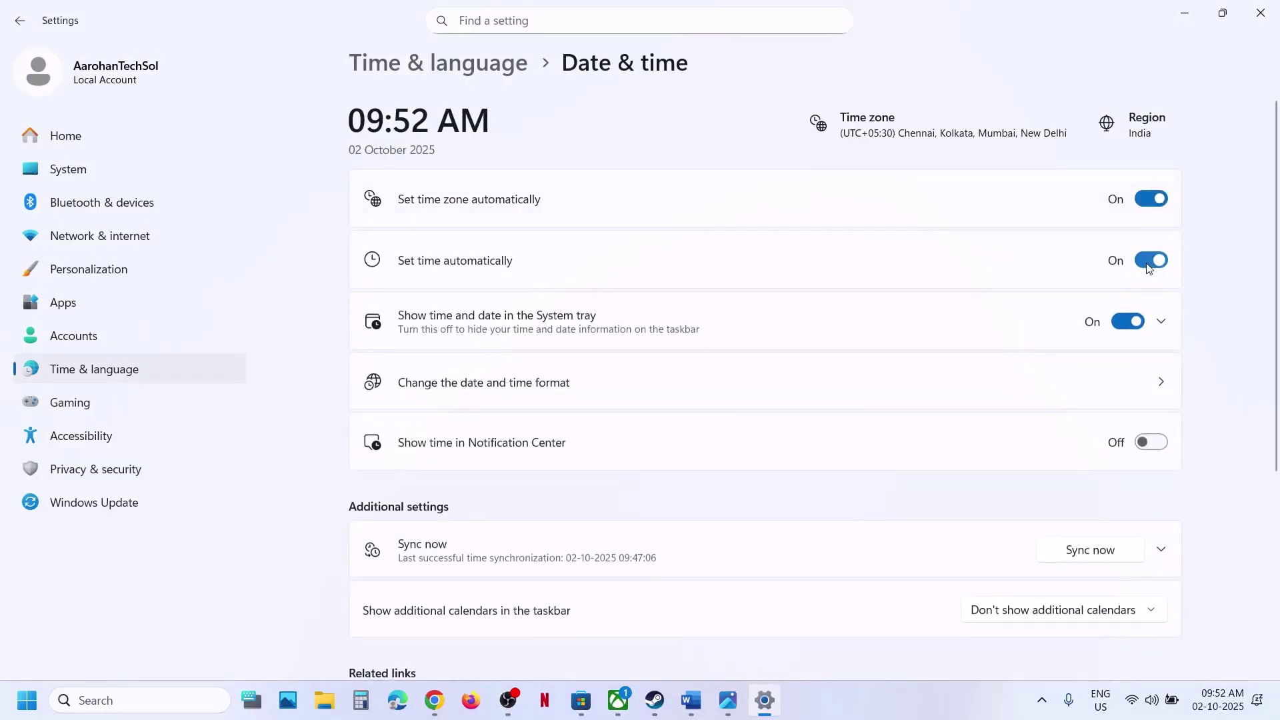
pyautogui.click(1148, 266)
pyautogui.click(1127, 257)
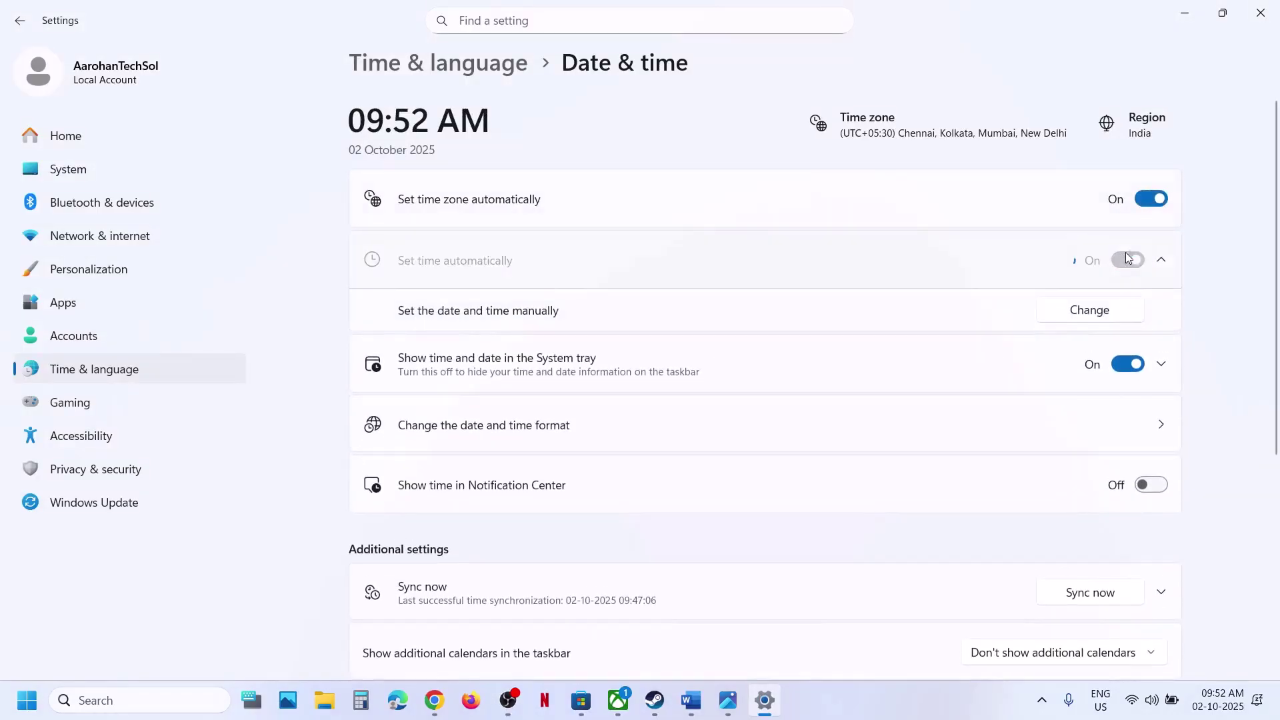
pyautogui.scroll(-2, 1120, 455)
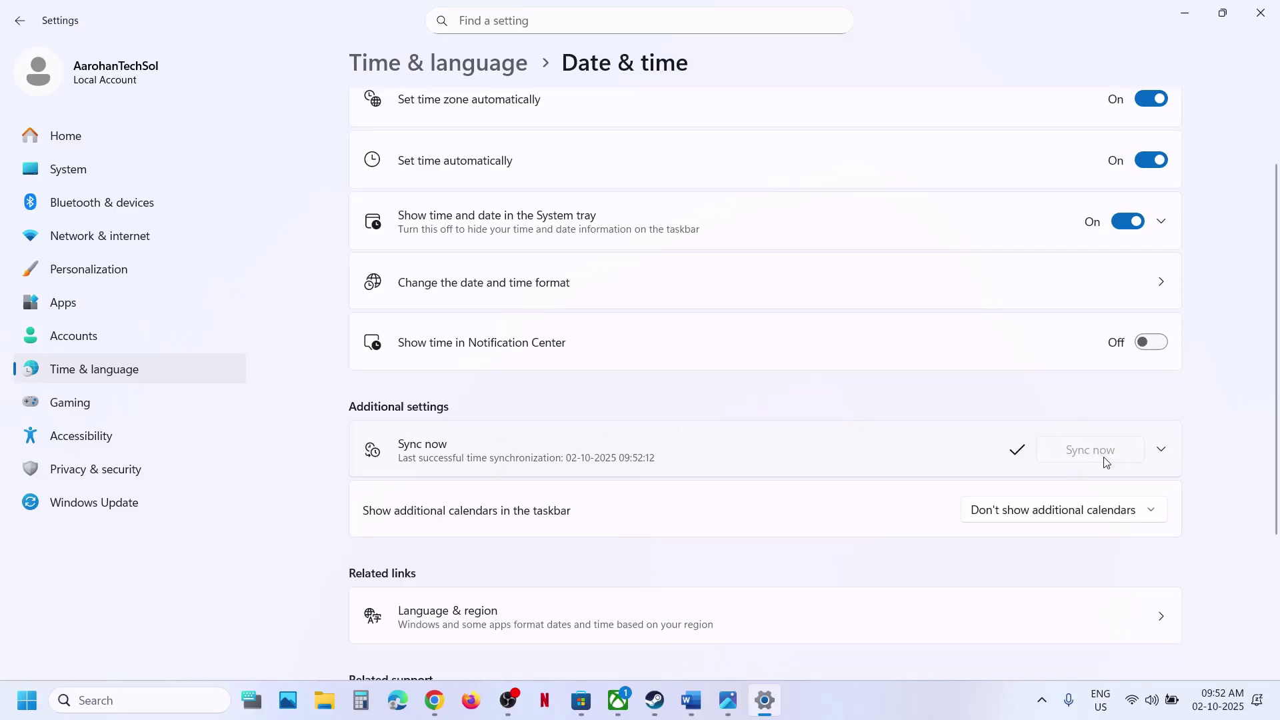
# - Confirm India as the country or region in Language & region settings
pyautogui.click(109, 368)
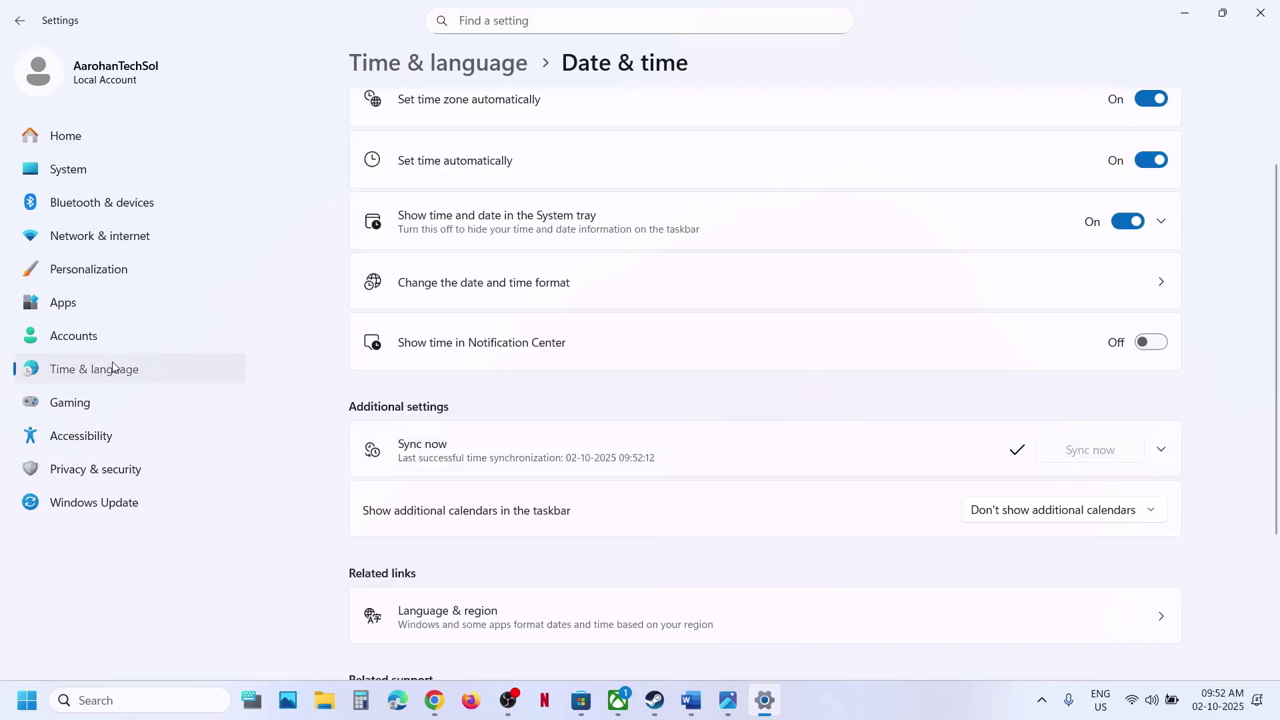
pyautogui.click(544, 257)
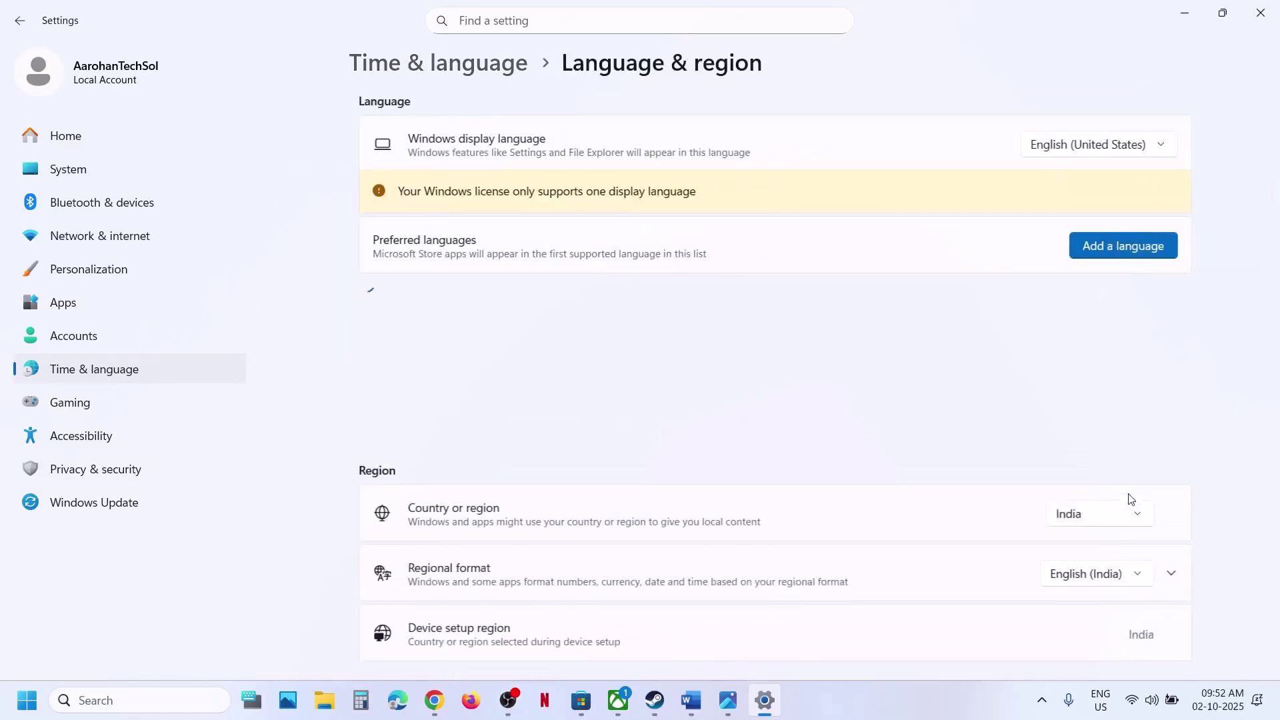
pyautogui.scroll(-4, 1126, 500)
pyautogui.click(1073, 306)
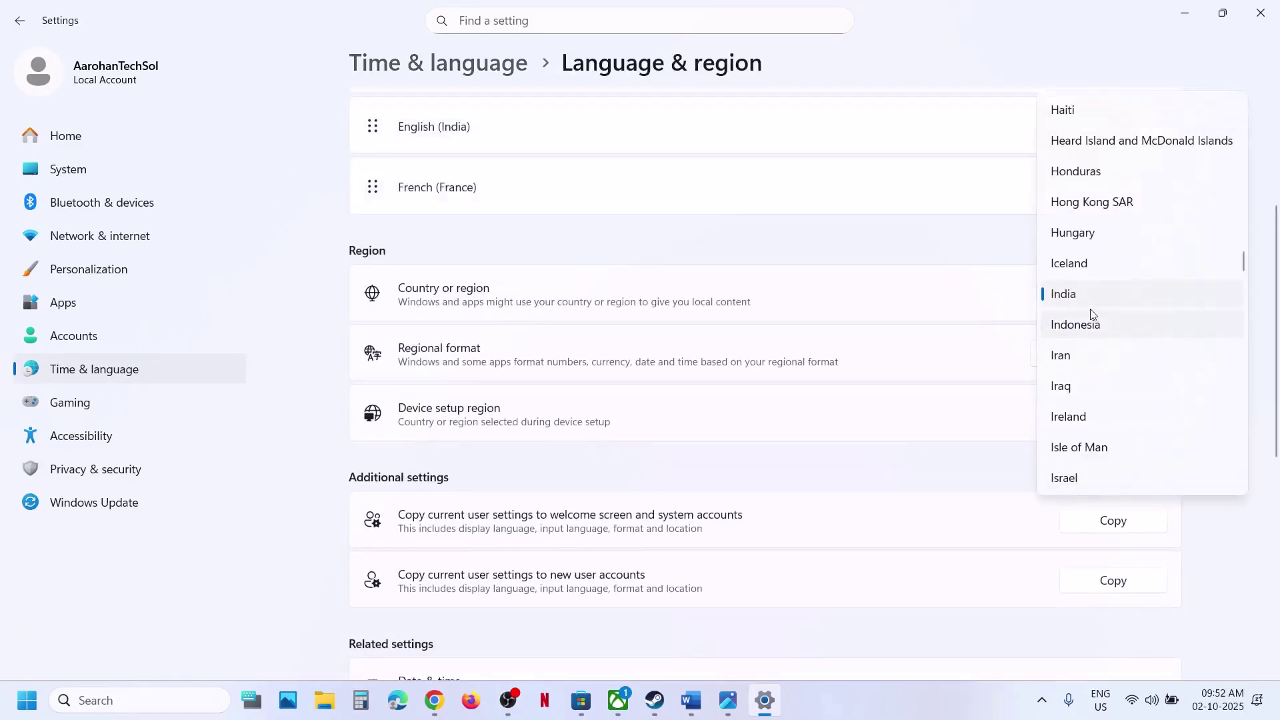
pyautogui.click(1056, 294)
# - Close Settings, review the next instruction in the notes, and return to the Xbox game page
pyautogui.click(1275, 10)
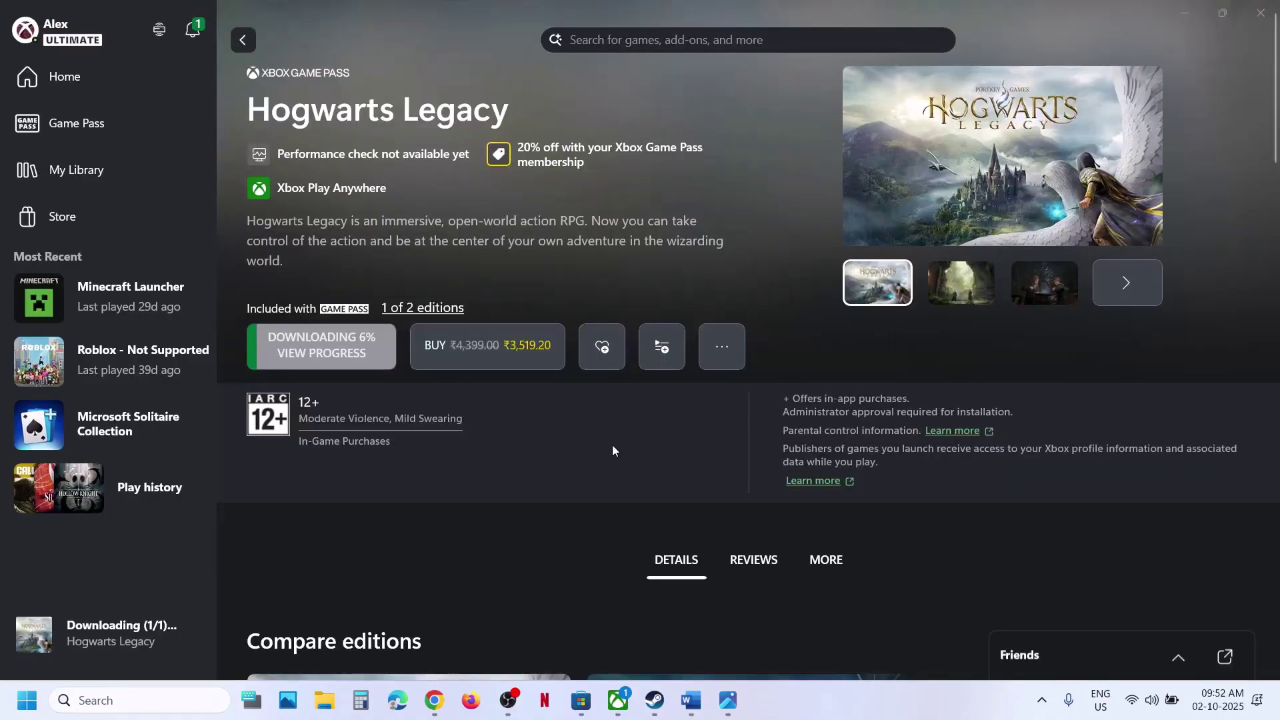
pyautogui.click(691, 699)
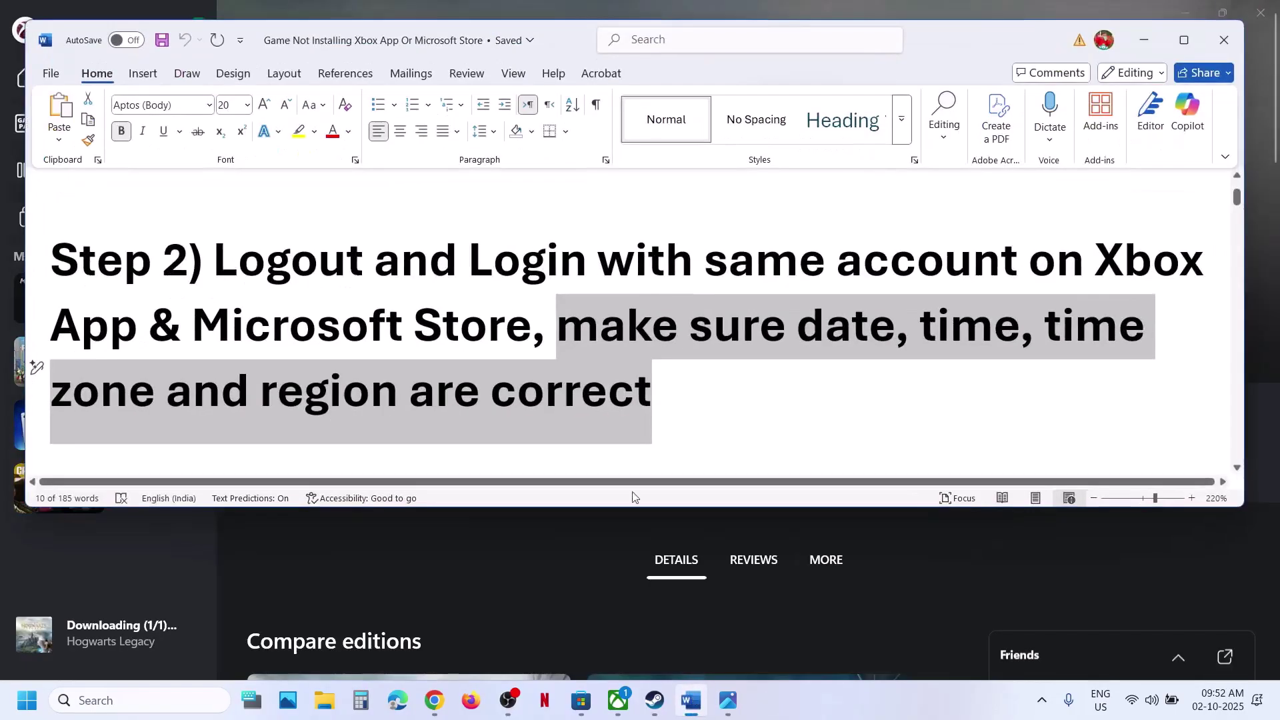
pyautogui.scroll(-4, 508, 421)
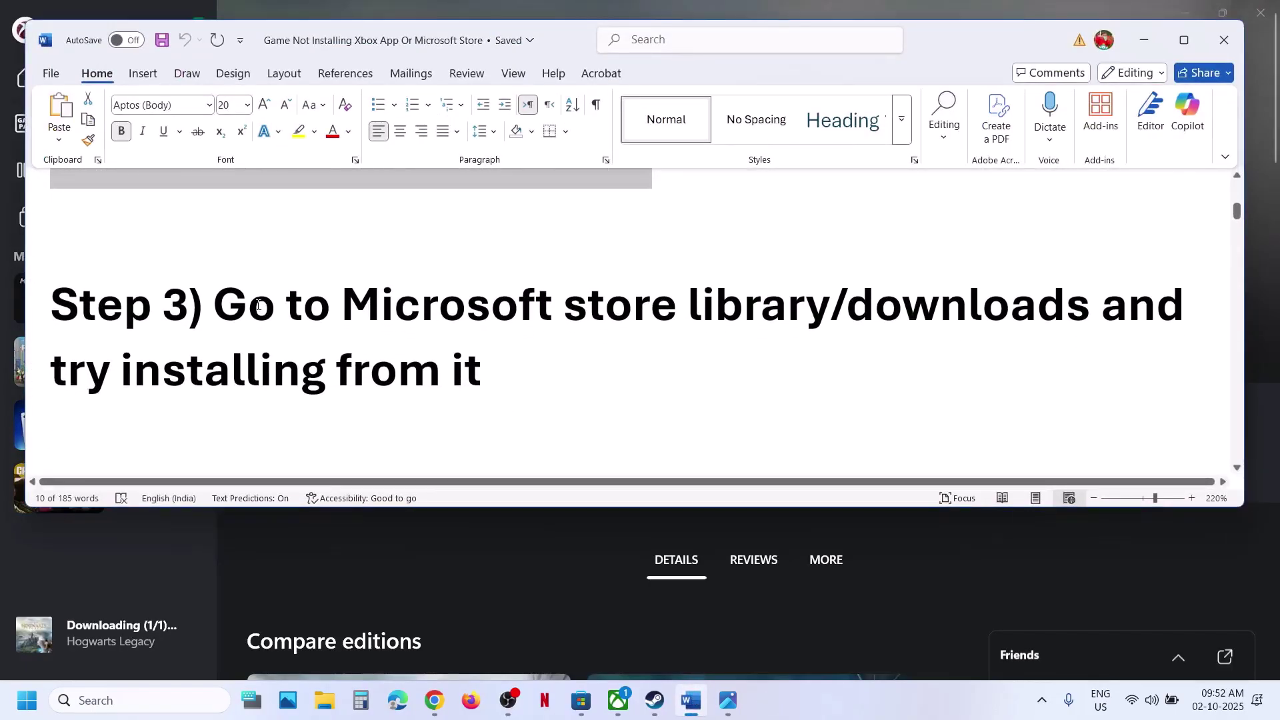
pyautogui.moveTo(248, 306); pyautogui.dragTo(467, 377)
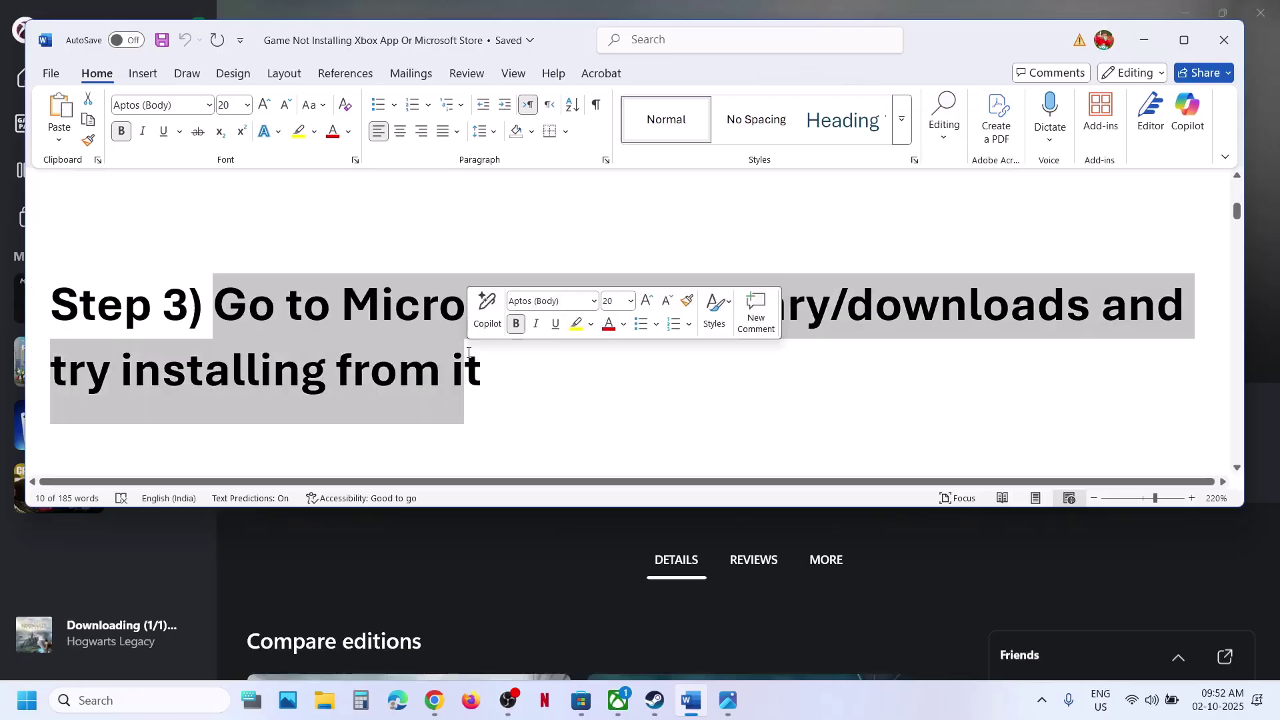
pyautogui.click(595, 528)
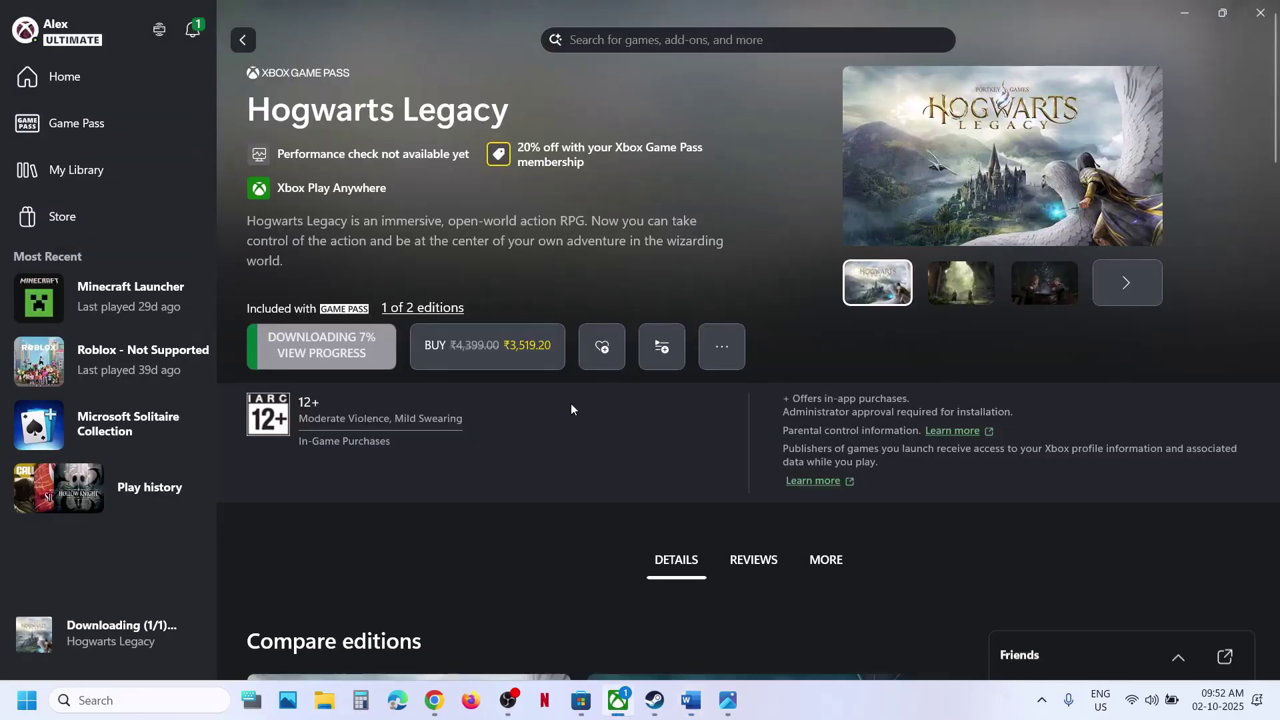
# - Check Hogwarts Legacy's progress in the Store's Updates & downloads and Library, then return to Xbox
pyautogui.click(581, 700)
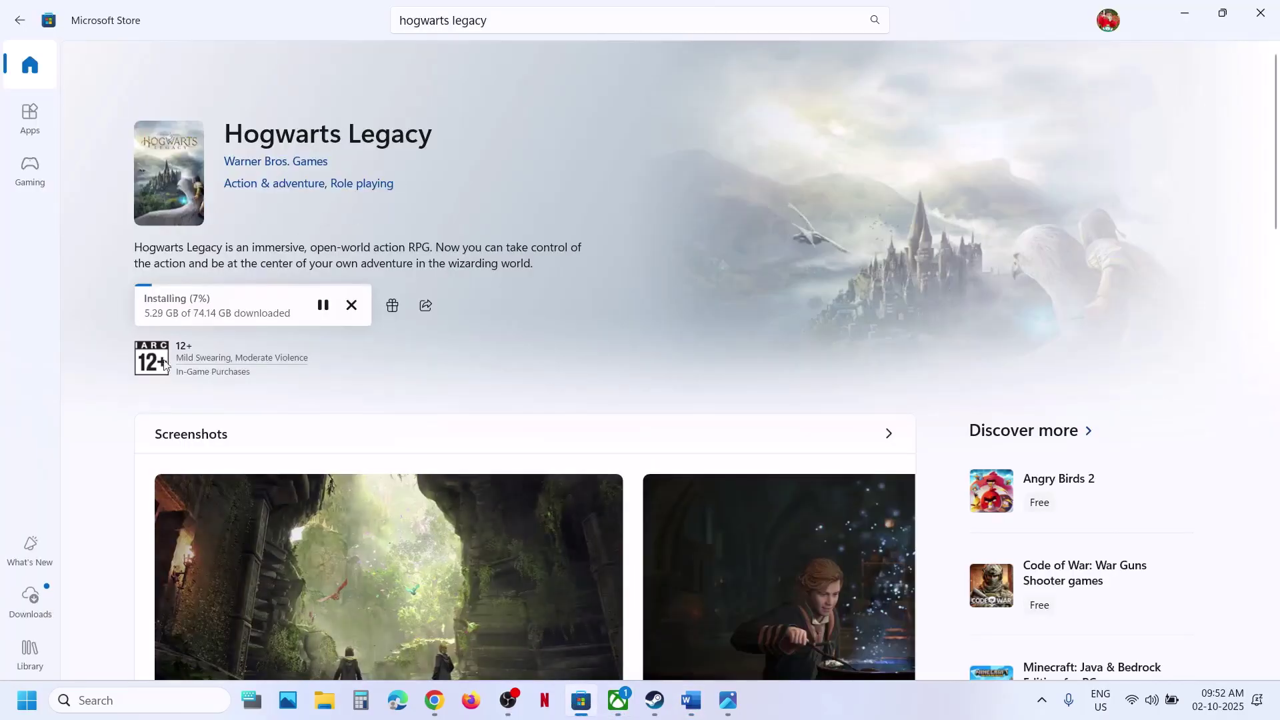
pyautogui.click(20, 598)
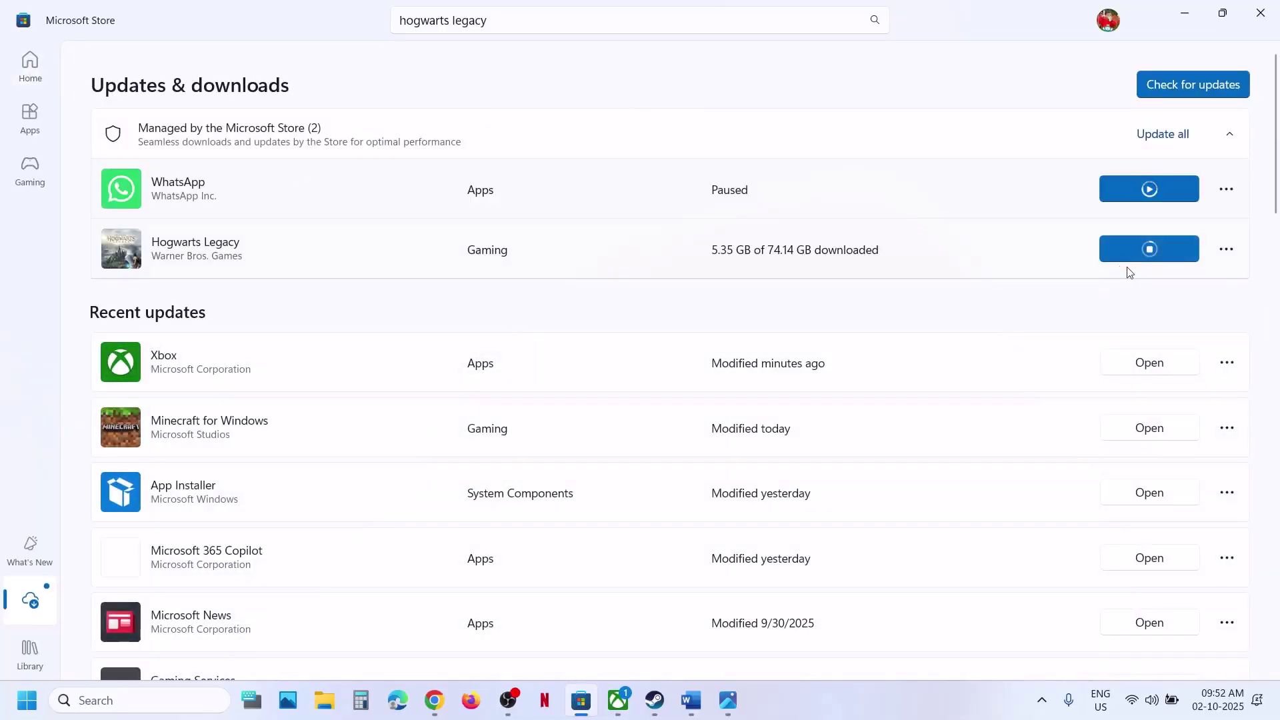
pyautogui.click(31, 653)
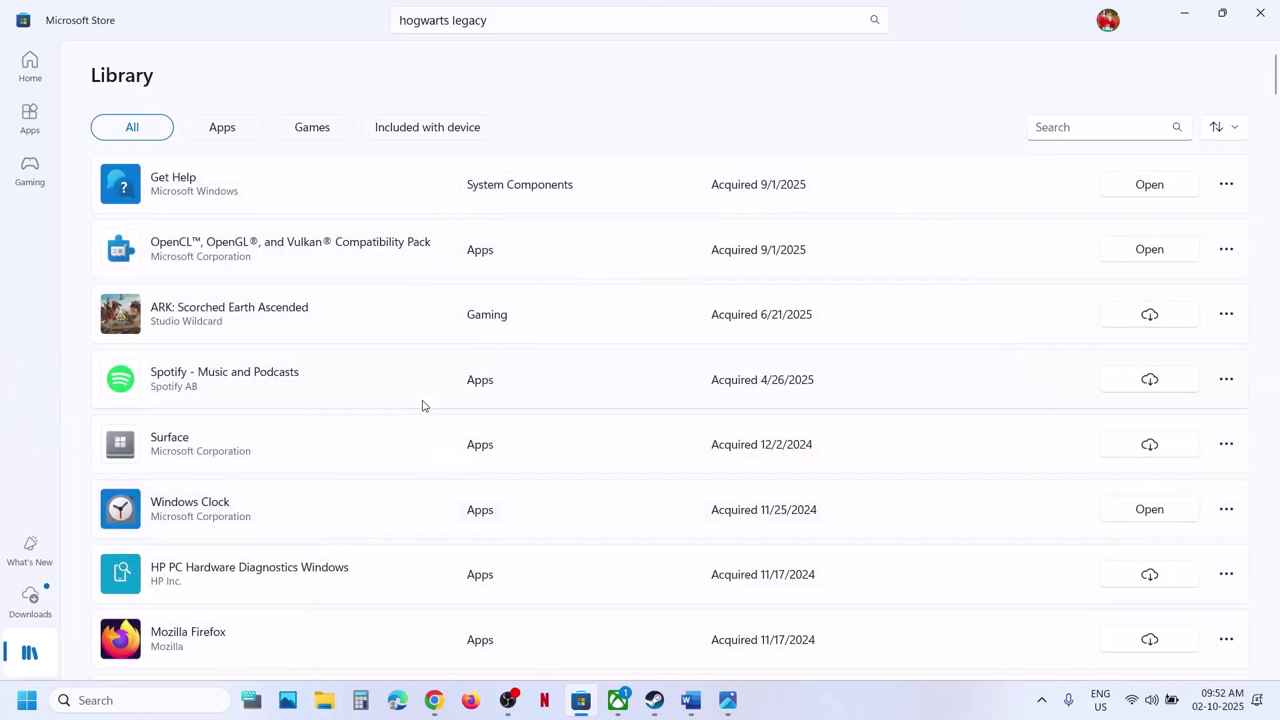
pyautogui.click(618, 712)
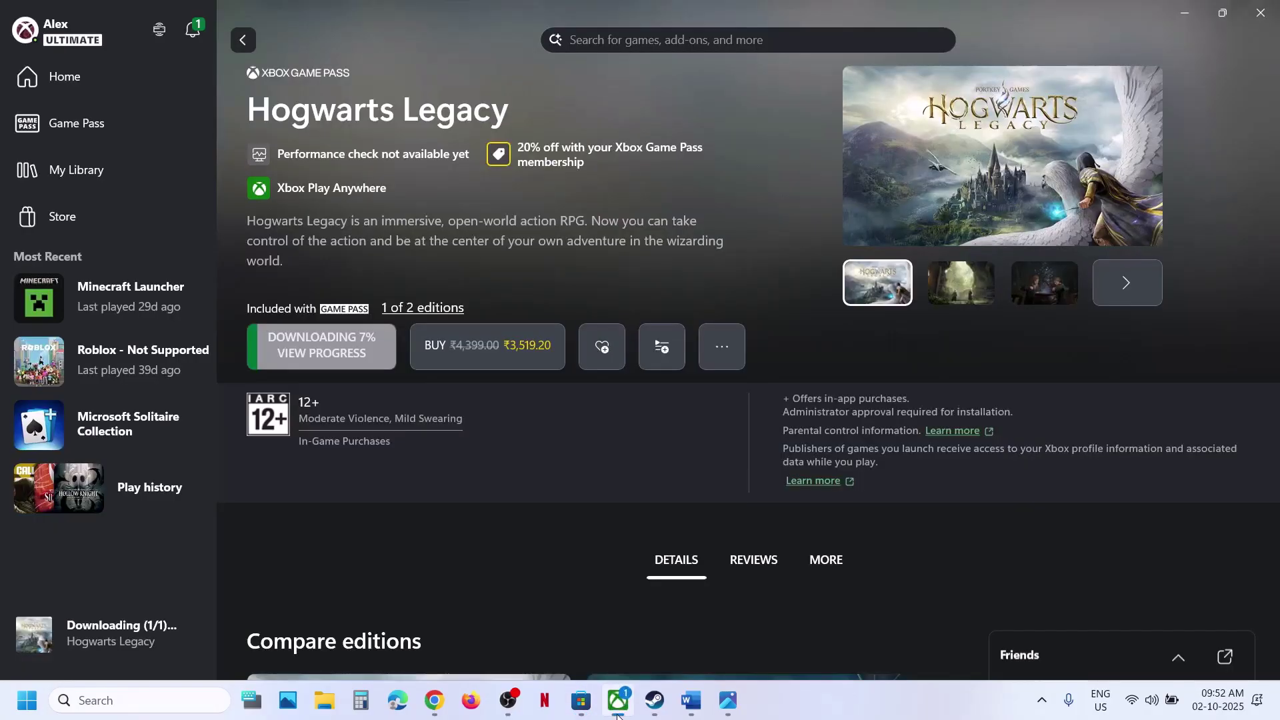
# - Select and copy the Step 4 Get-AppxPackage re-register command from the notes
pyautogui.click(691, 700)
pyautogui.scroll(-3, 461, 322)
pyautogui.scroll(-3, 462, 323)
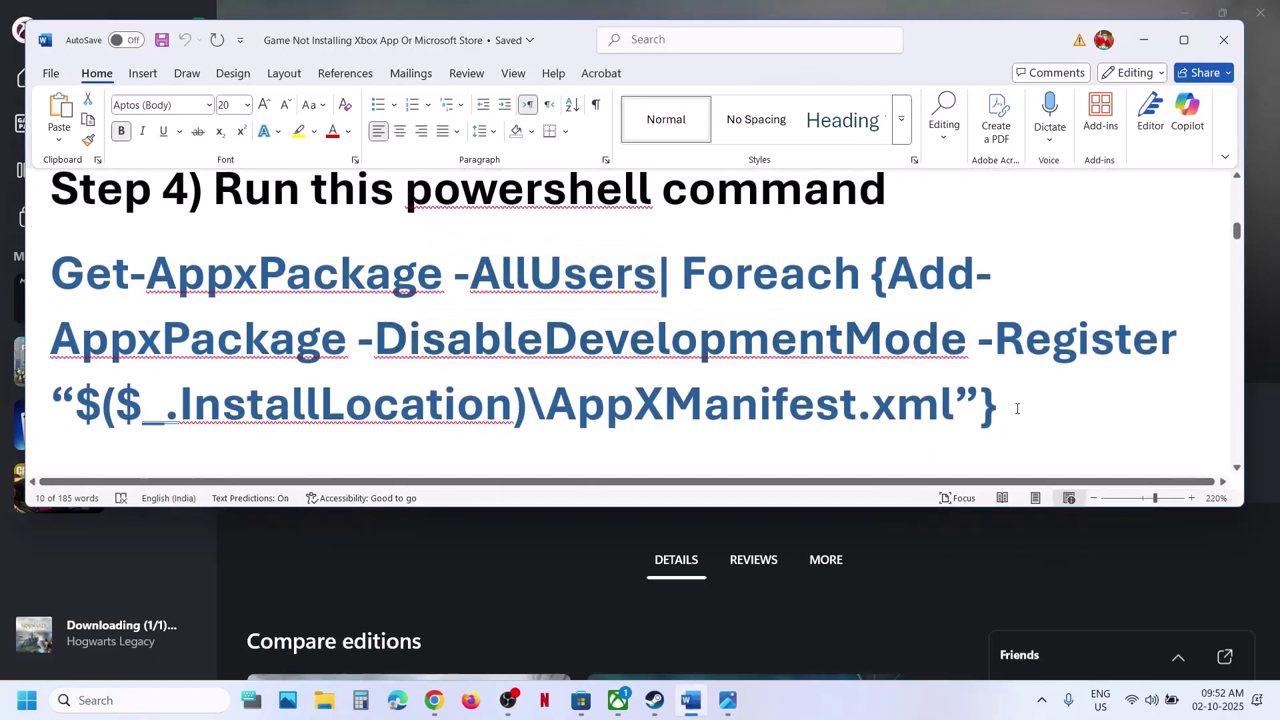
pyautogui.moveTo(1020, 408); pyautogui.dragTo(64, 309)
pyautogui.rightClick(64, 309)
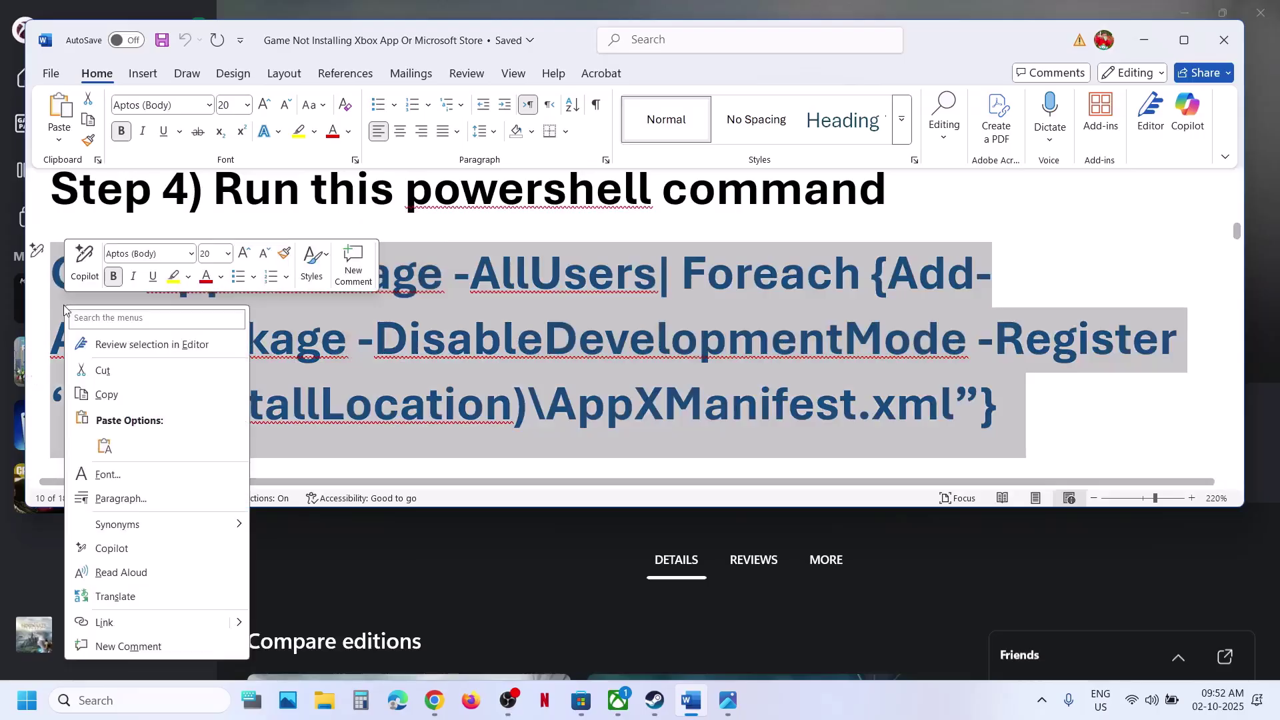
# - Search 'powershell' and launch Windows PowerShell as administrator, approving the UAC prompt
pyautogui.click(150, 691)
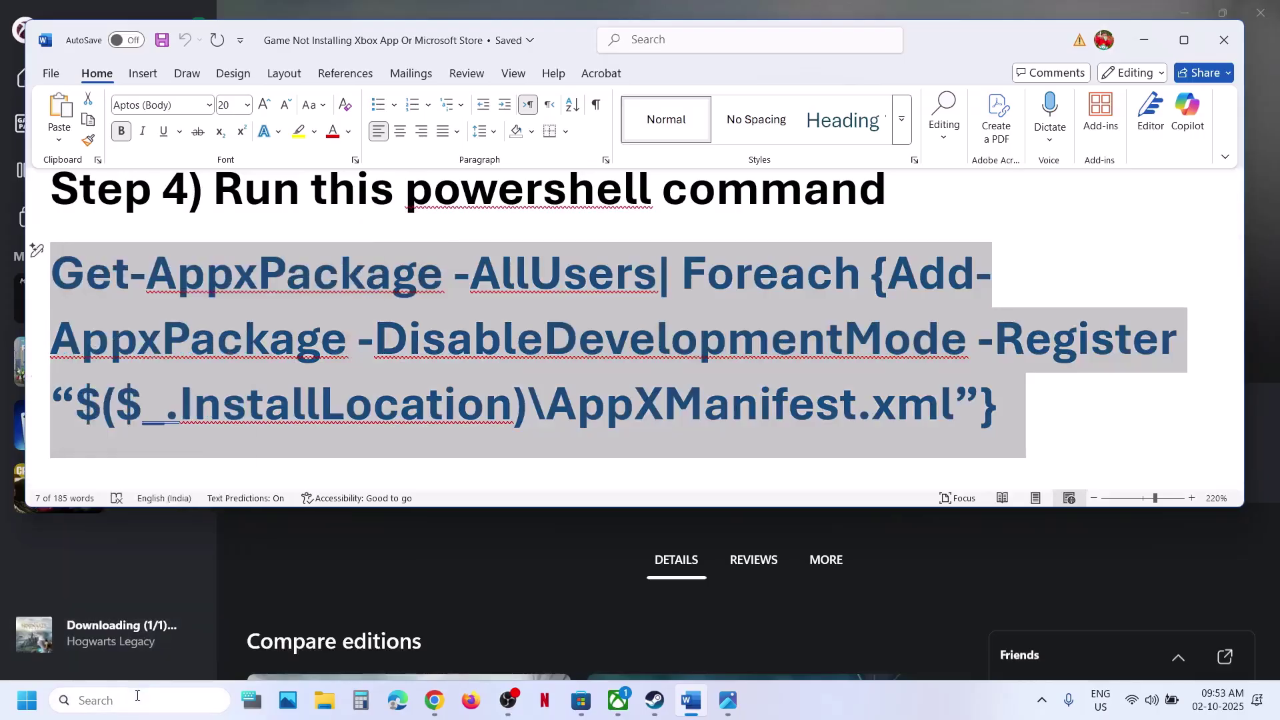
pyautogui.write('powershell')
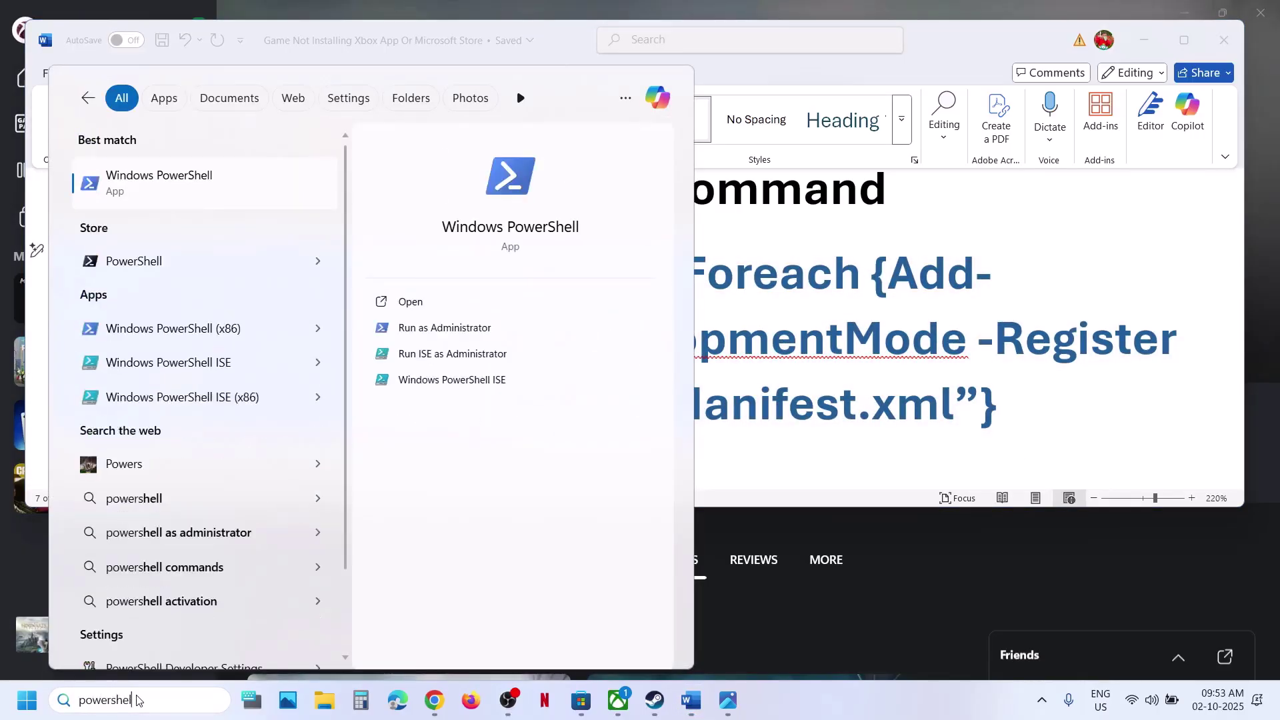
pyautogui.rightClick(157, 193)
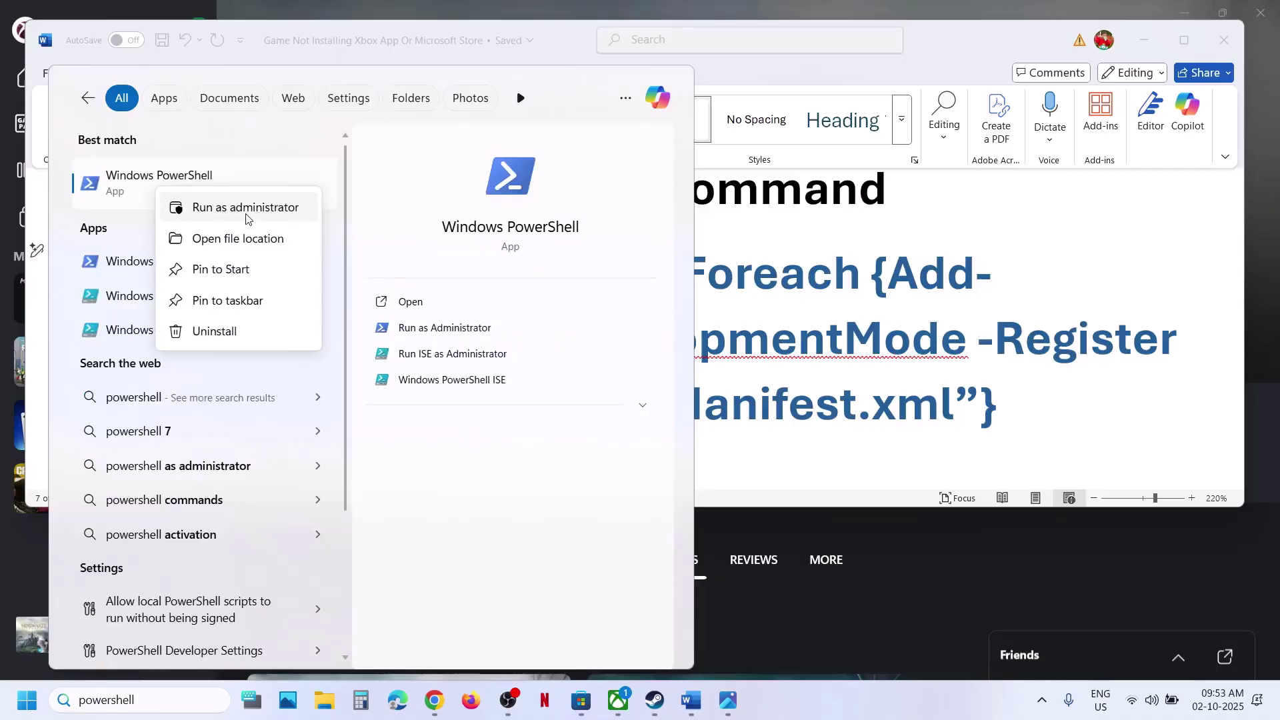
pyautogui.click(246, 218)
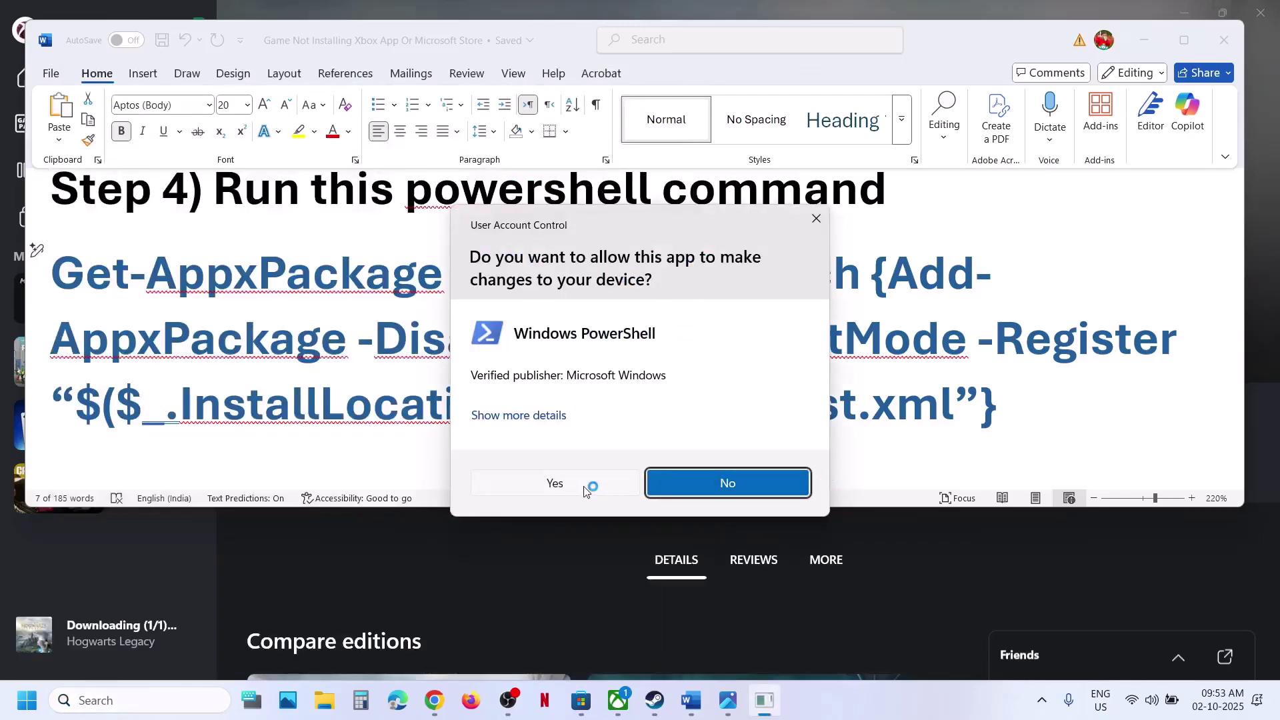
pyautogui.click(586, 486)
# - Paste and run the Get-AppxPackage re-register command in PowerShell, then go back to the Word guide
pyautogui.click(458, 234)
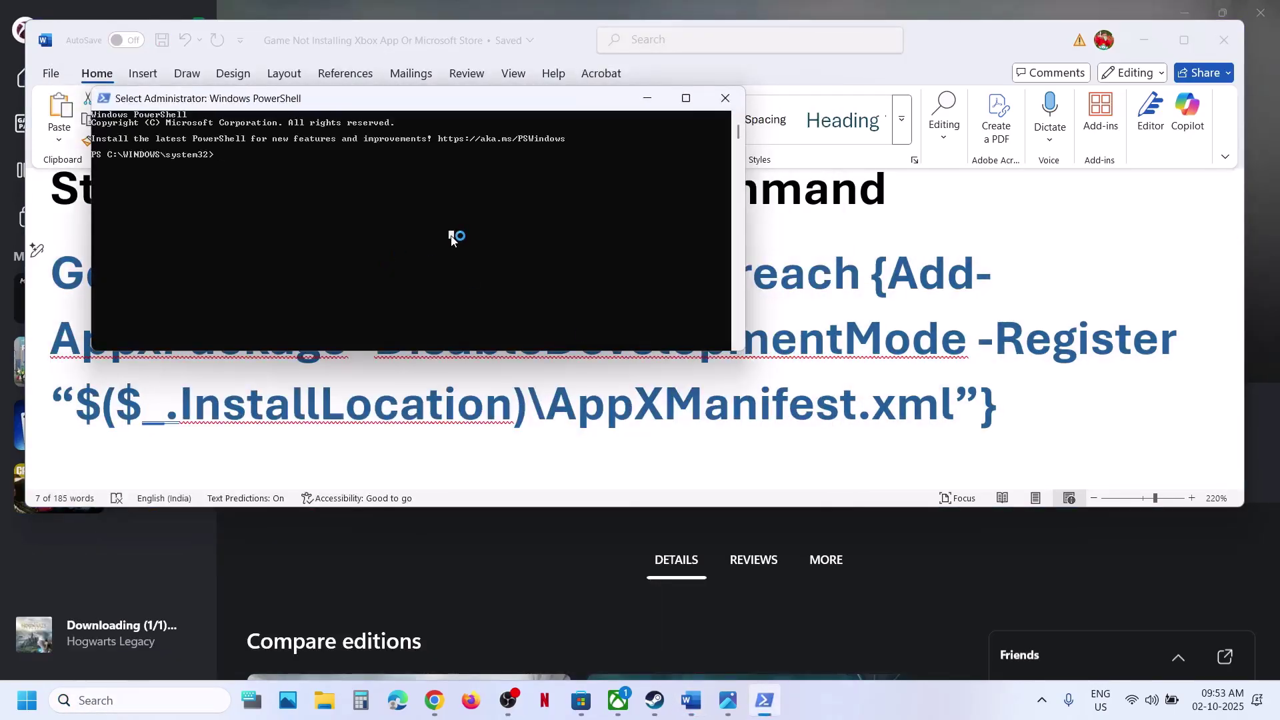
pyautogui.rightClick(451, 234)
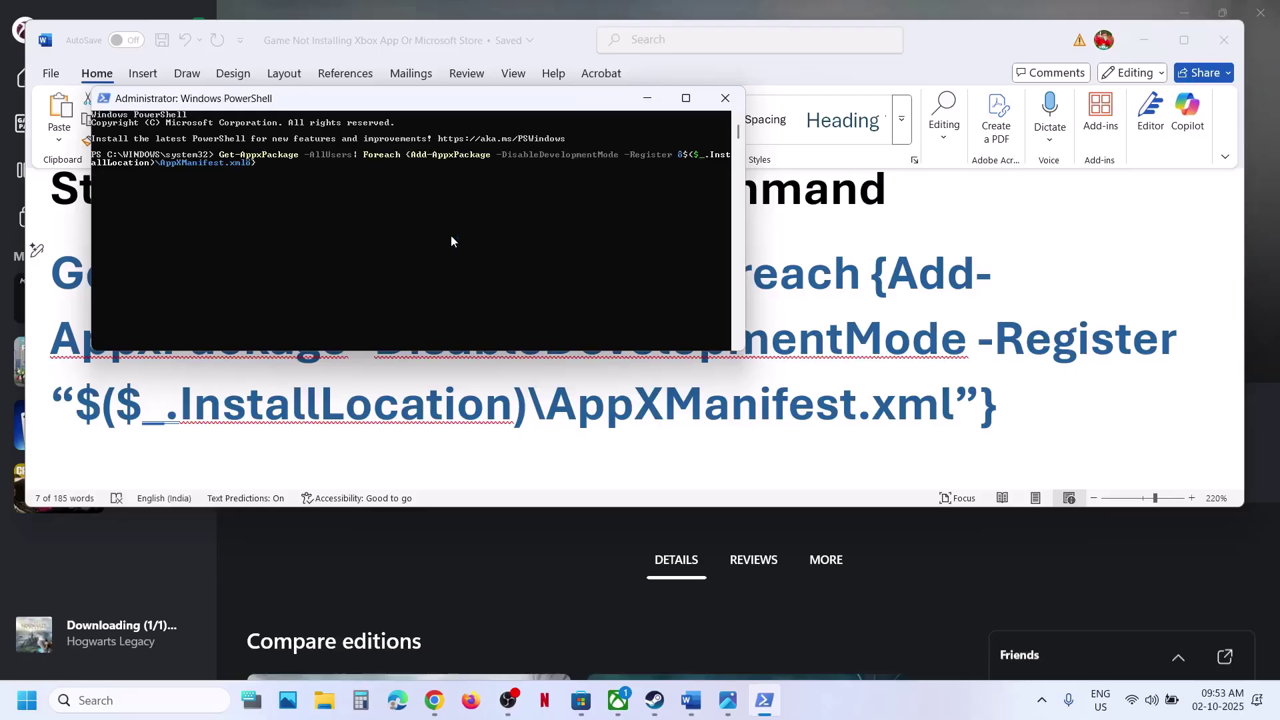
pyautogui.press('Return')
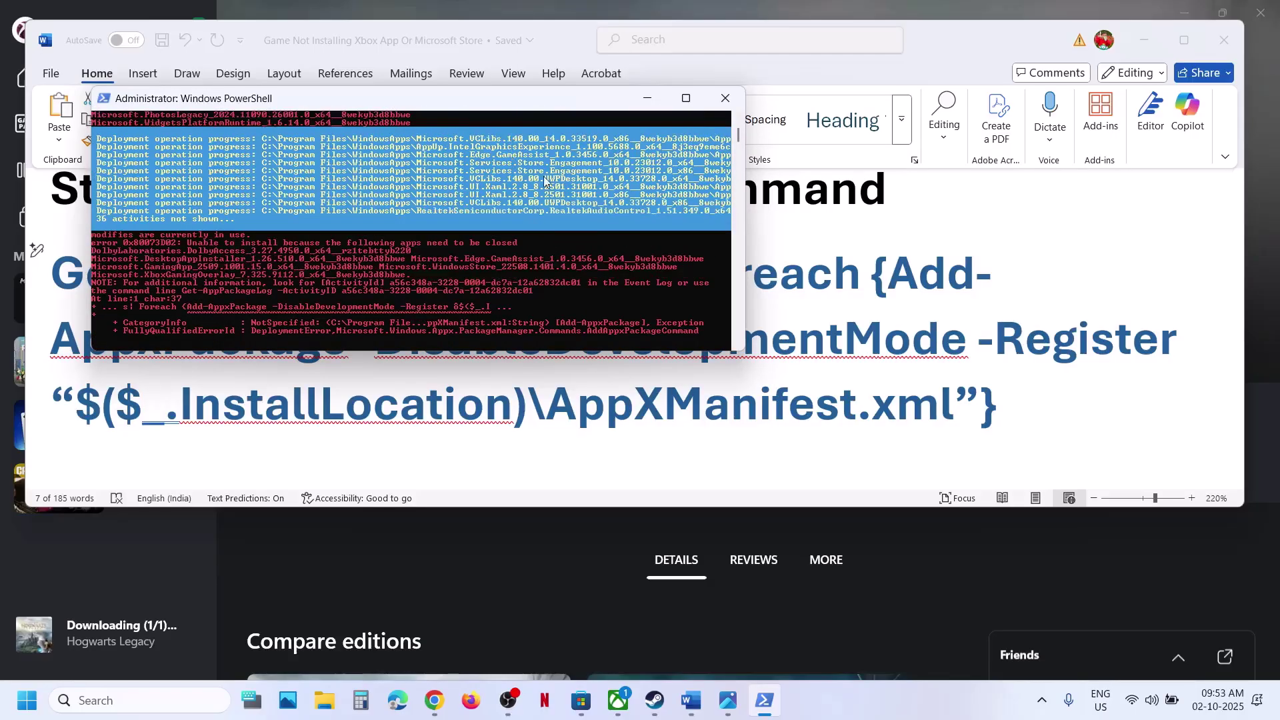
pyautogui.hotkey('alt', 'Tab')
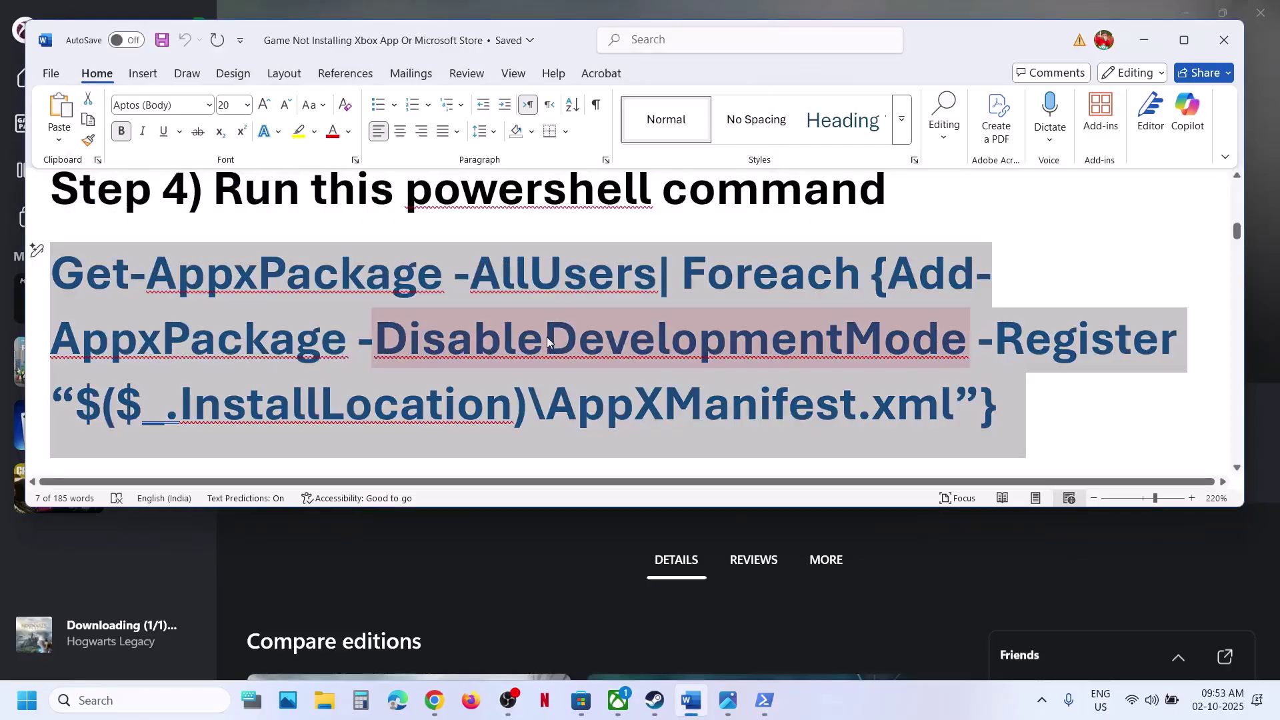
# - In File Explorer, browse from the C: drive into the user's AppData folder, checking that hidden items show
pyautogui.scroll(-5, 547, 341)
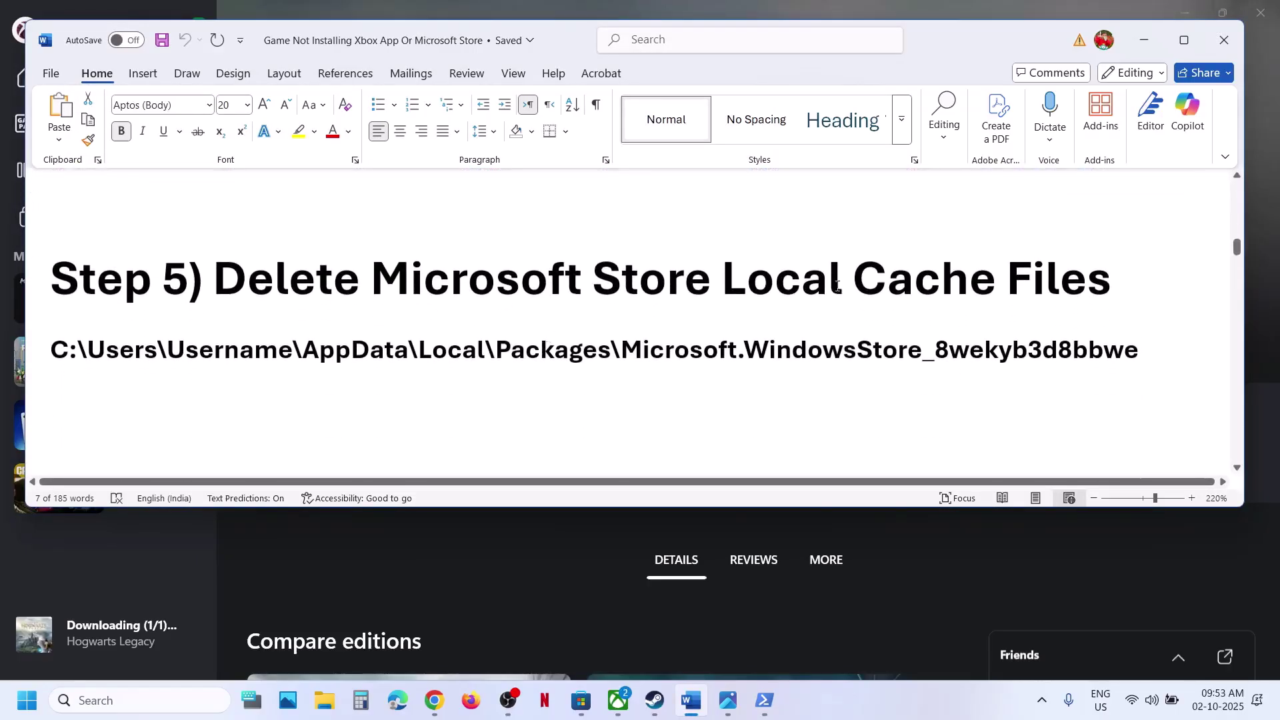
pyautogui.click(338, 624)
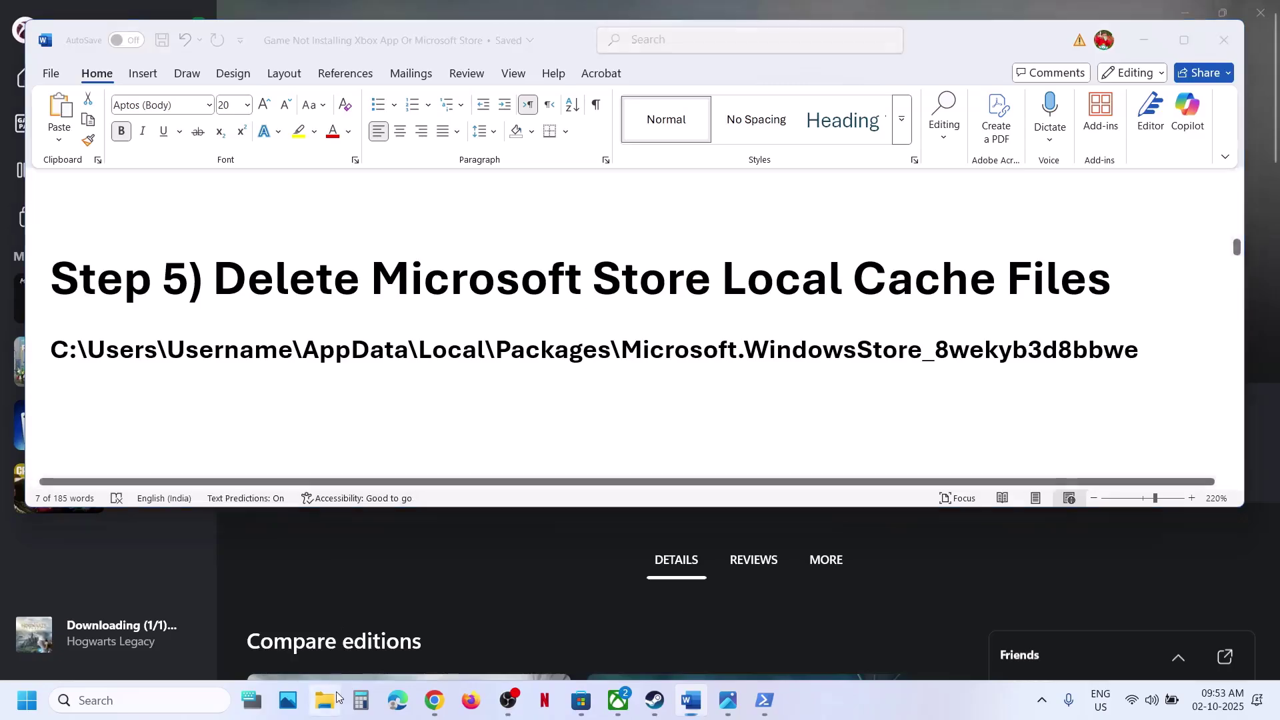
pyautogui.press('super+e')
pyautogui.click(63, 399)
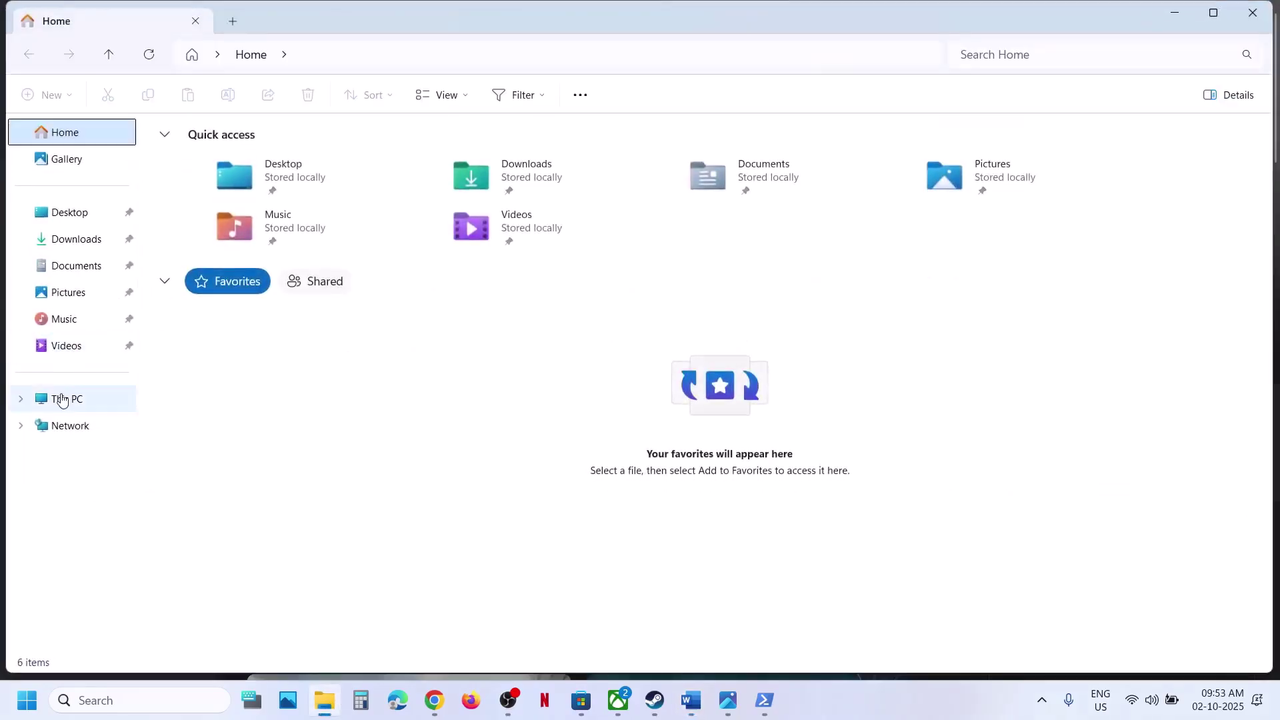
pyautogui.doubleClick(443, 152)
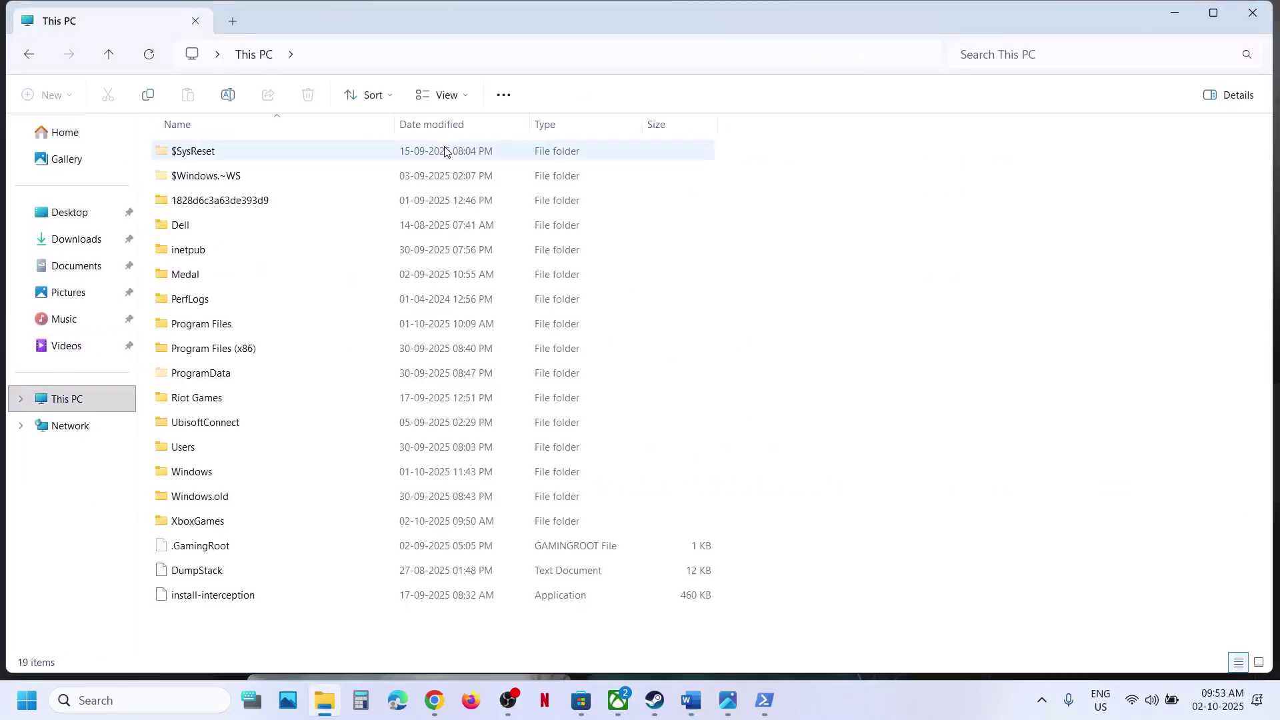
pyautogui.doubleClick(194, 456)
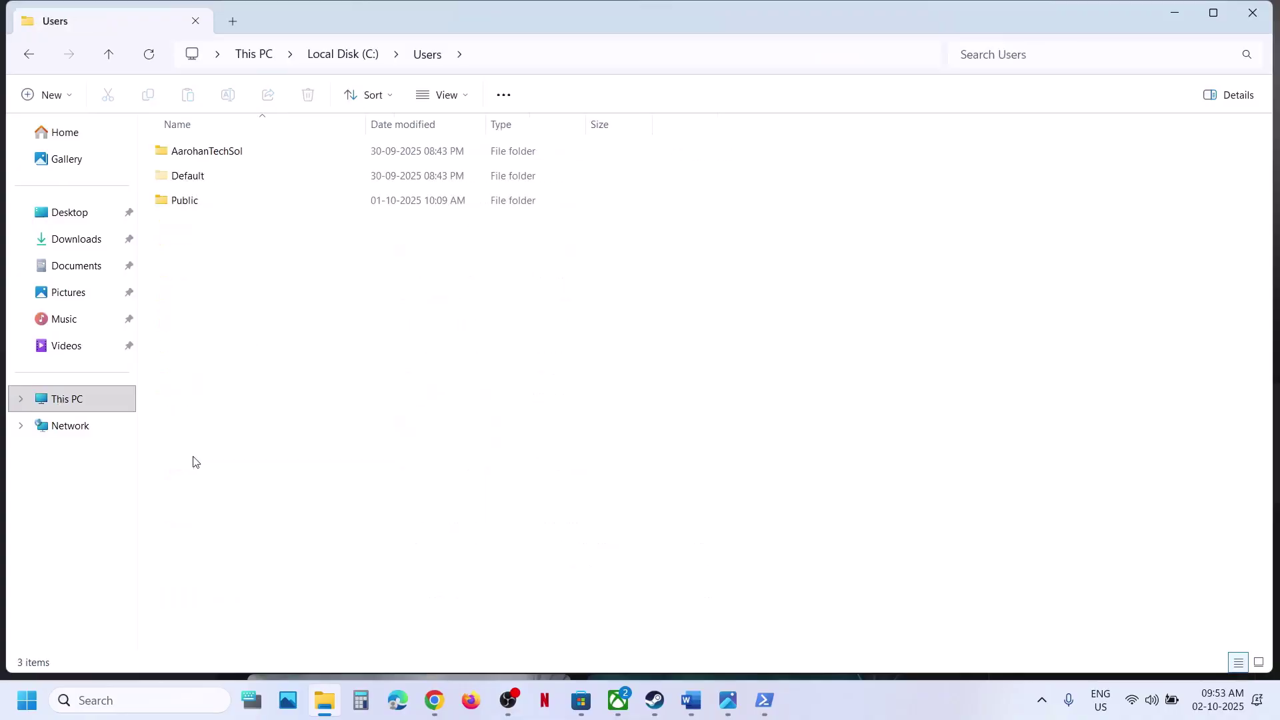
pyautogui.doubleClick(214, 157)
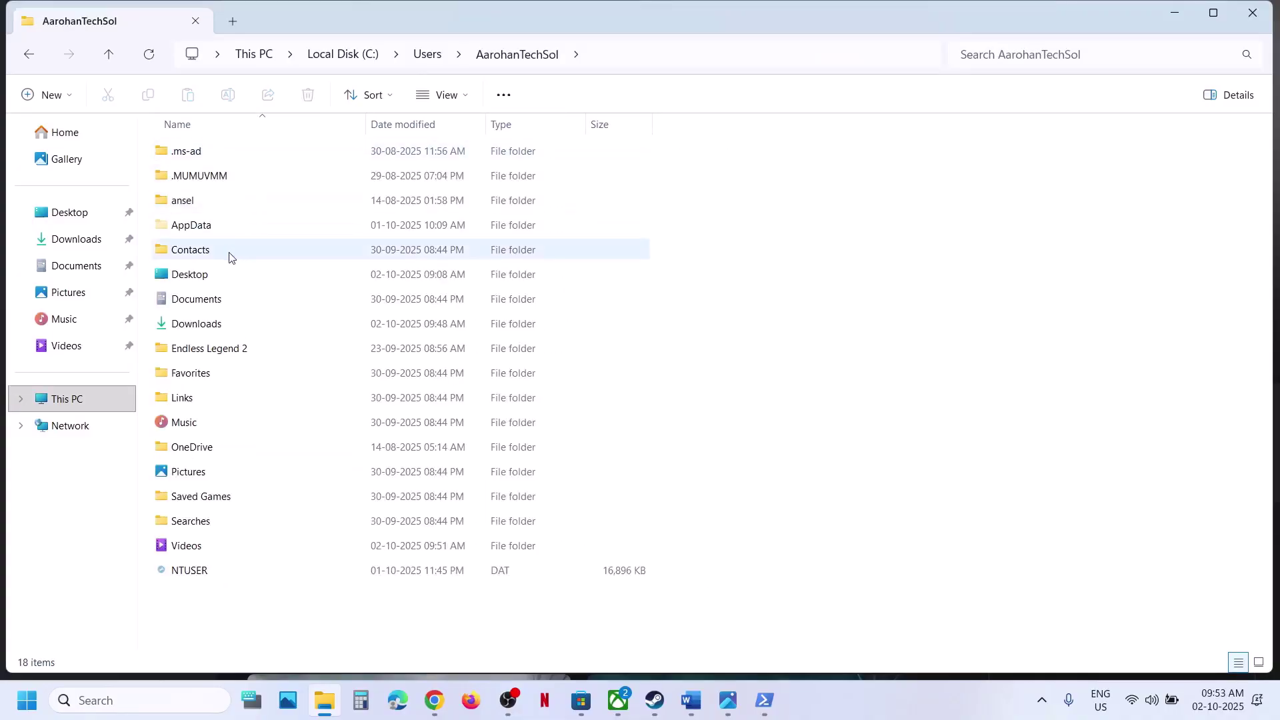
pyautogui.click(209, 226)
pyautogui.click(458, 97)
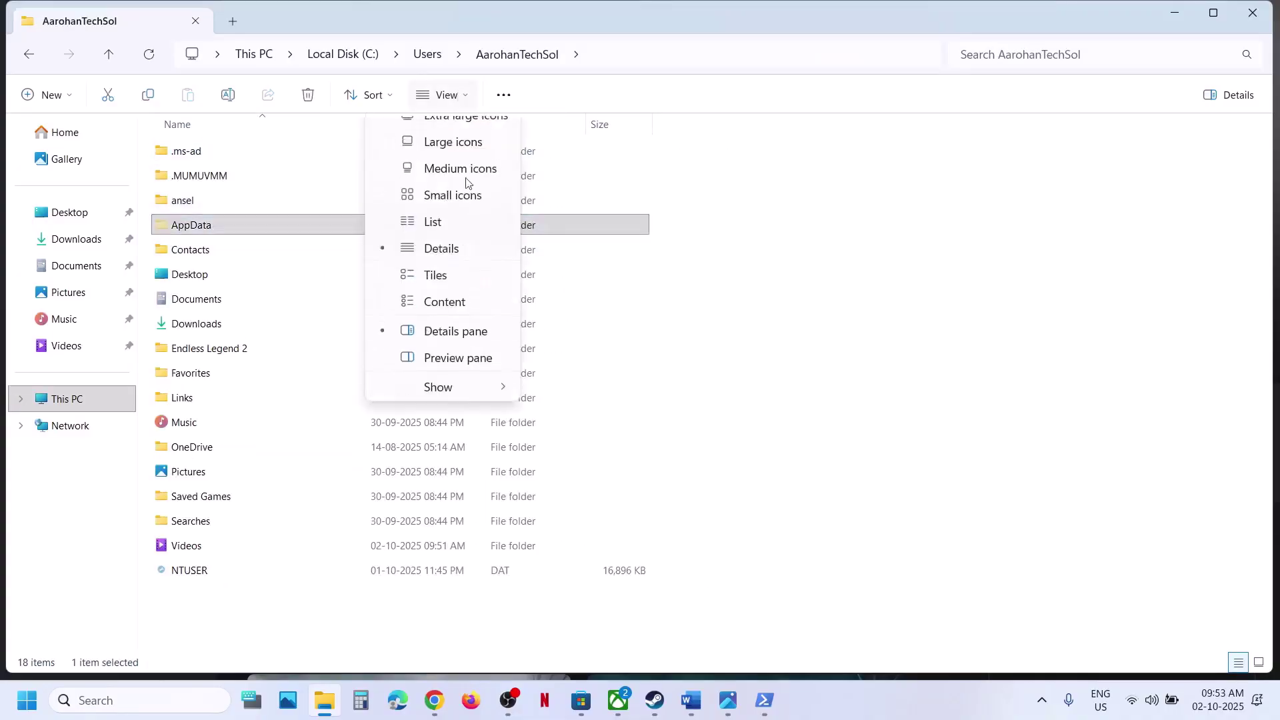
pyautogui.moveTo(443, 406)
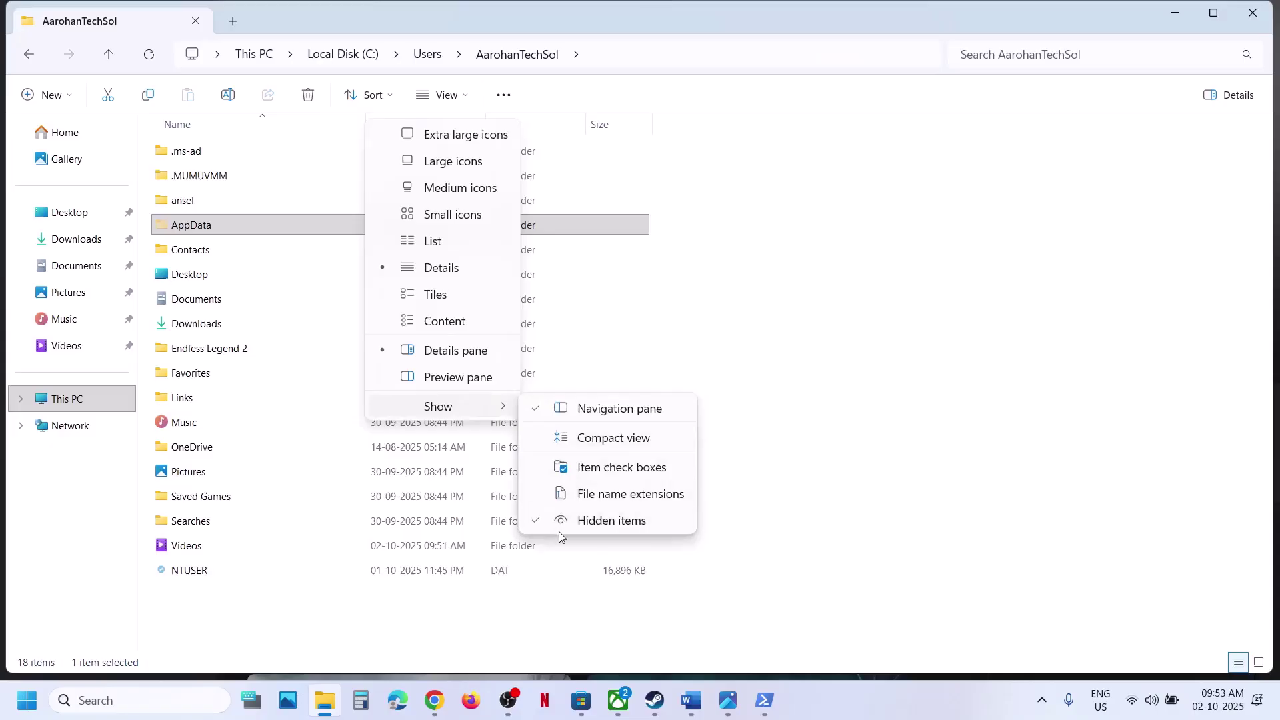
pyautogui.click(237, 230)
pyautogui.doubleClick(238, 230)
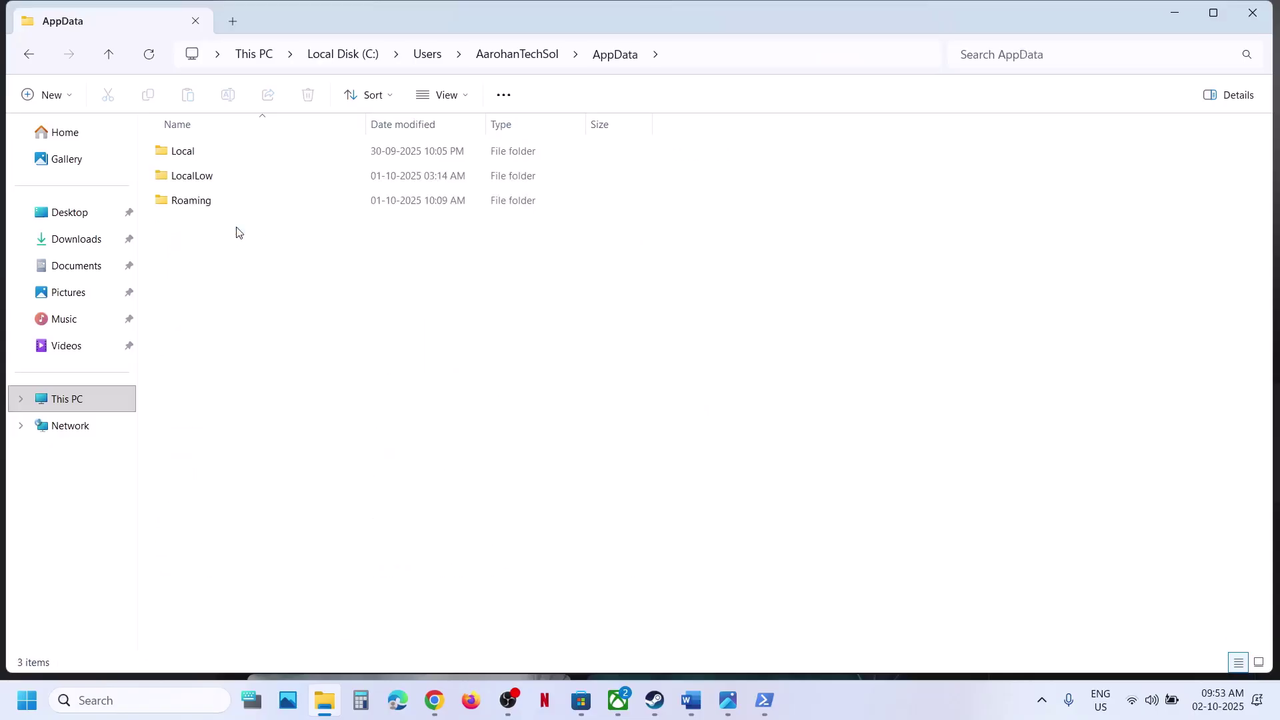
# - Go through Local\Packages into the Microsoft.WindowsStore_8wekyb3d8bbwe folder
pyautogui.doubleClick(207, 160)
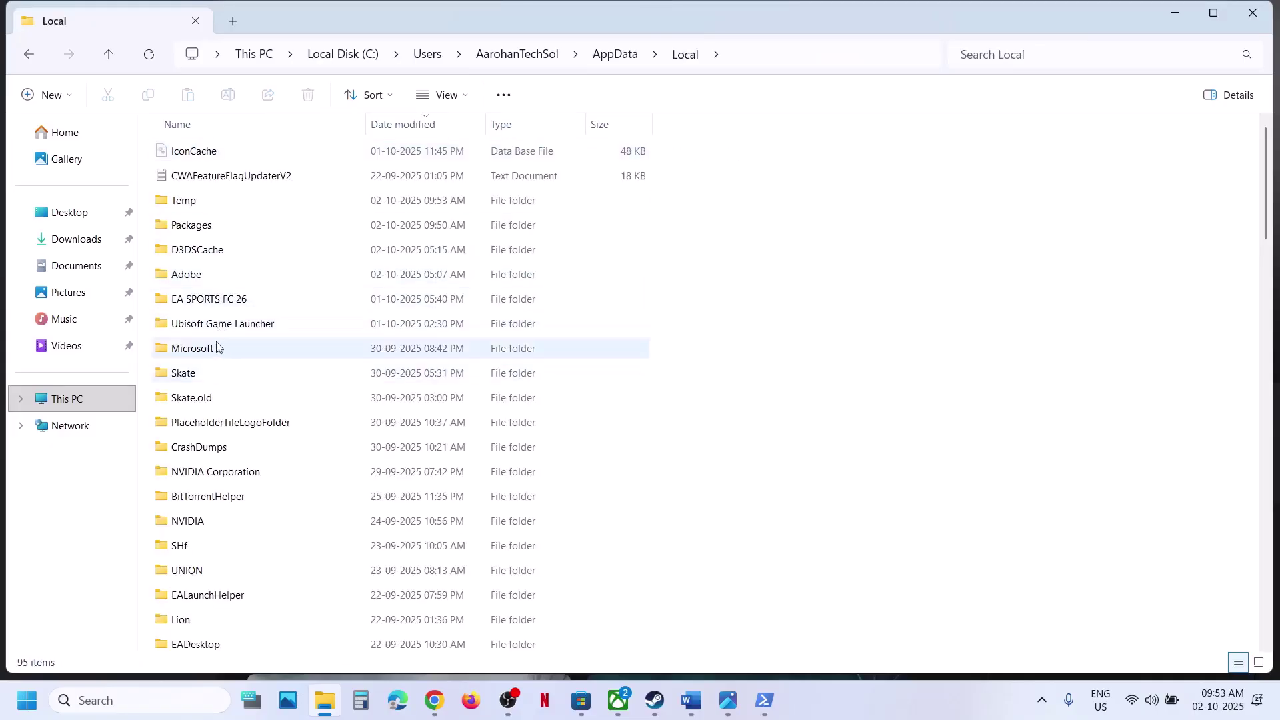
pyautogui.click(230, 227)
pyautogui.doubleClick(235, 228)
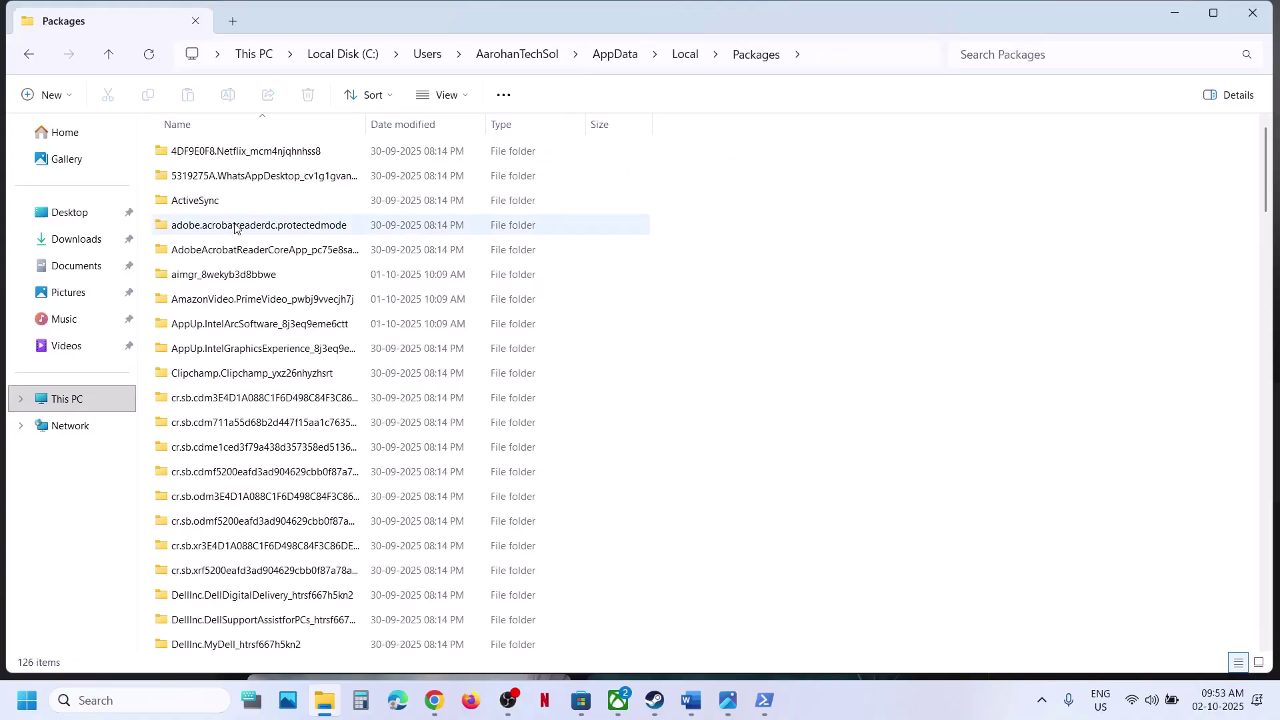
pyautogui.scroll(-20, 250, 379)
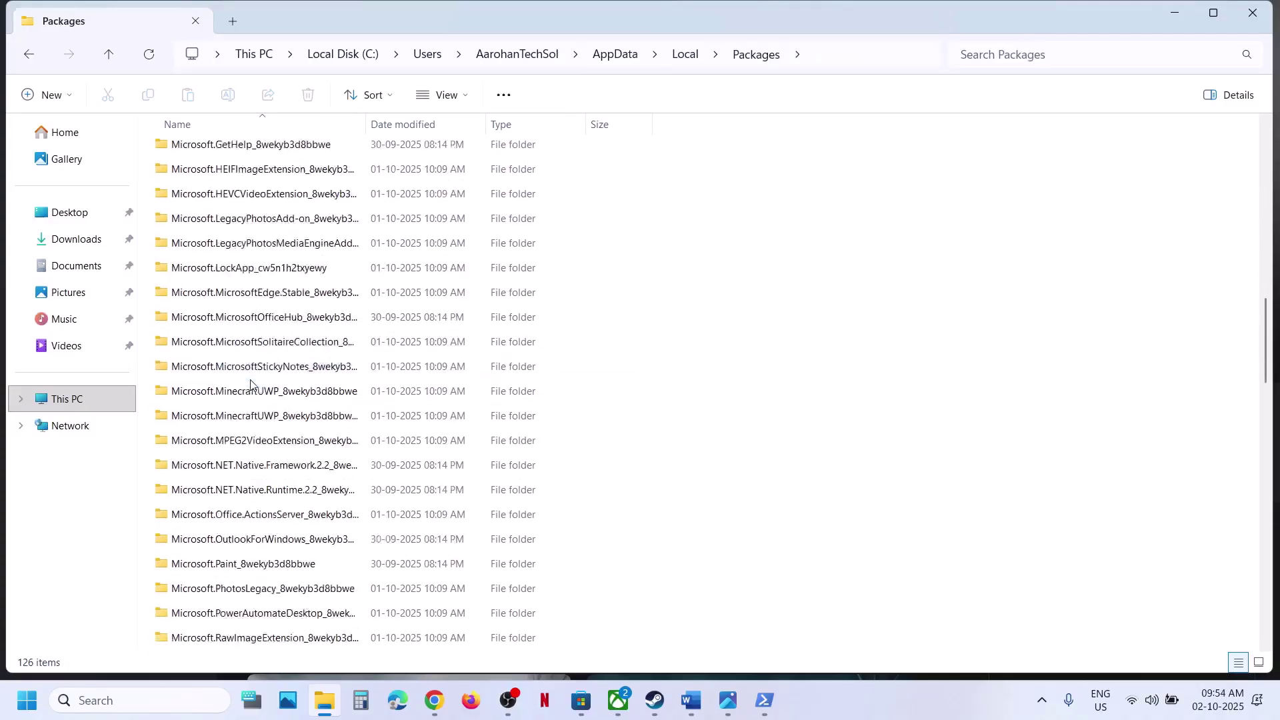
pyautogui.scroll(-7, 250, 378)
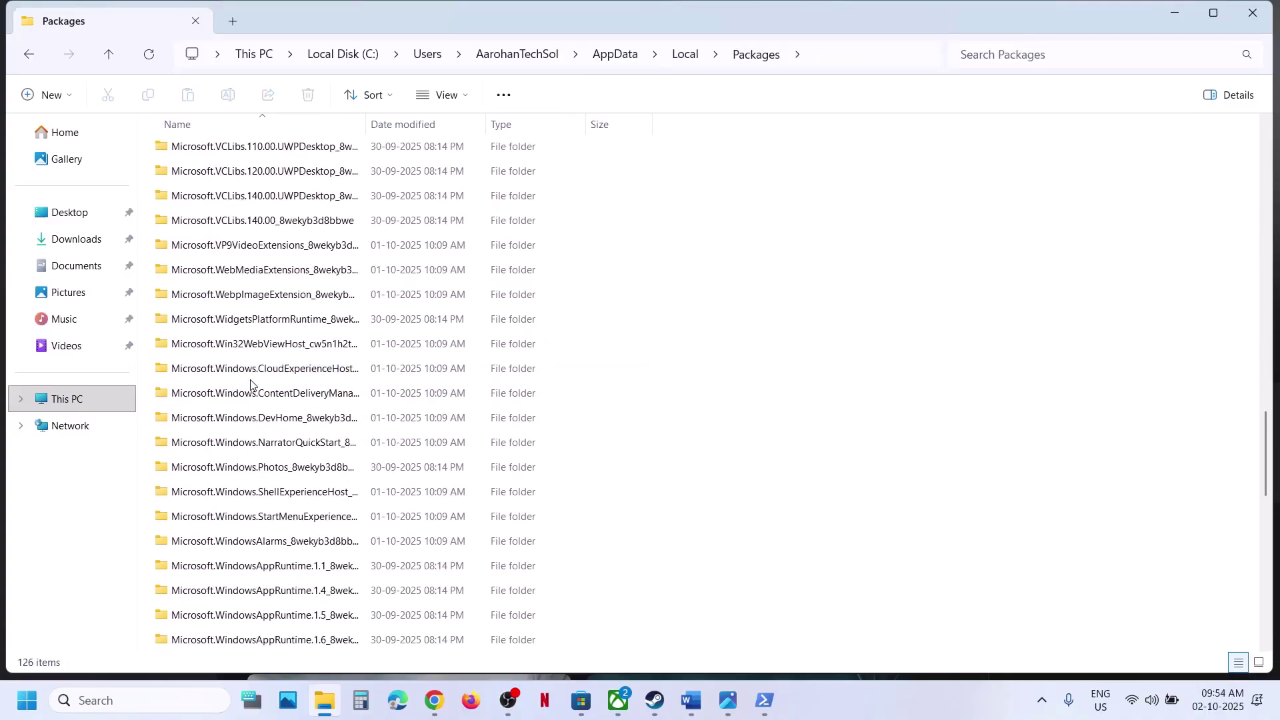
pyautogui.scroll(-5, 251, 385)
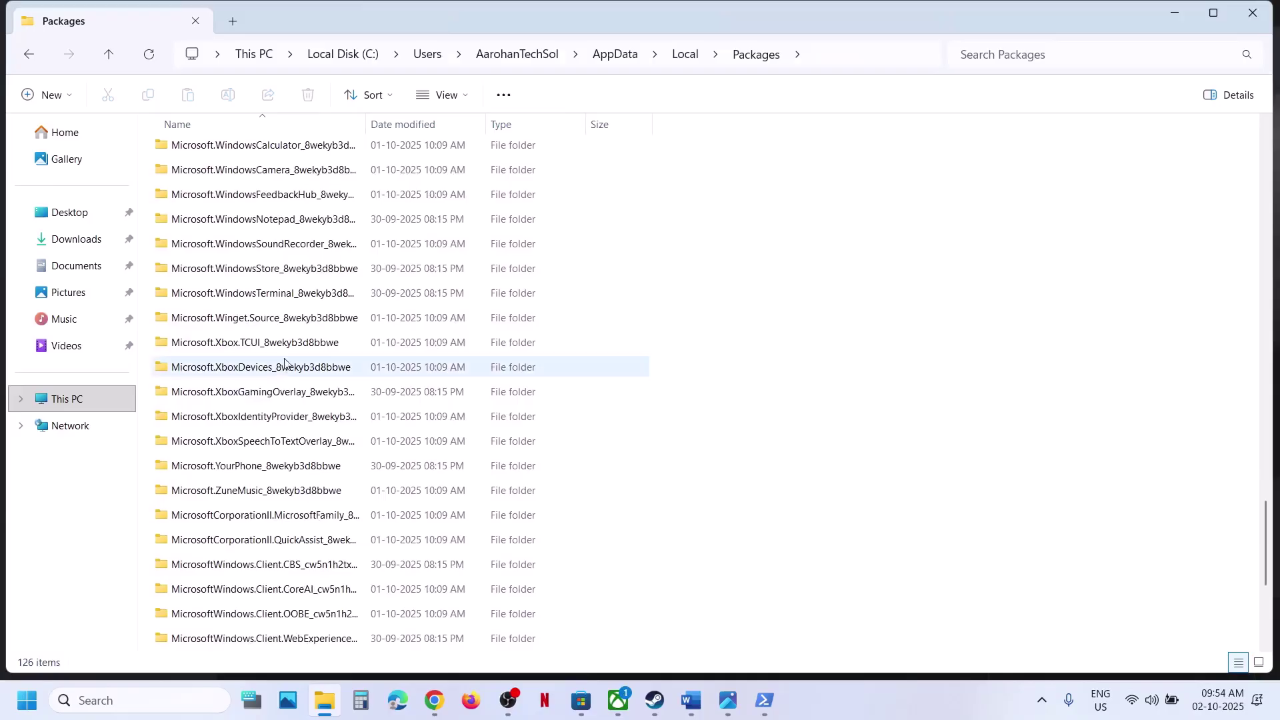
pyautogui.click(253, 270)
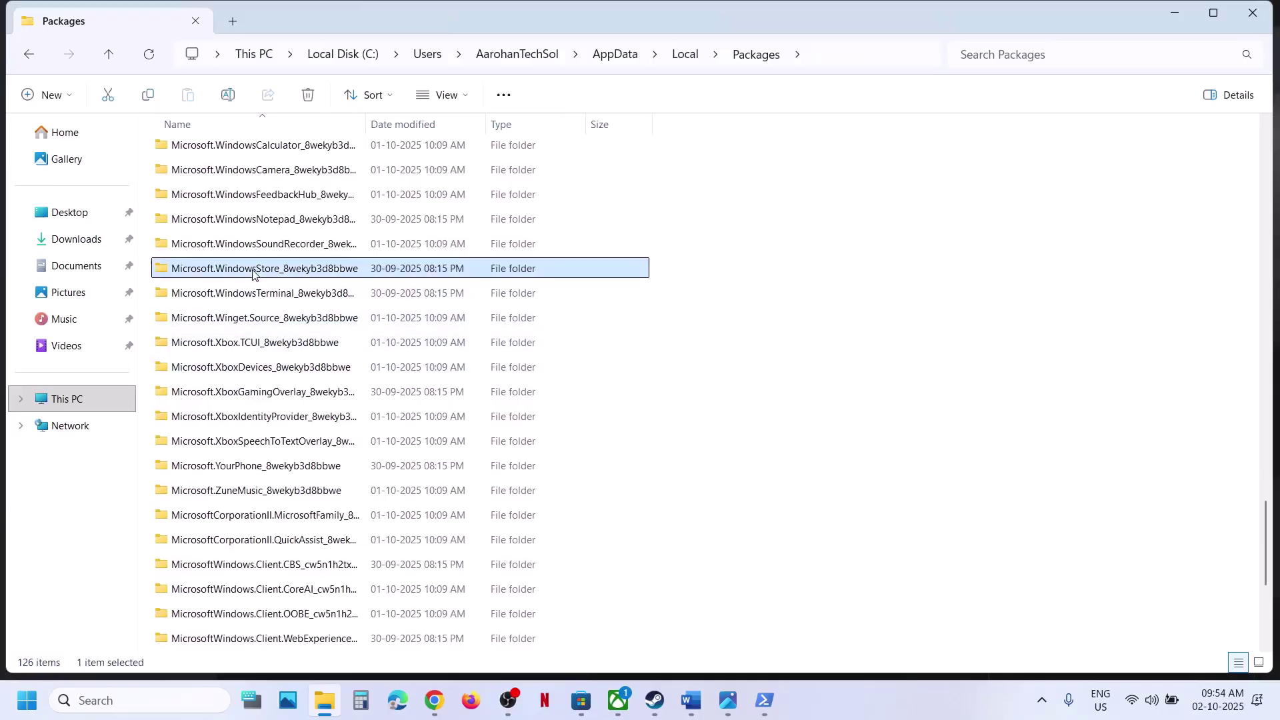
pyautogui.doubleClick(303, 270)
# - Delete the LocalCache folder inside the Store package folder
pyautogui.click(213, 203)
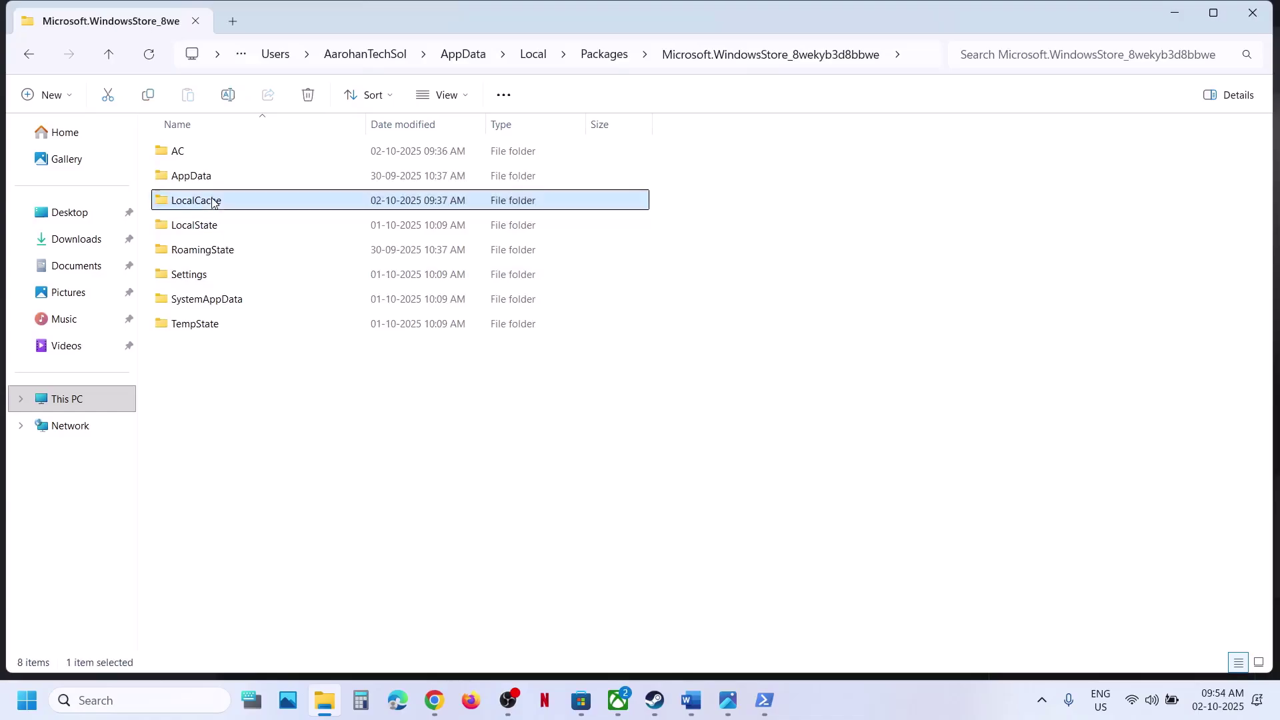
pyautogui.rightClick(212, 208)
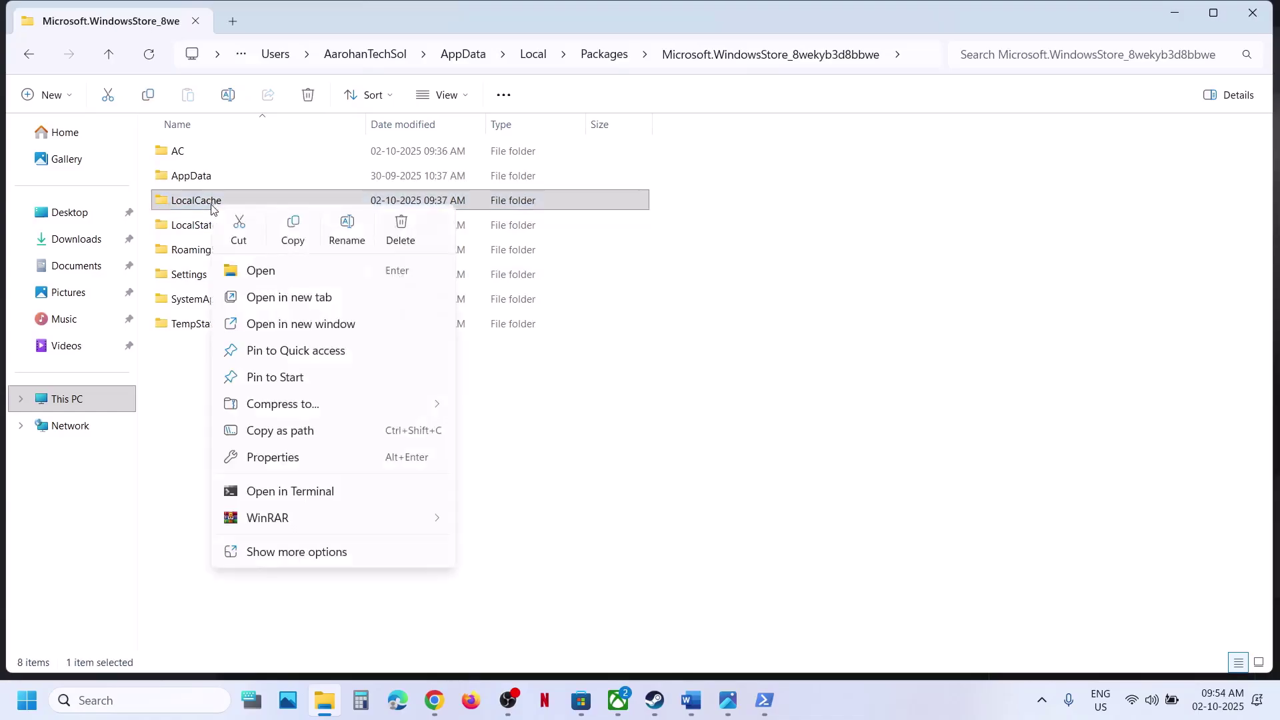
pyautogui.click(400, 230)
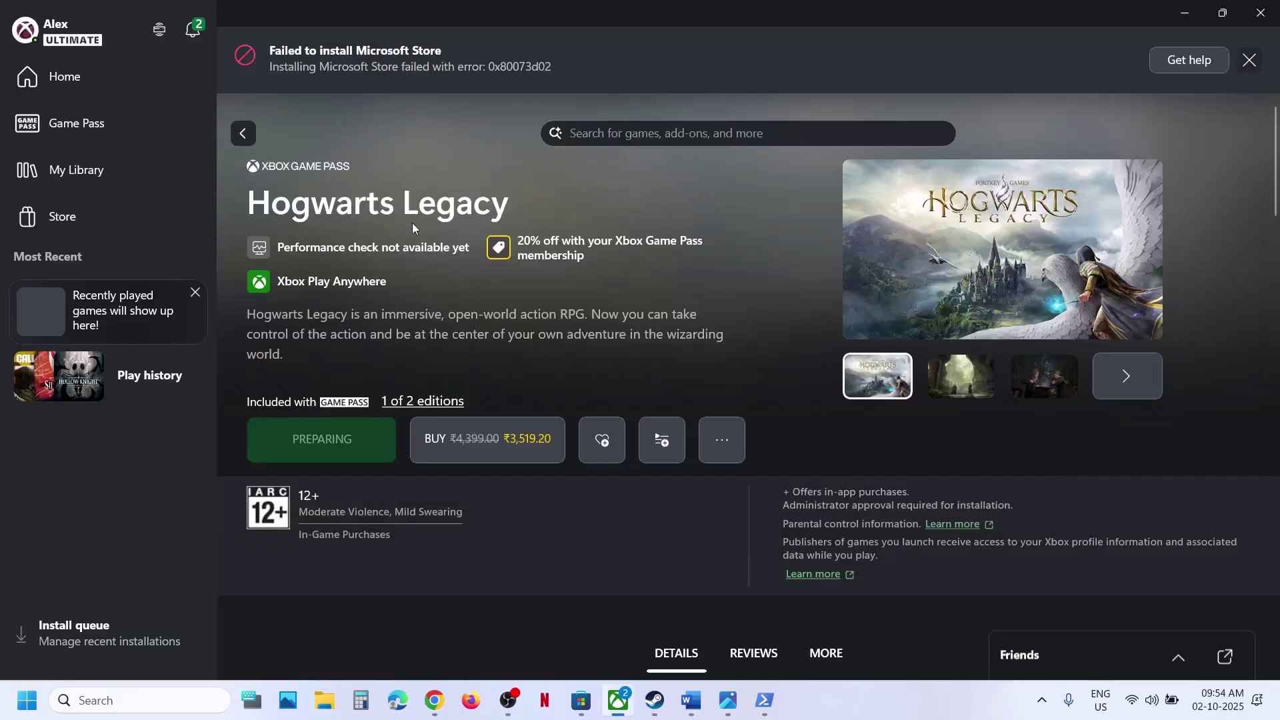
# - Dismiss the 0x80073d02 install error, restart and maximize the Xbox app, and open Hogwarts Legacy
pyautogui.click(1248, 60)
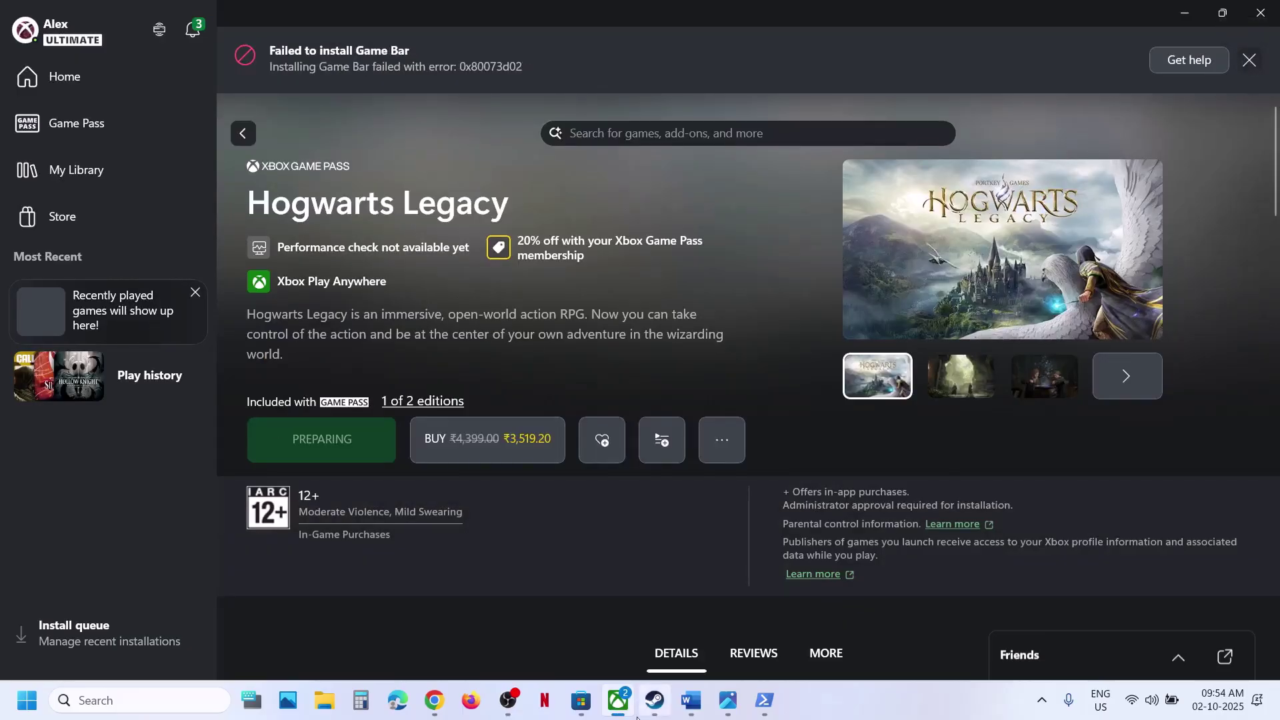
pyautogui.rightClick(619, 694)
pyautogui.click(604, 651)
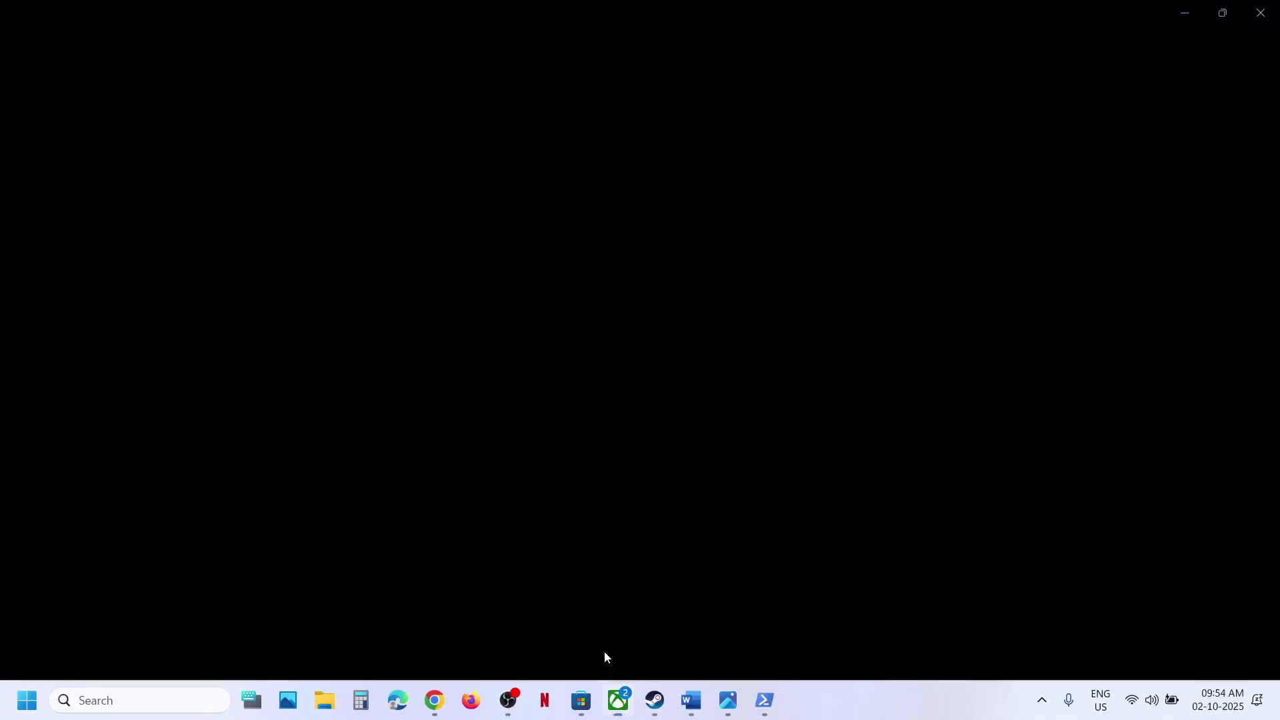
pyautogui.click(619, 700)
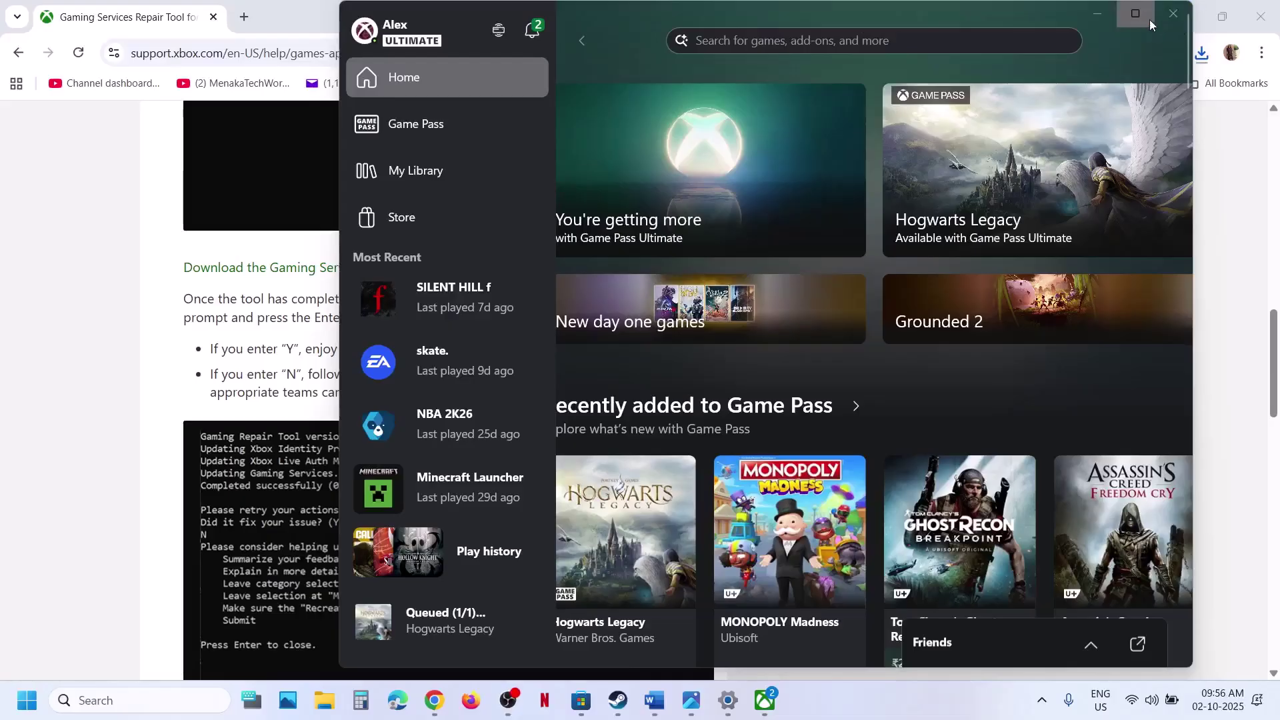
pyautogui.click(1150, 21)
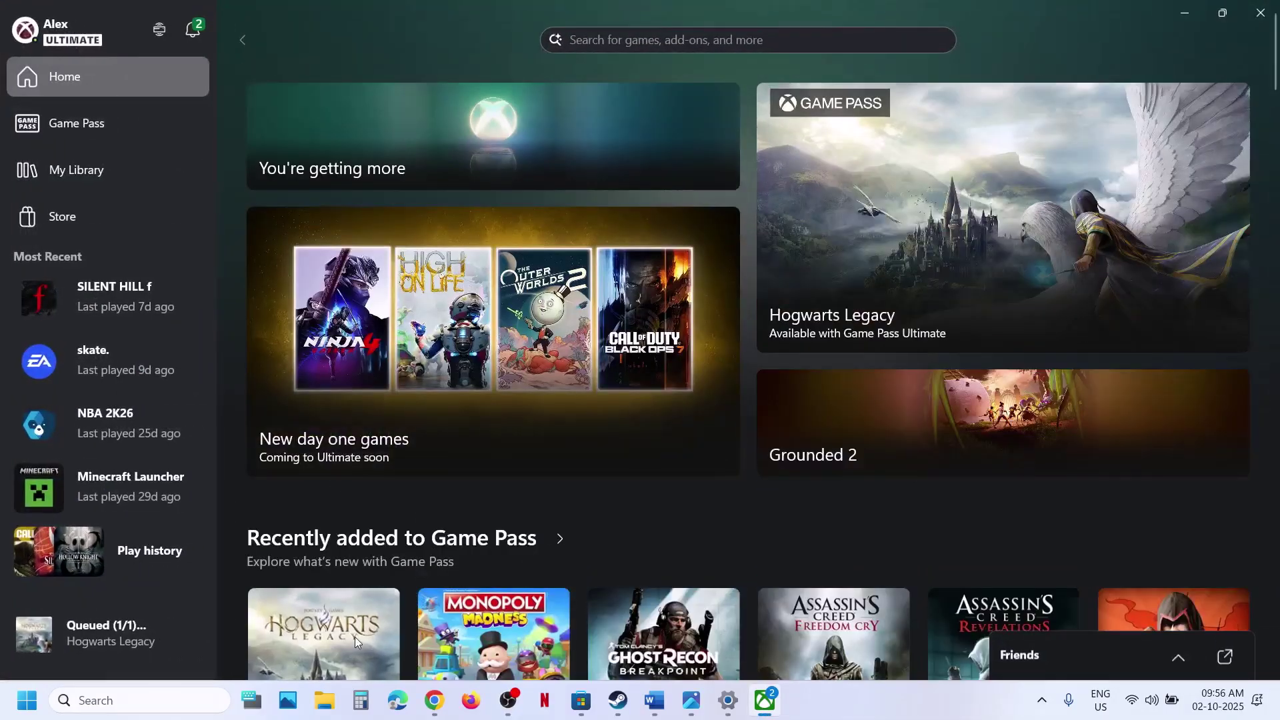
pyautogui.click(354, 637)
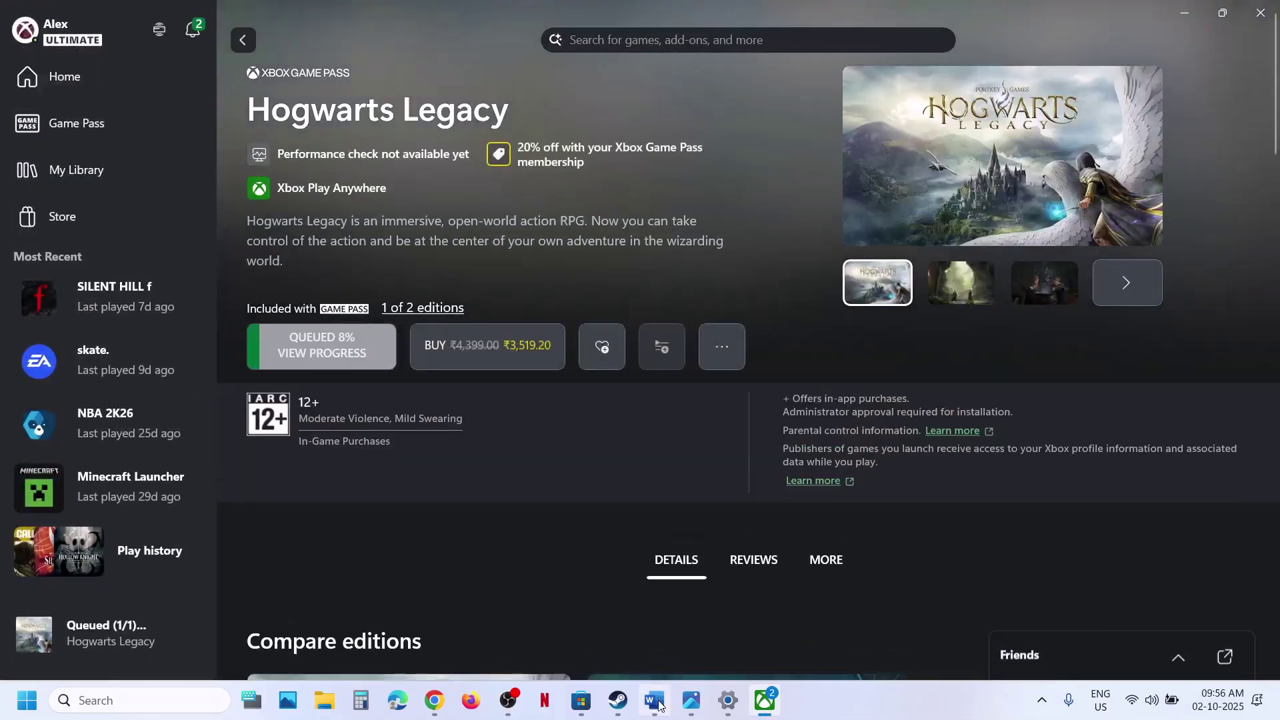
# - Run WSRESET from Windows search, then scroll the Word guide to Step 7
pyautogui.click(655, 701)
pyautogui.scroll(-3, 329, 405)
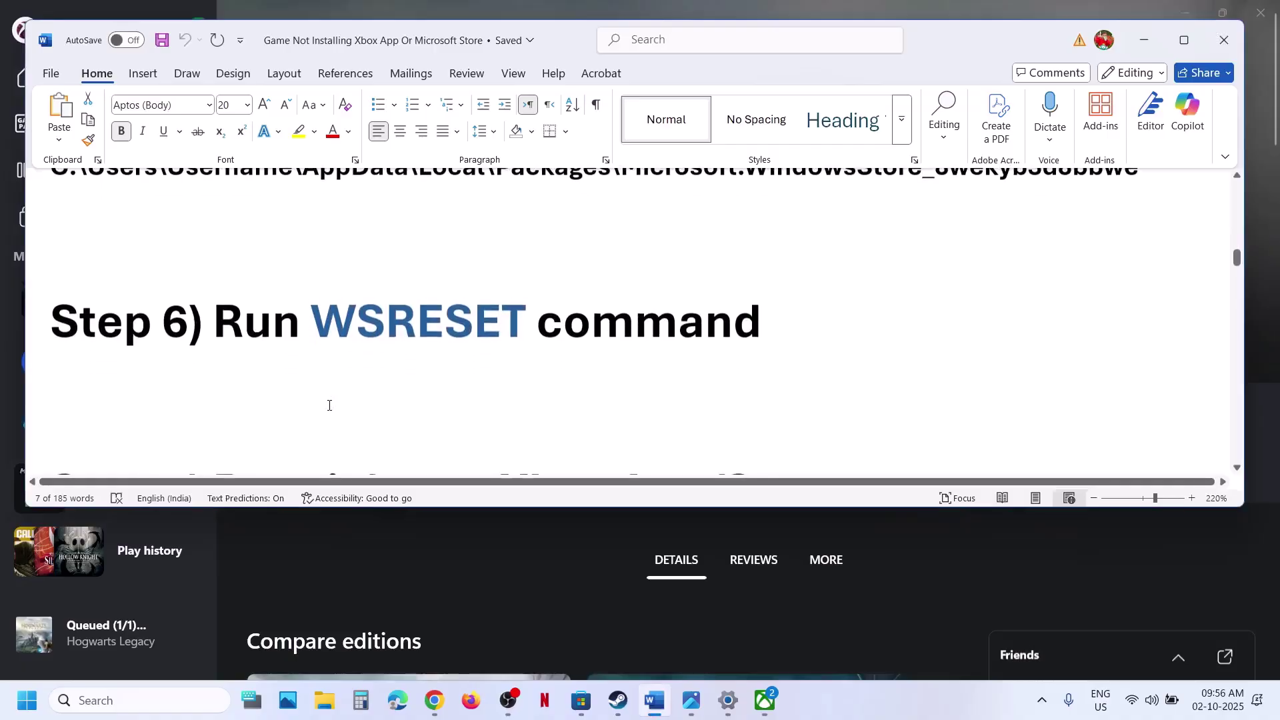
pyautogui.click(428, 296)
pyautogui.doubleClick(428, 296)
pyautogui.hotkey('ctrl', 'c')
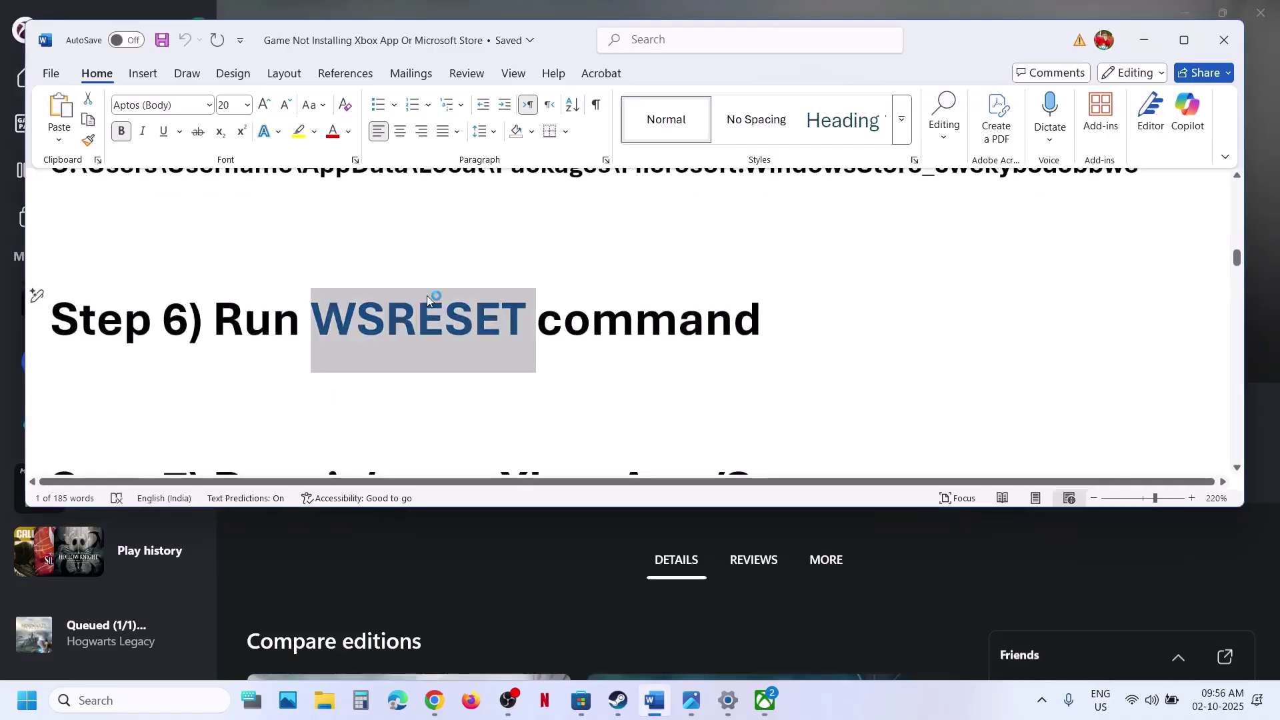
pyautogui.click(107, 712)
pyautogui.hotkey('ctrl', 'v')
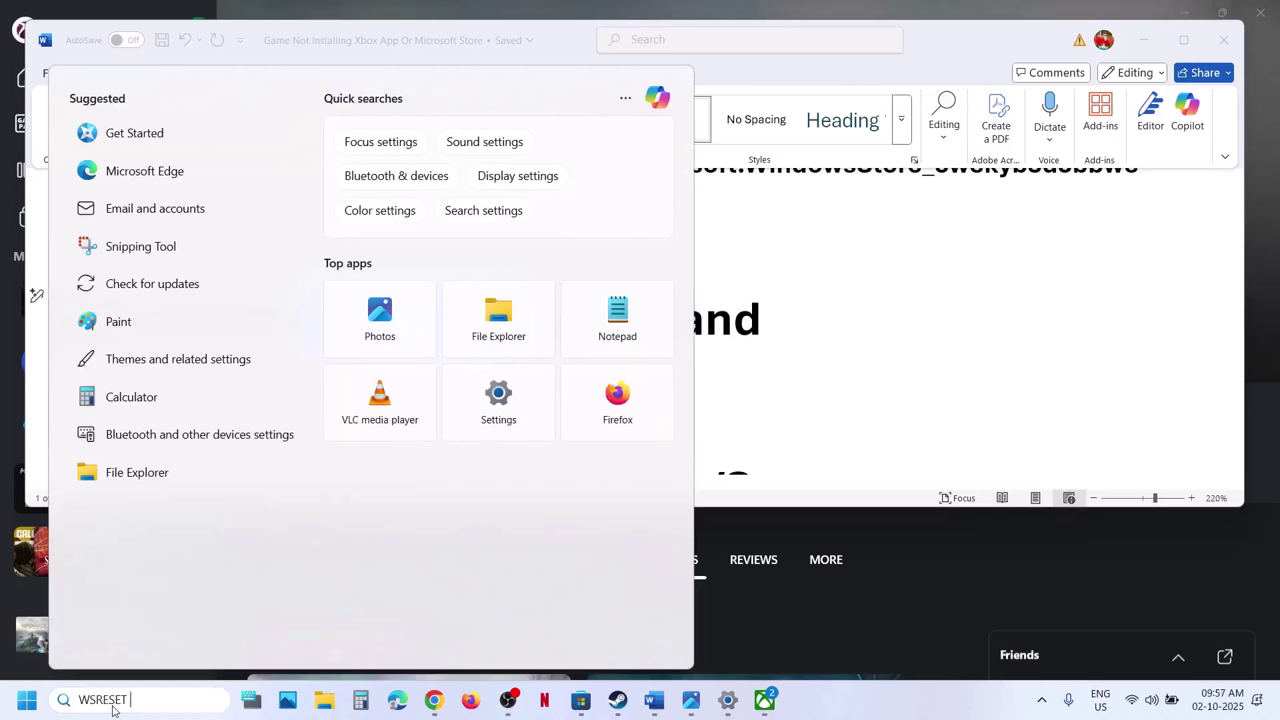
pyautogui.click(197, 168)
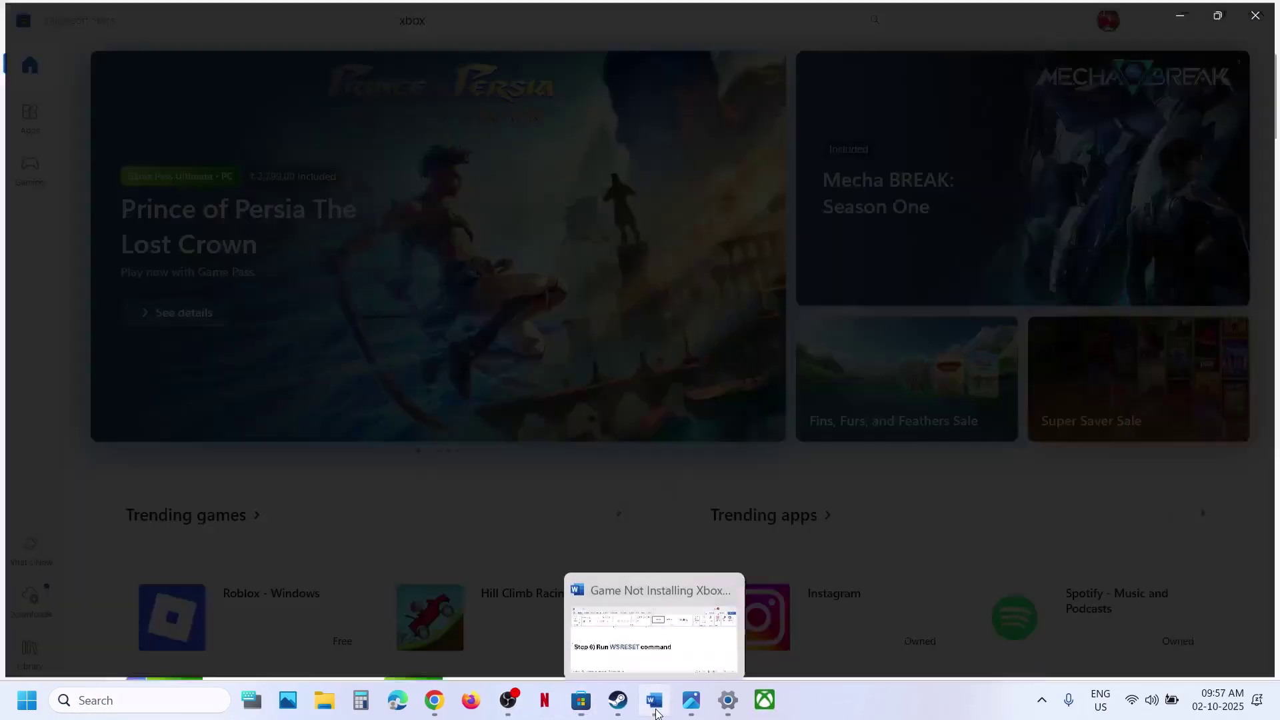
pyautogui.click(657, 713)
pyautogui.scroll(-3, 545, 362)
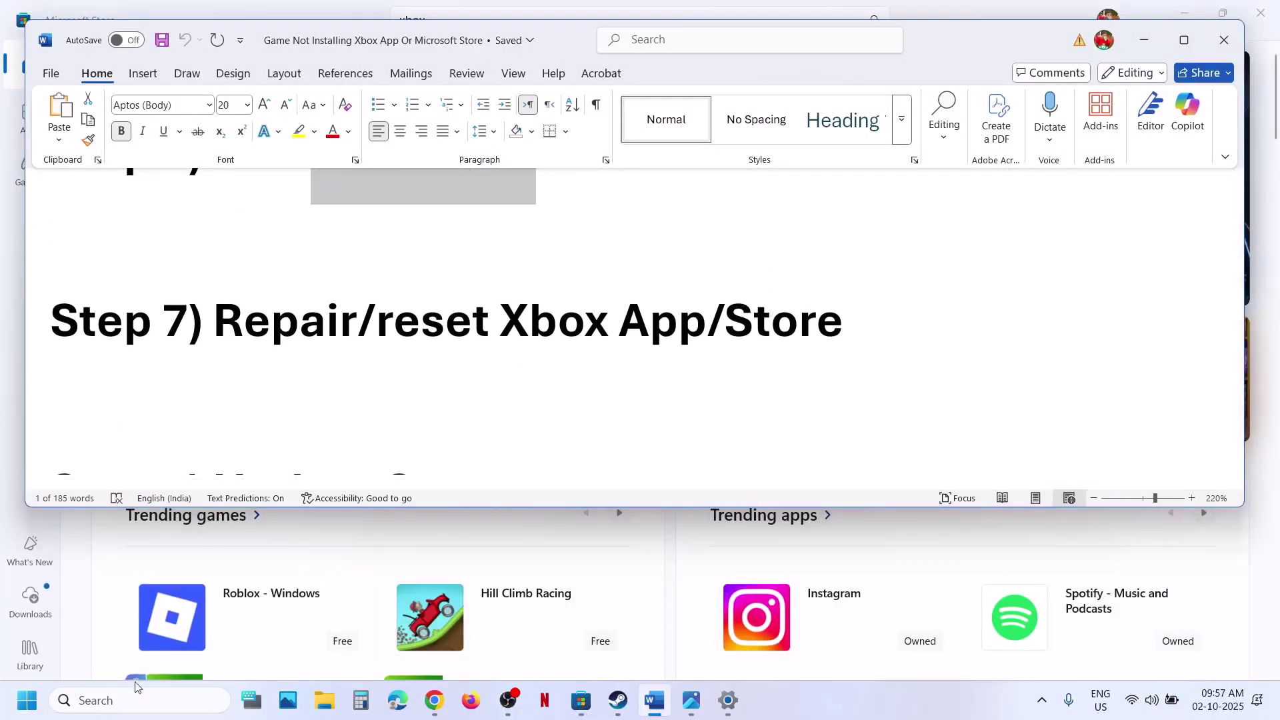
# - Search 'xbox' and open the Xbox app's App settings page
pyautogui.click(127, 700)
pyautogui.write('xbox')
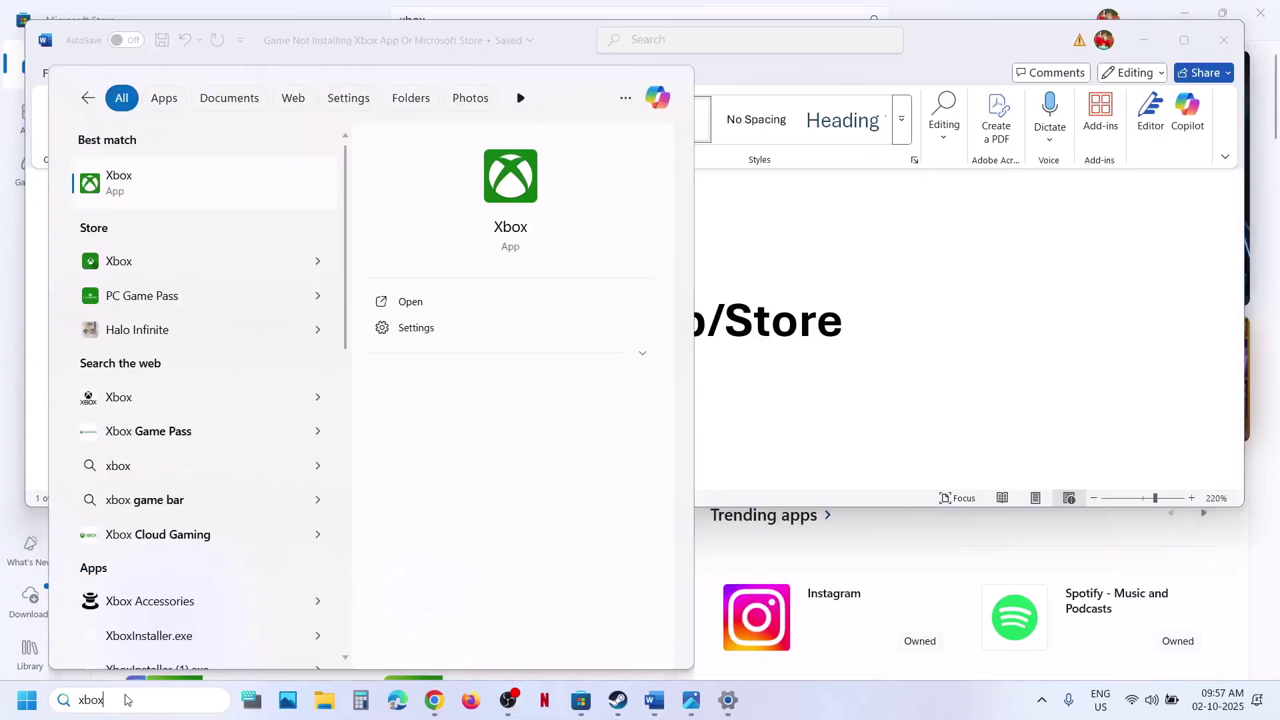
pyautogui.rightClick(135, 182)
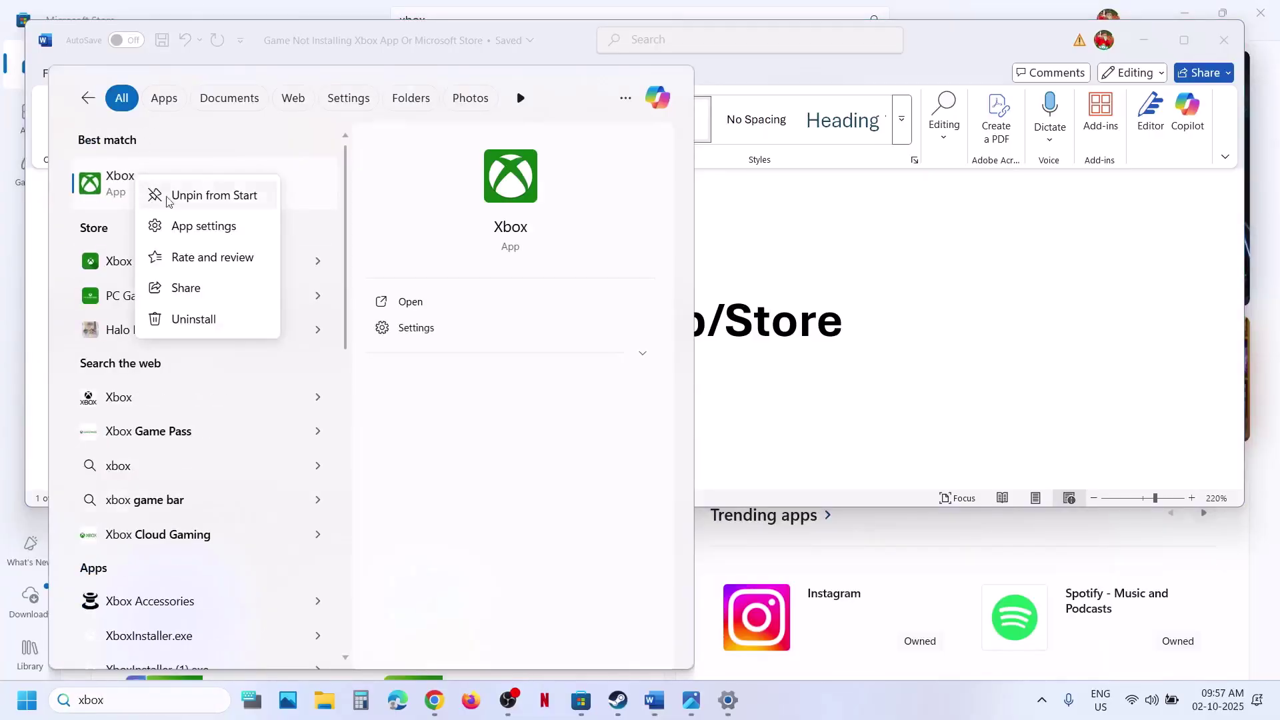
pyautogui.click(208, 237)
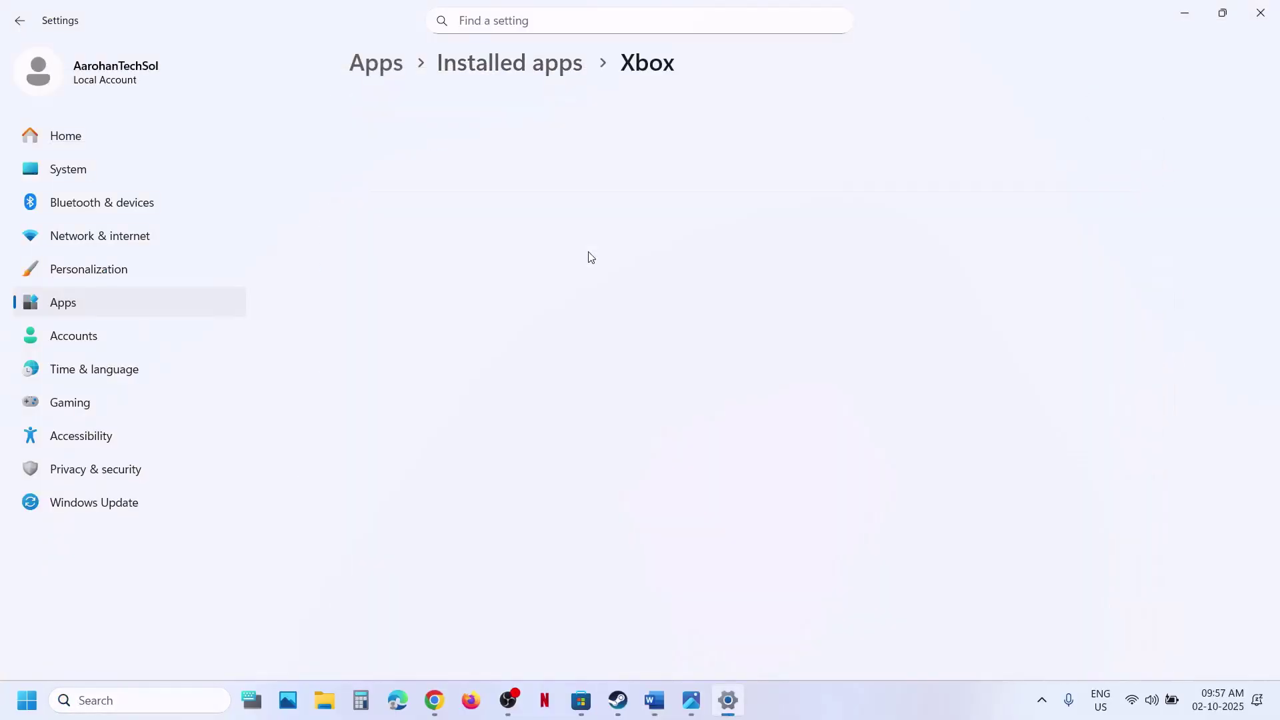
# - Terminate, Repair, then Reset the Xbox app, confirming the data deletion
pyautogui.scroll(-10, 572, 333)
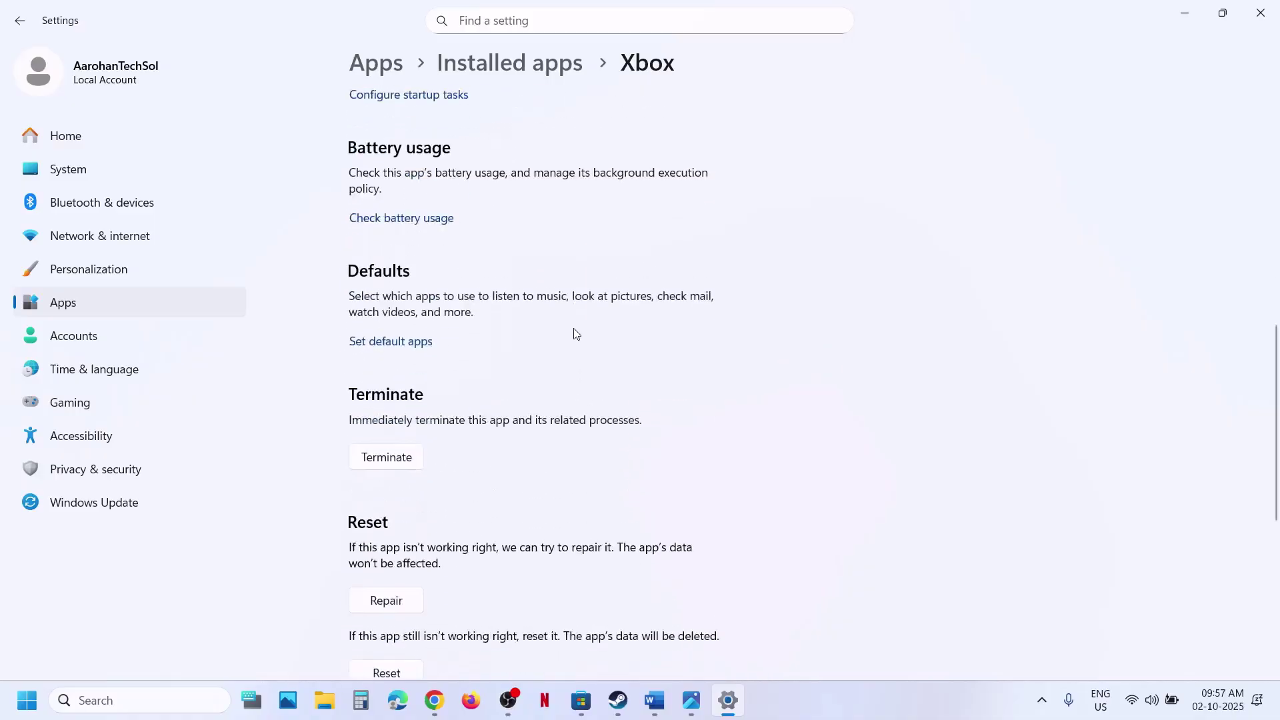
pyautogui.click(388, 446)
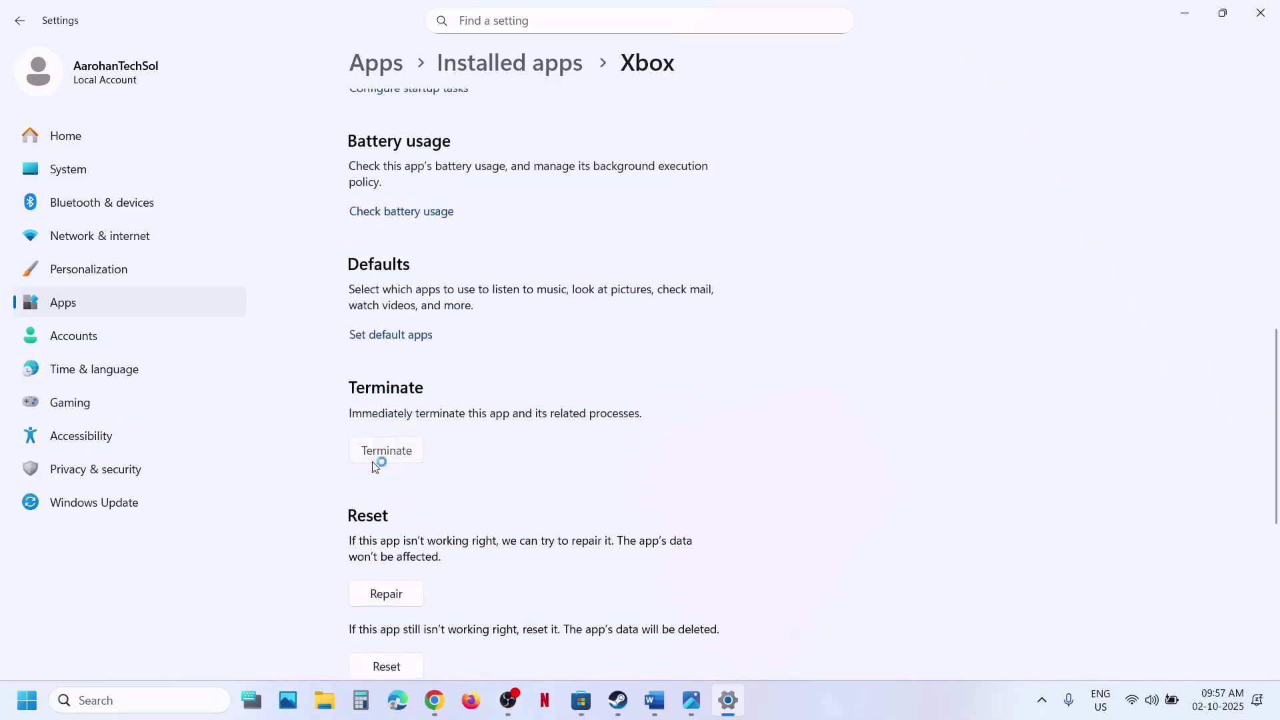
pyautogui.scroll(-3, 372, 463)
pyautogui.click(377, 417)
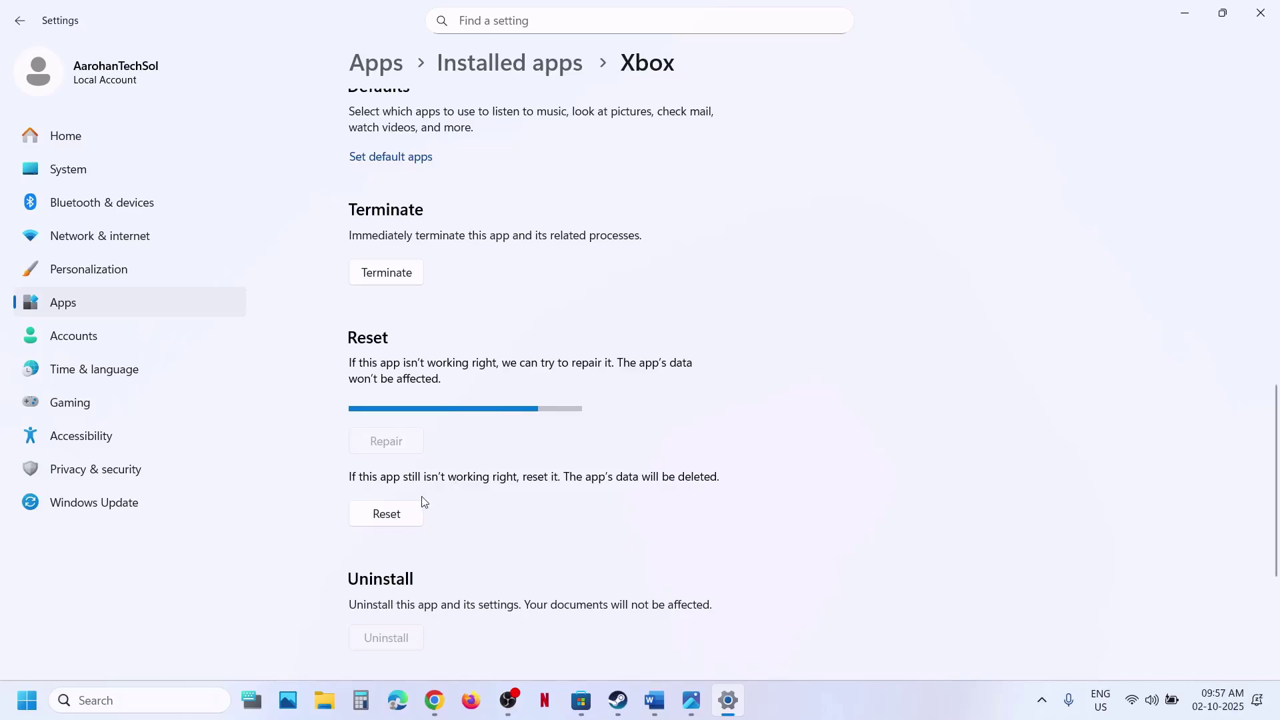
pyautogui.click(412, 514)
pyautogui.click(467, 470)
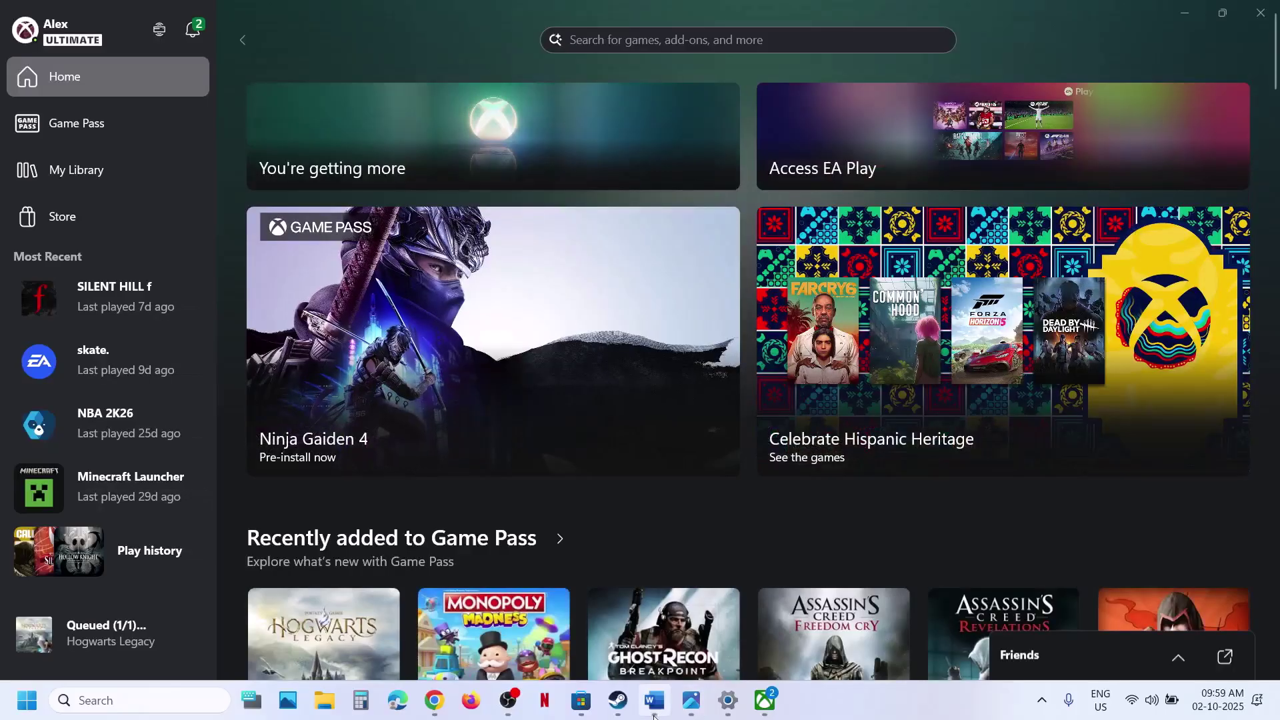
# - Minimize the Word guide and open Microsoft Store's App settings from search
pyautogui.click(396, 629)
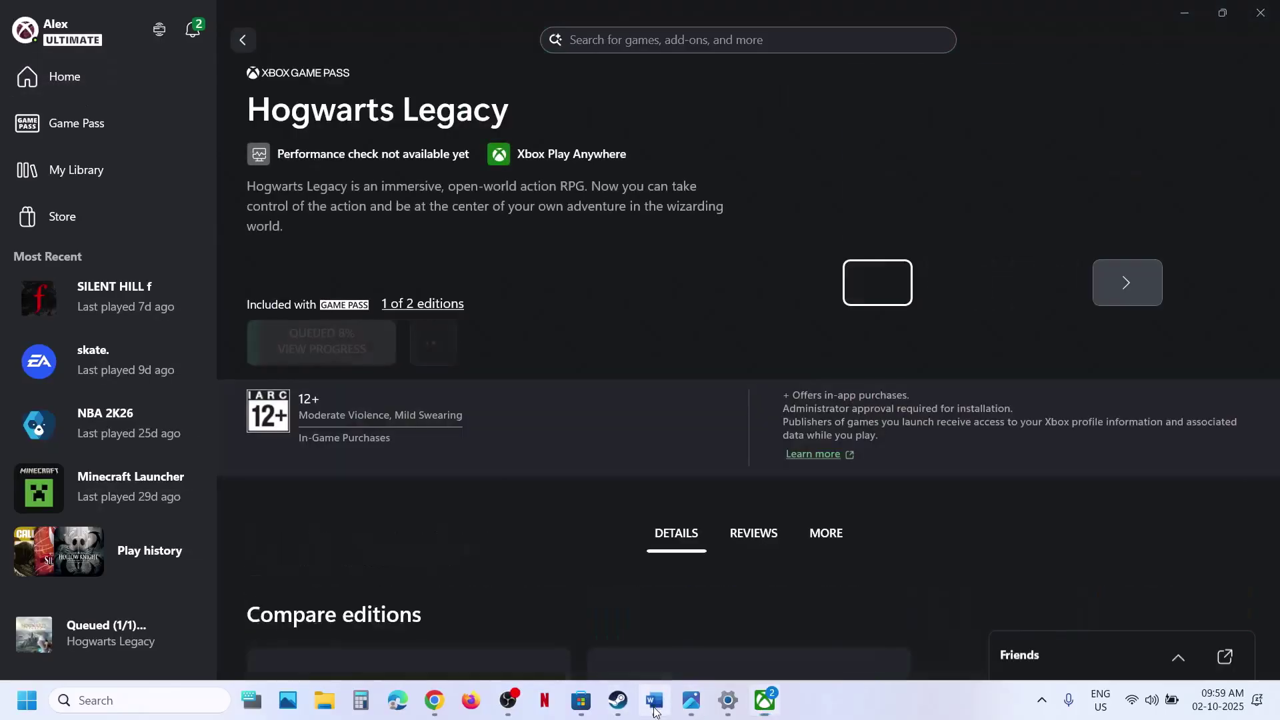
pyautogui.click(654, 701)
pyautogui.click(654, 707)
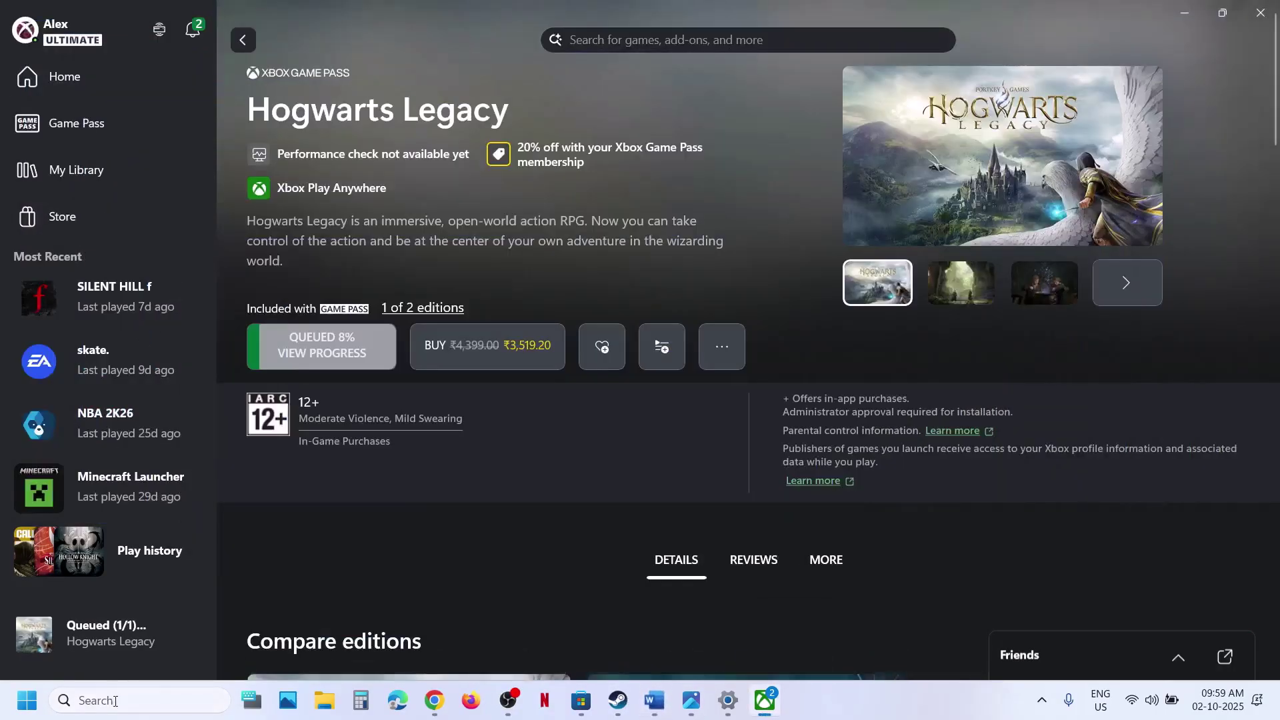
pyautogui.click(114, 701)
pyautogui.write('tore')
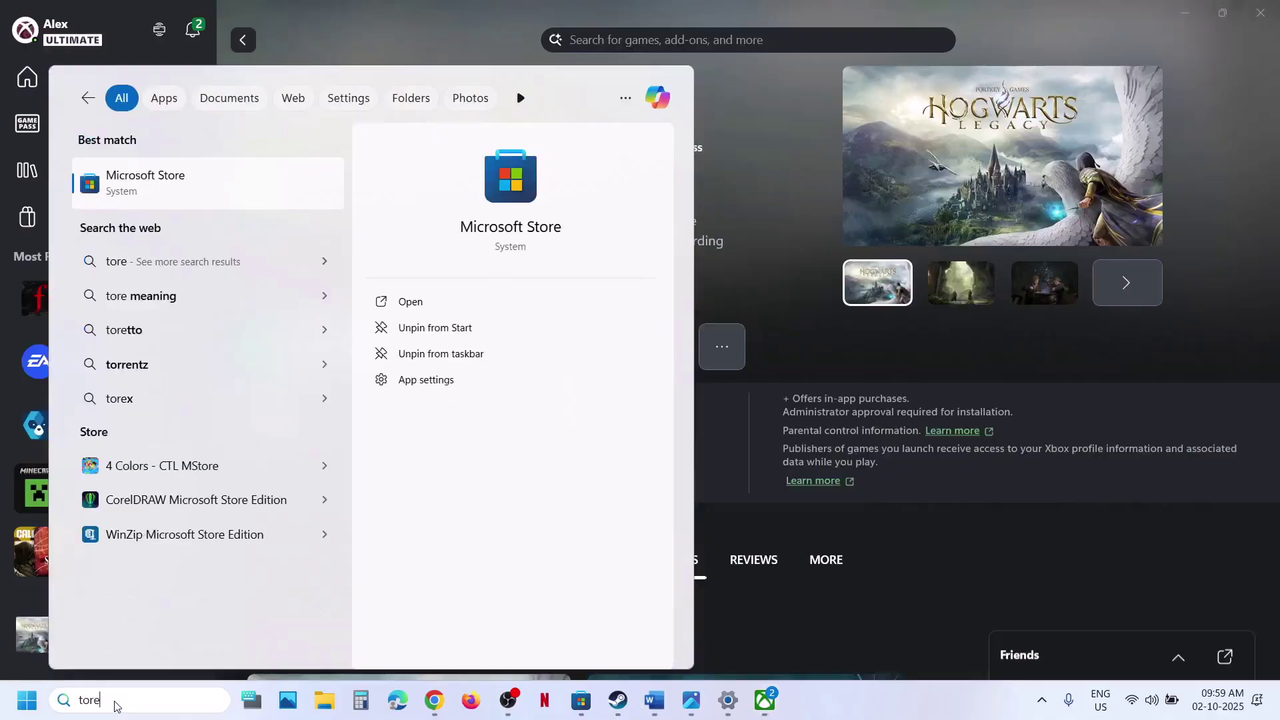
pyautogui.rightClick(167, 168)
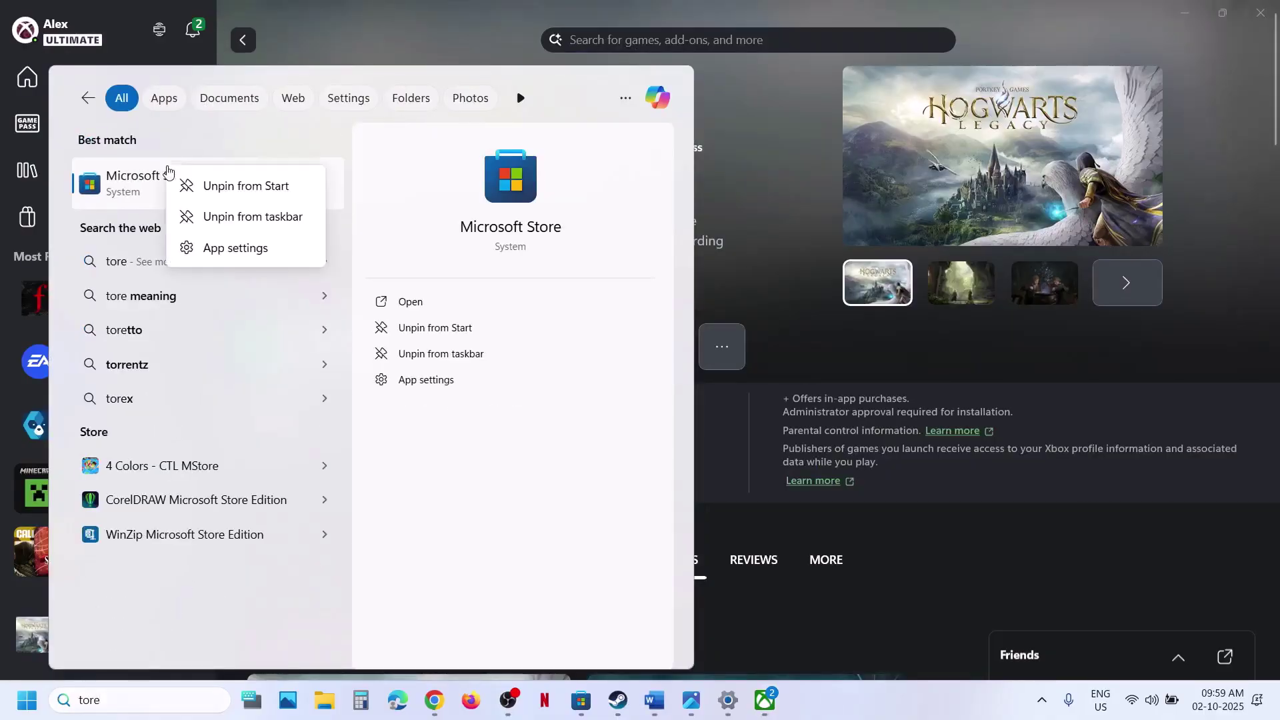
pyautogui.click(245, 250)
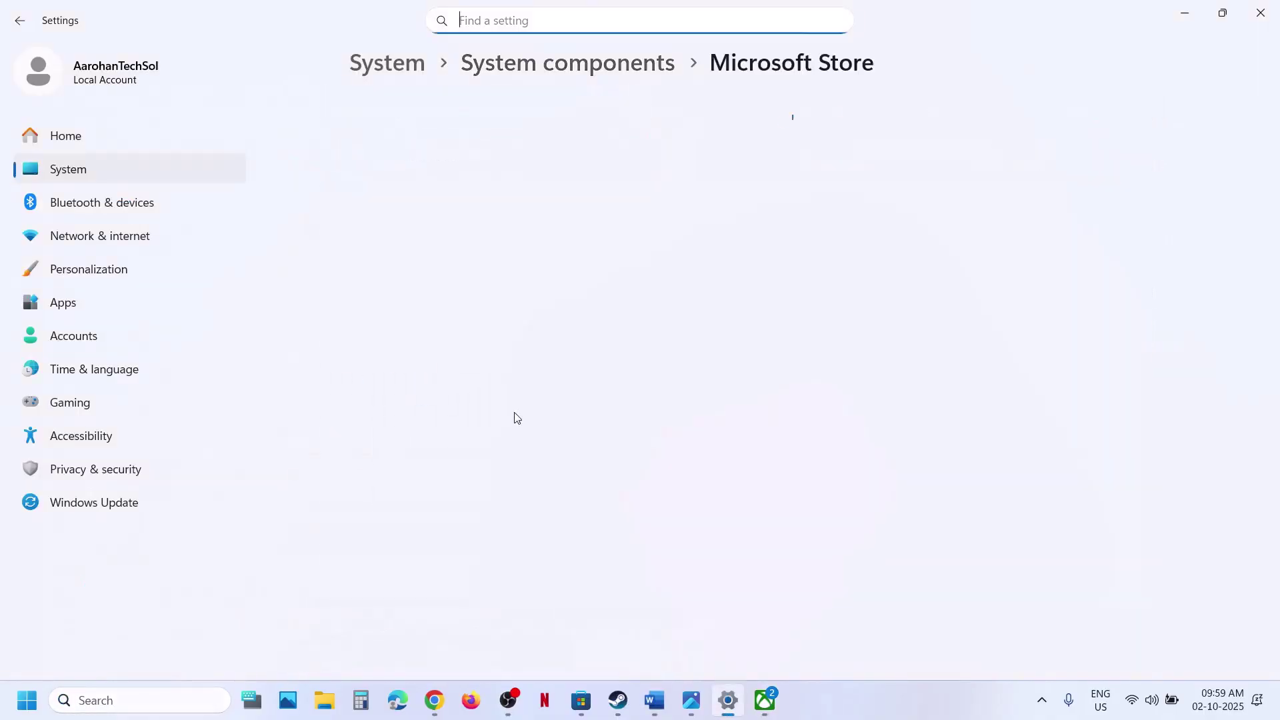
# - Terminate, Repair, then Reset the Microsoft Store, confirming the data deletion
pyautogui.scroll(-5, 514, 418)
pyautogui.scroll(-5, 514, 418)
pyautogui.scroll(3, 514, 418)
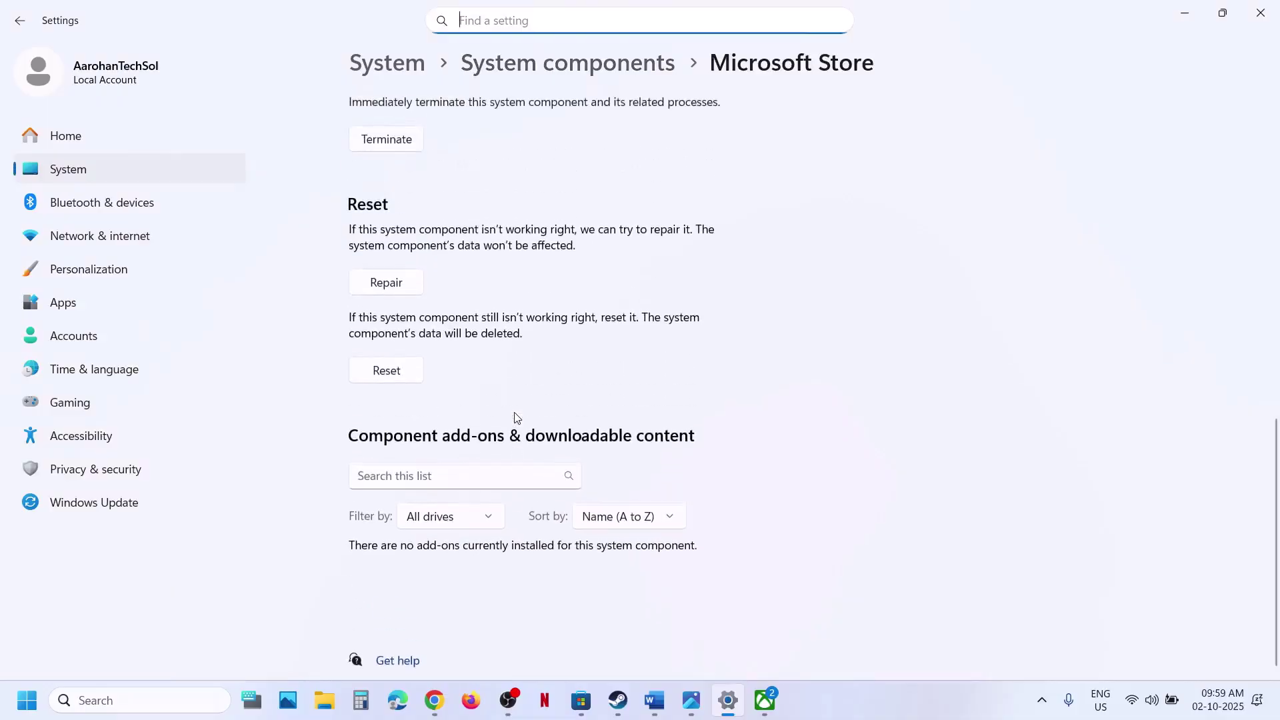
pyautogui.click(393, 226)
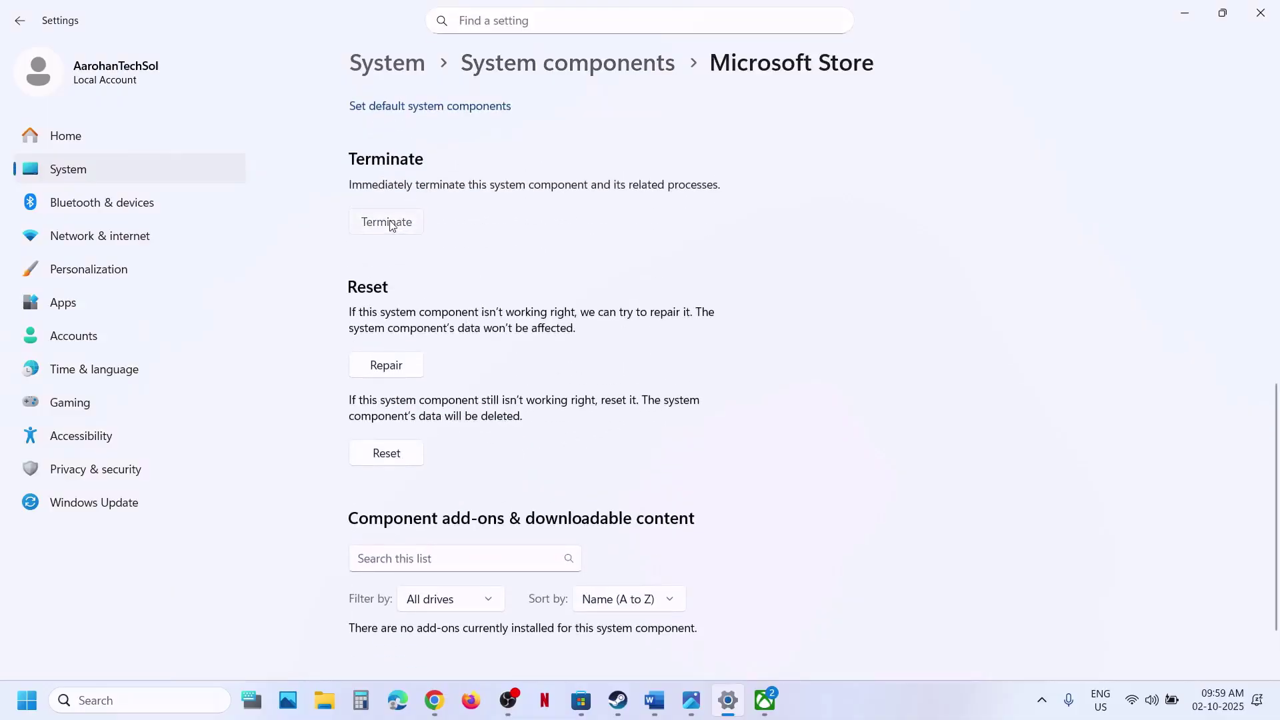
pyautogui.click(400, 372)
pyautogui.click(388, 451)
pyautogui.click(461, 410)
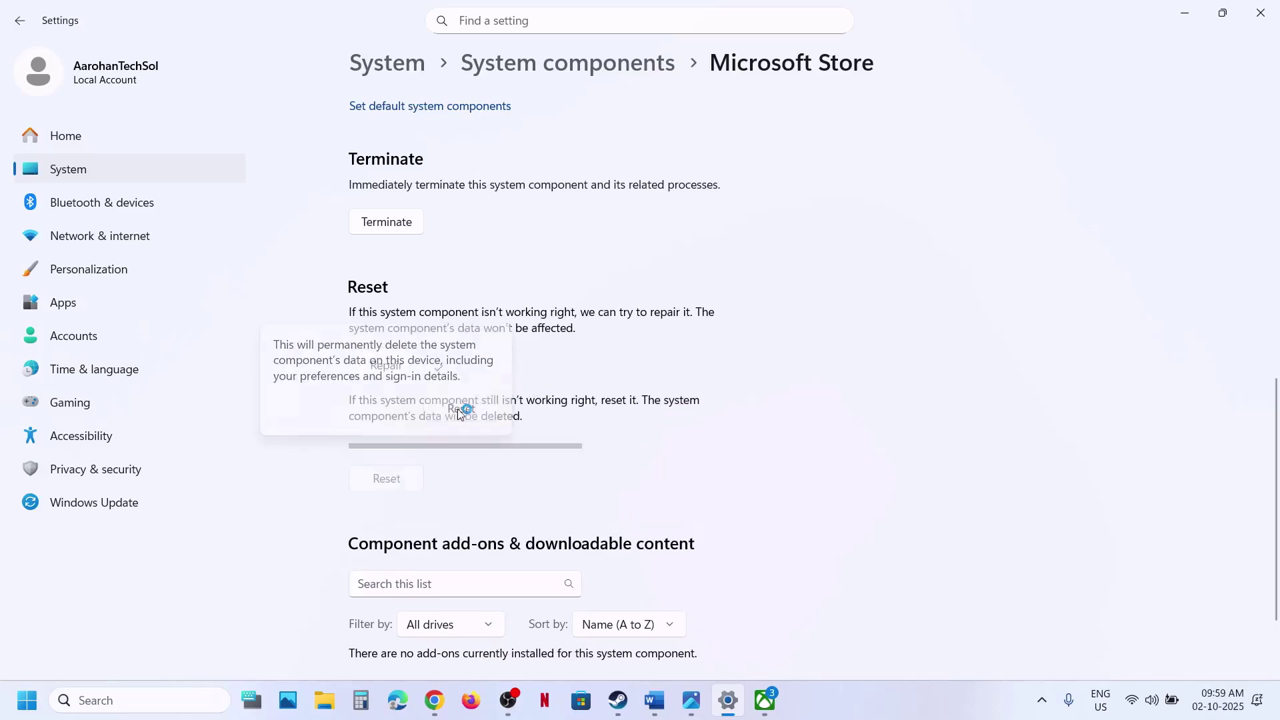
# - Launch the Microsoft Store again from Windows search
pyautogui.click(152, 704)
pyautogui.write('store')
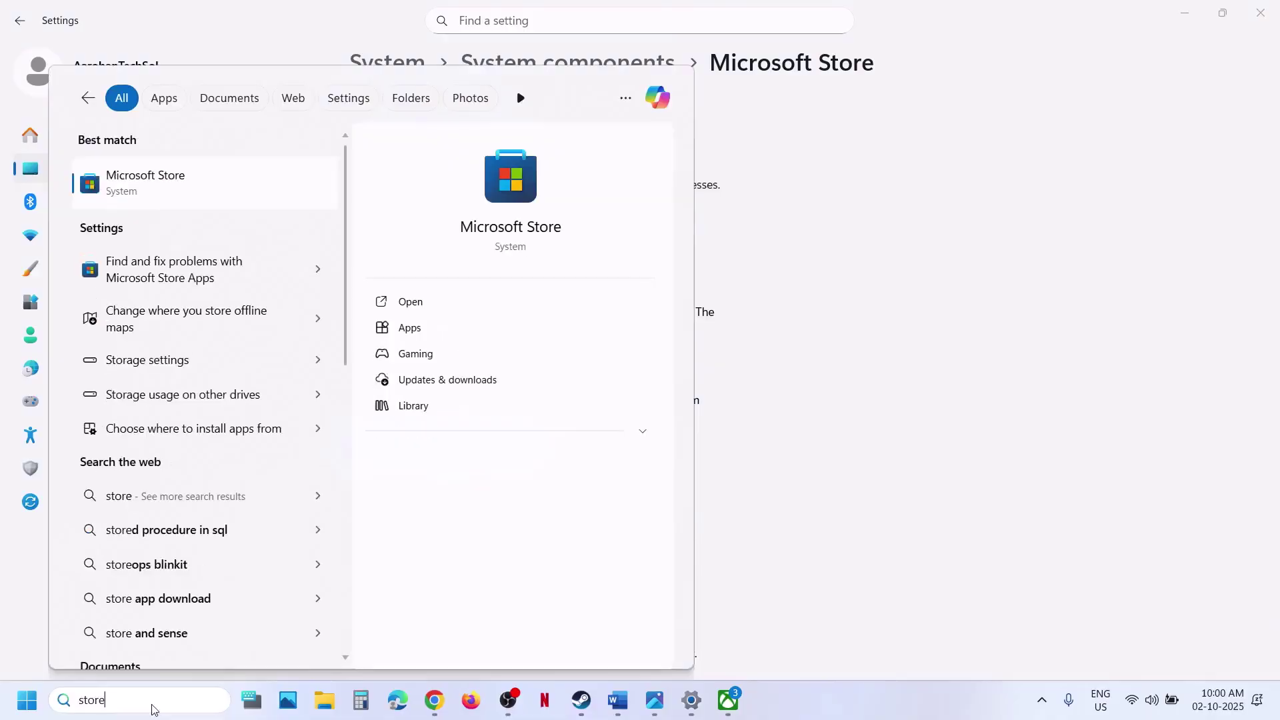
pyautogui.press('Return')
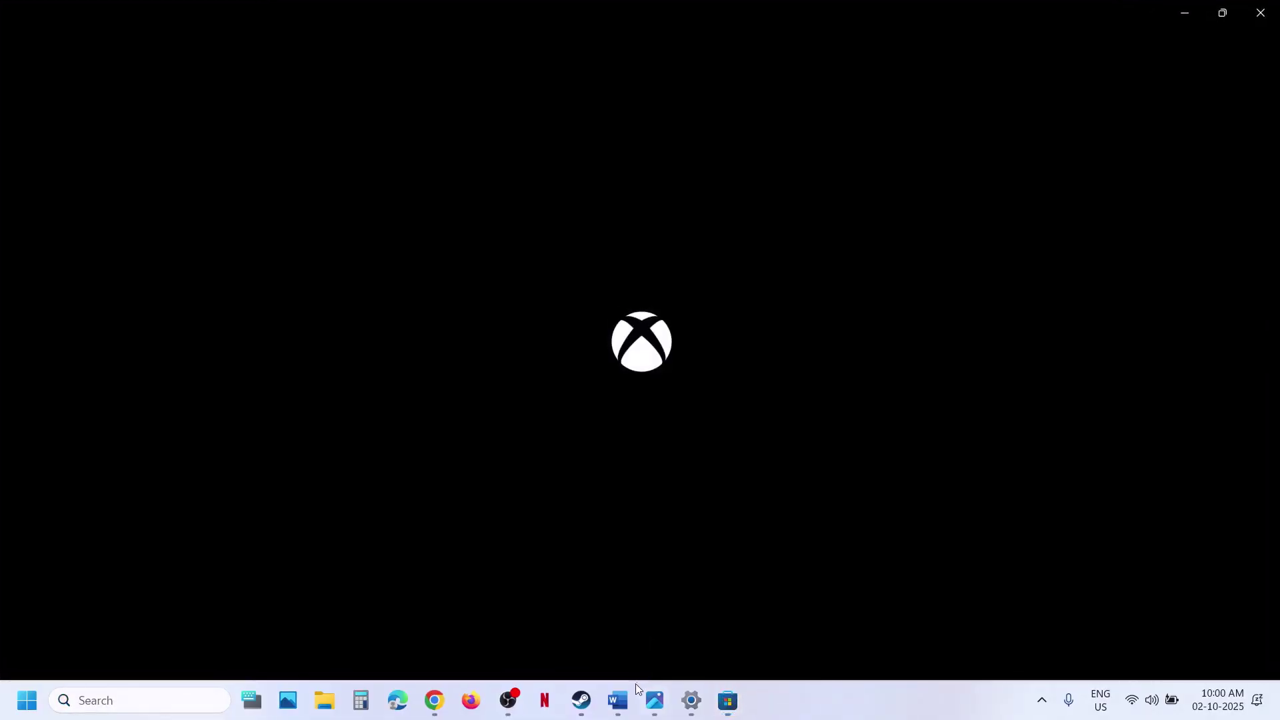
# - Bring the Microsoft Store window forward and maximize it
pyautogui.click(620, 698)
pyautogui.scroll(-2, 477, 389)
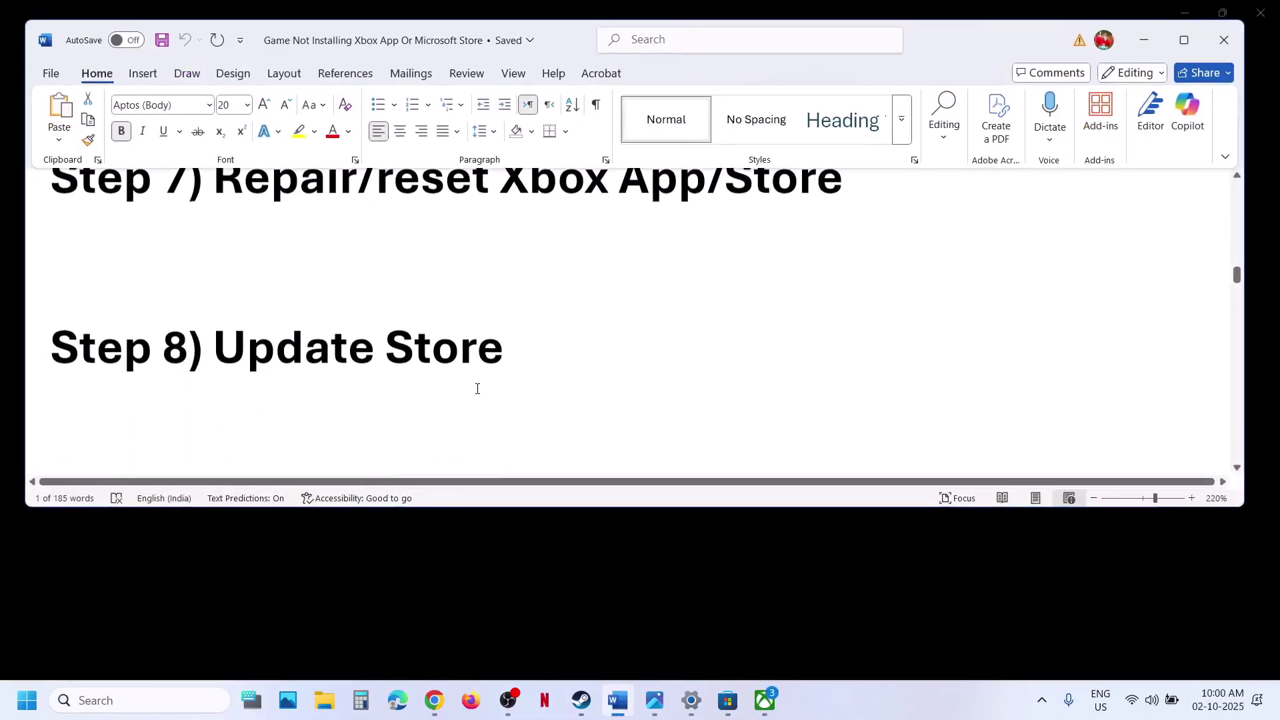
pyautogui.moveTo(215, 343); pyautogui.dragTo(511, 334)
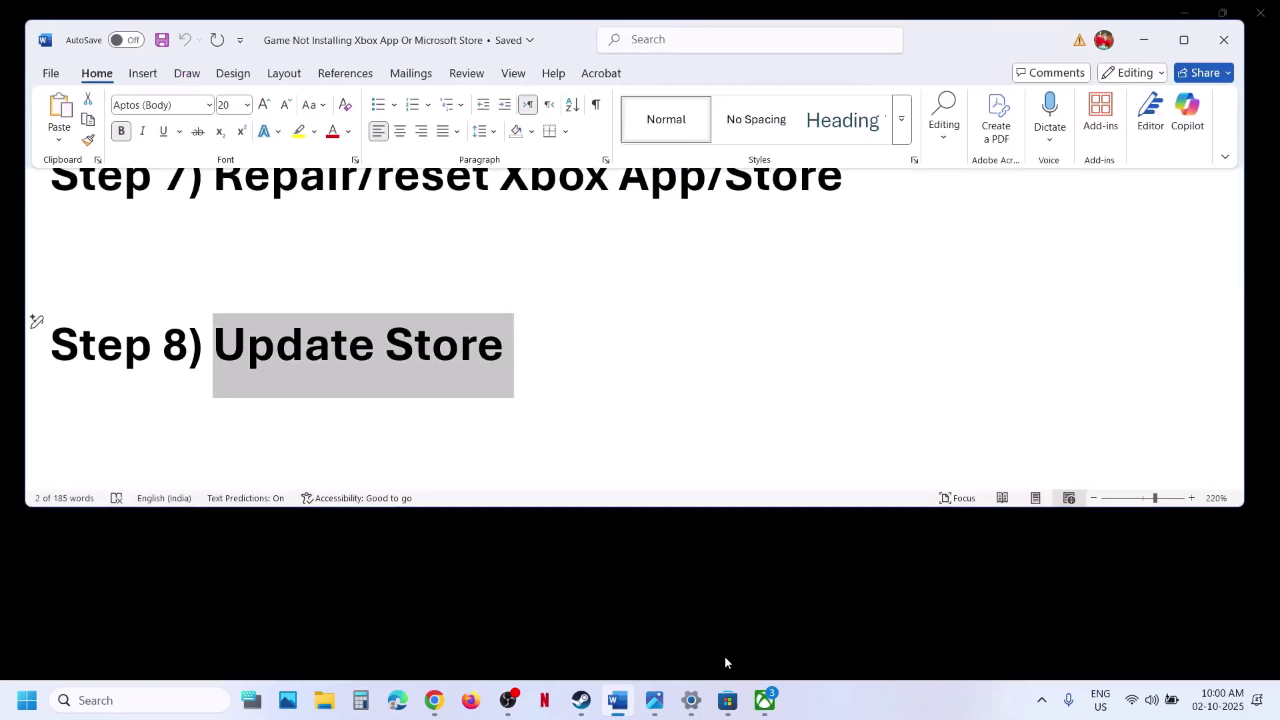
pyautogui.click(727, 700)
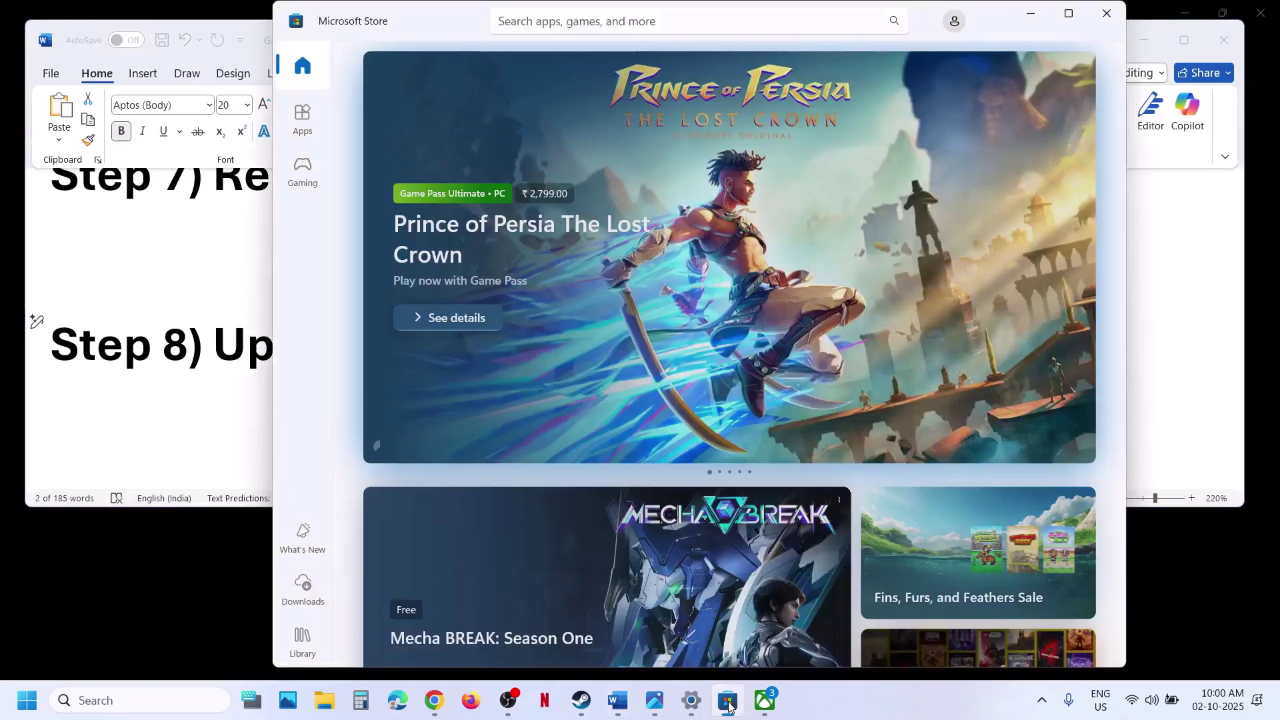
pyautogui.click(1068, 13)
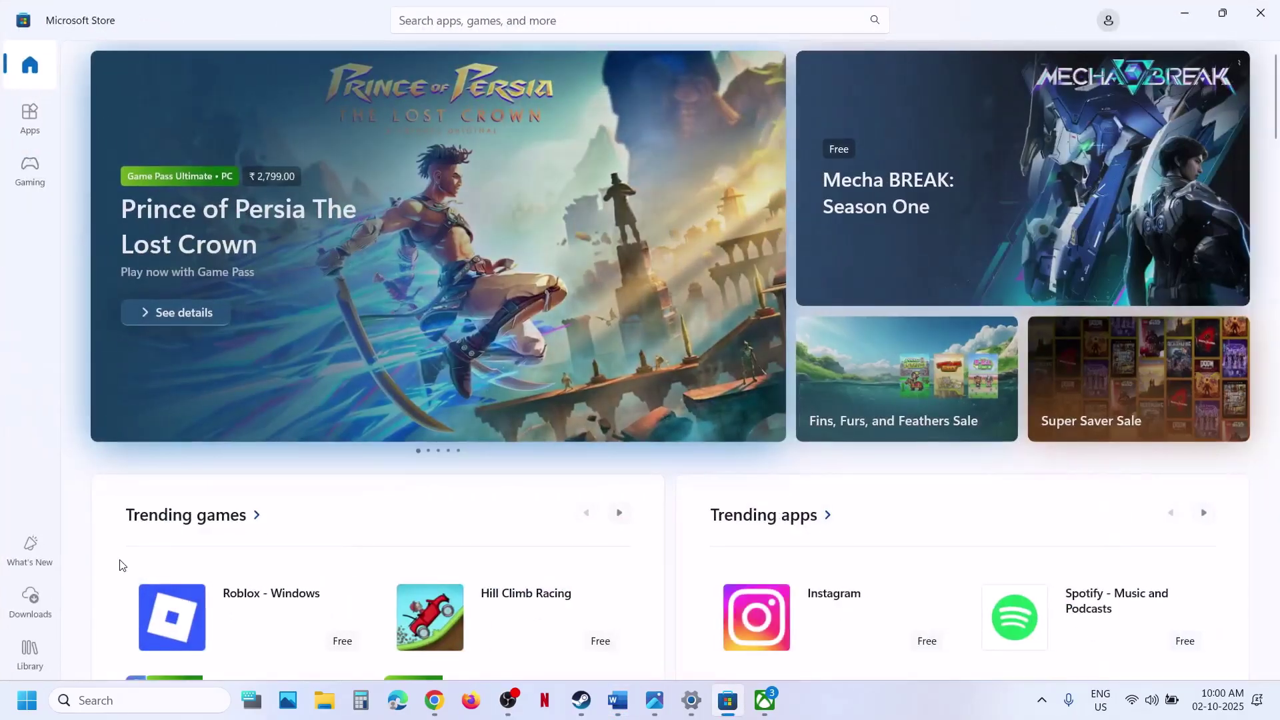
# - Sign in with the existing Microsoft account and check for updates in Updates & downloads
pyautogui.click(1107, 22)
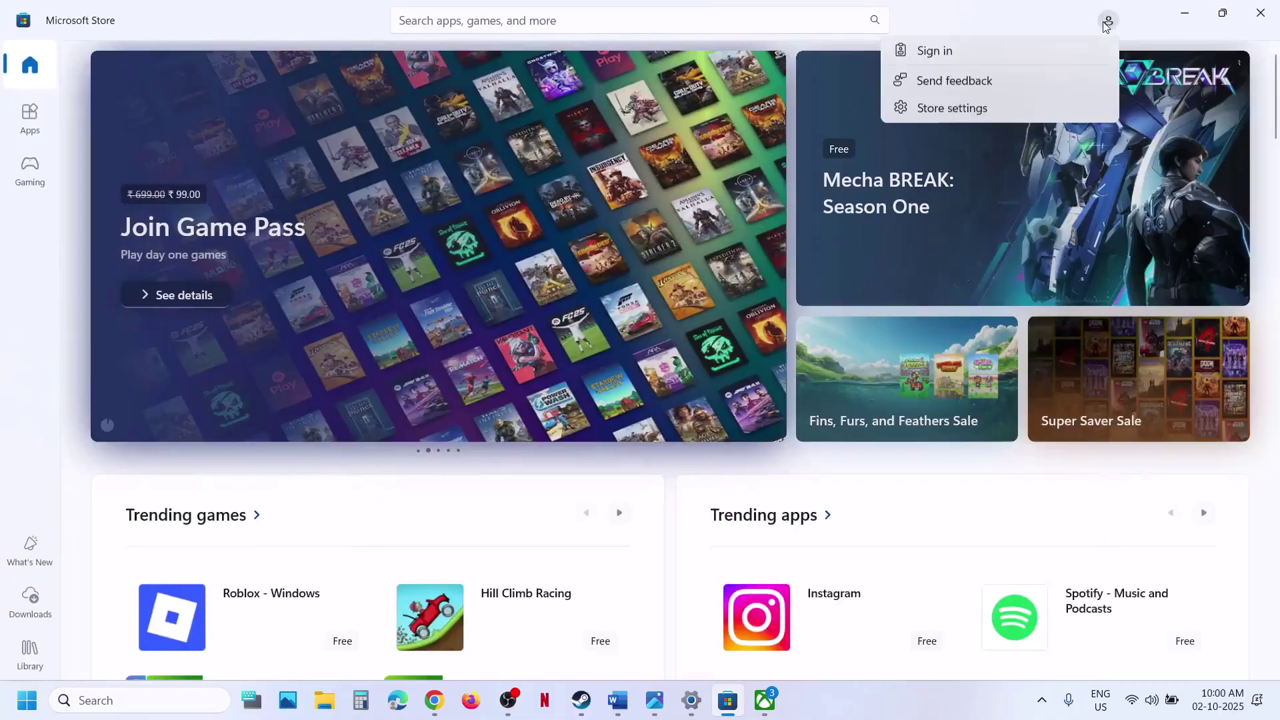
pyautogui.click(972, 53)
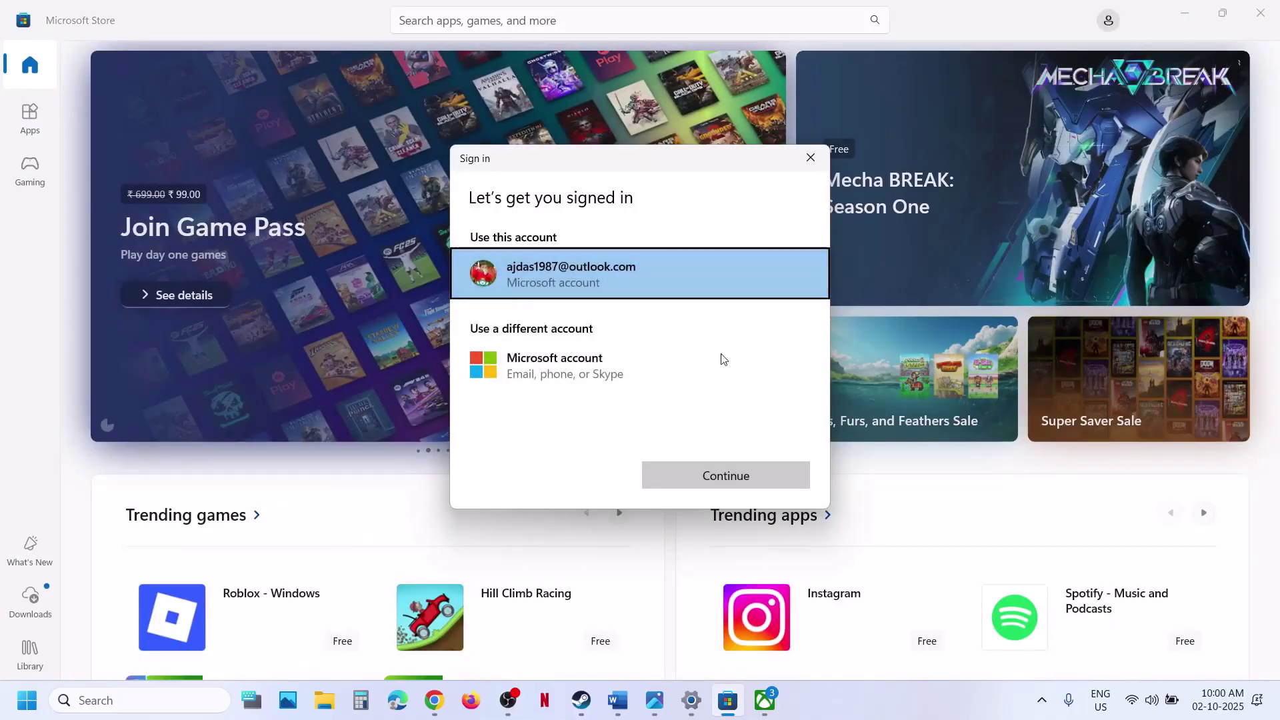
pyautogui.click(718, 473)
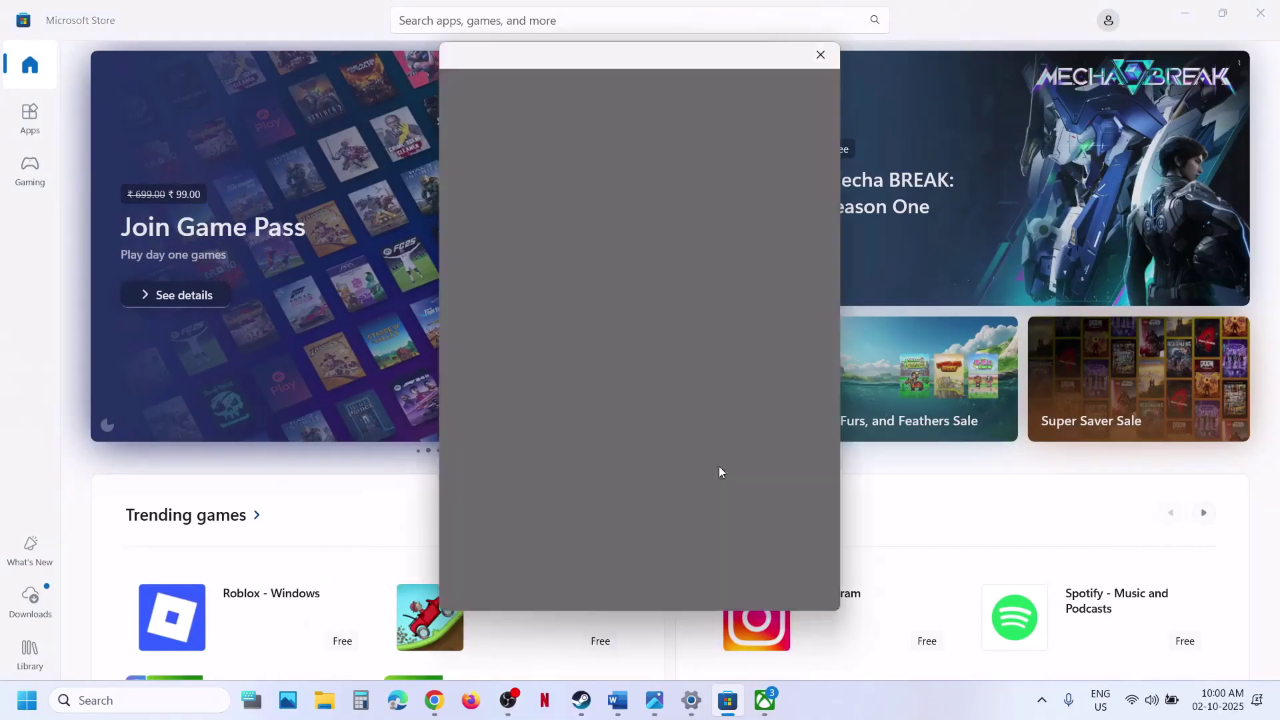
pyautogui.write('1')
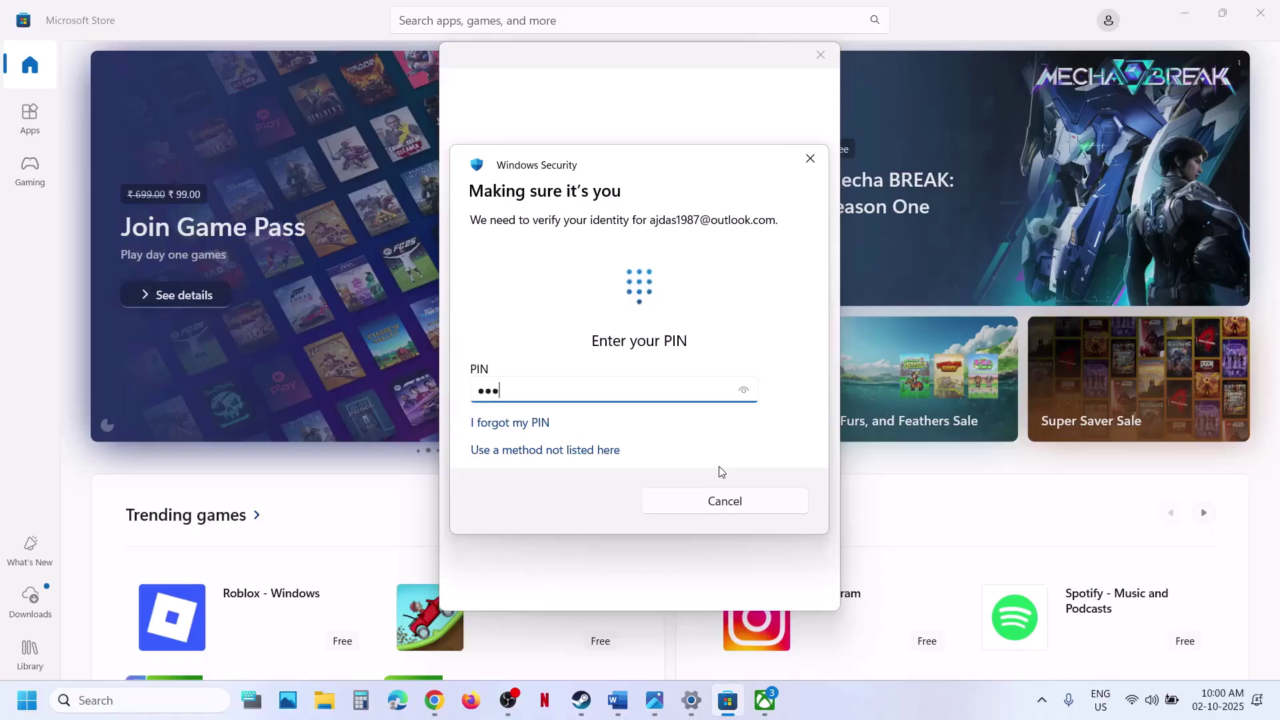
pyautogui.write('1')
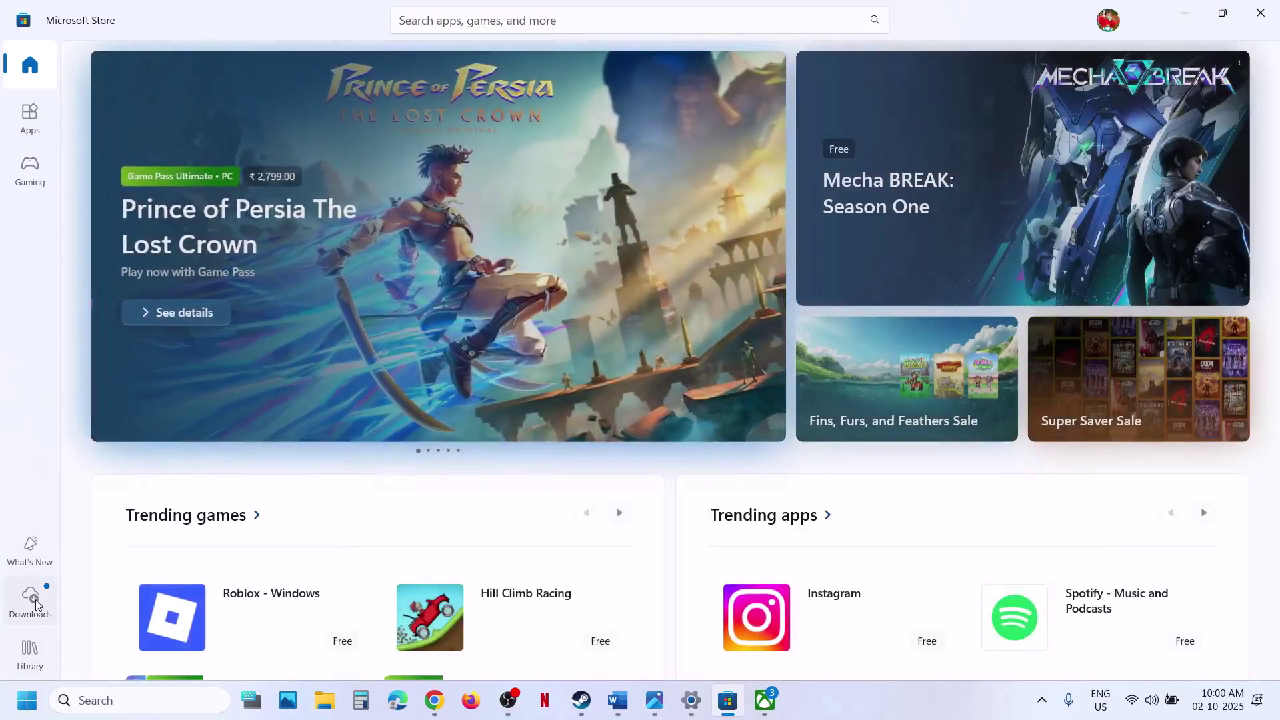
pyautogui.click(52, 612)
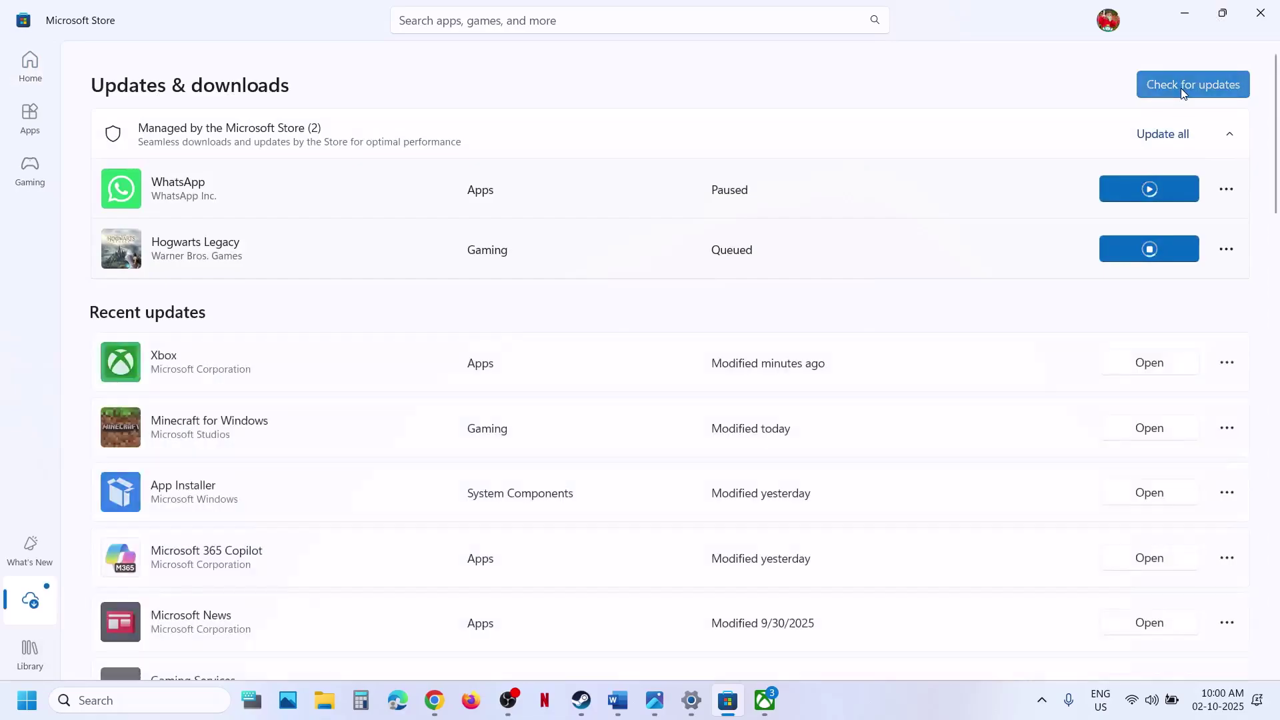
pyautogui.click(1182, 91)
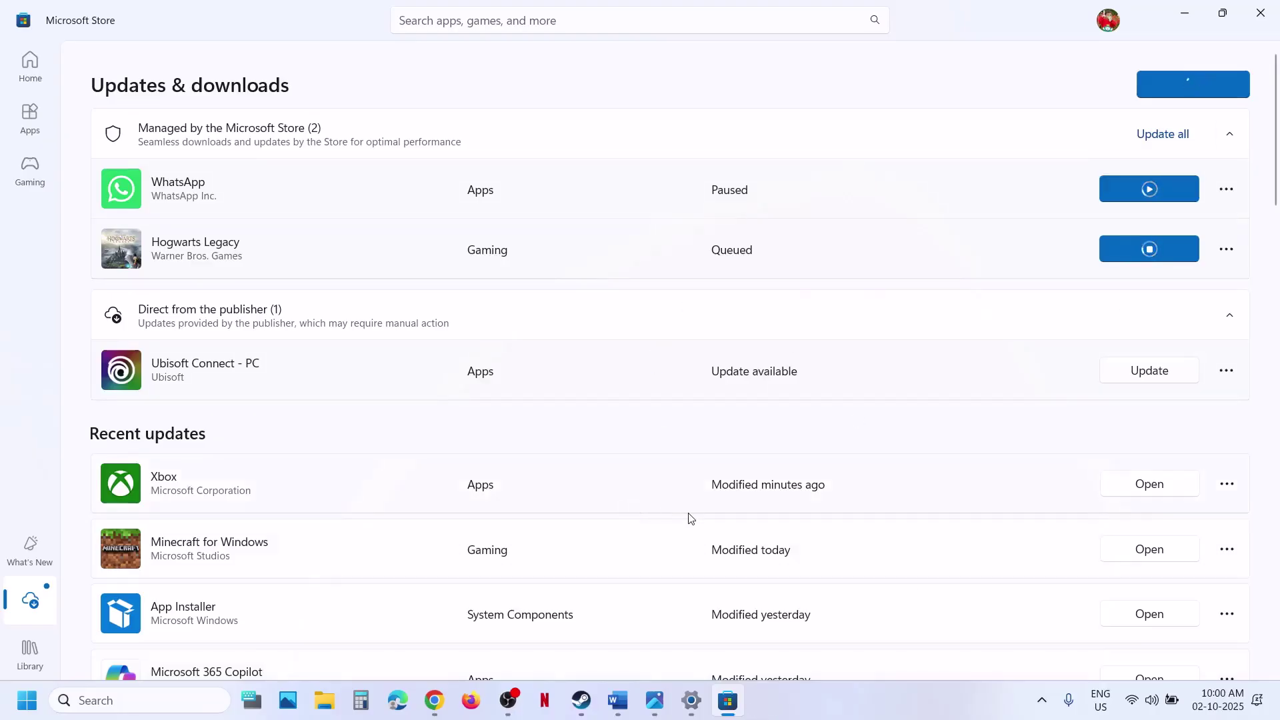
# - Follow the guide's Xbox Identity Provider link to its Store page, which shows it as Installed
pyautogui.click(620, 710)
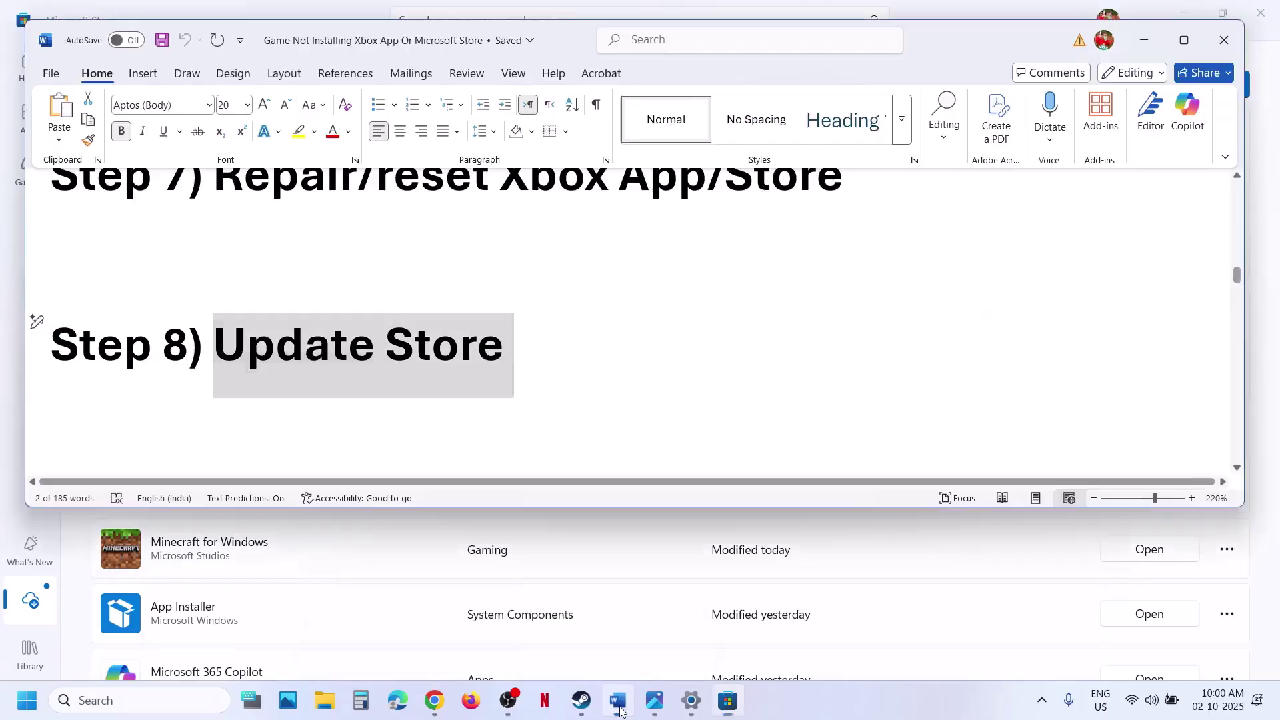
pyautogui.scroll(-3, 446, 367)
pyautogui.scroll(-3, 447, 368)
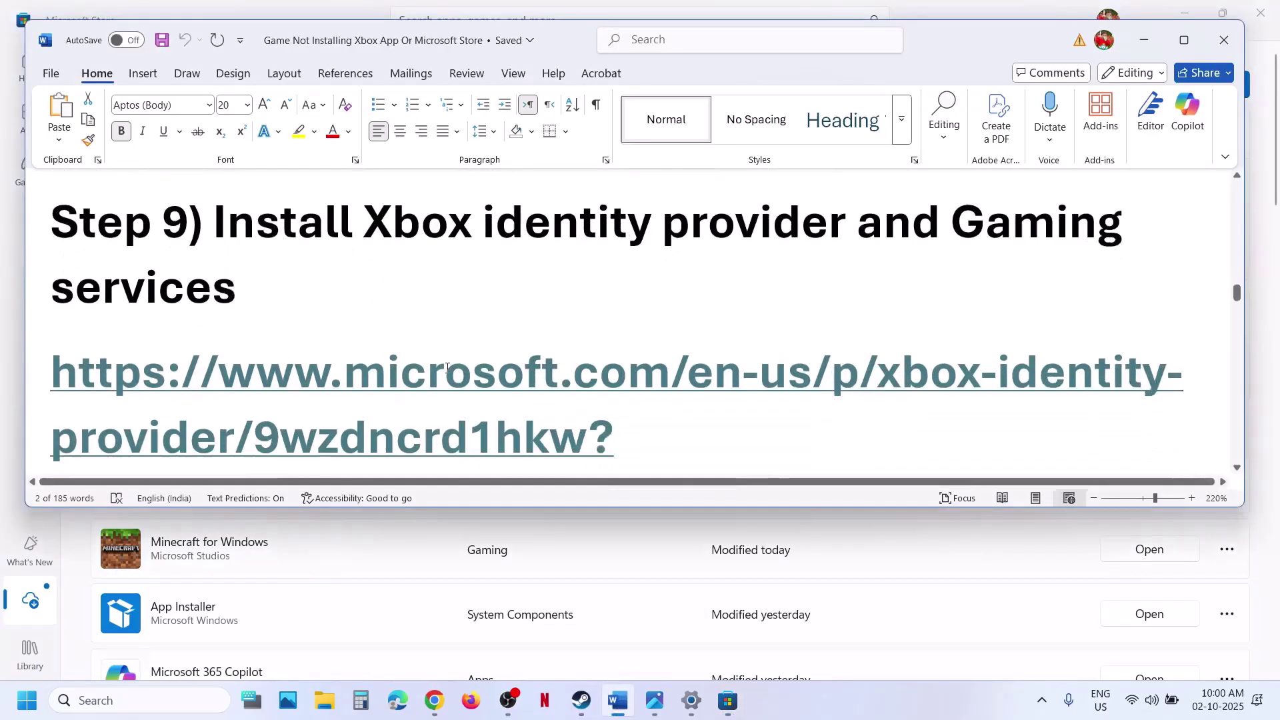
pyautogui.scroll(2, 666, 266)
pyautogui.click(1186, 39)
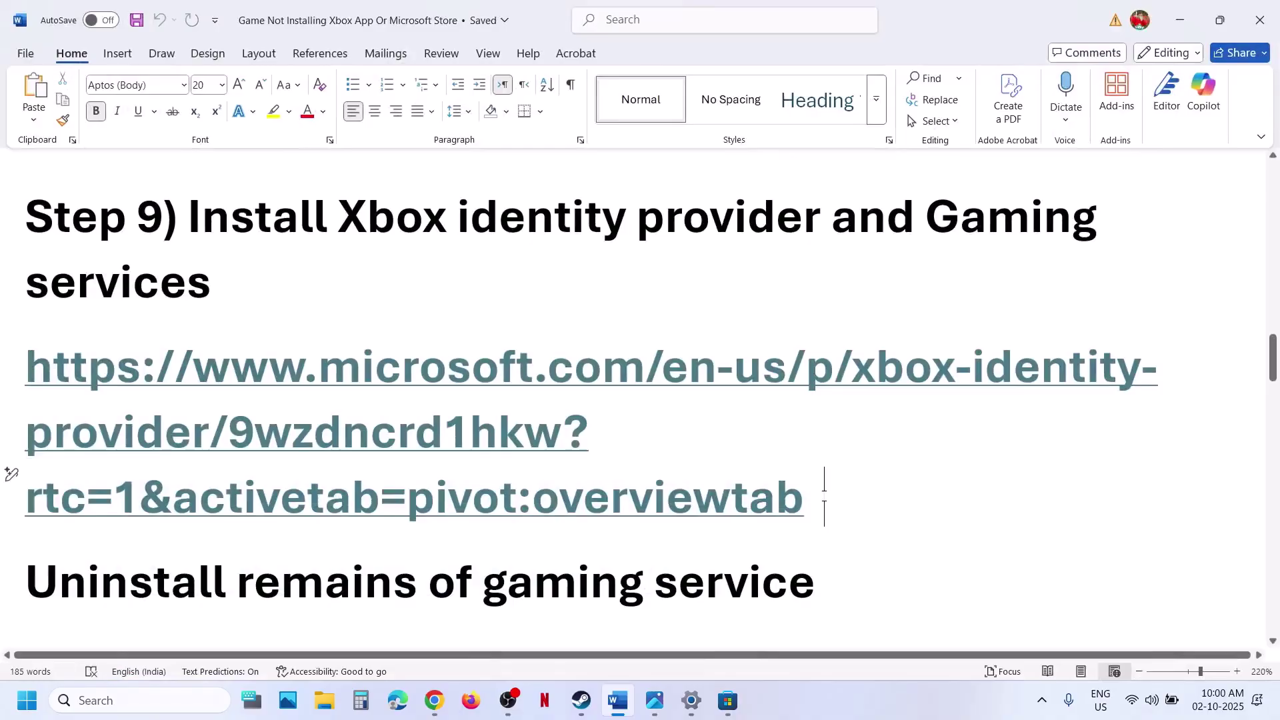
pyautogui.keyDown('ctrl'); pyautogui.click(385, 427); pyautogui.keyUp('ctrl')
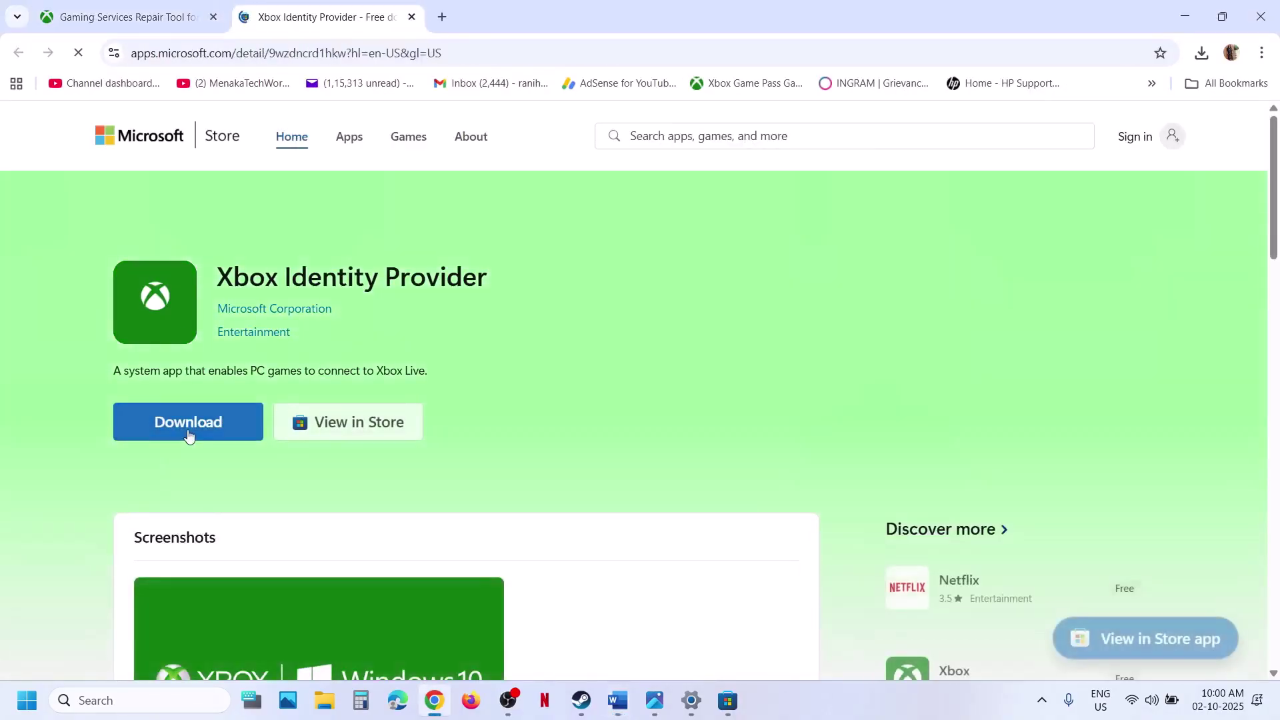
pyautogui.click(189, 434)
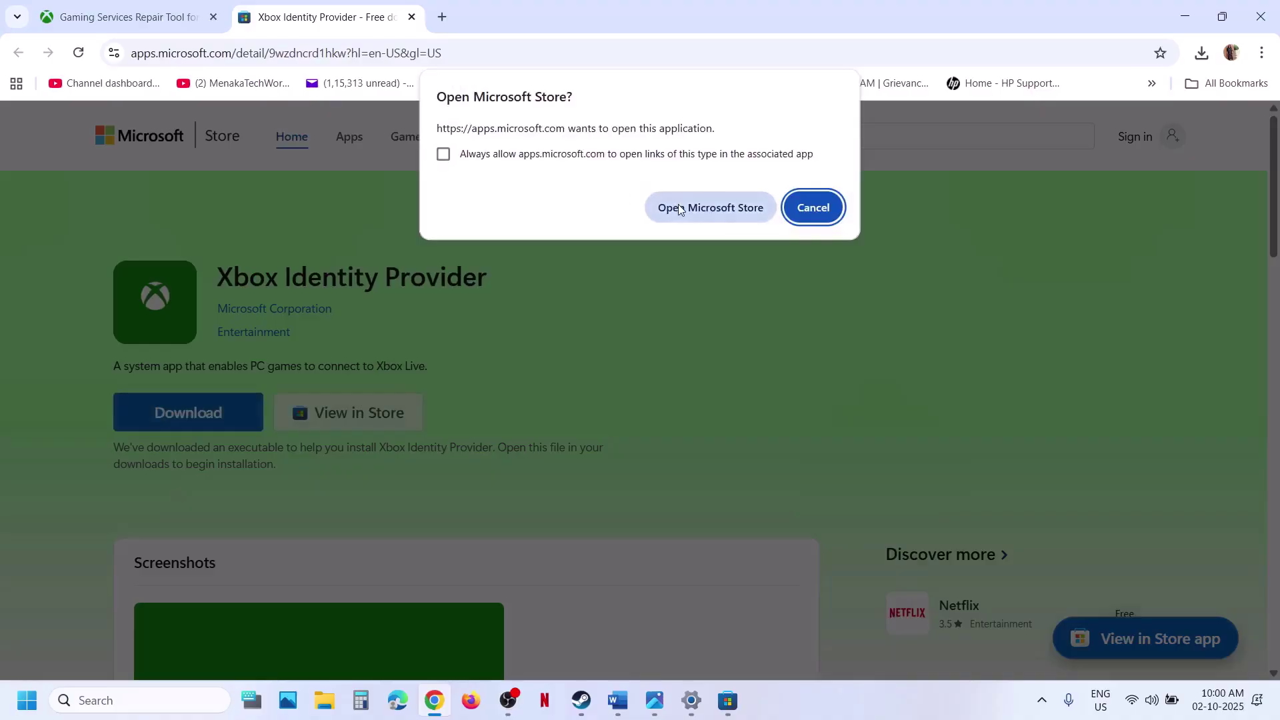
pyautogui.click(680, 209)
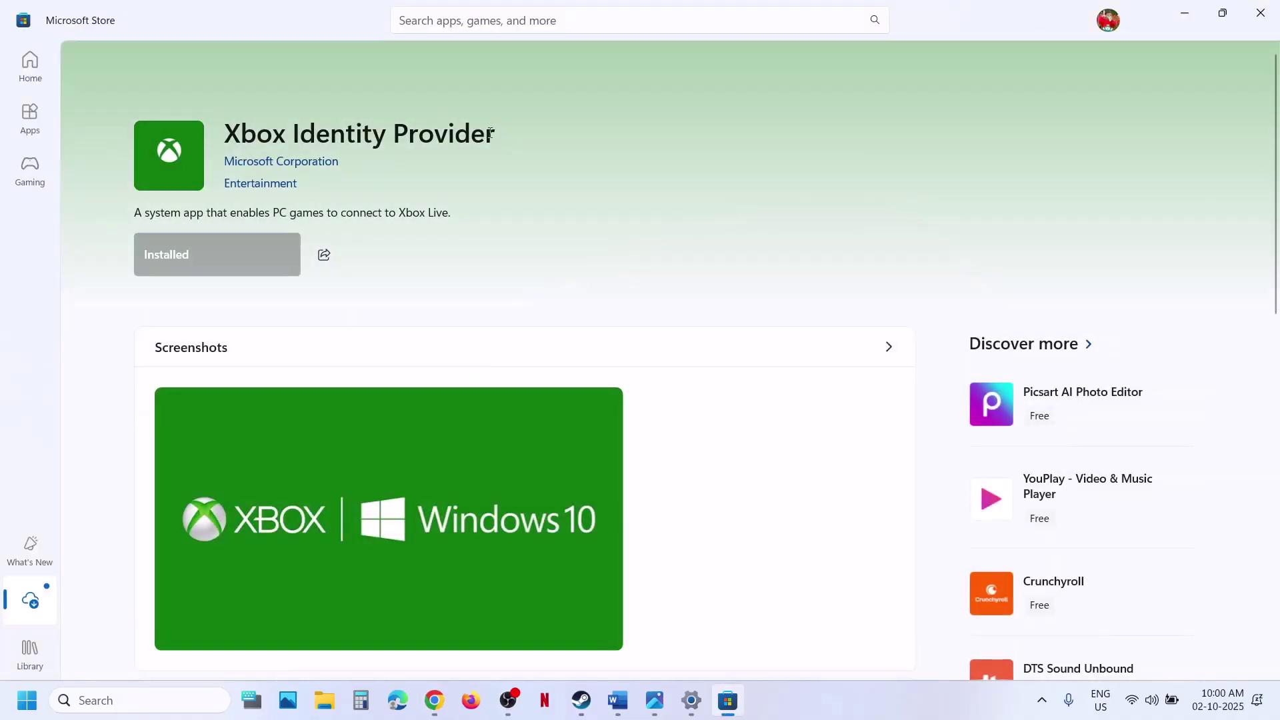
pyautogui.moveTo(490, 132); pyautogui.dragTo(258, 134)
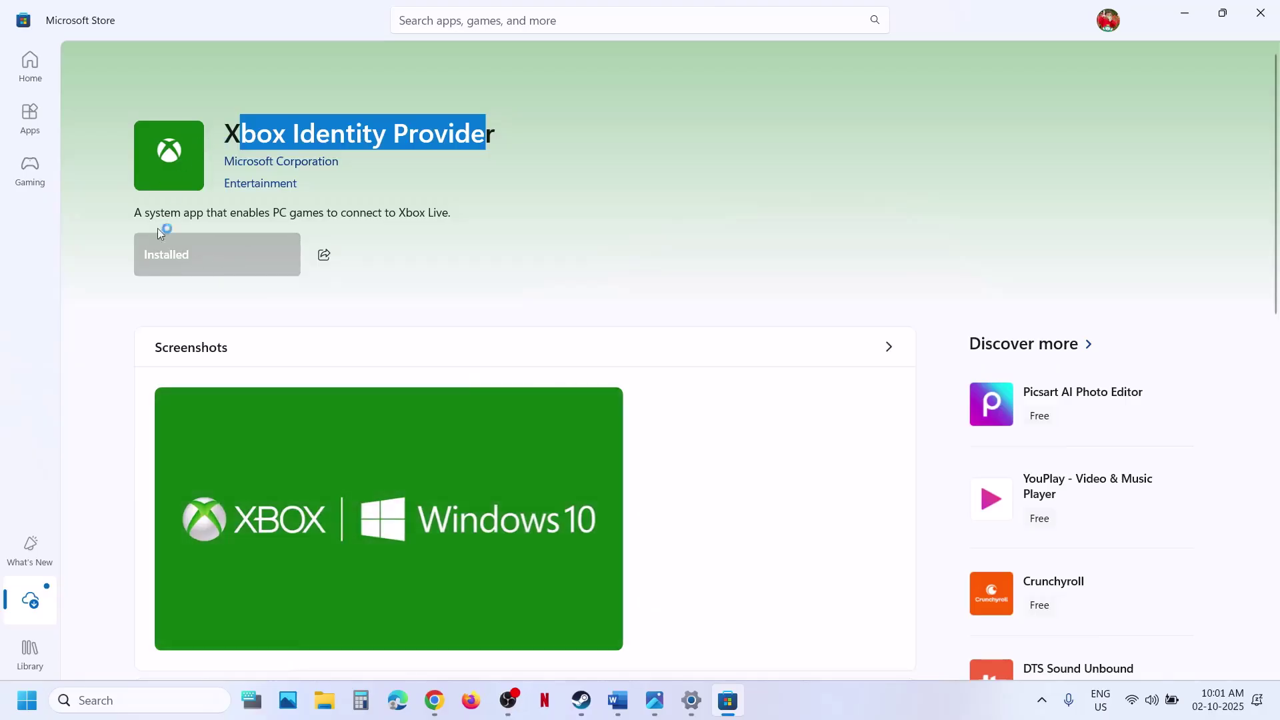
pyautogui.click(618, 700)
# - Copy the get-appxpackage Gaming Services removal command from the Word guide
pyautogui.scroll(-5, 419, 476)
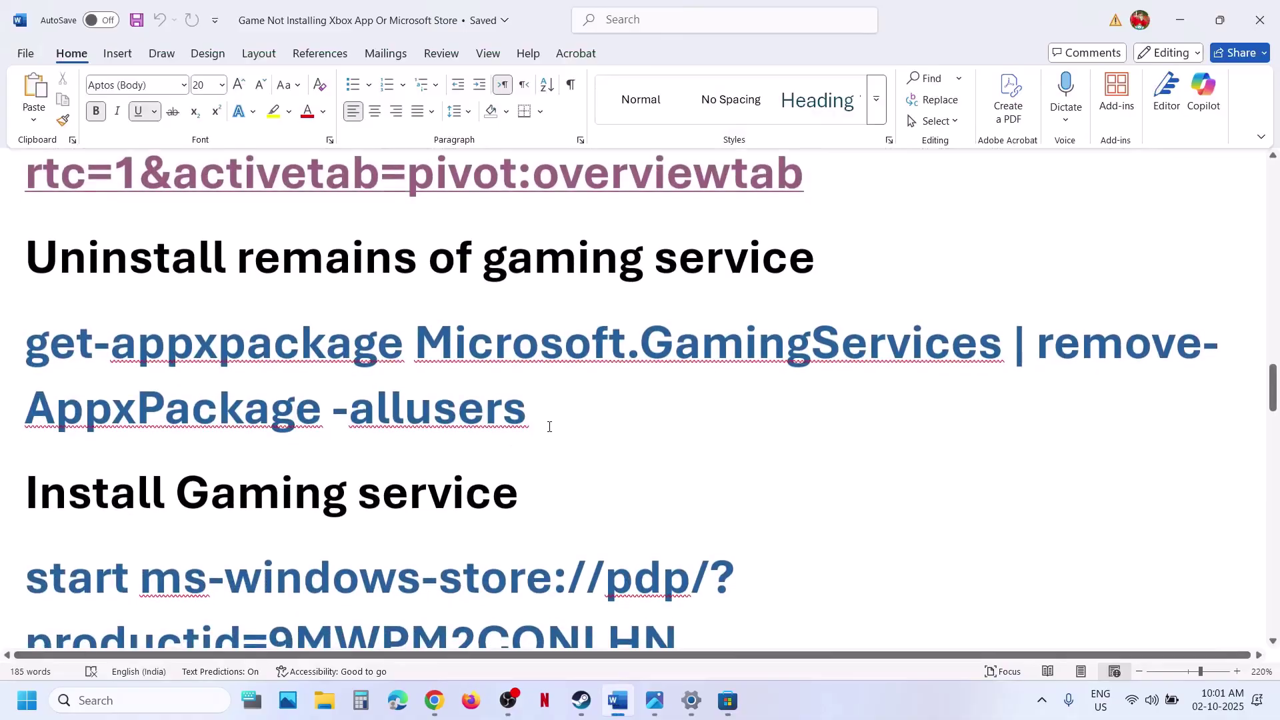
pyautogui.moveTo(546, 421); pyautogui.dragTo(9, 373)
pyautogui.rightClick(52, 325)
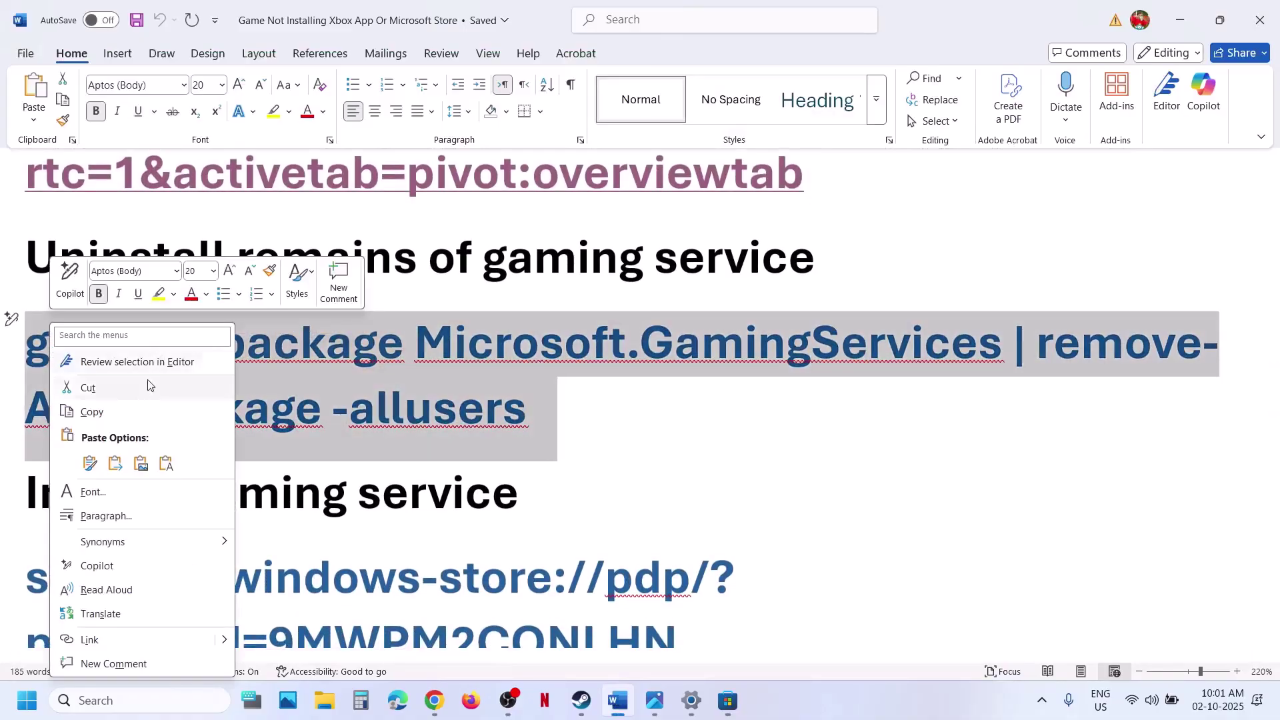
pyautogui.click(115, 419)
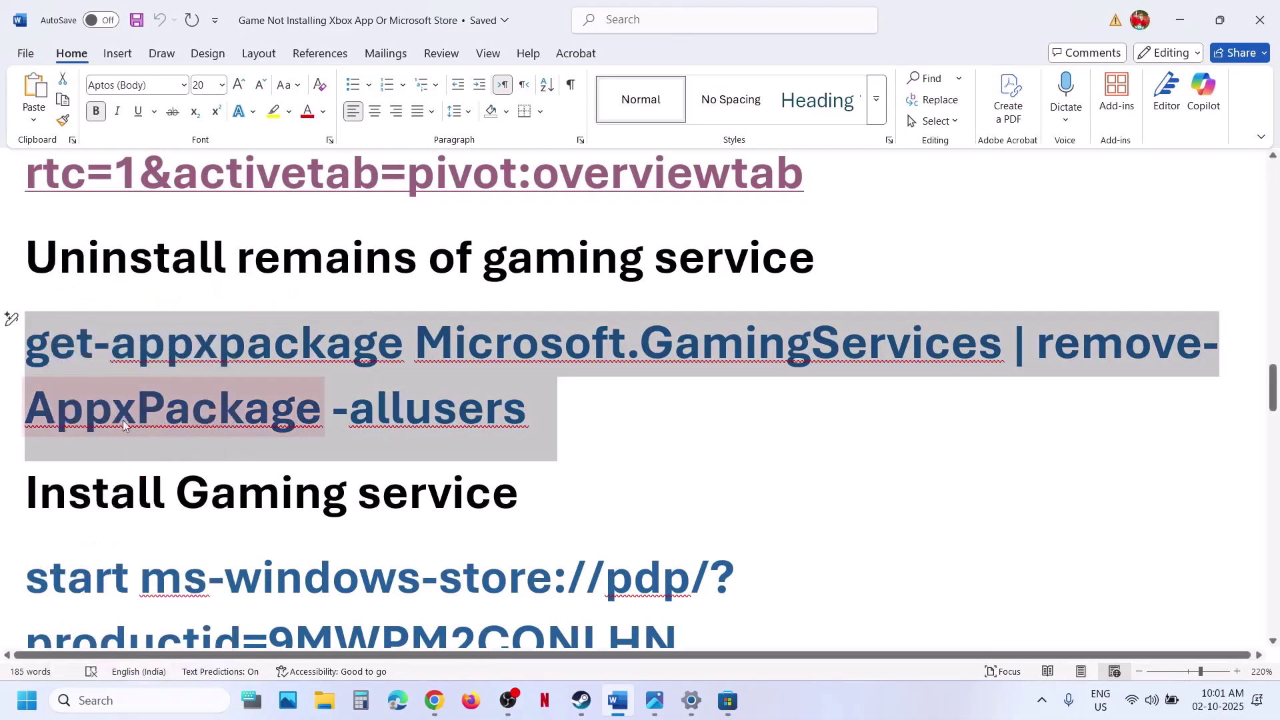
# - Run the removal command in PowerShell launched as administrator
pyautogui.click(128, 712)
pyautogui.write('powershell')
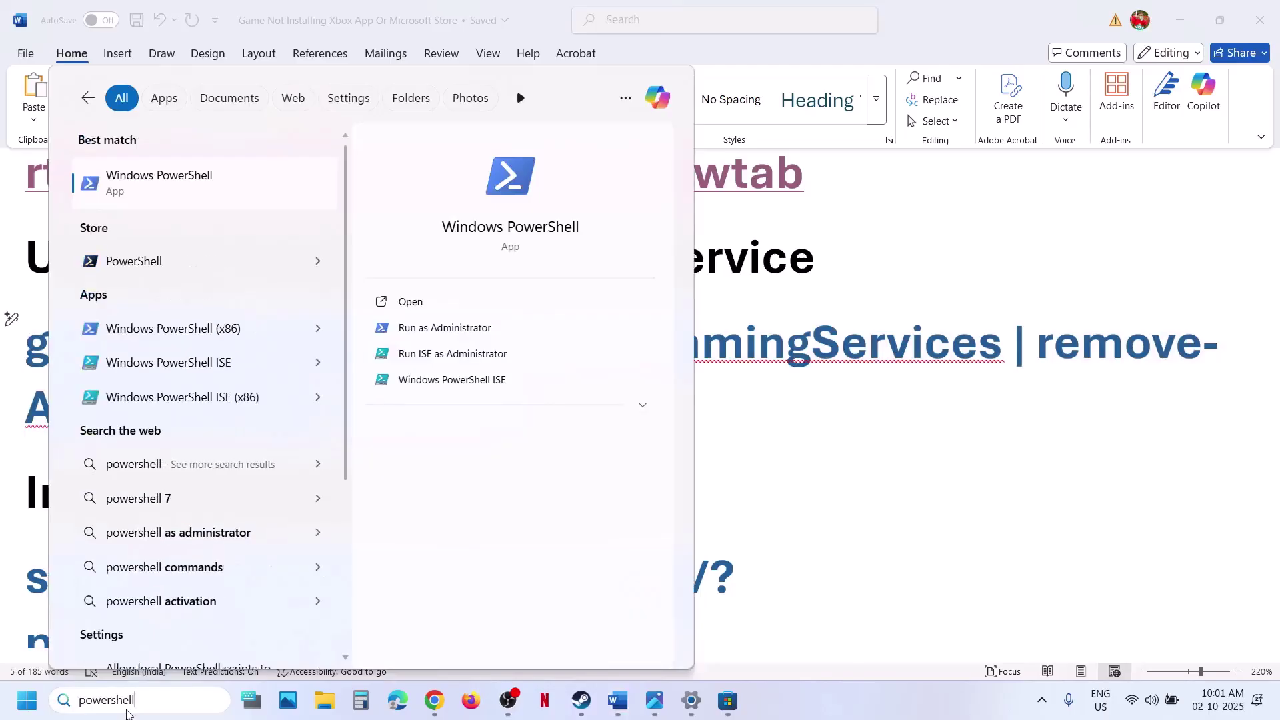
pyautogui.rightClick(184, 184)
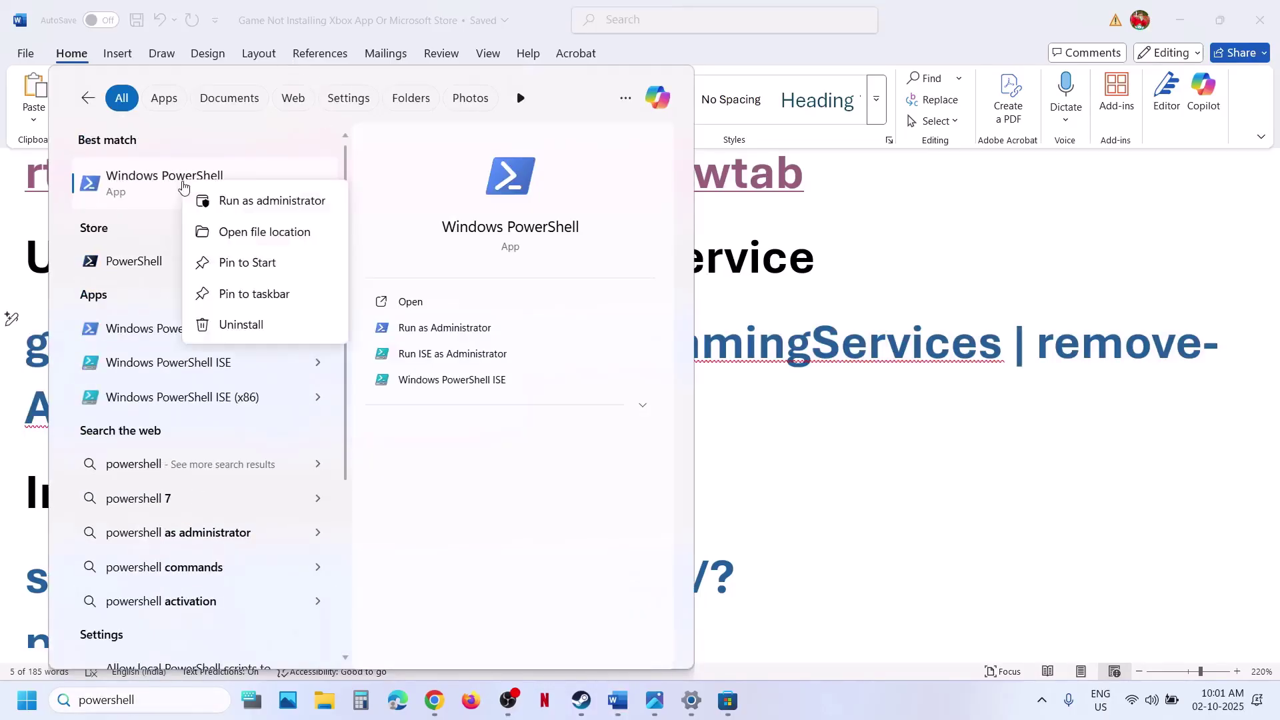
pyautogui.click(282, 201)
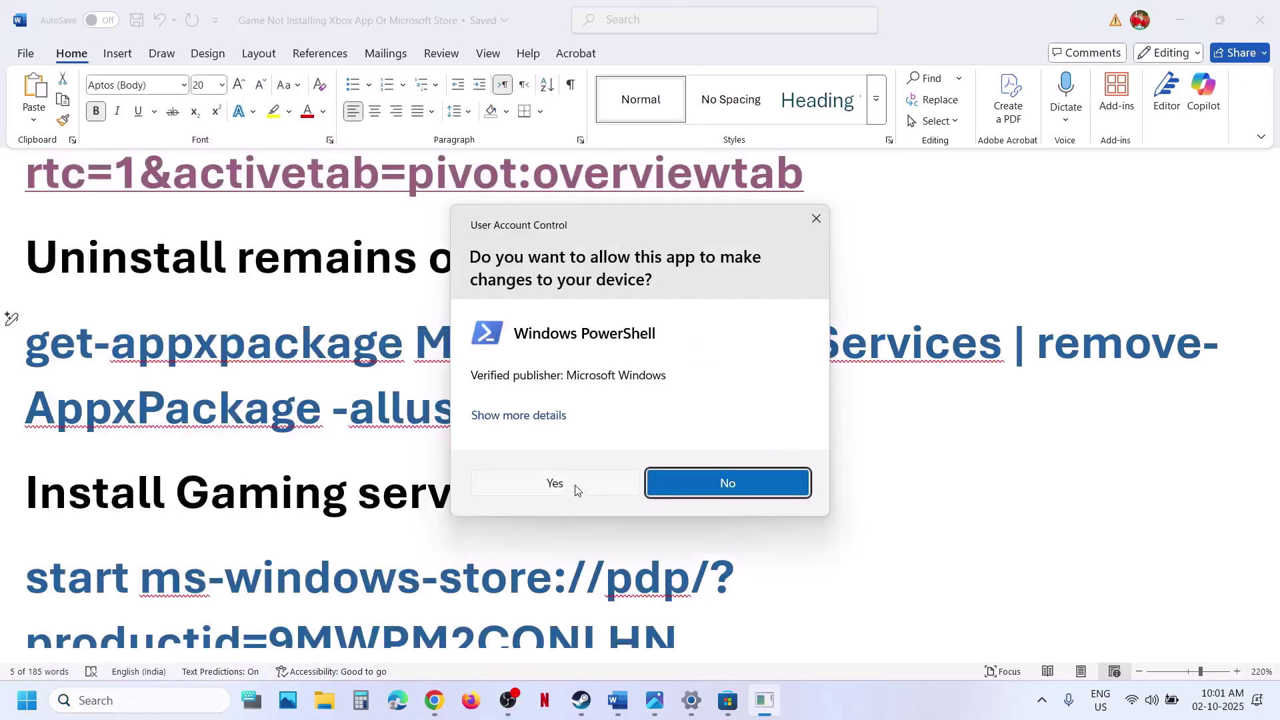
pyautogui.click(575, 486)
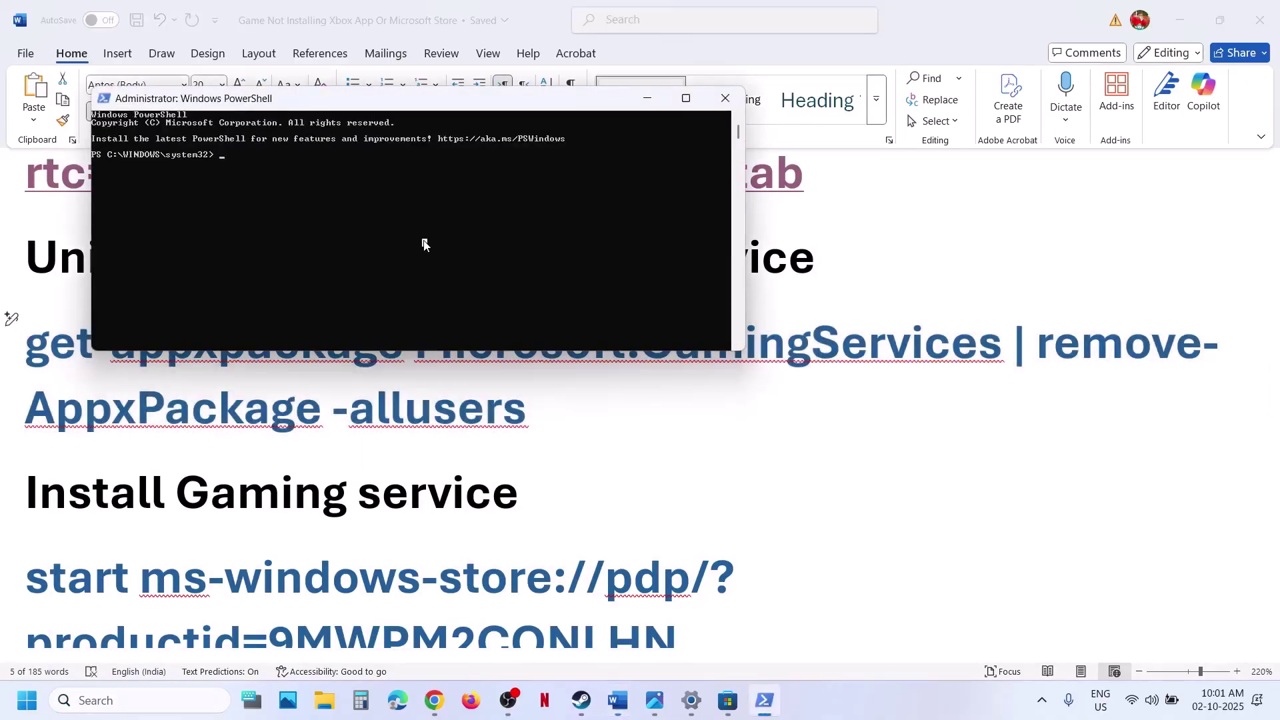
pyautogui.rightClick(425, 245)
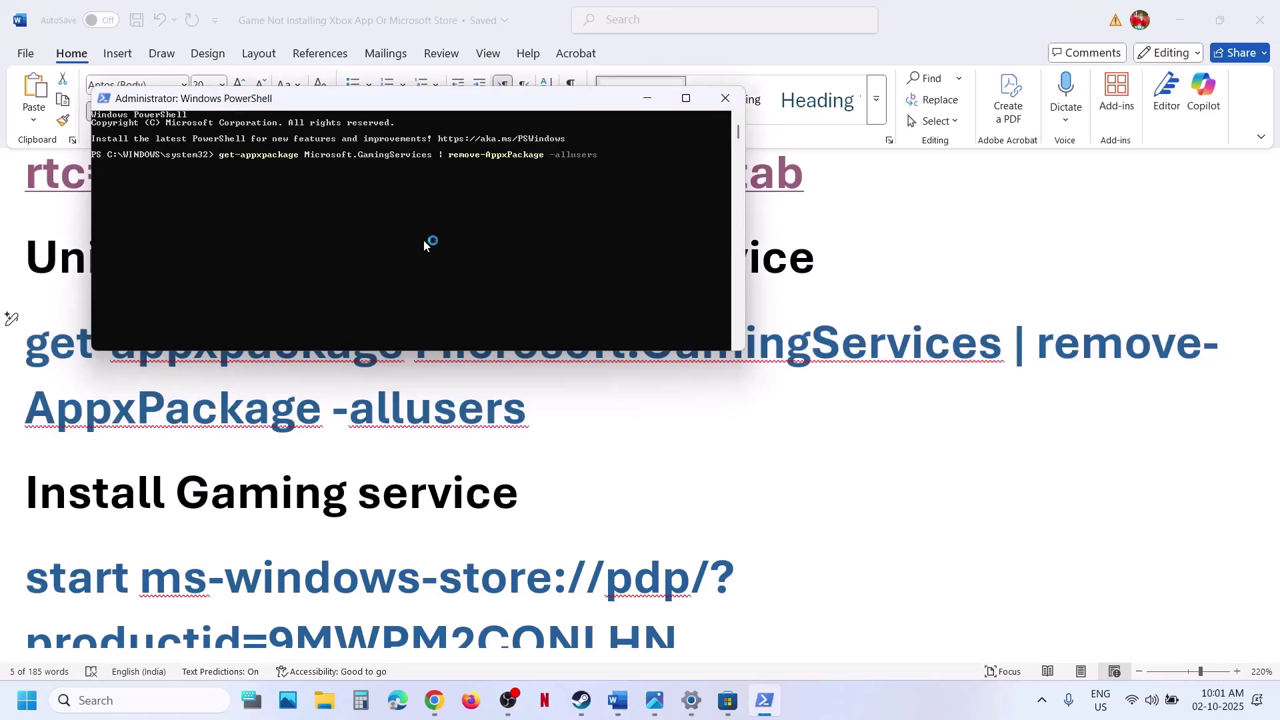
pyautogui.press('Return')
# - Copy the start ms-windows-store command and run it in administrator PowerShell to open Gaming Services
pyautogui.click(507, 427)
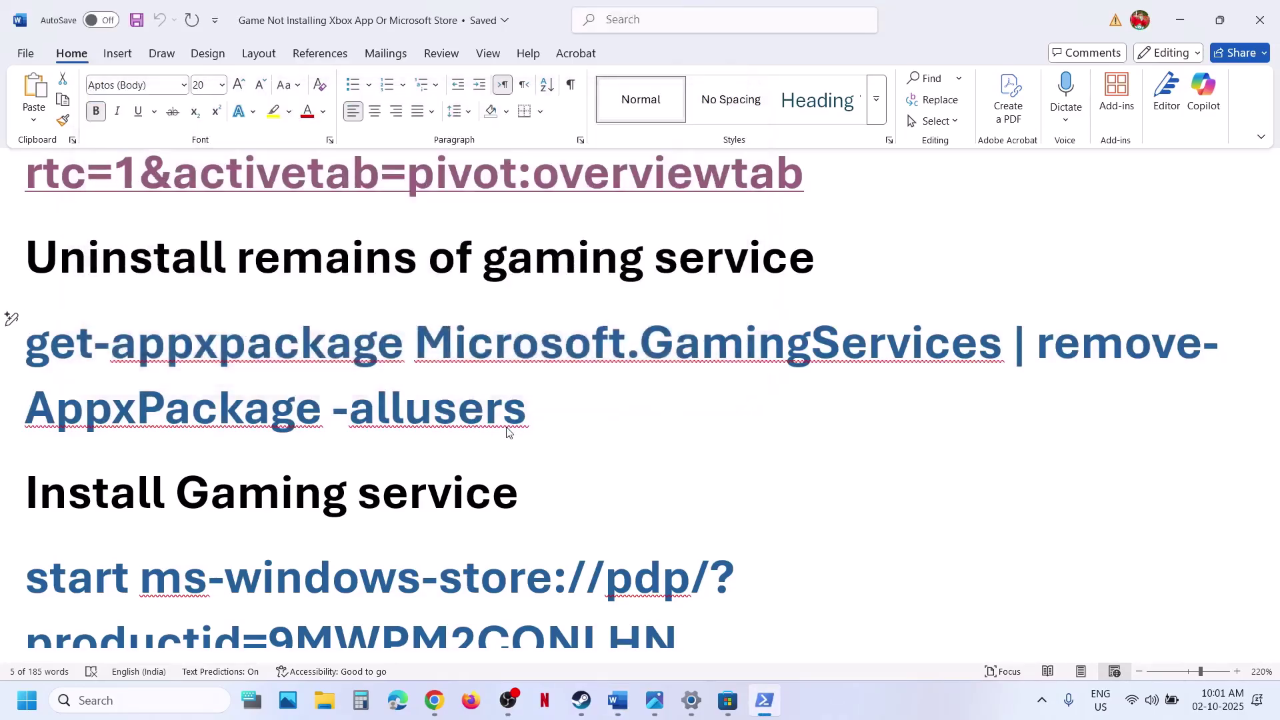
pyautogui.scroll(-4, 507, 427)
pyautogui.scroll(2, 507, 427)
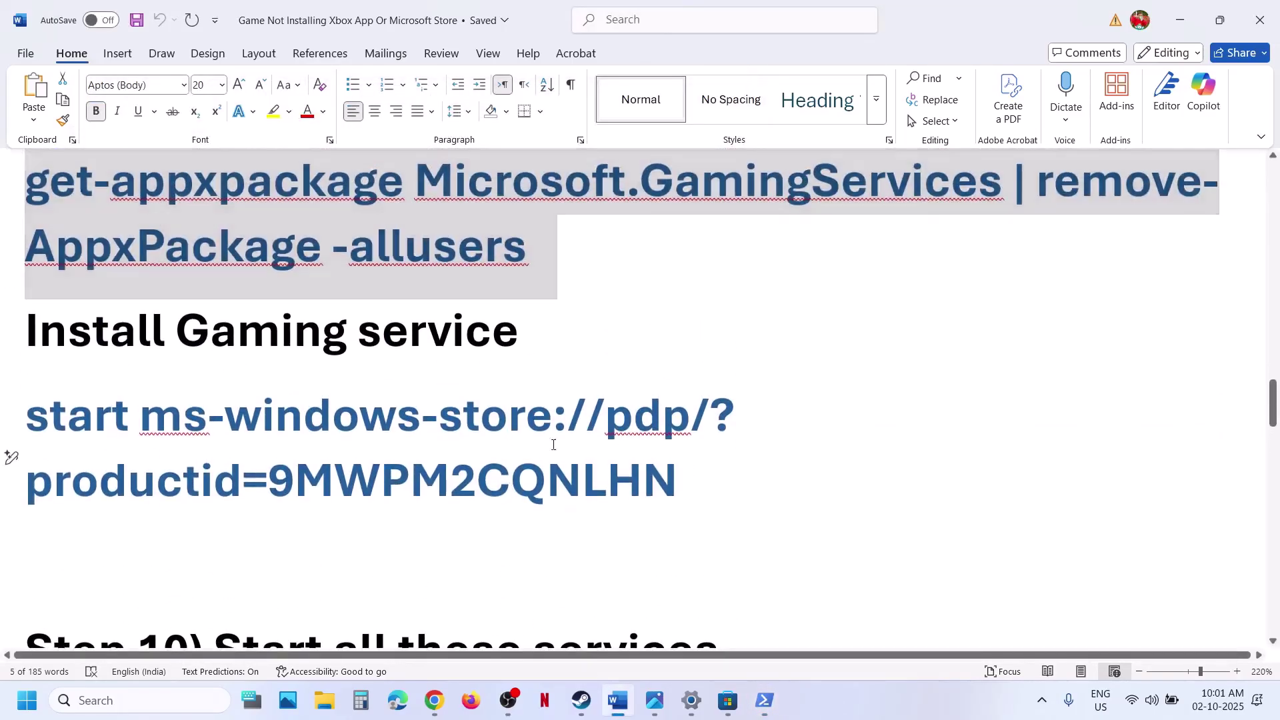
pyautogui.click(14, 457)
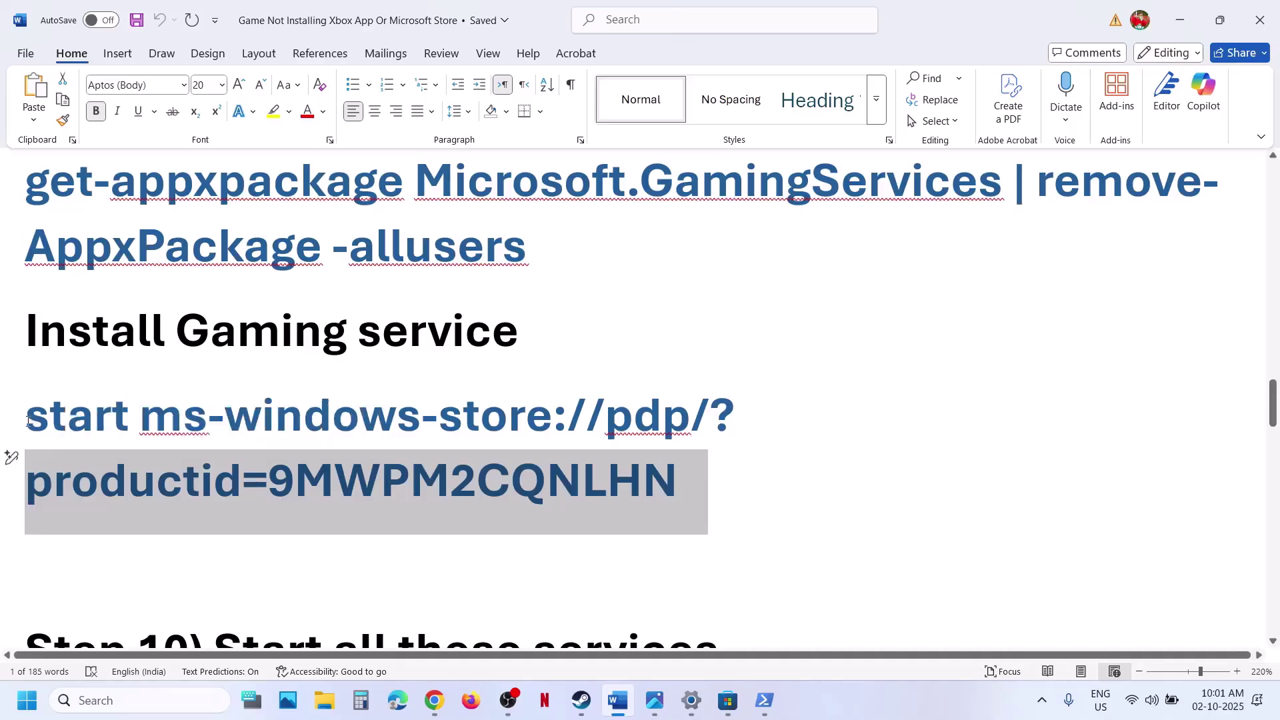
pyautogui.moveTo(12, 394); pyautogui.dragTo(640, 473)
pyautogui.hotkey('ctrl', 'c')
pyautogui.click(764, 700)
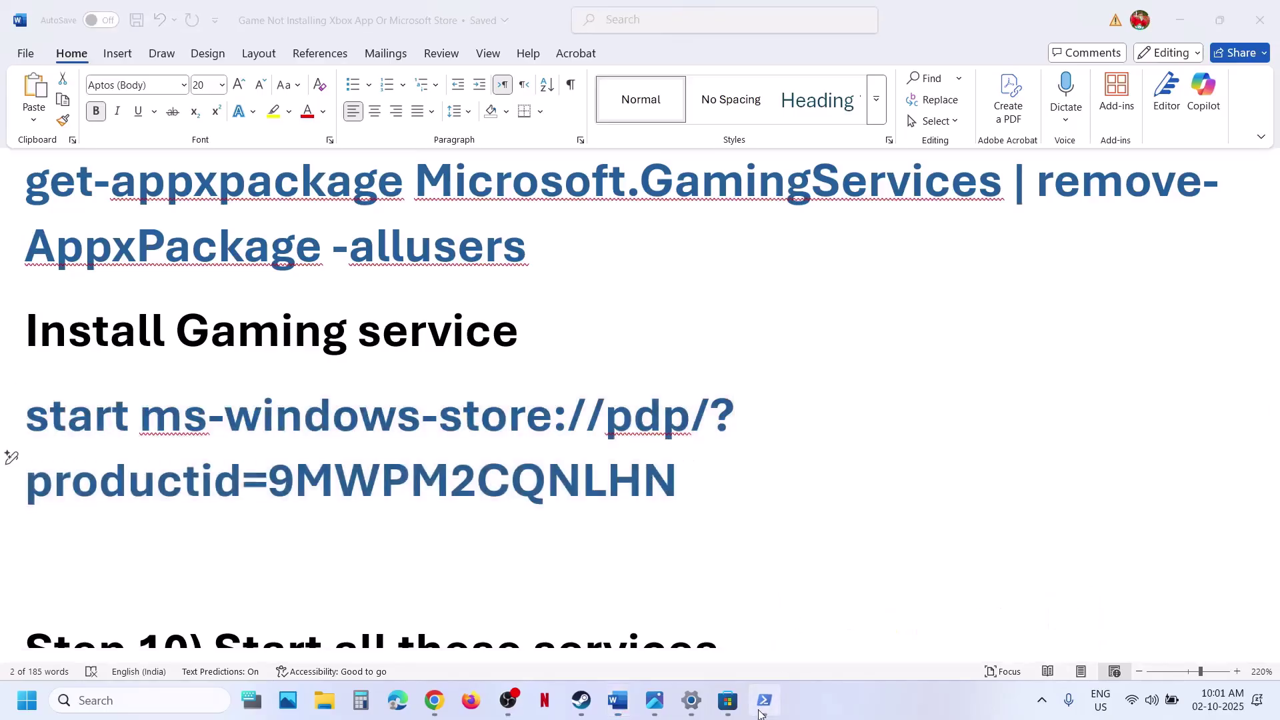
pyautogui.rightClick(464, 306)
pyautogui.press('Return')
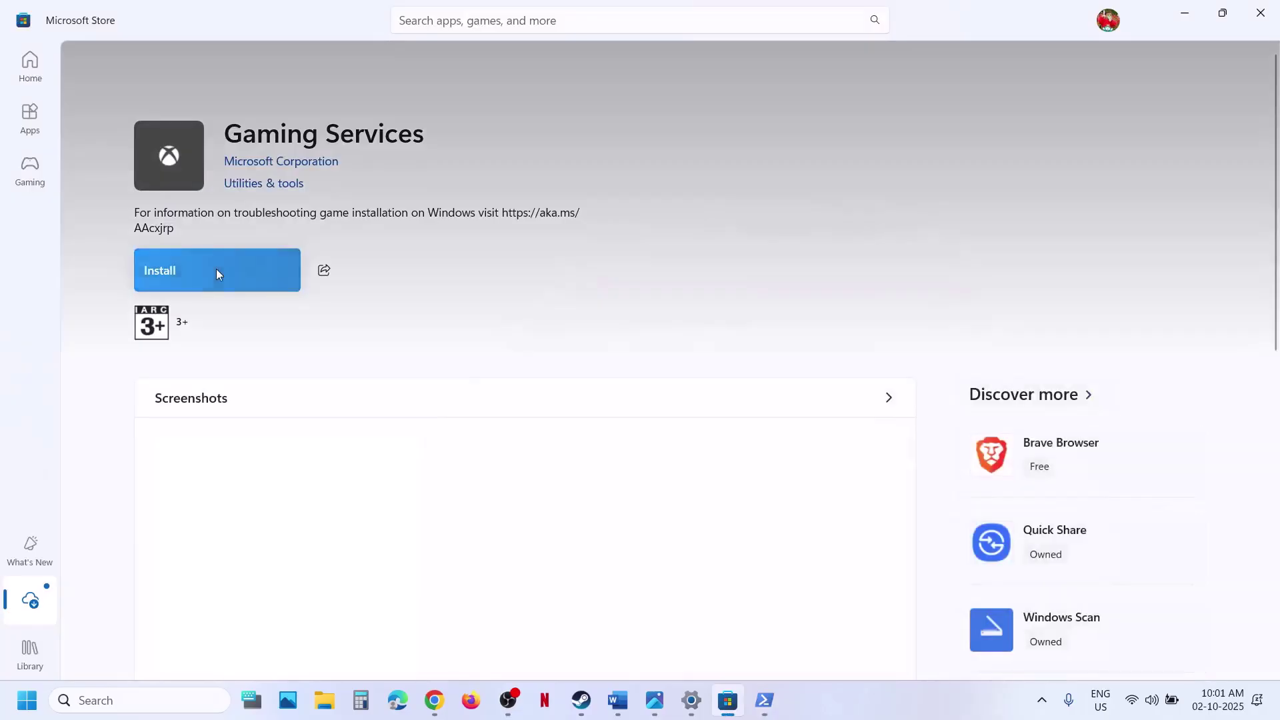
# - Install Gaming Services, approving the permission prompts, then go back to the guide
pyautogui.click(216, 269)
pyautogui.click(535, 482)
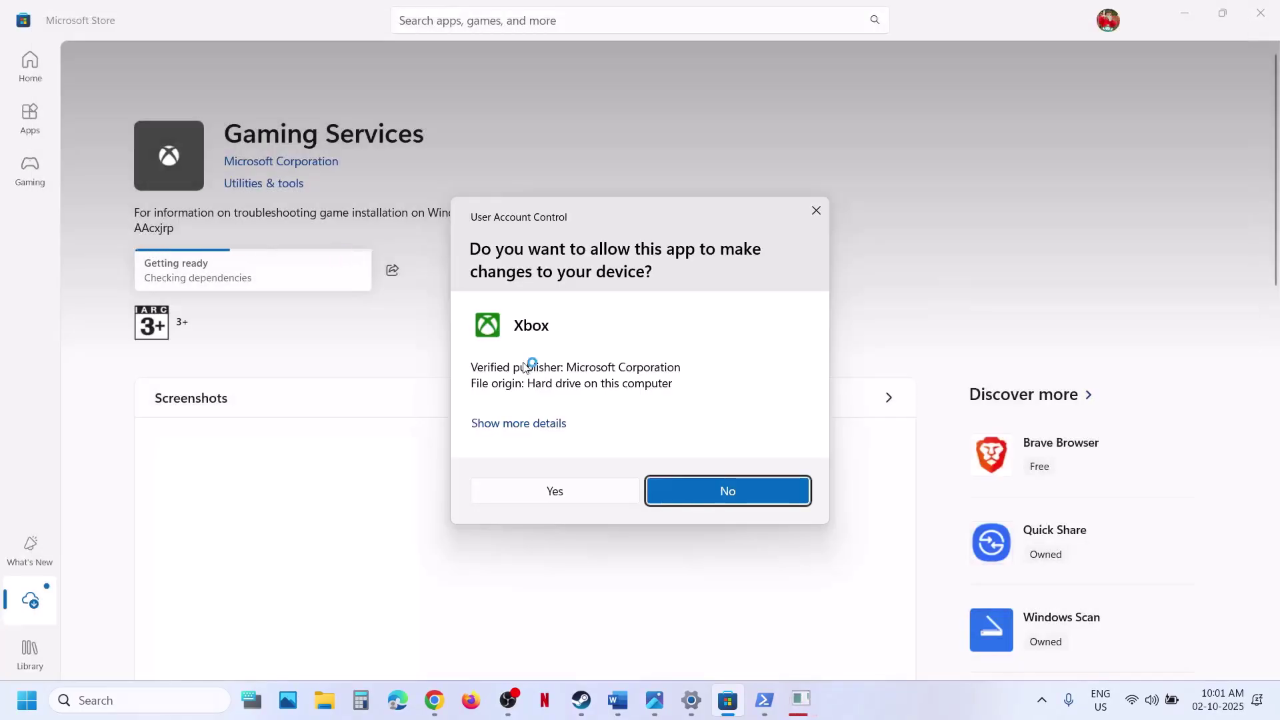
pyautogui.click(525, 493)
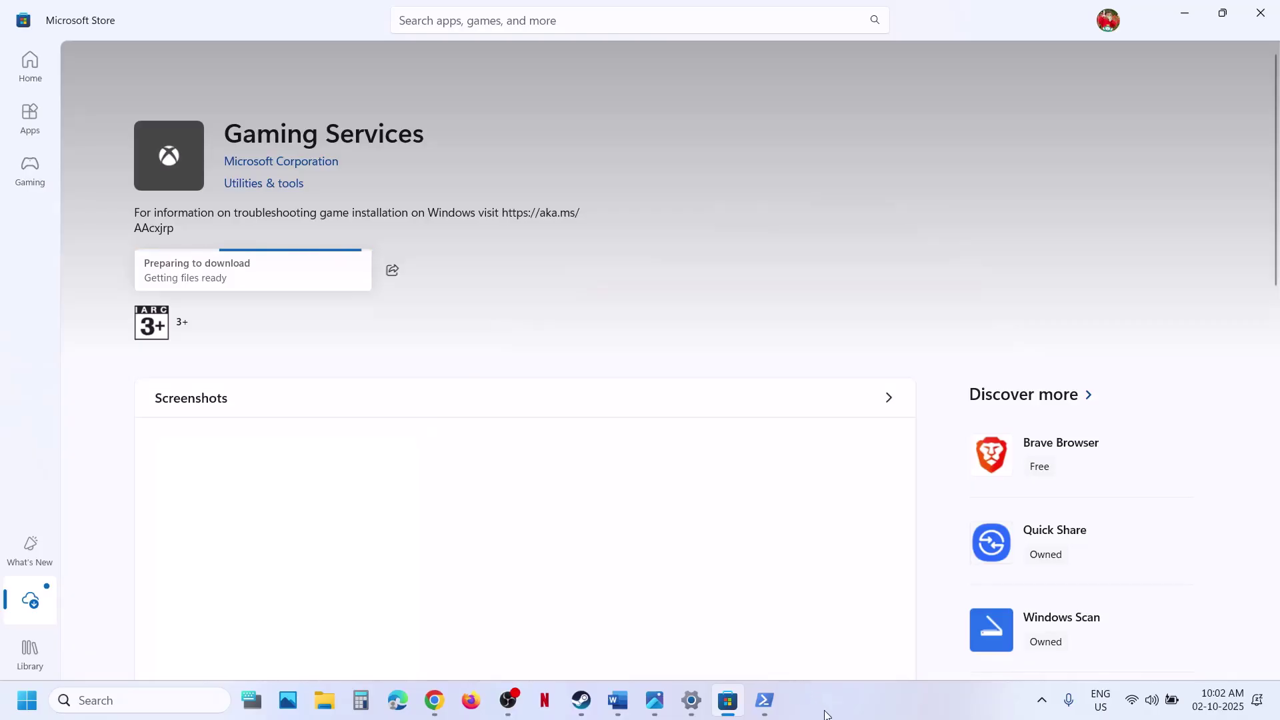
pyautogui.click(619, 708)
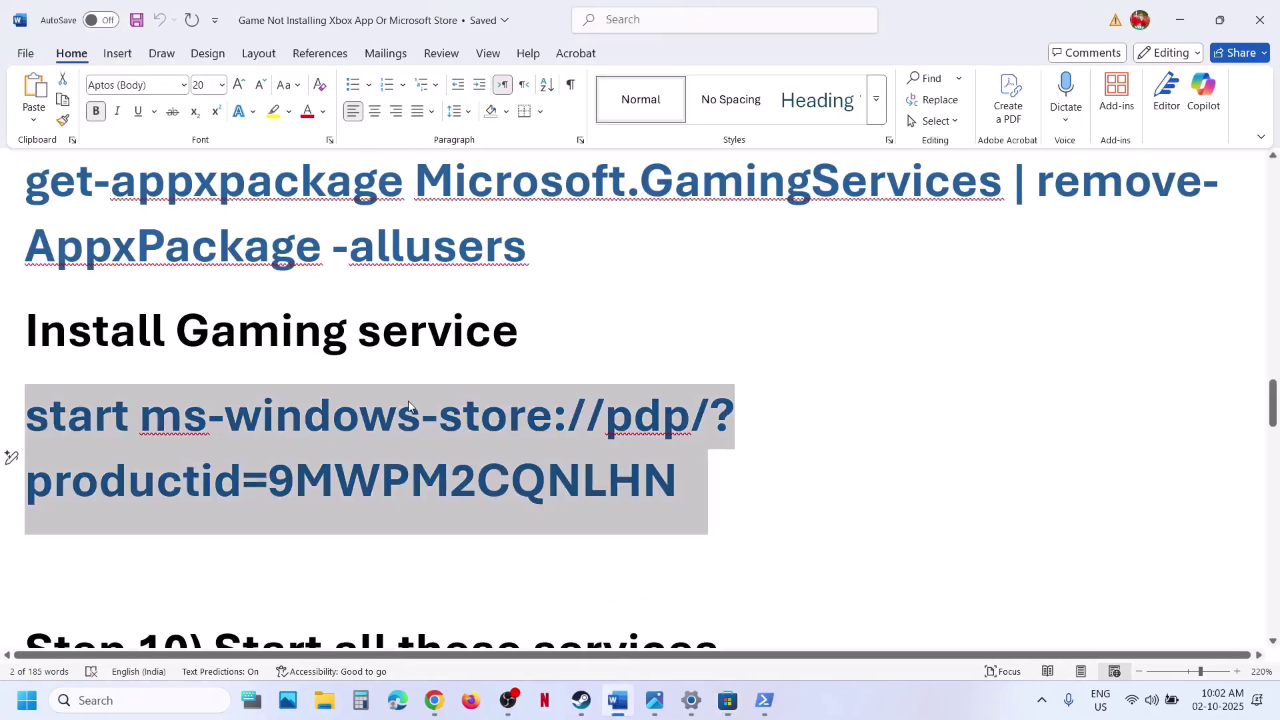
# - Open the Services console from Windows search
pyautogui.scroll(-5, 408, 401)
pyautogui.scroll(-1, 408, 401)
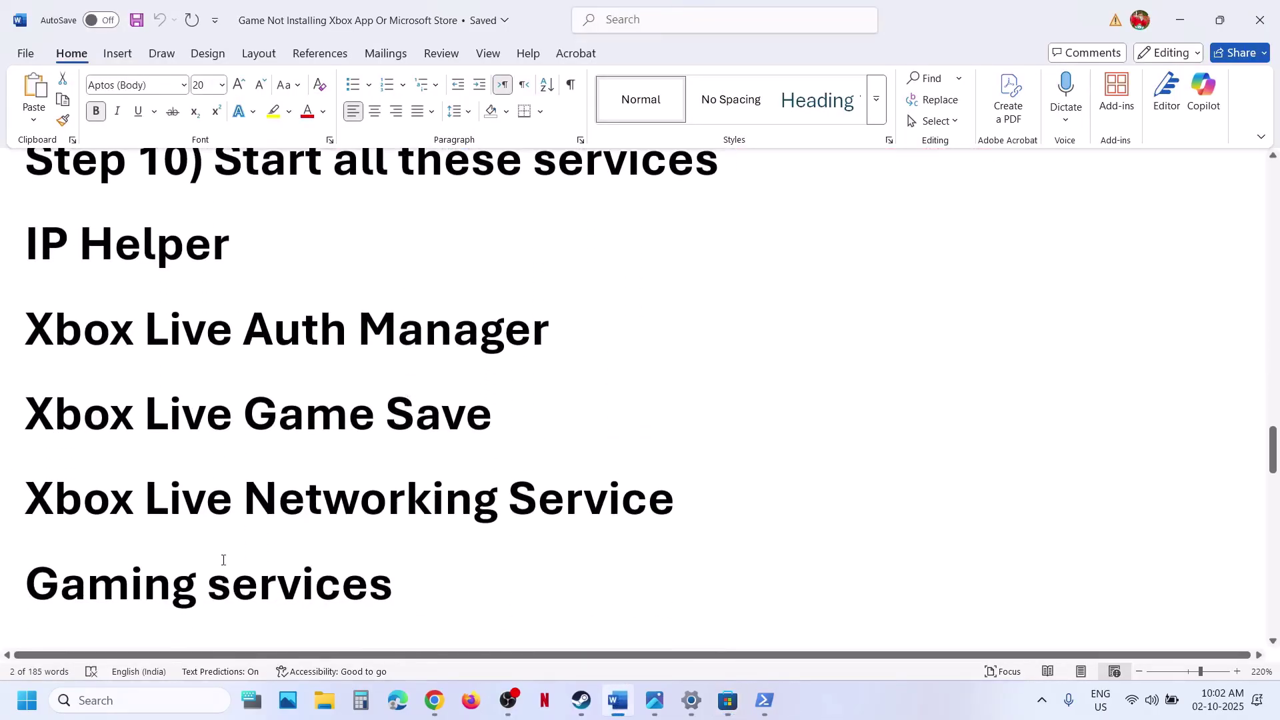
pyautogui.click(122, 700)
pyautogui.write('services')
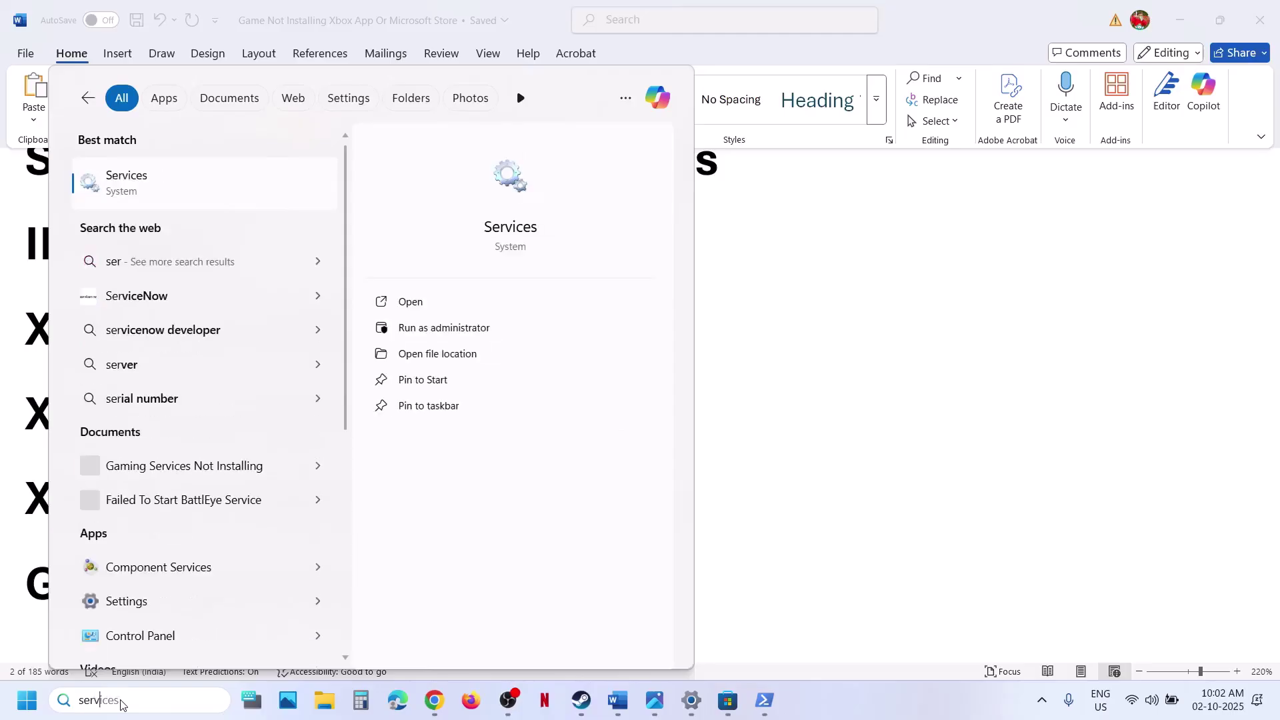
pyautogui.press('Return')
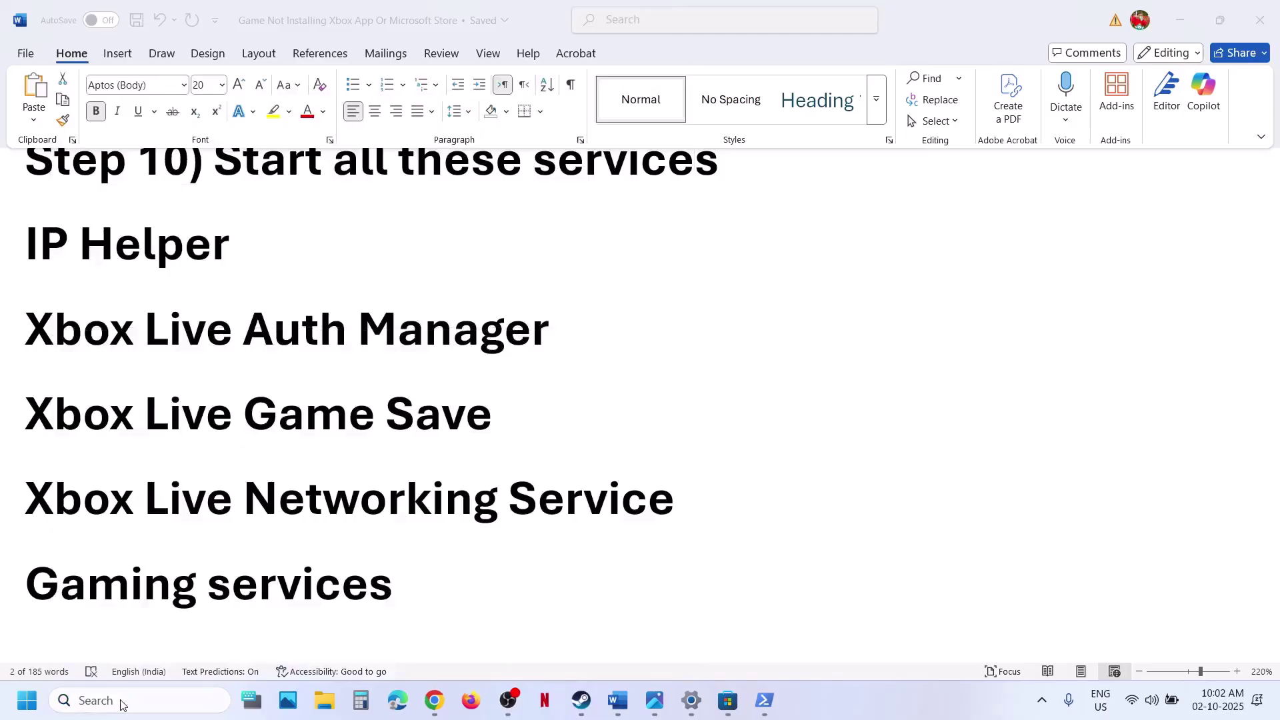
# - Keep IP Helper's startup type on Automatic and apply it, then jump to the X services
pyautogui.click(485, 511)
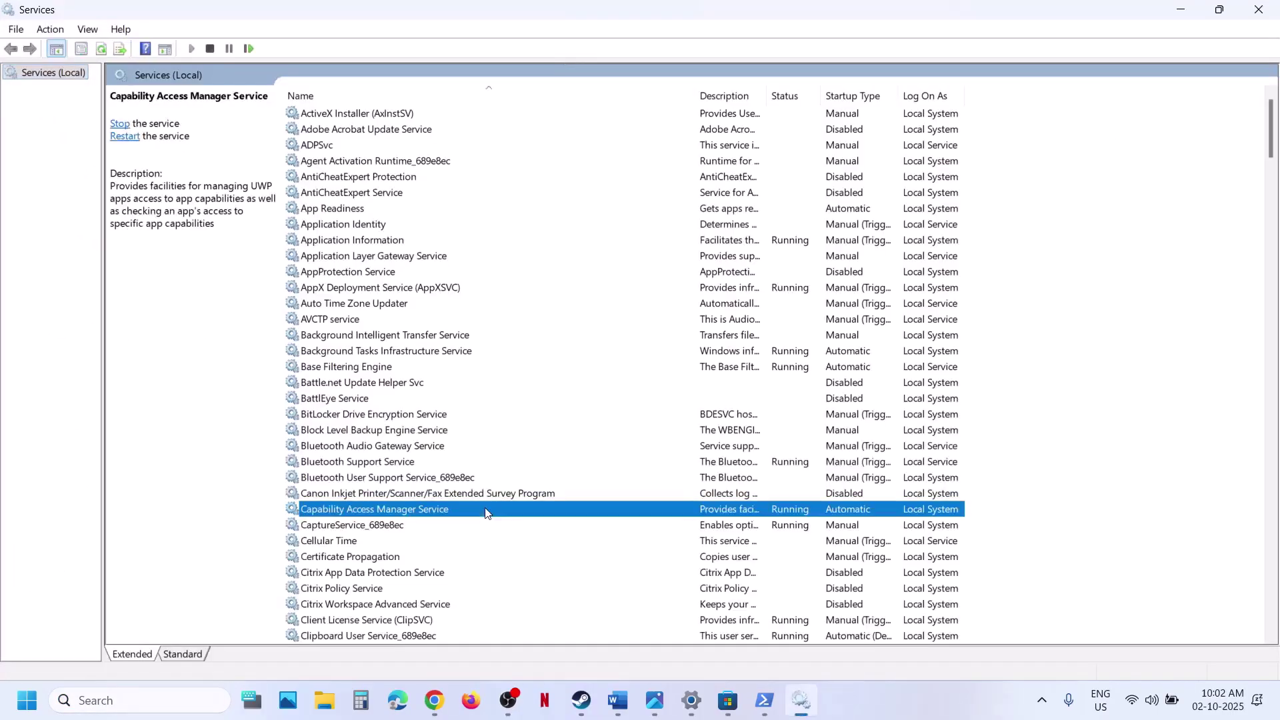
pyautogui.press('i')
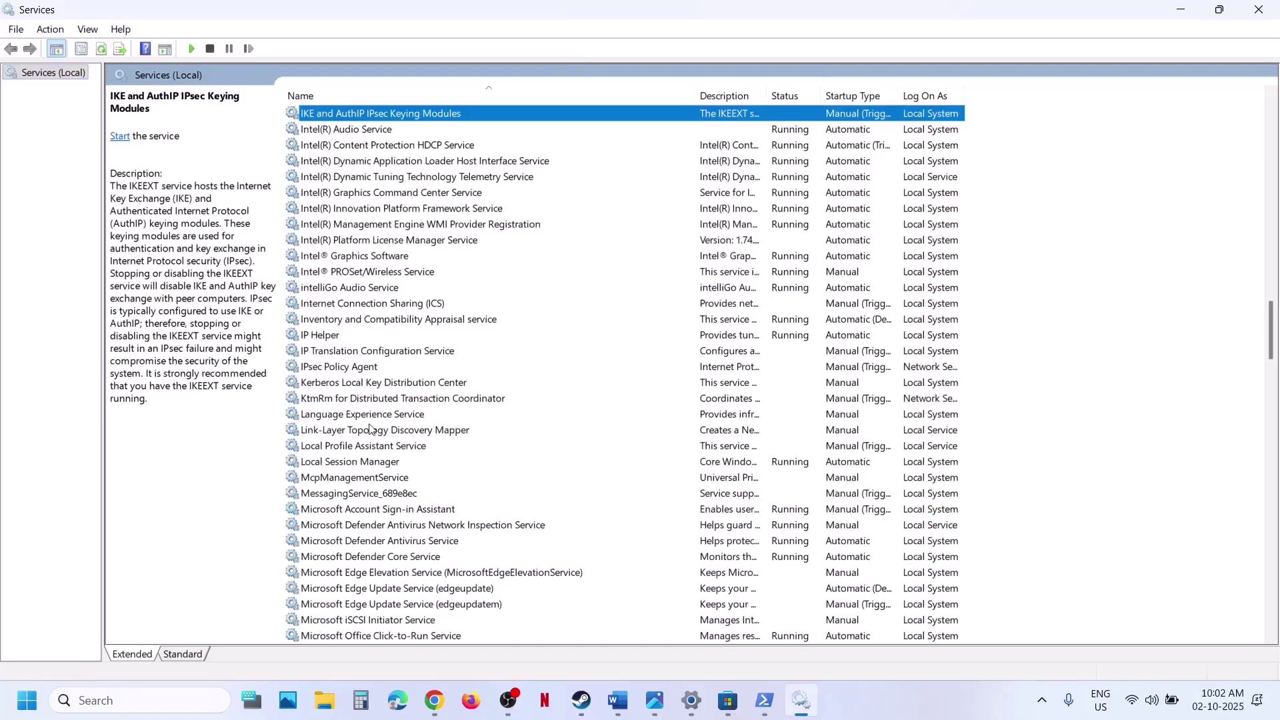
pyautogui.doubleClick(333, 334)
pyautogui.click(584, 330)
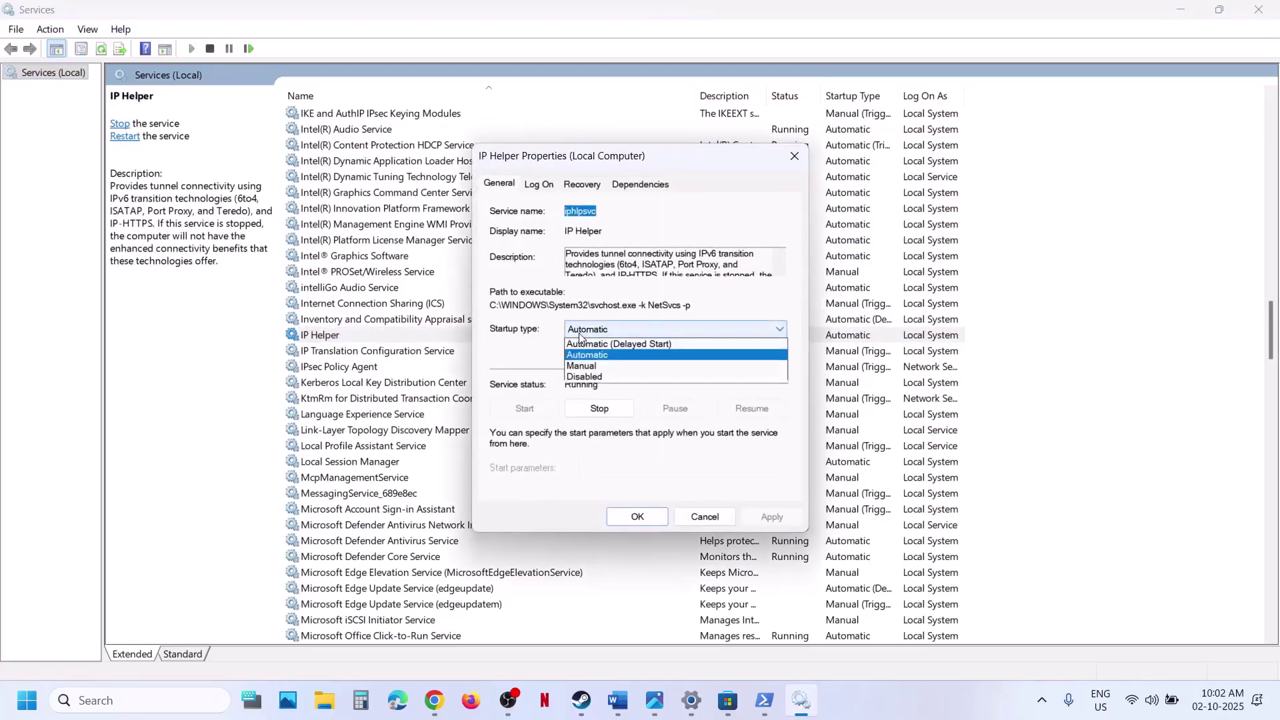
pyautogui.click(590, 355)
pyautogui.click(771, 516)
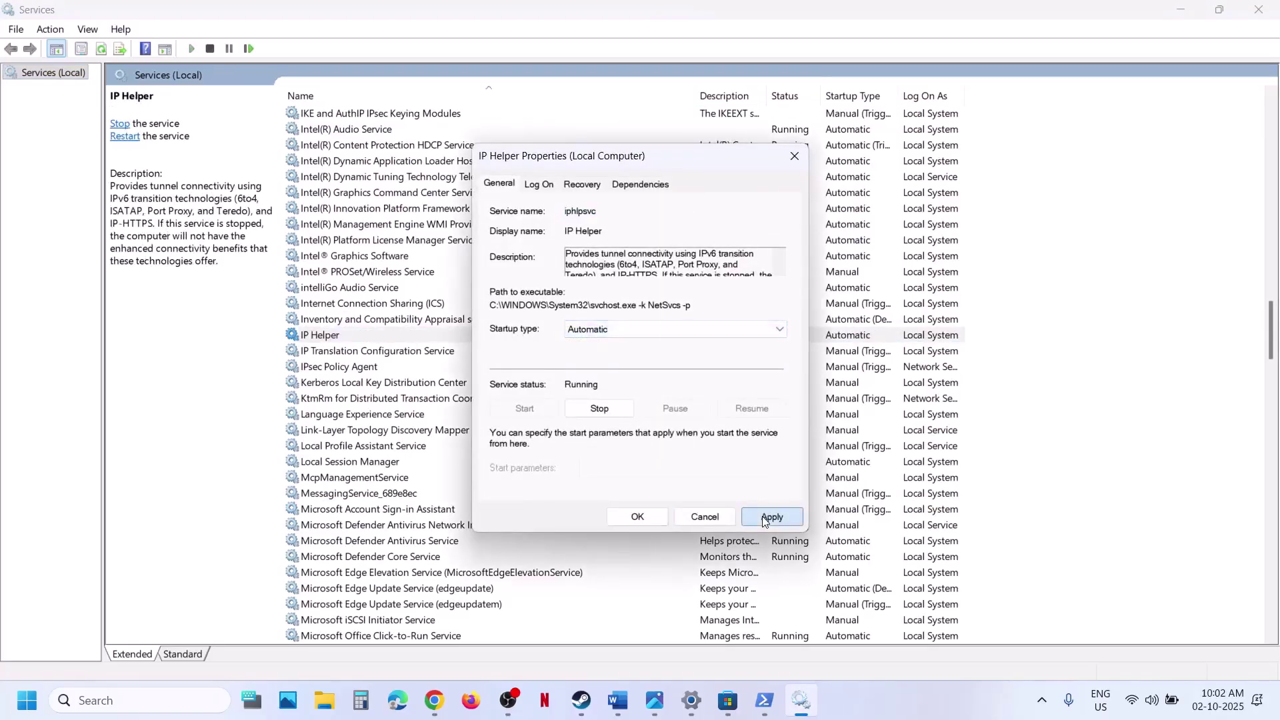
pyautogui.click(627, 517)
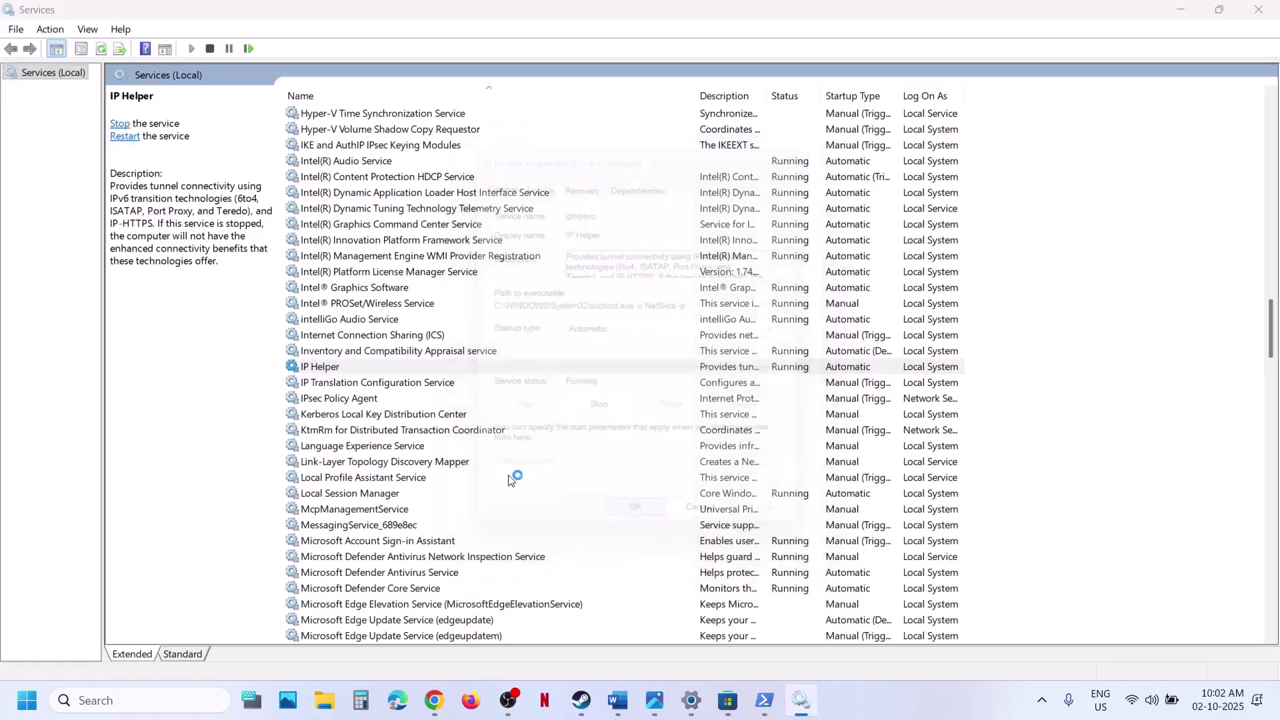
pyautogui.click(456, 465)
pyautogui.press('x')
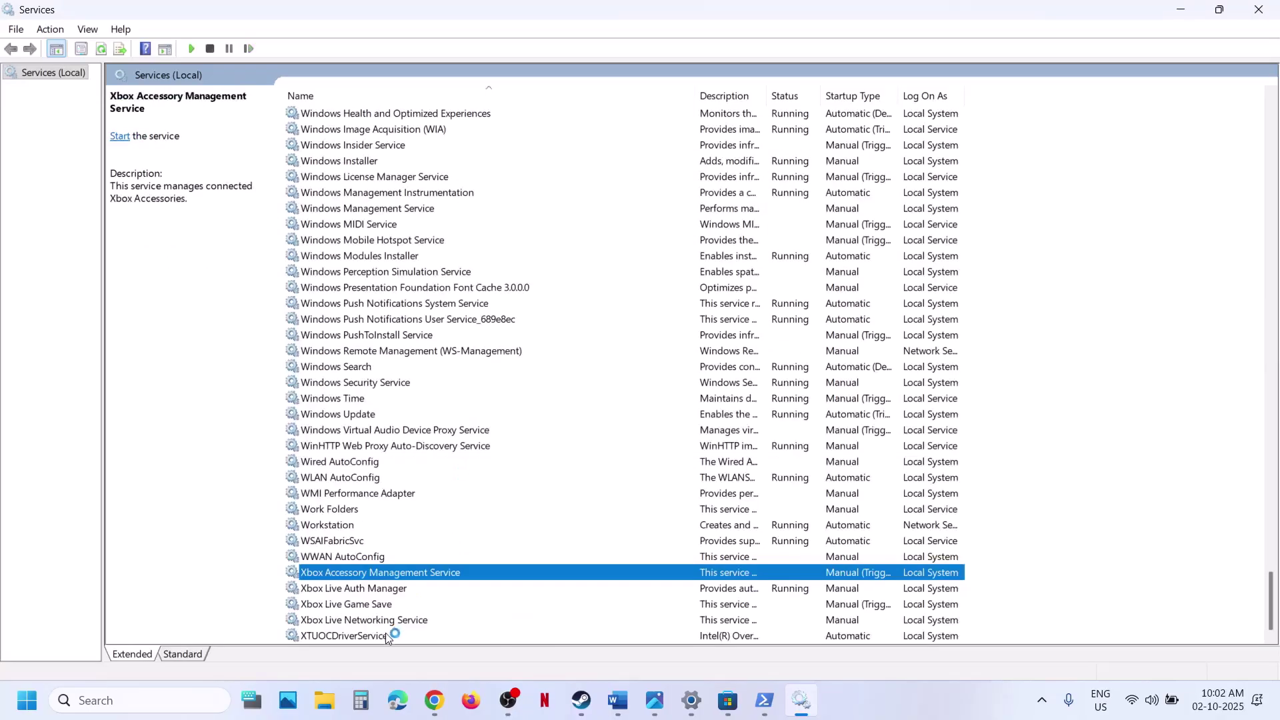
# - Set Xbox Accessory Management Service to Automatic and start it
pyautogui.doubleClick(374, 573)
pyautogui.click(592, 336)
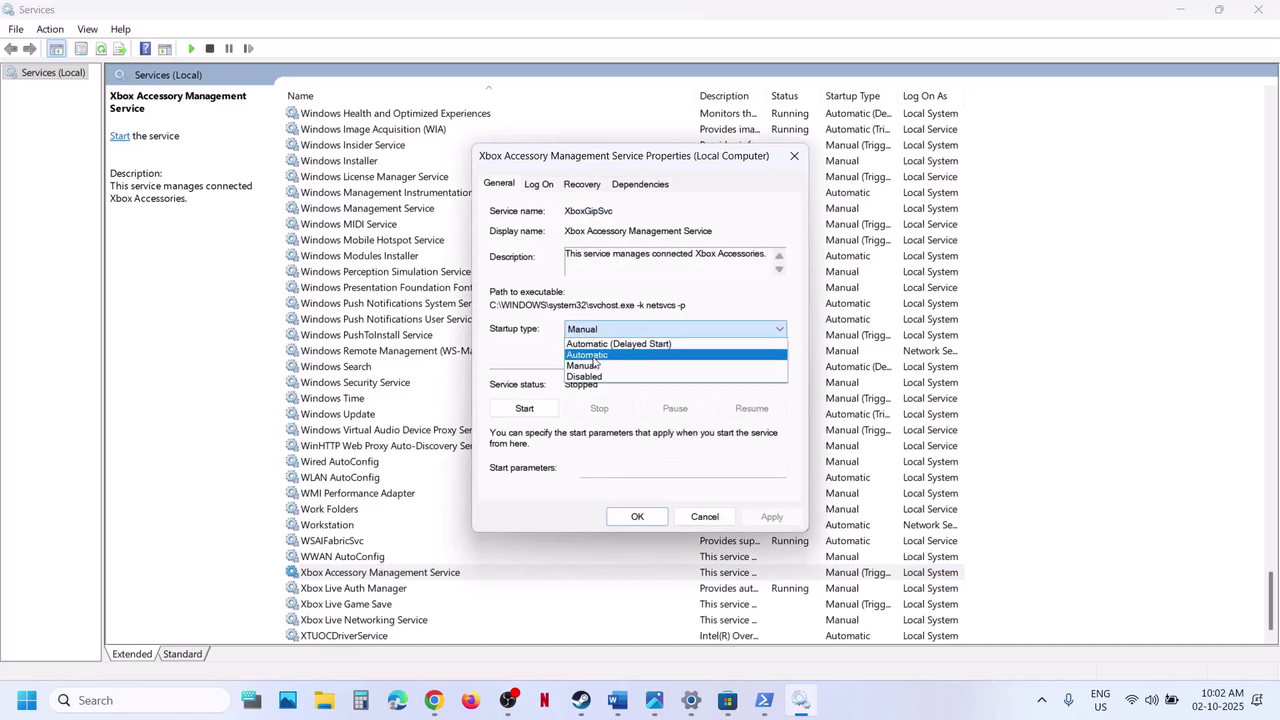
pyautogui.click(593, 345)
pyautogui.click(757, 516)
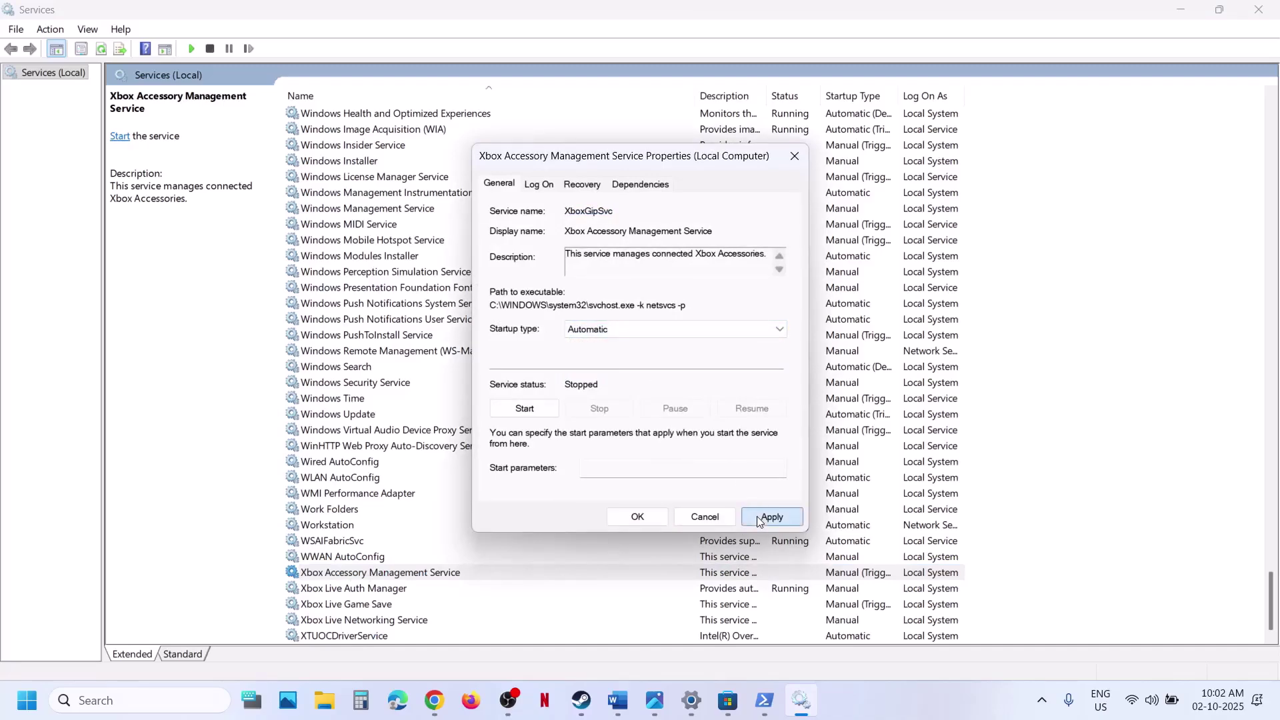
pyautogui.click(540, 408)
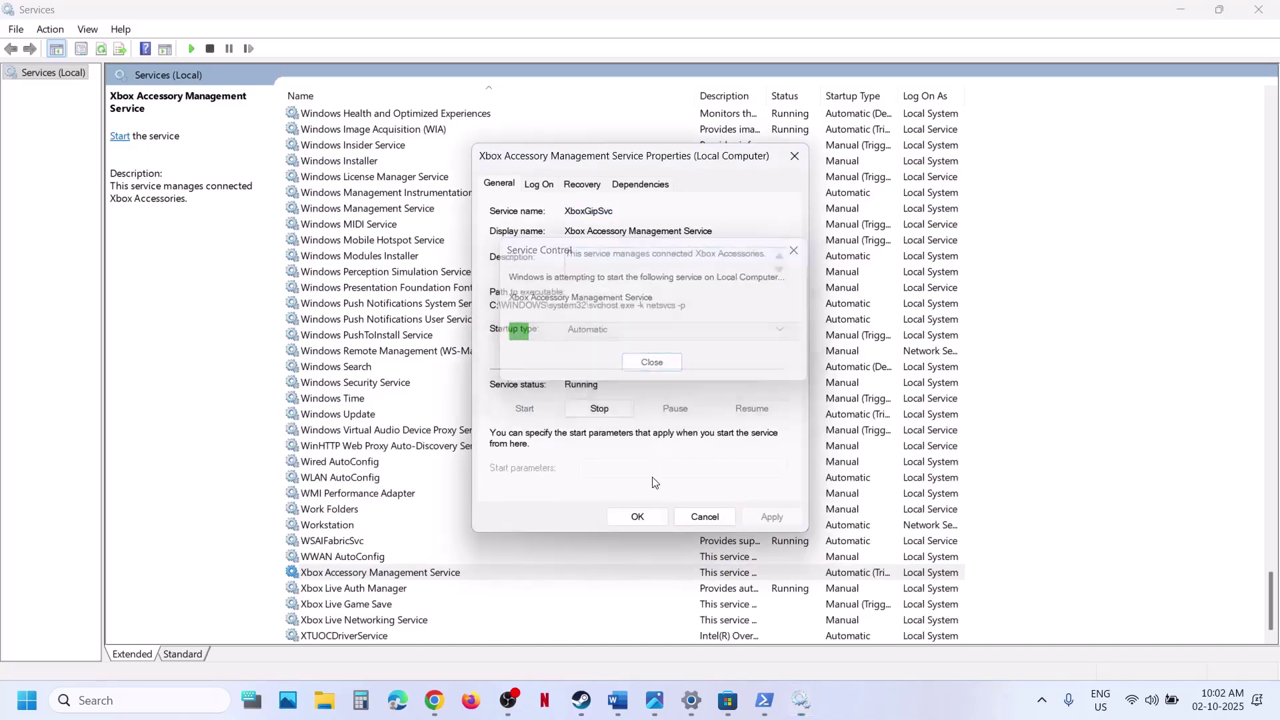
pyautogui.click(638, 516)
# - Set Xbox Live Auth Manager's startup type to Automatic
pyautogui.doubleClick(401, 586)
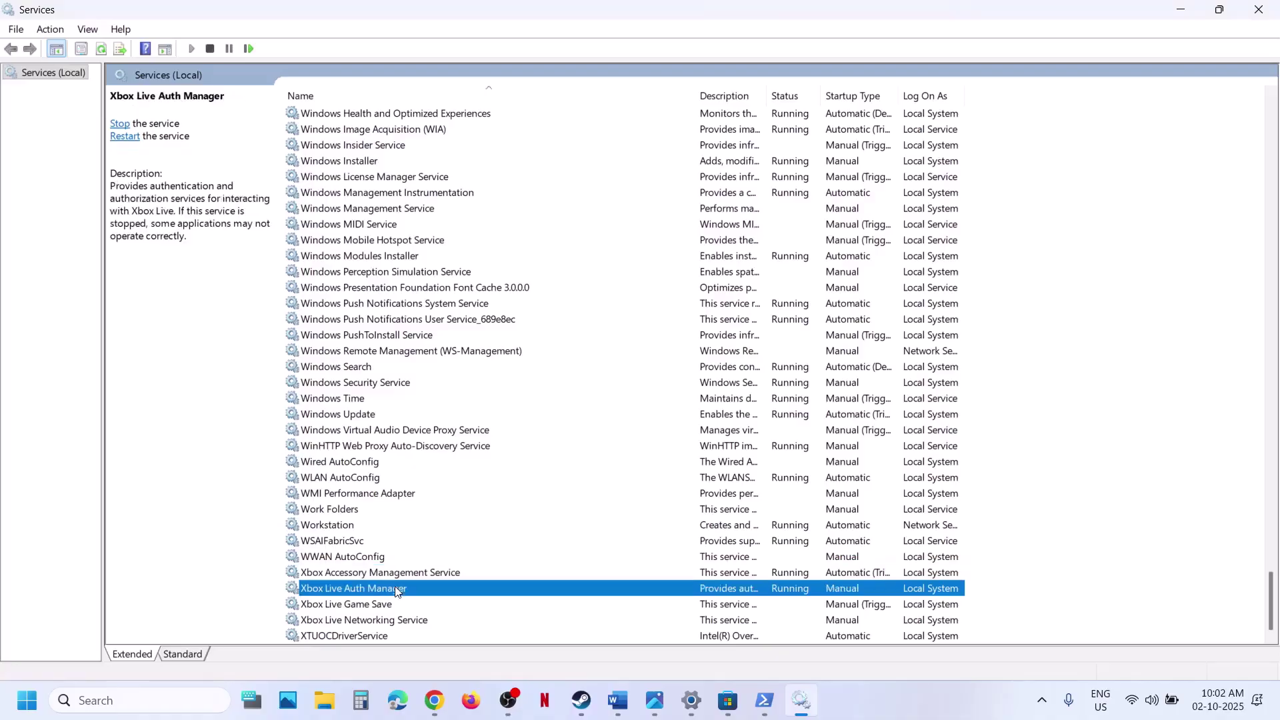
pyautogui.click(587, 331)
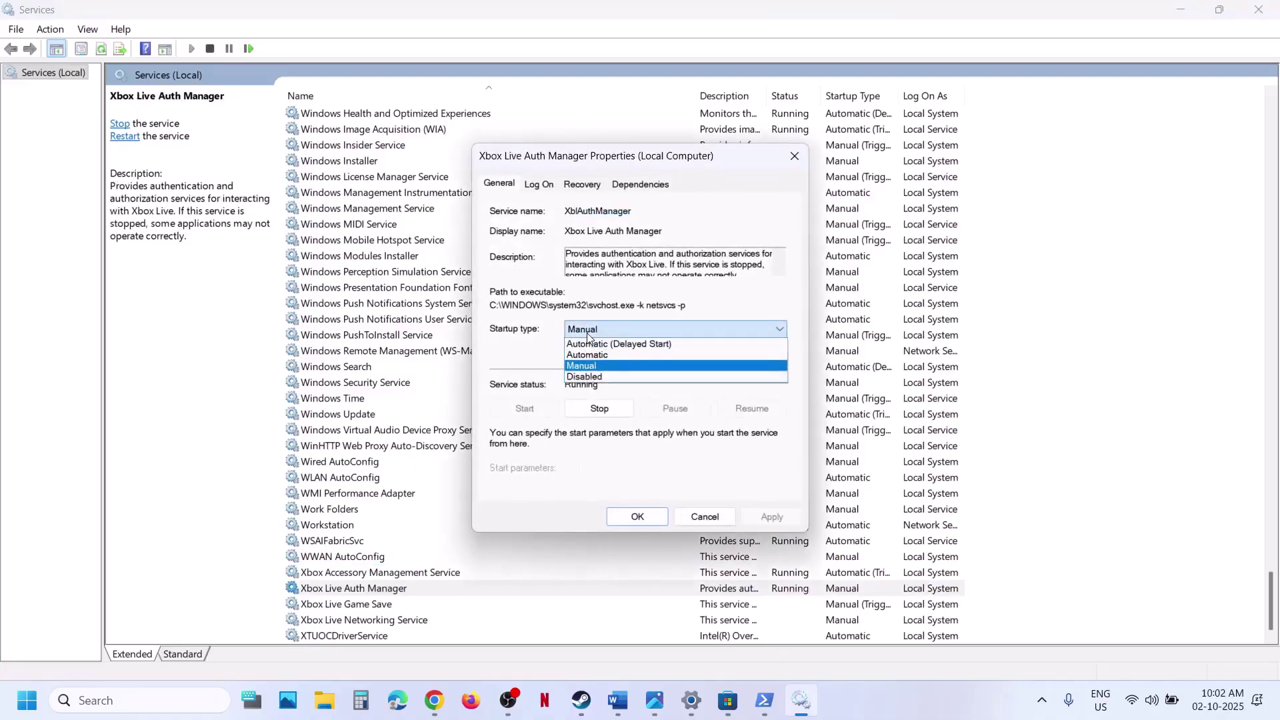
pyautogui.click(596, 355)
pyautogui.click(769, 520)
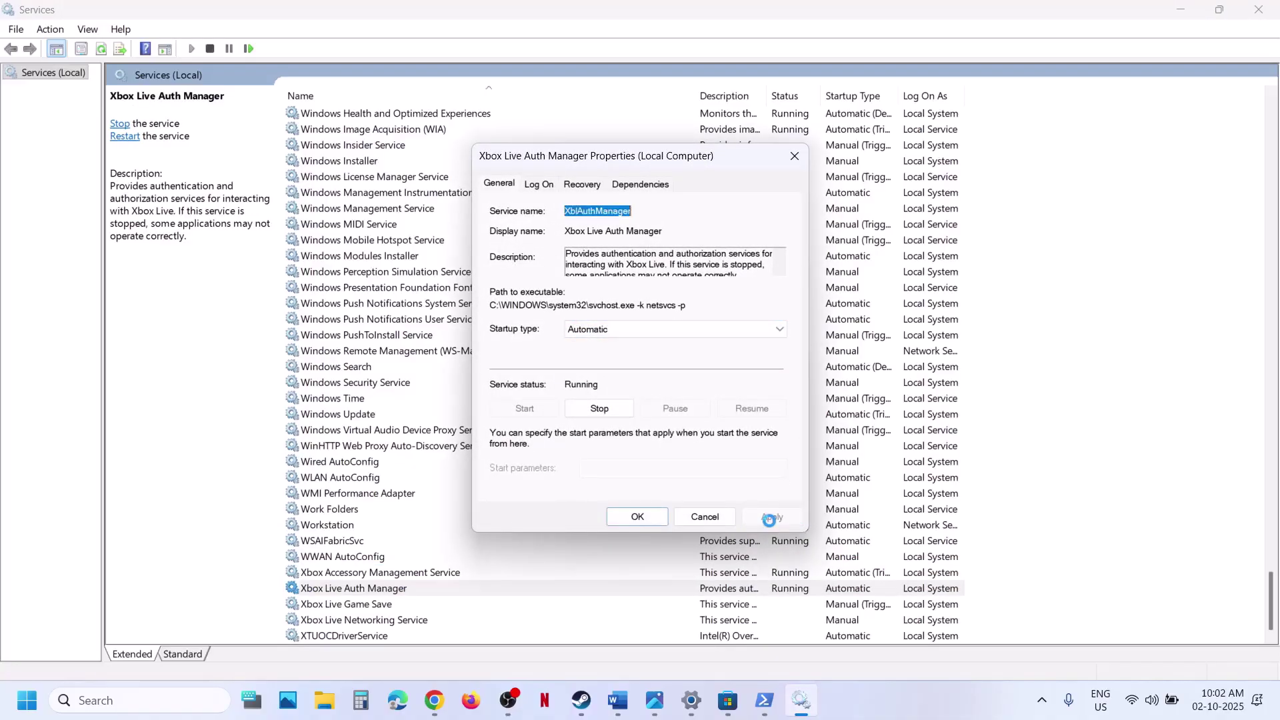
pyautogui.click(637, 517)
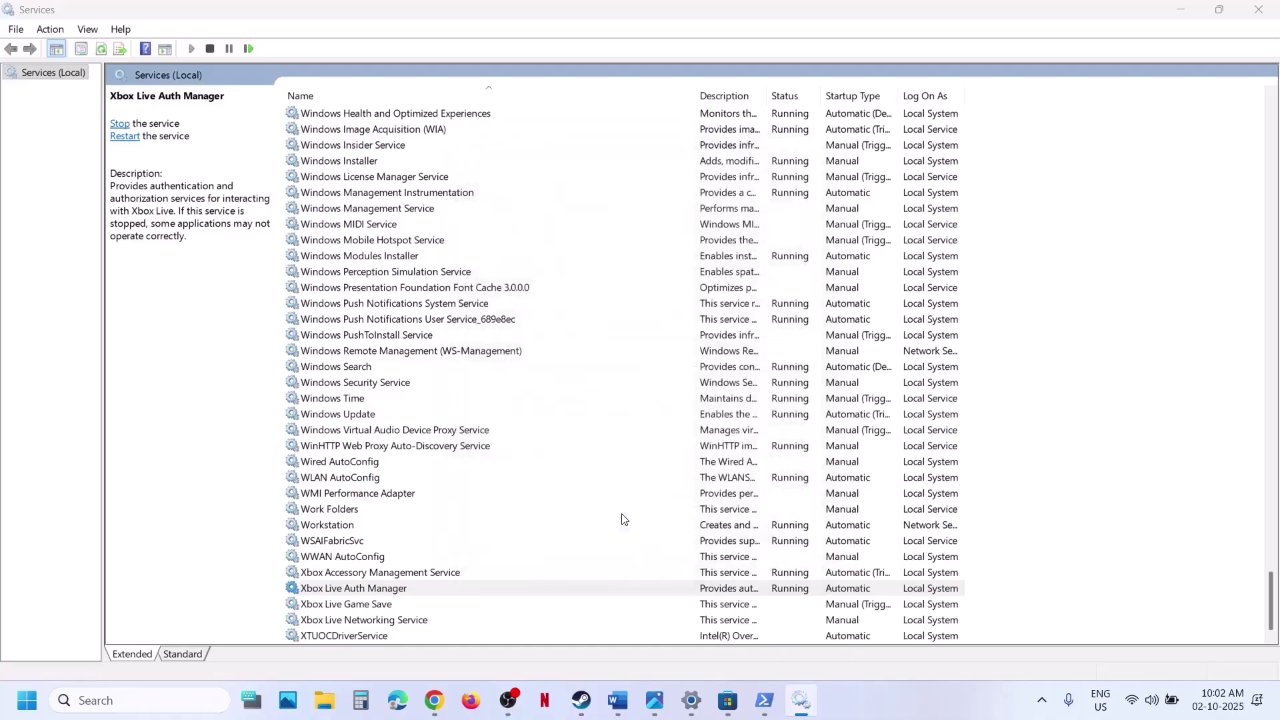
# - Set Xbox Live Game Save to Automatic and start it
pyautogui.click(359, 606)
pyautogui.doubleClick(358, 606)
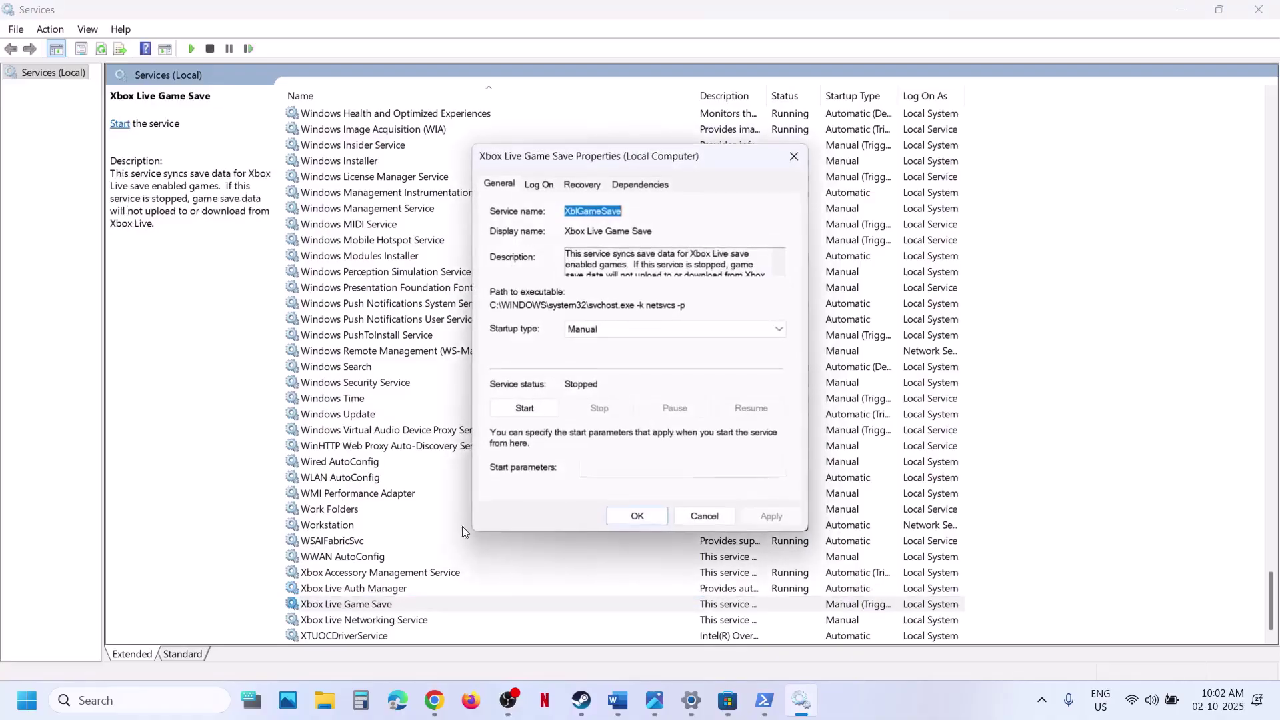
pyautogui.click(611, 327)
pyautogui.click(602, 355)
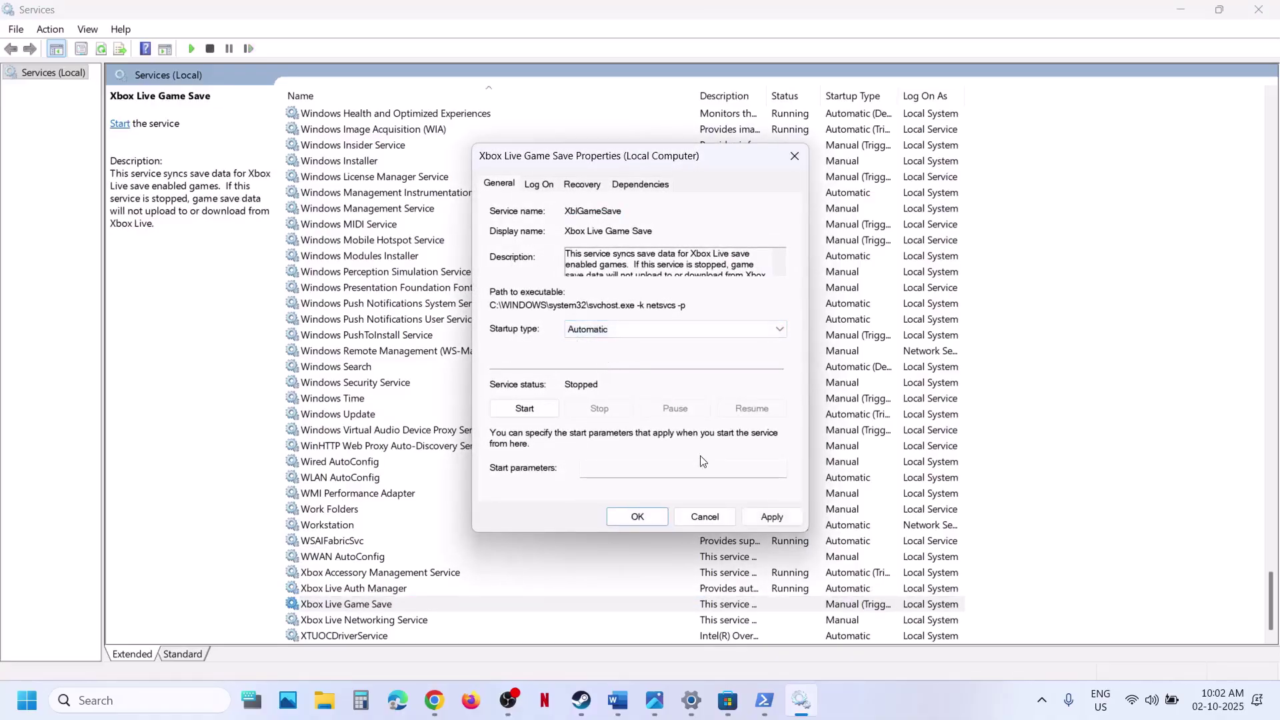
pyautogui.click(772, 516)
pyautogui.click(525, 408)
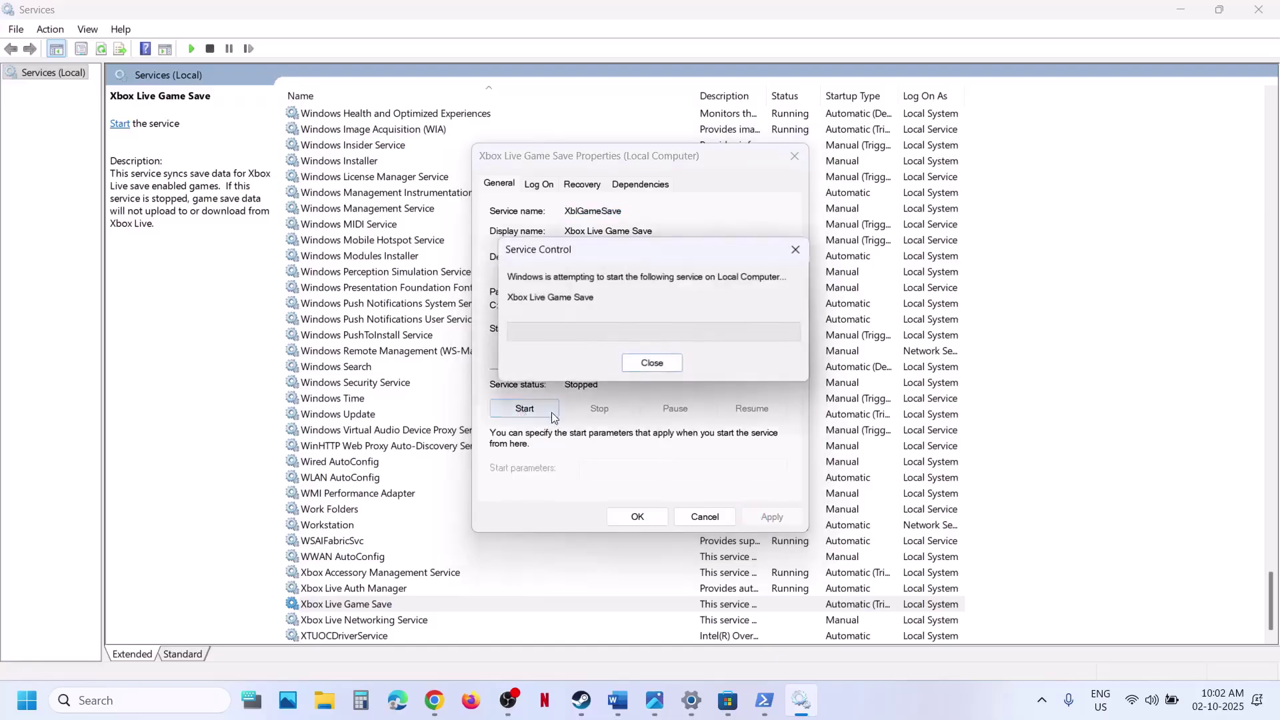
pyautogui.click(637, 517)
# - Set Xbox Live Networking Service to Automatic and start it
pyautogui.click(411, 620)
pyautogui.doubleClick(411, 620)
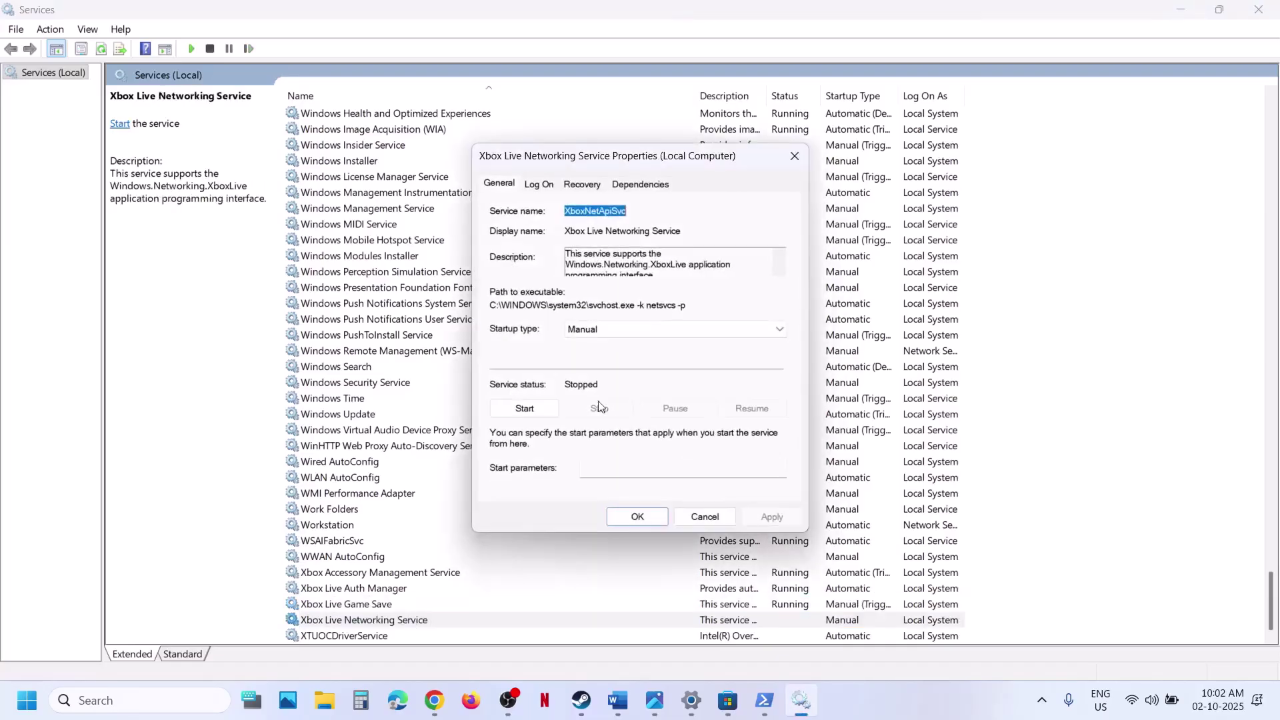
pyautogui.click(591, 329)
pyautogui.click(595, 356)
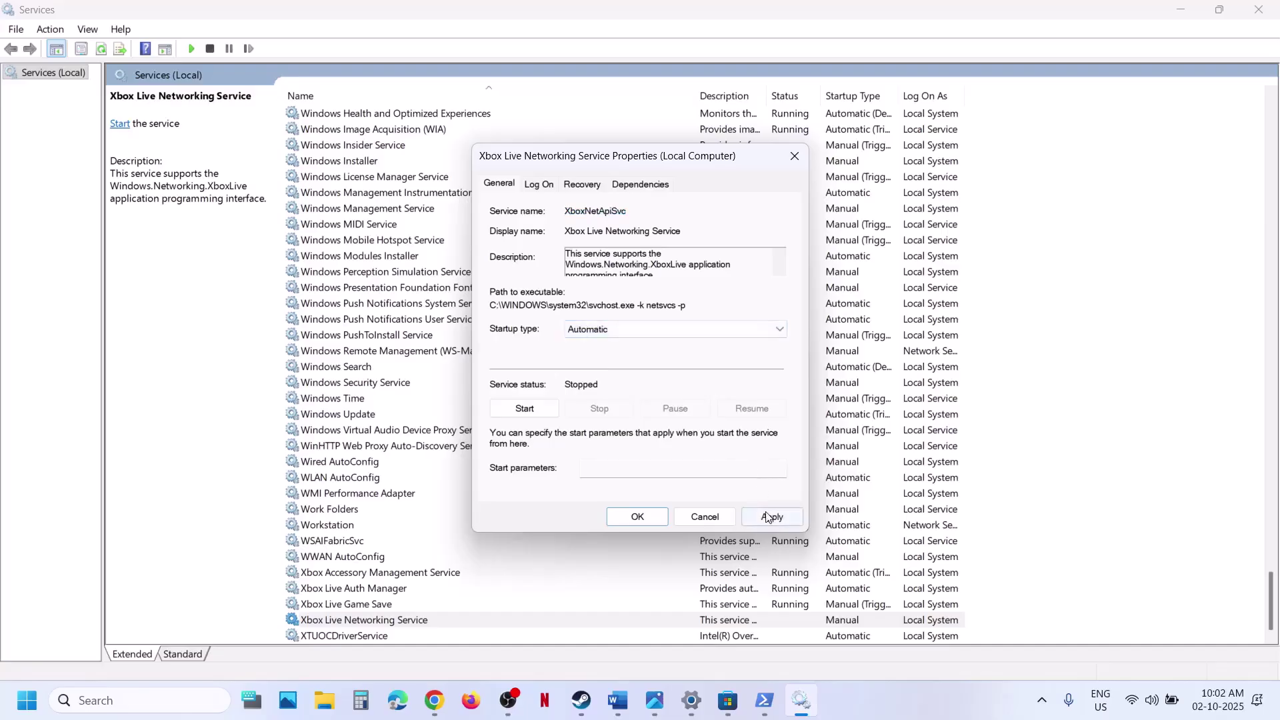
pyautogui.click(768, 517)
pyautogui.click(530, 408)
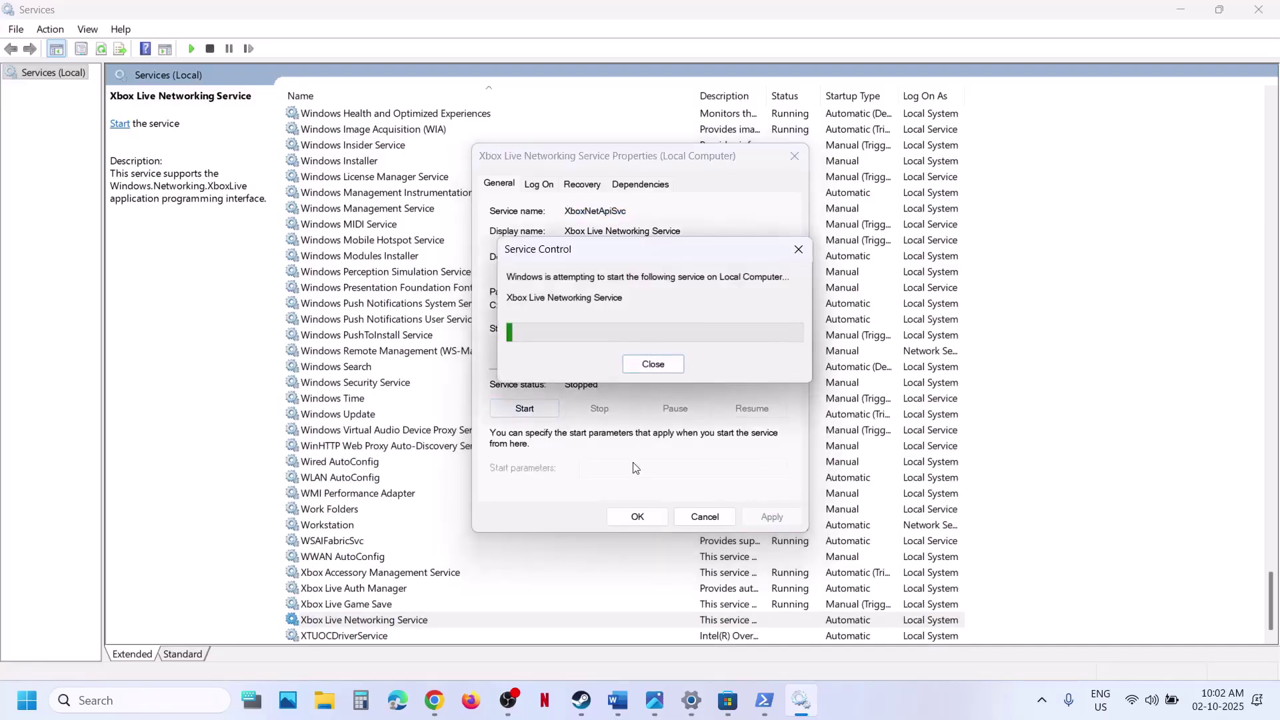
pyautogui.click(637, 517)
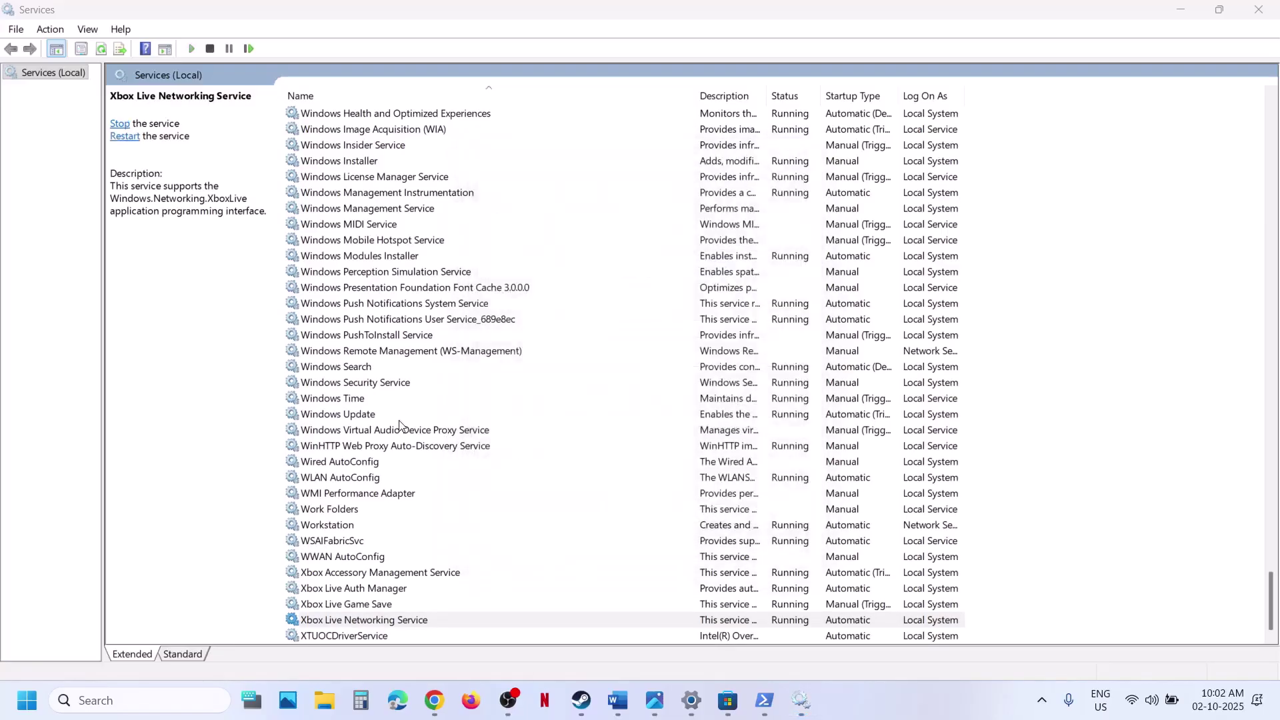
# - Keep Windows Update's startup type on Automatic and apply it
pyautogui.click(371, 414)
pyautogui.doubleClick(371, 415)
pyautogui.click(595, 331)
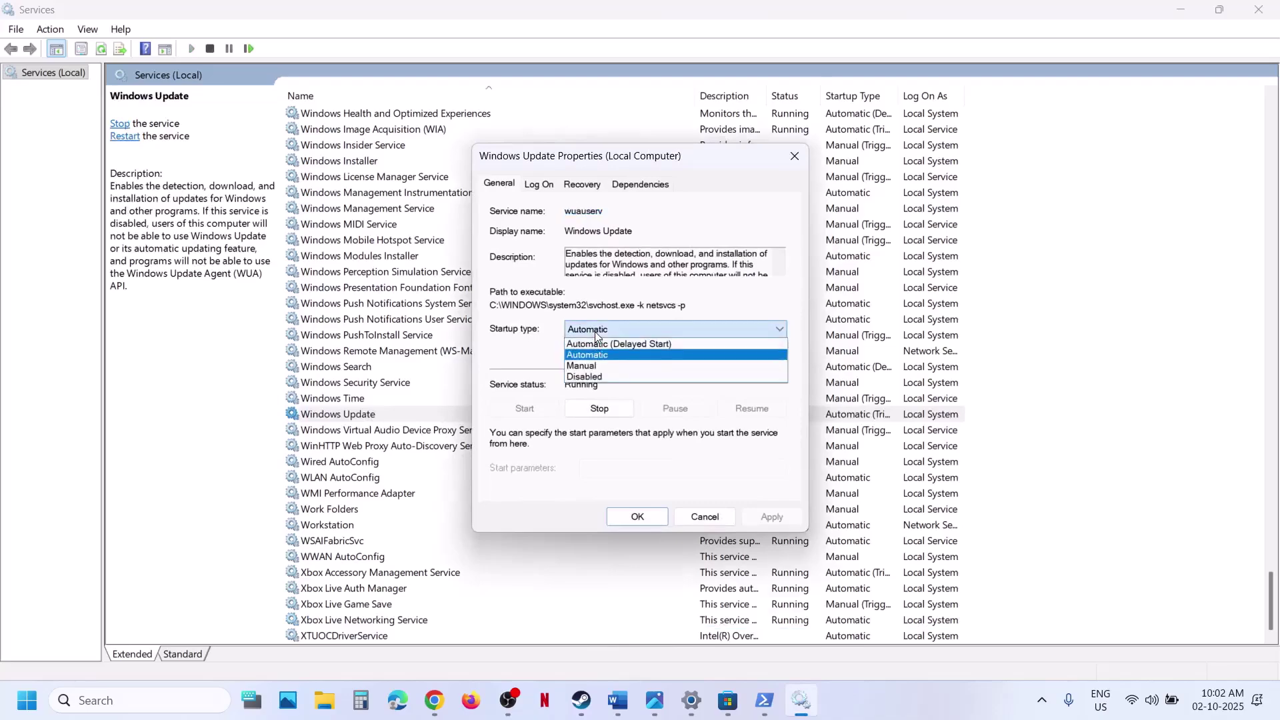
pyautogui.click(601, 358)
pyautogui.click(770, 517)
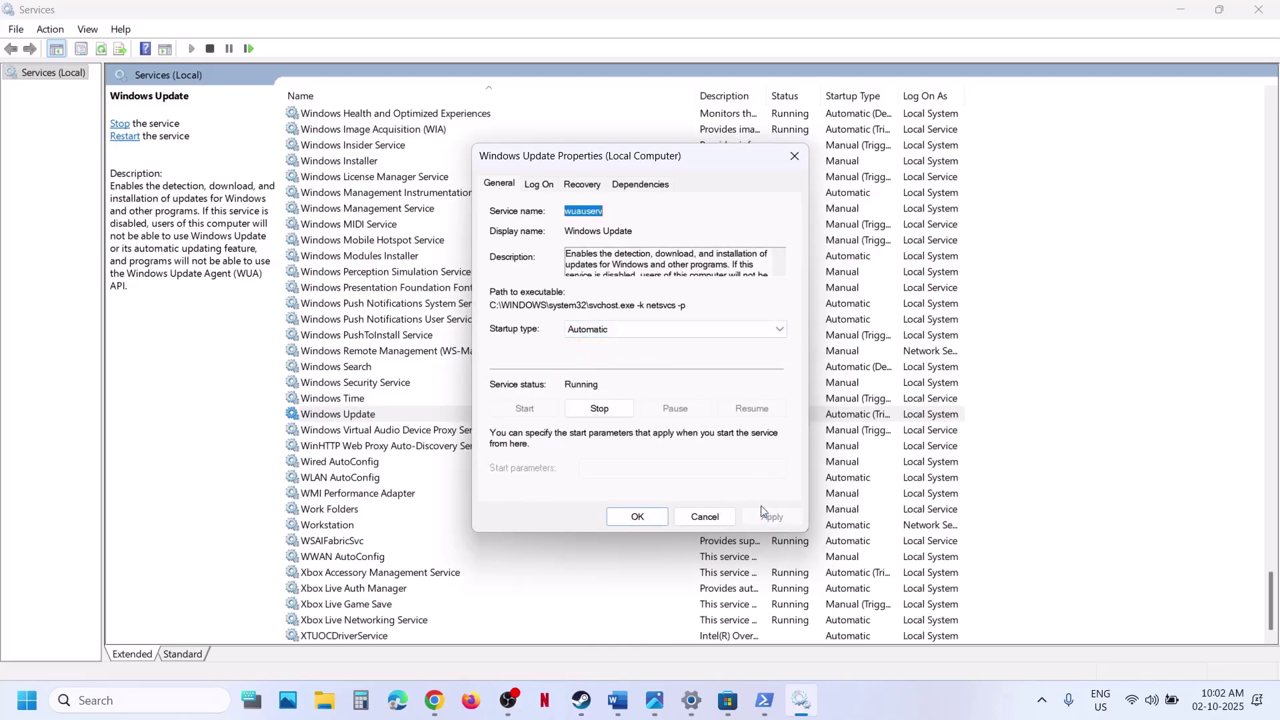
pyautogui.click(636, 515)
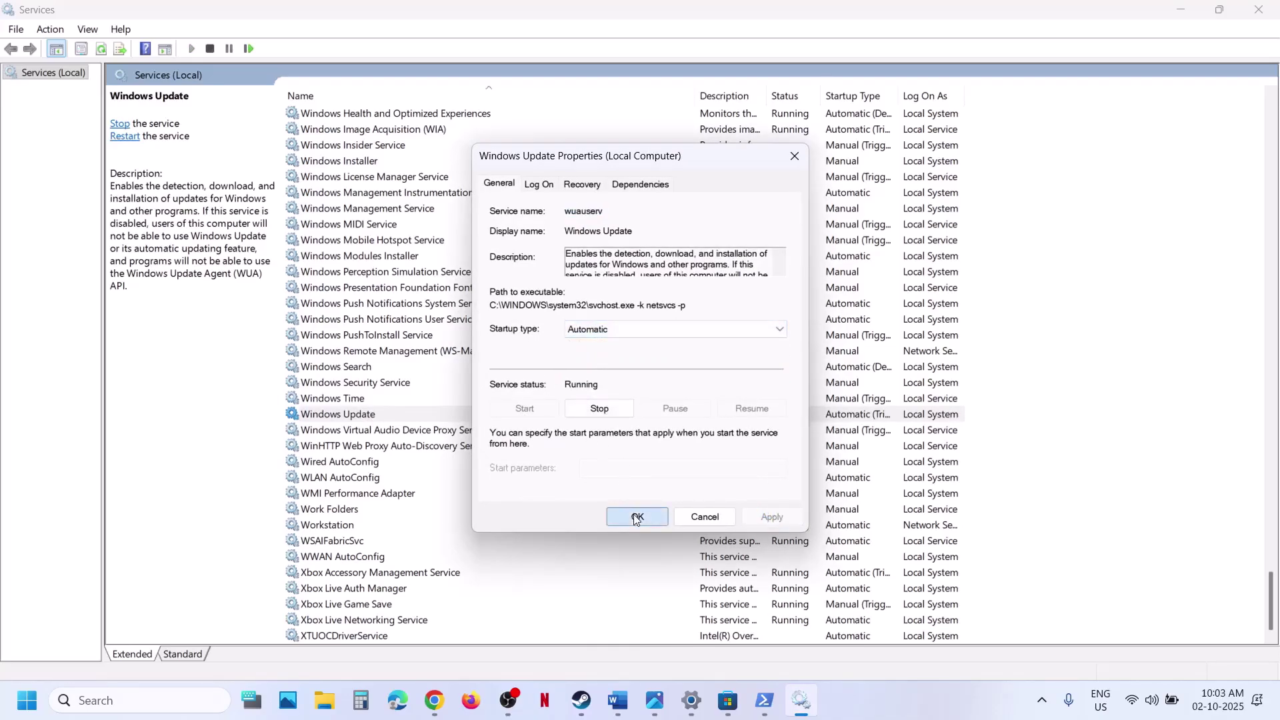
# - Change Microsoft Store Install Service from Manual to Automatic startup
pyautogui.click(365, 227)
pyautogui.press('m')
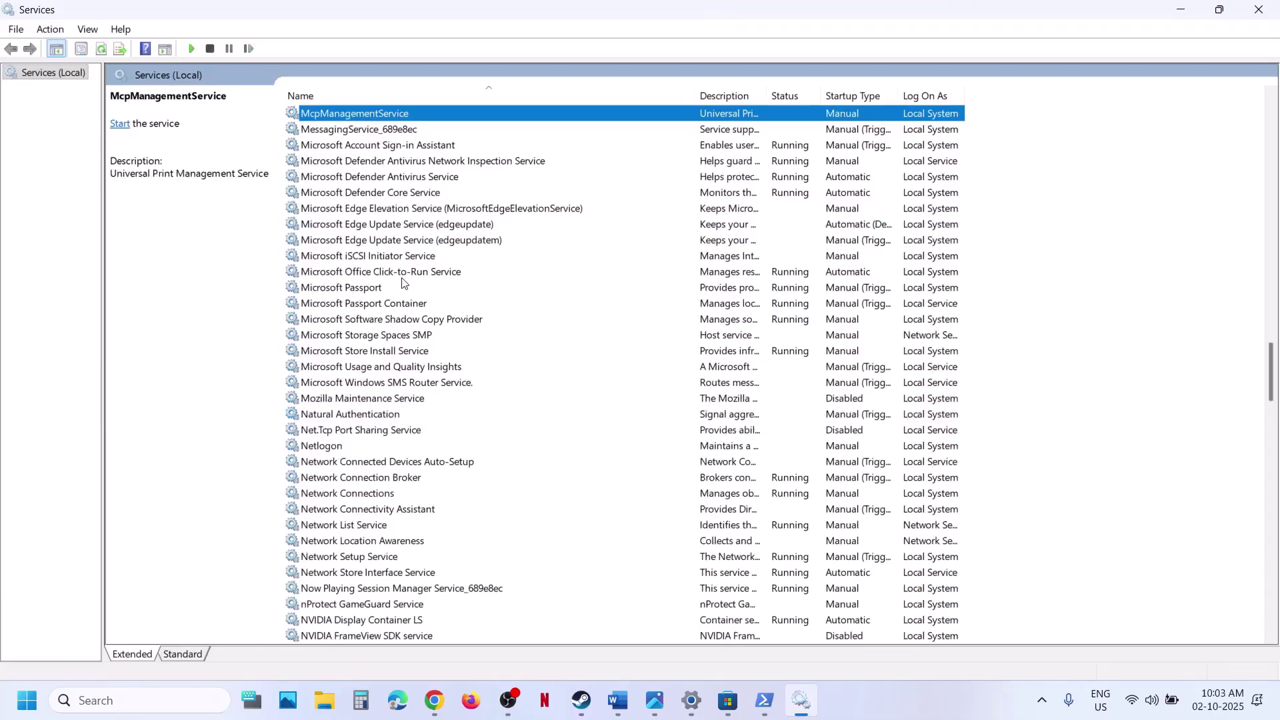
pyautogui.click(384, 352)
pyautogui.doubleClick(440, 352)
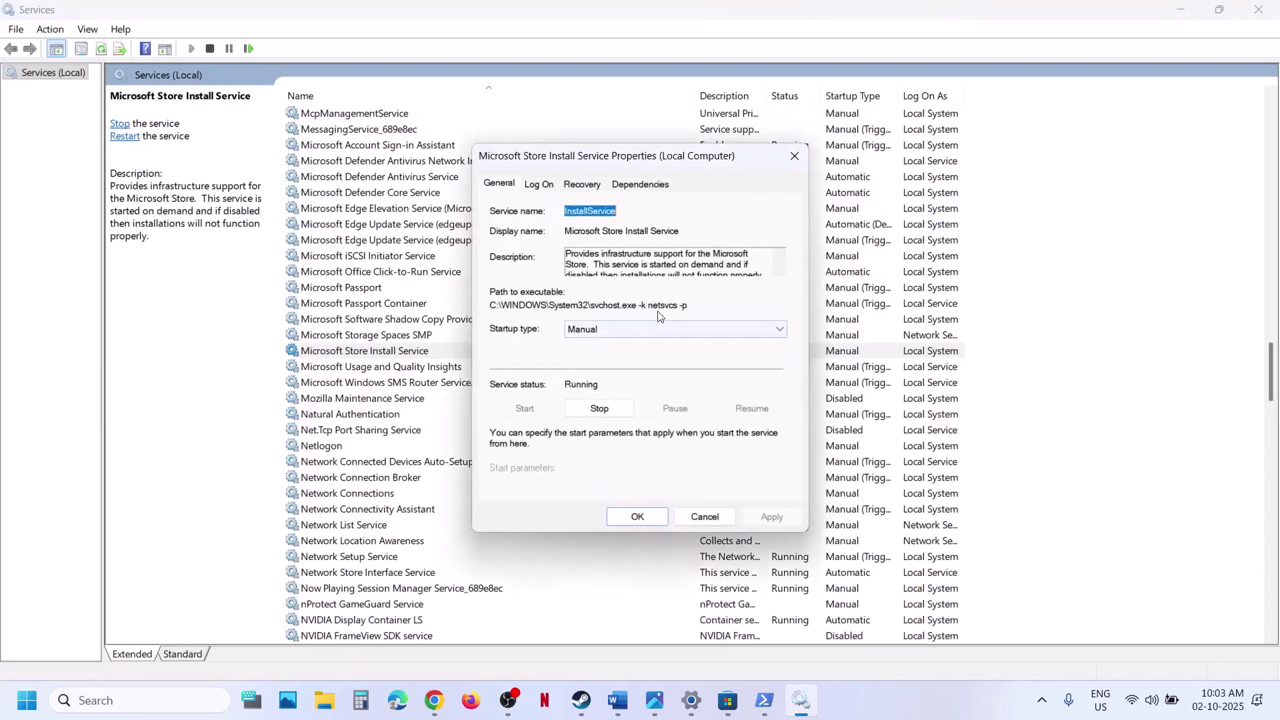
pyautogui.click(623, 330)
pyautogui.click(605, 355)
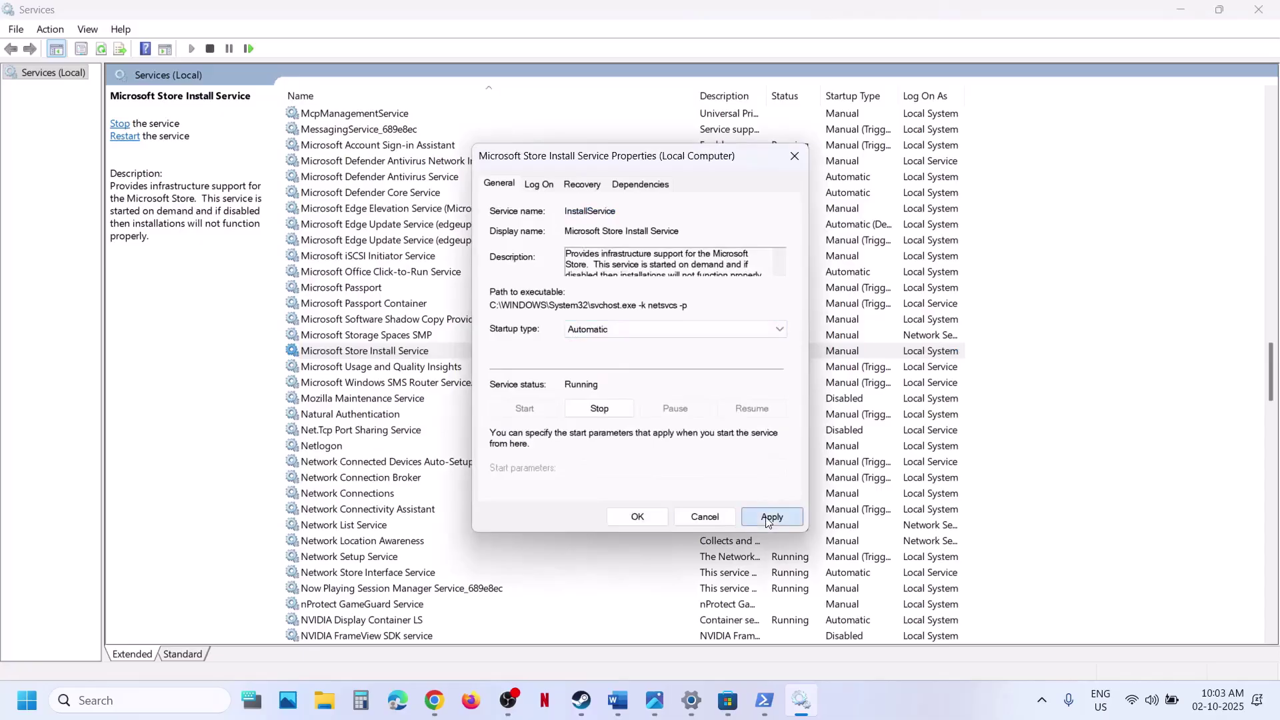
pyautogui.click(768, 515)
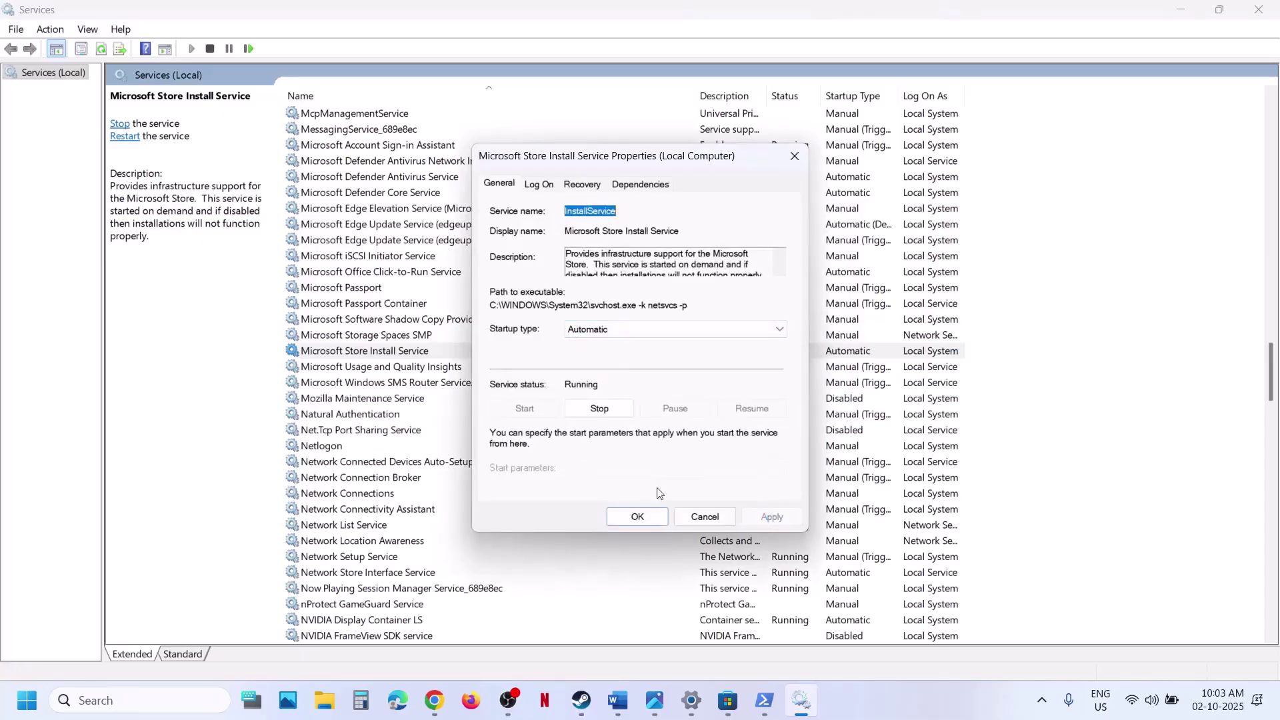
pyautogui.click(631, 515)
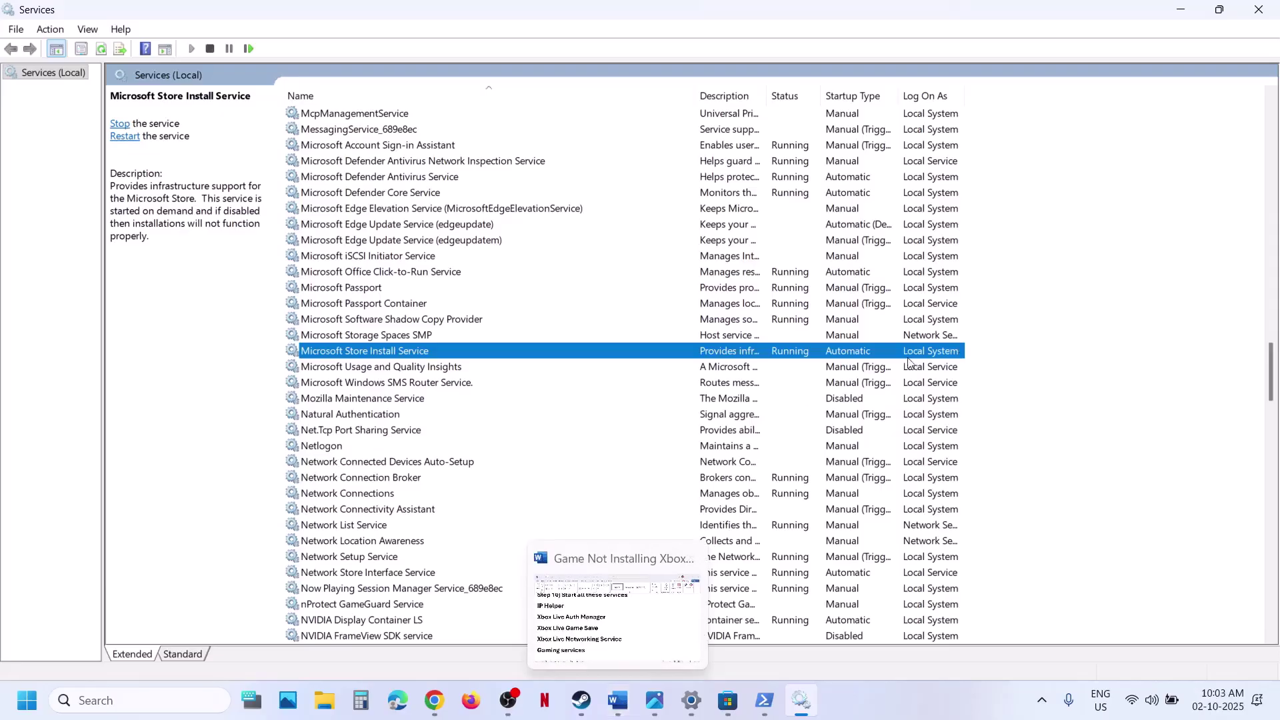
# - Jump to the G services and restart each of the two Gaming Services entries
pyautogui.click(491, 418)
pyautogui.press('g')
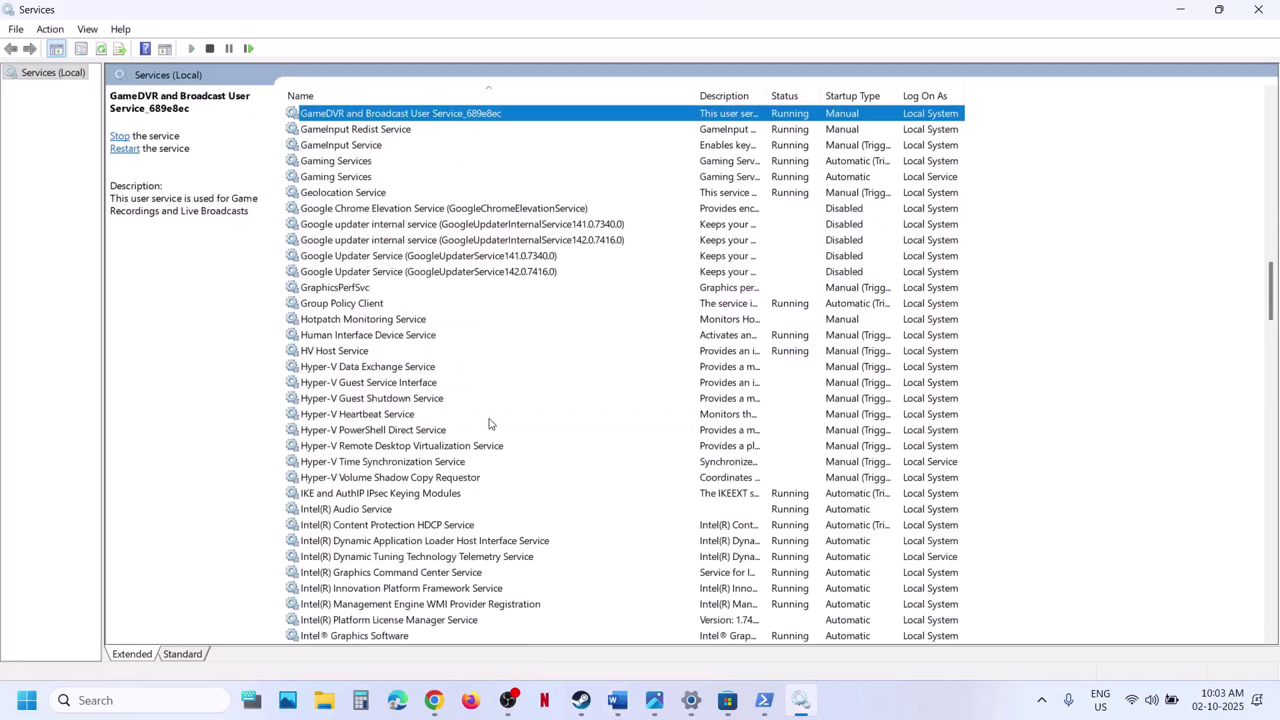
pyautogui.click(361, 163)
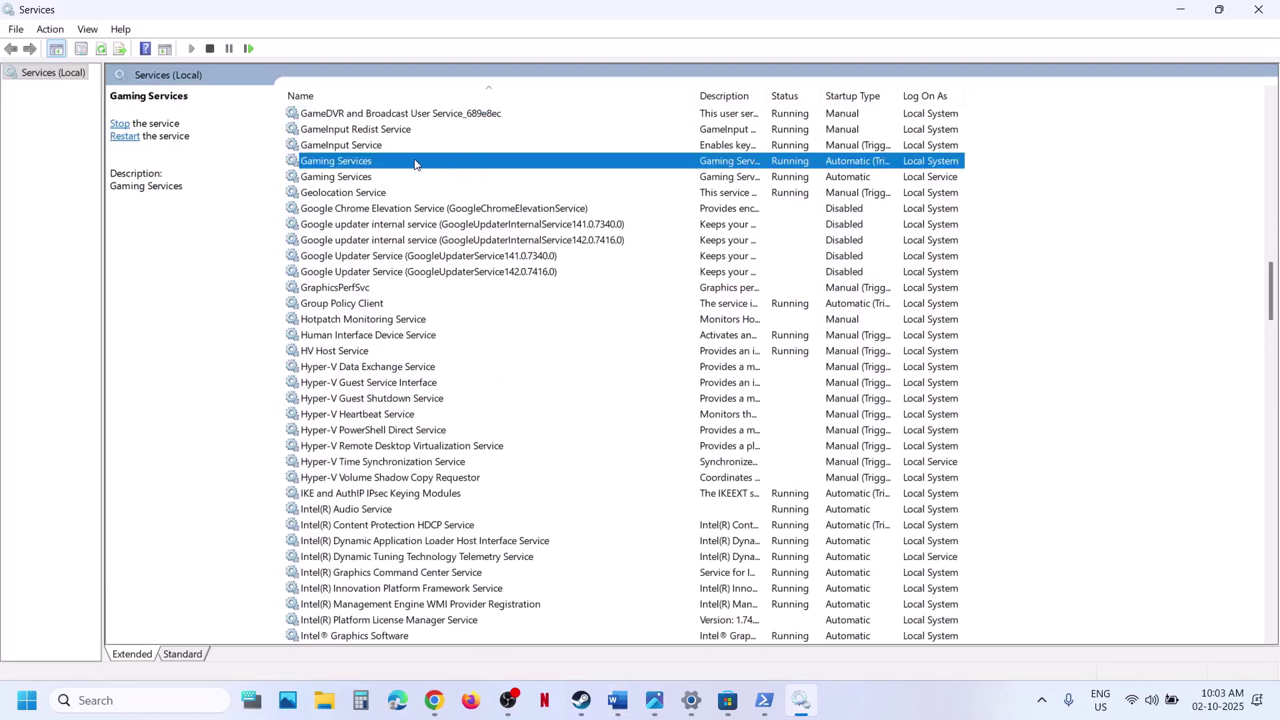
pyautogui.rightClick(445, 166)
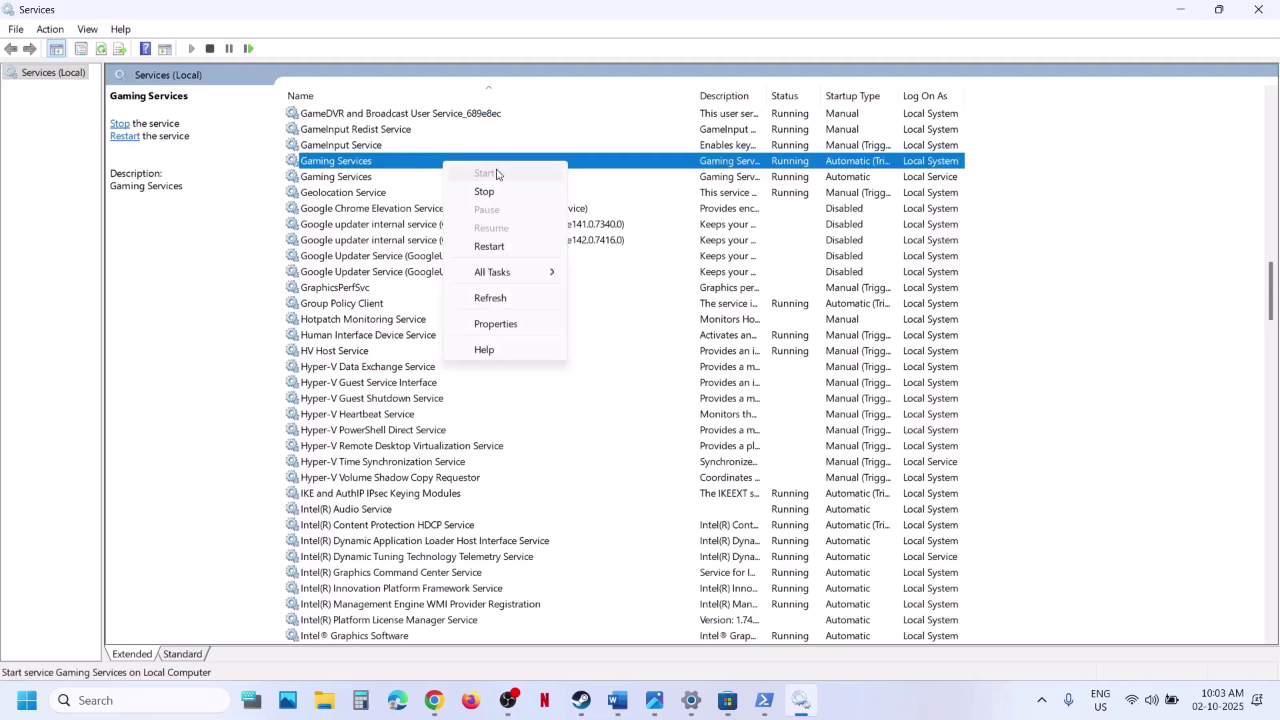
pyautogui.click(496, 247)
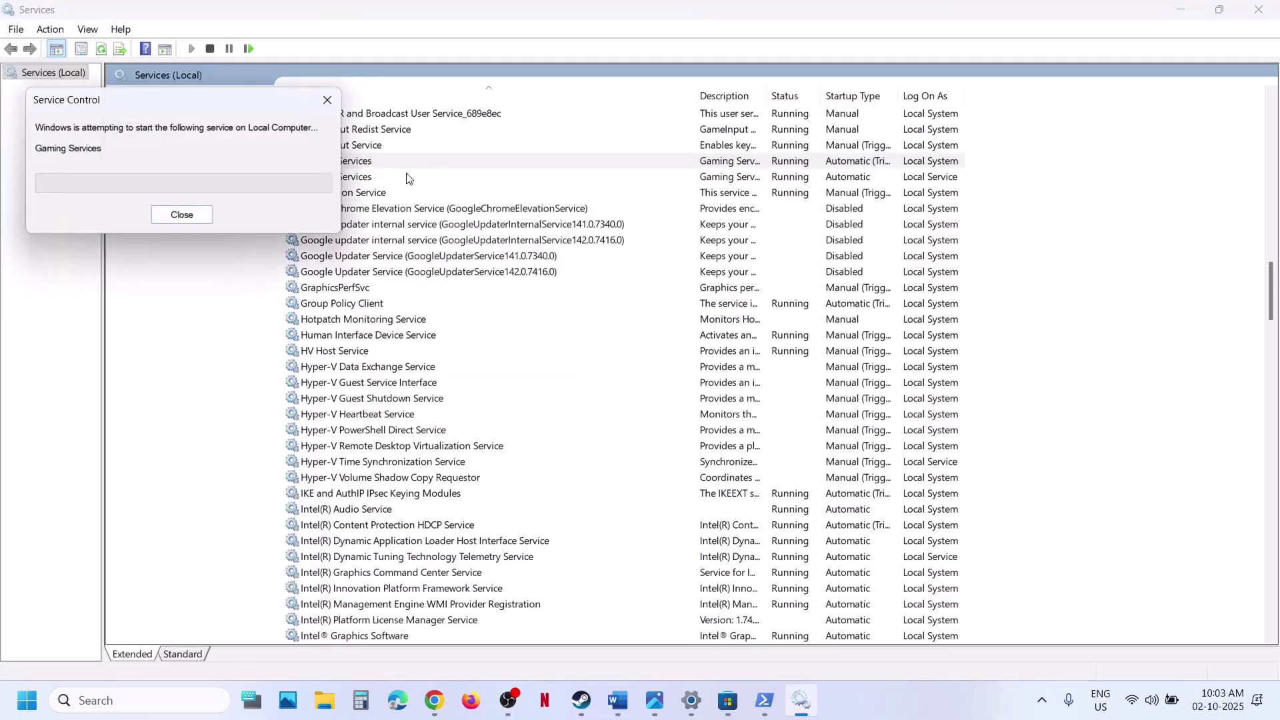
pyautogui.click(373, 181)
pyautogui.rightClick(374, 181)
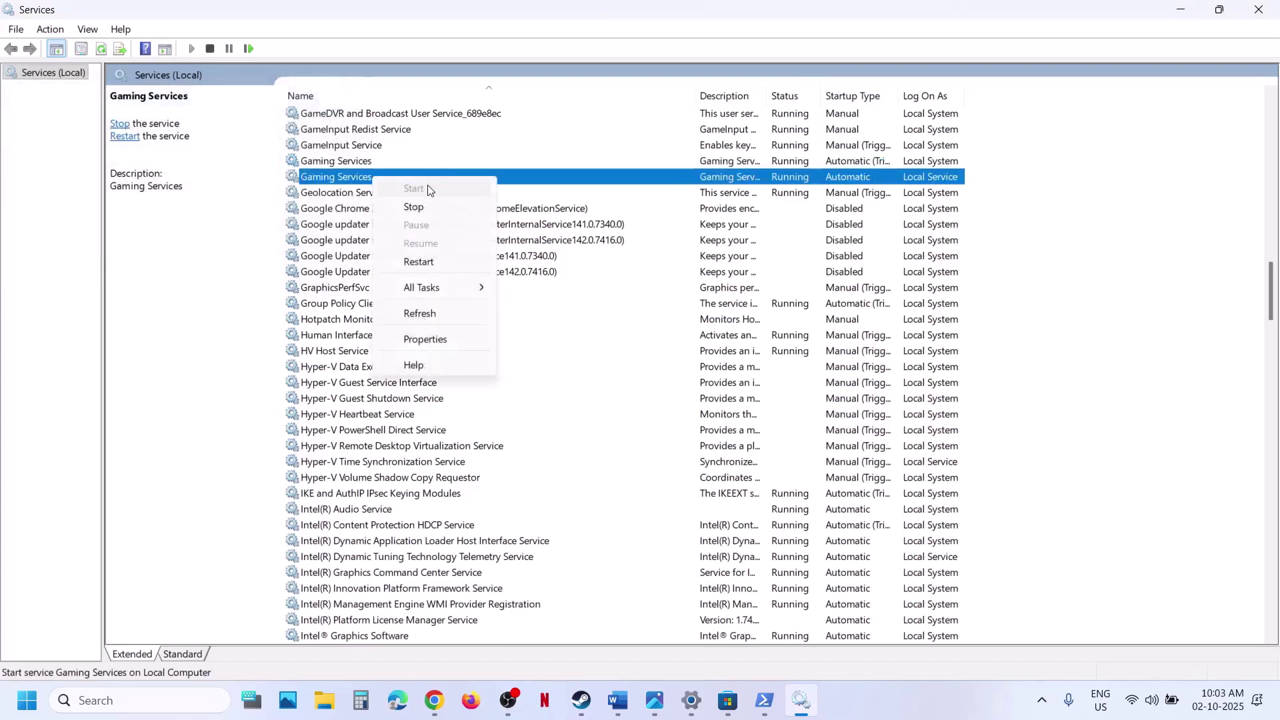
pyautogui.click(433, 262)
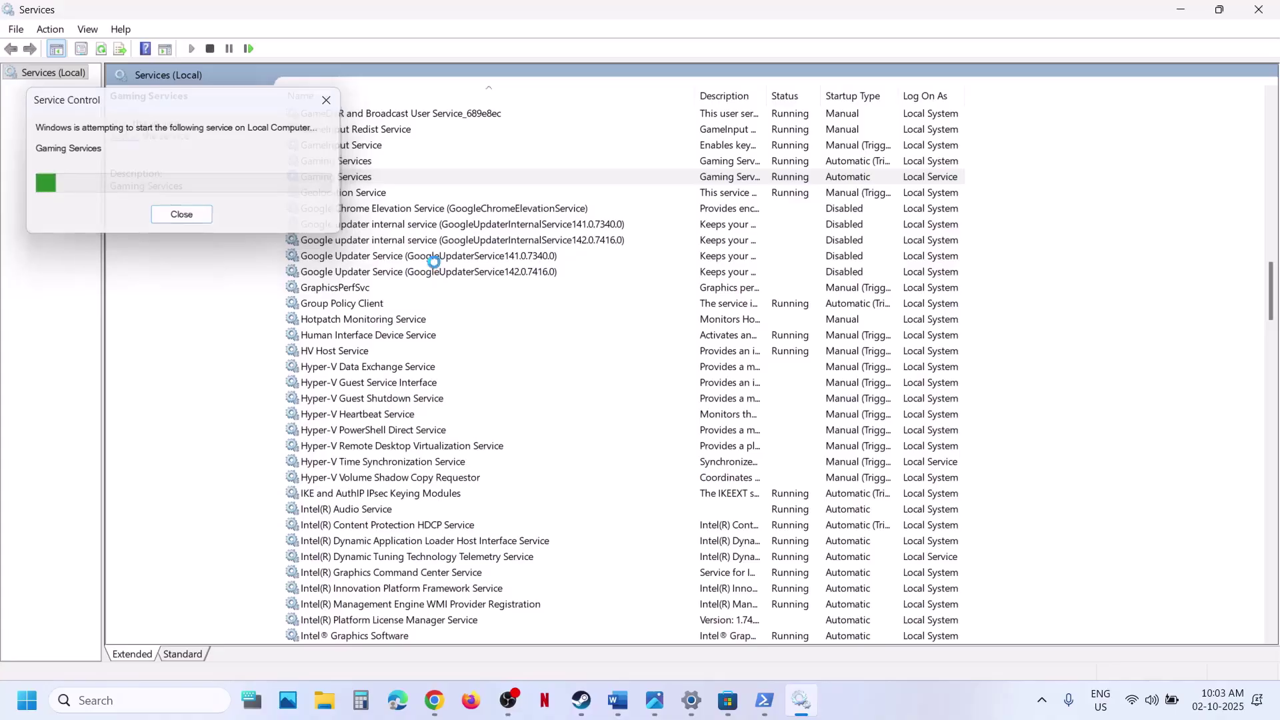
# - Bring up the Word troubleshooting notes and scroll on to the next step
pyautogui.click(618, 700)
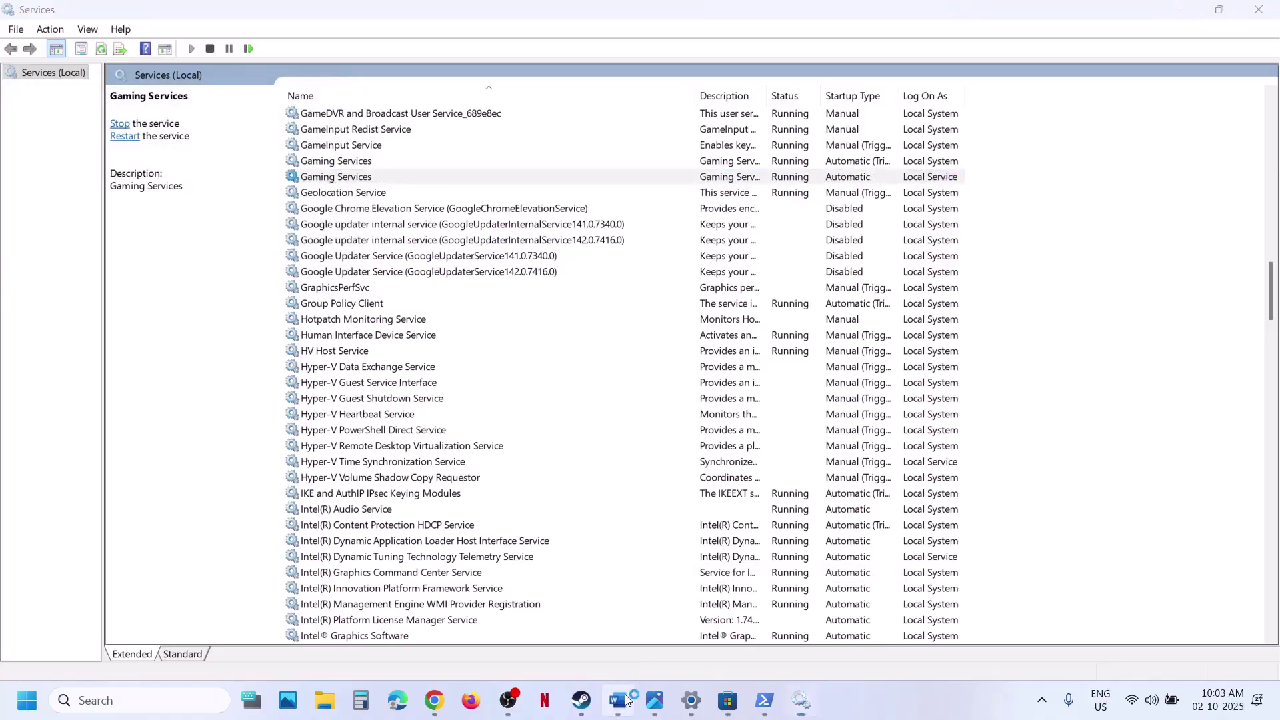
pyautogui.scroll(-4, 424, 493)
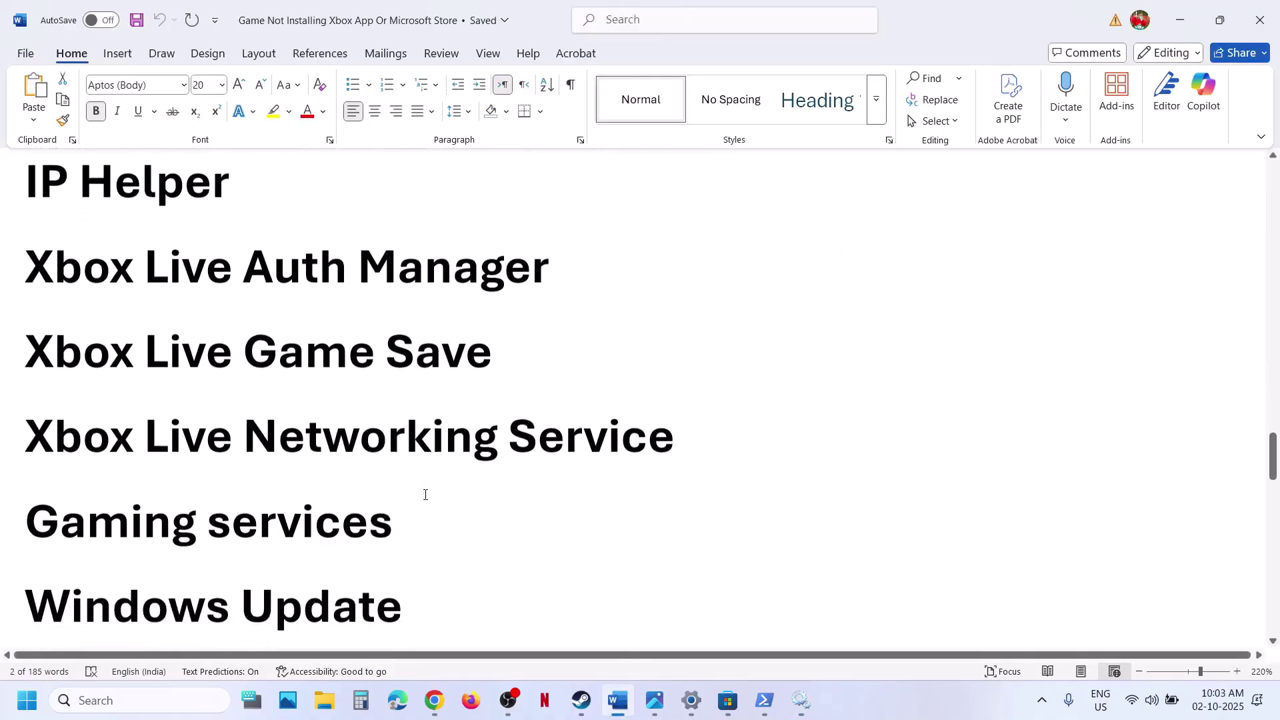
pyautogui.click(158, 702)
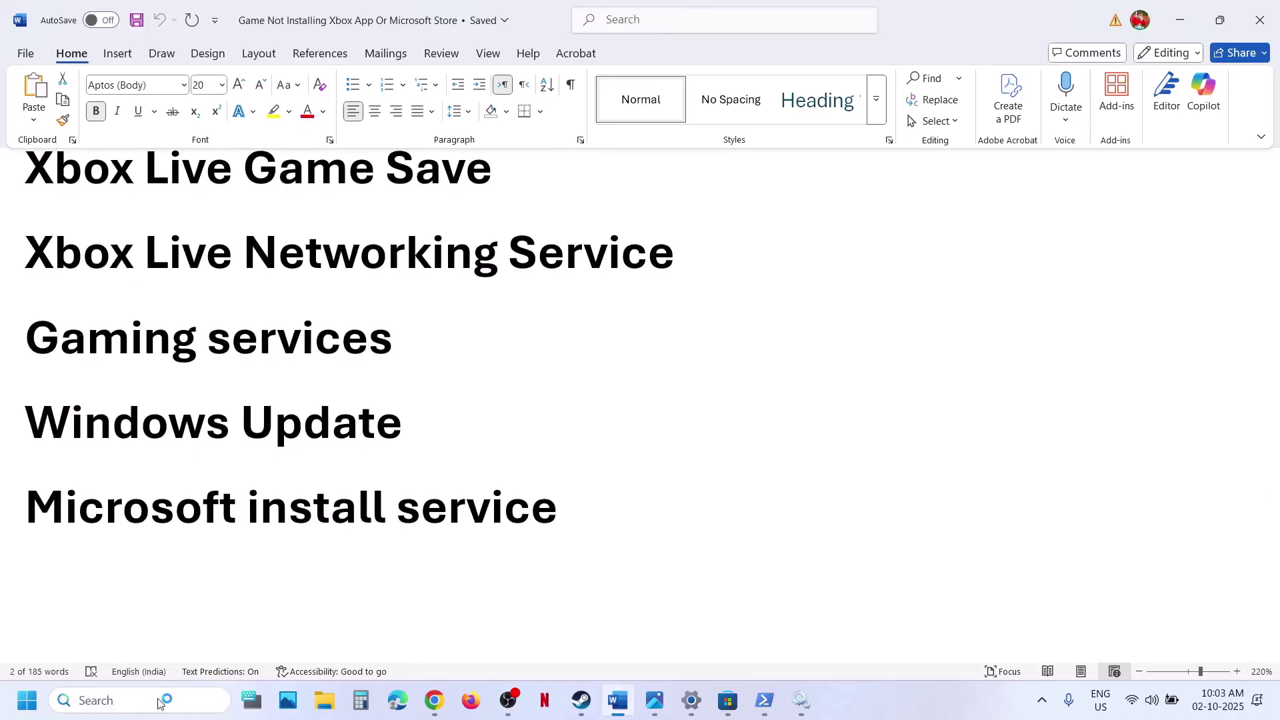
pyautogui.write('xbox')
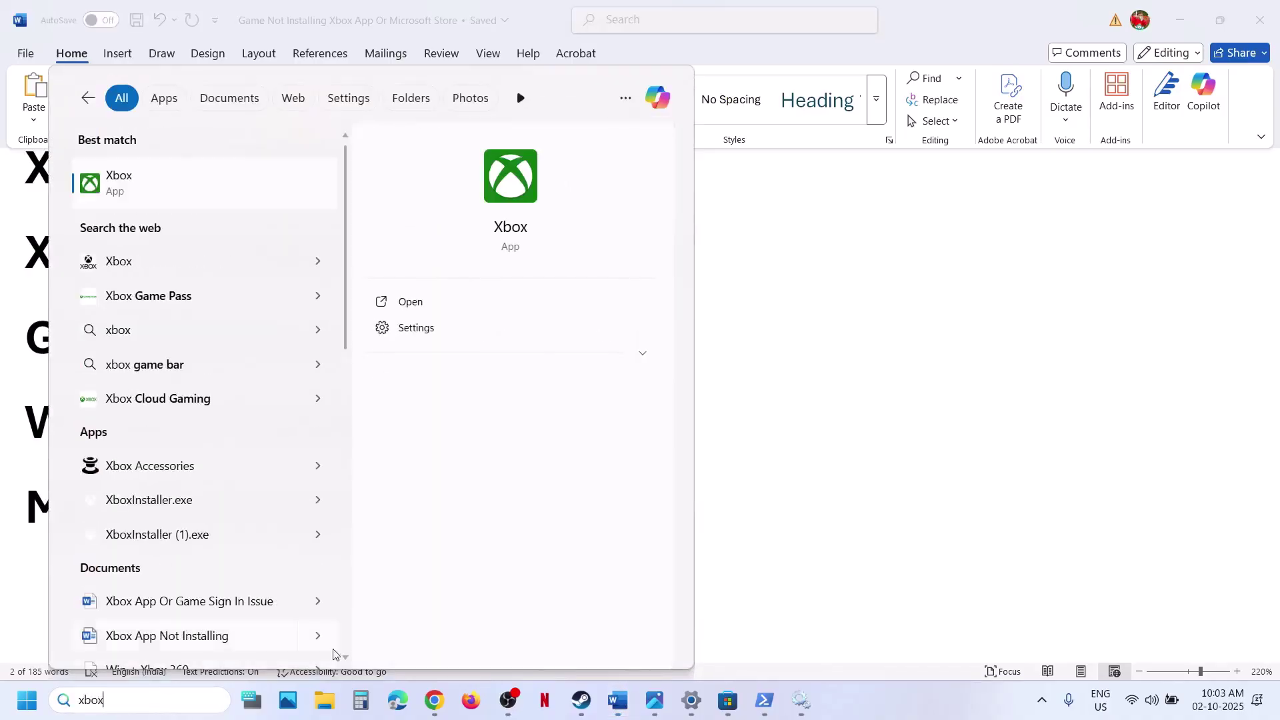
pyautogui.click(833, 472)
pyautogui.scroll(-3, 479, 530)
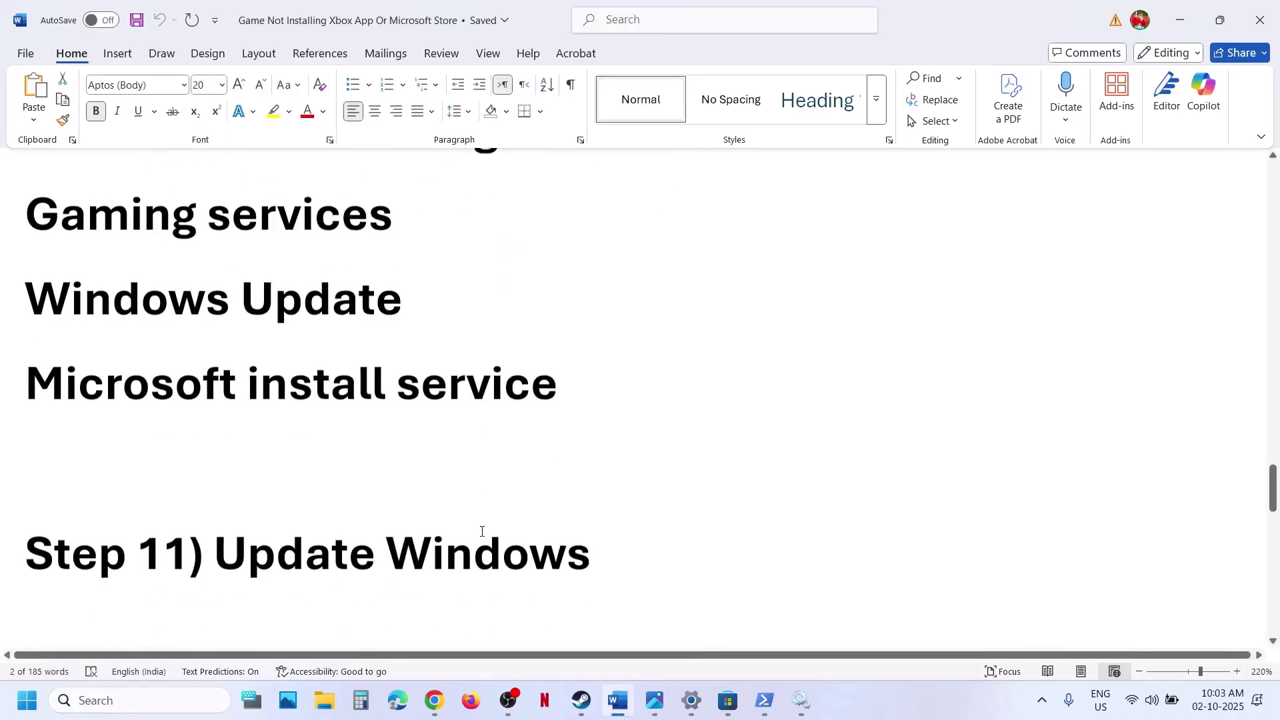
pyautogui.moveTo(282, 490); pyautogui.dragTo(591, 477)
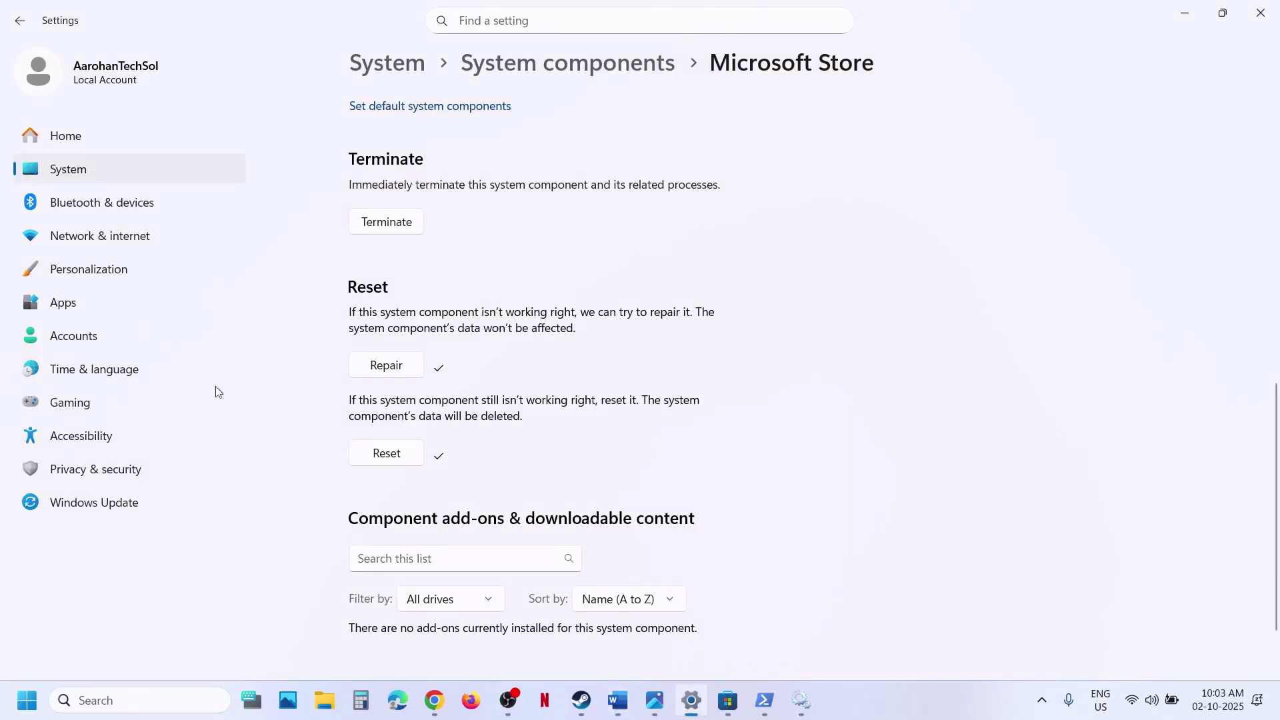
# - Run Check for updates on the Windows Update page, then return to the Word guide's Step 12
pyautogui.click(107, 503)
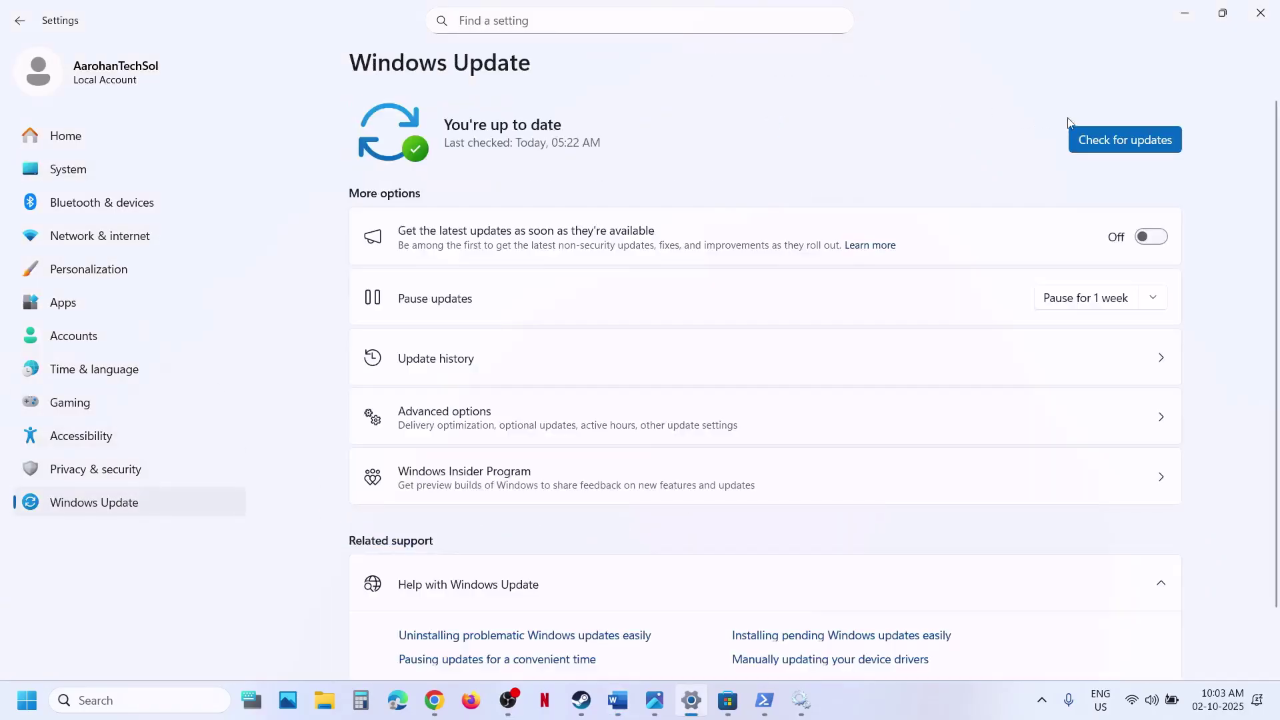
pyautogui.click(1133, 143)
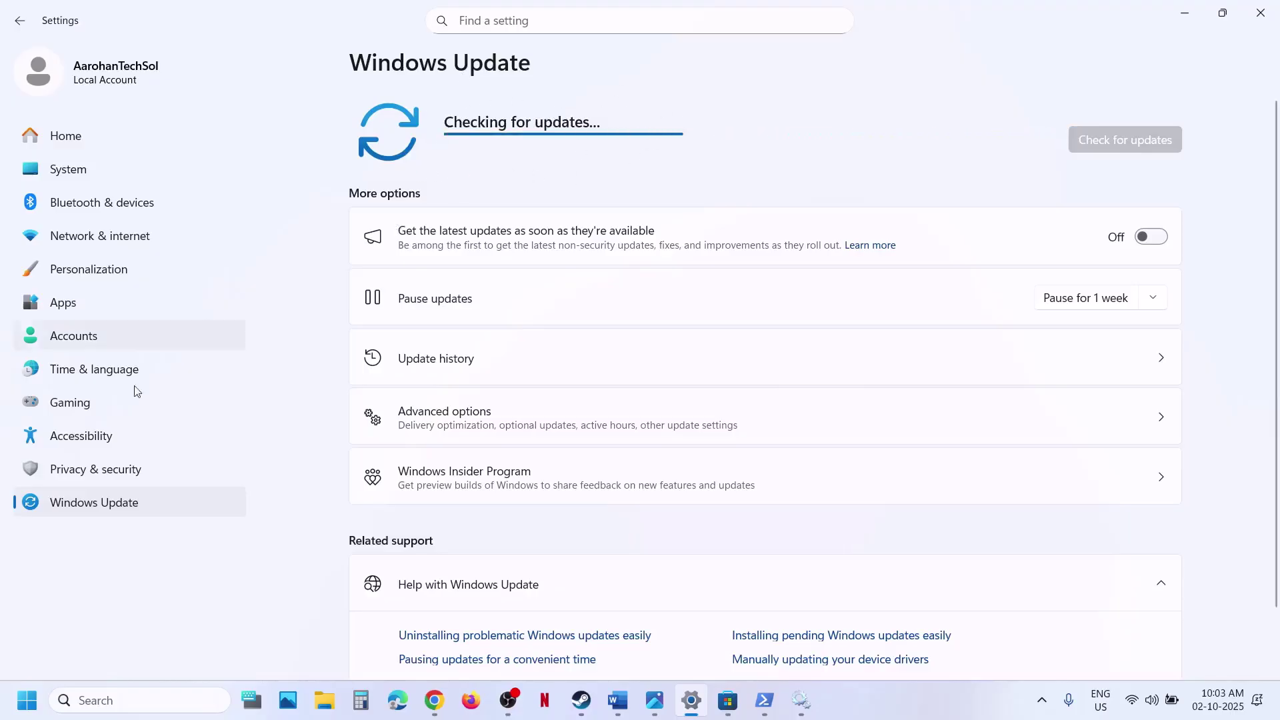
pyautogui.click(39, 698)
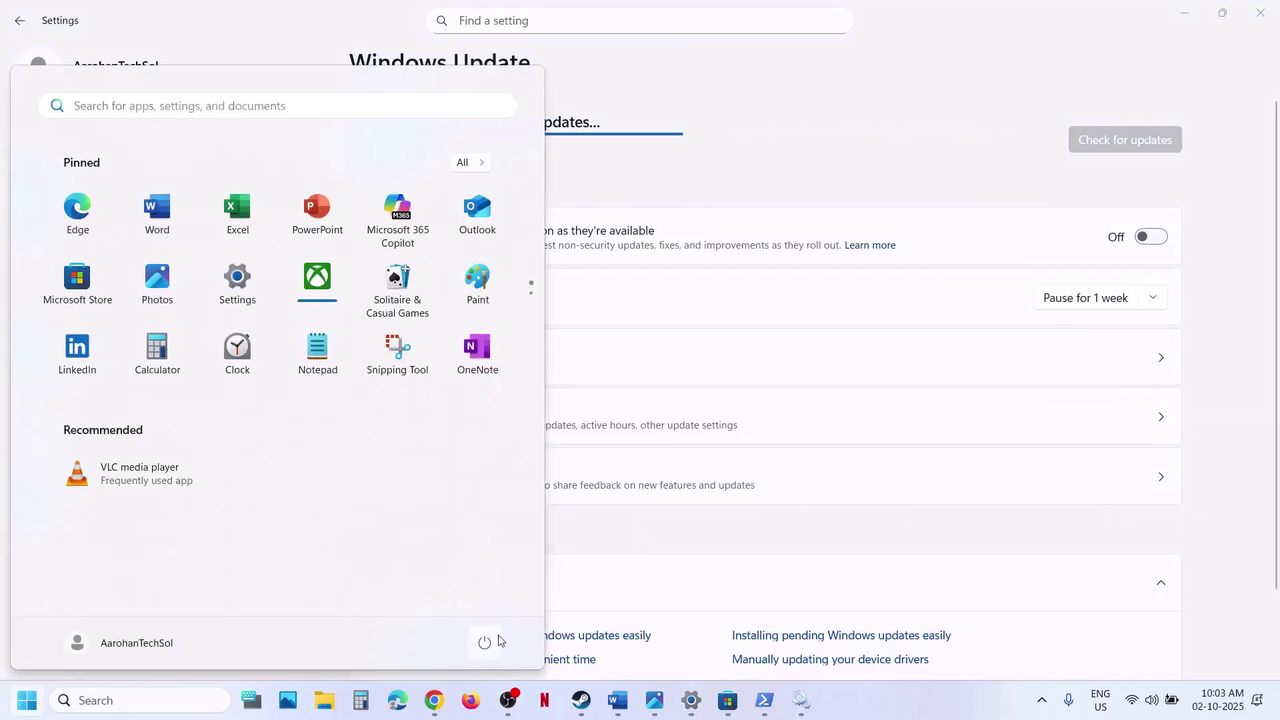
pyautogui.click(485, 642)
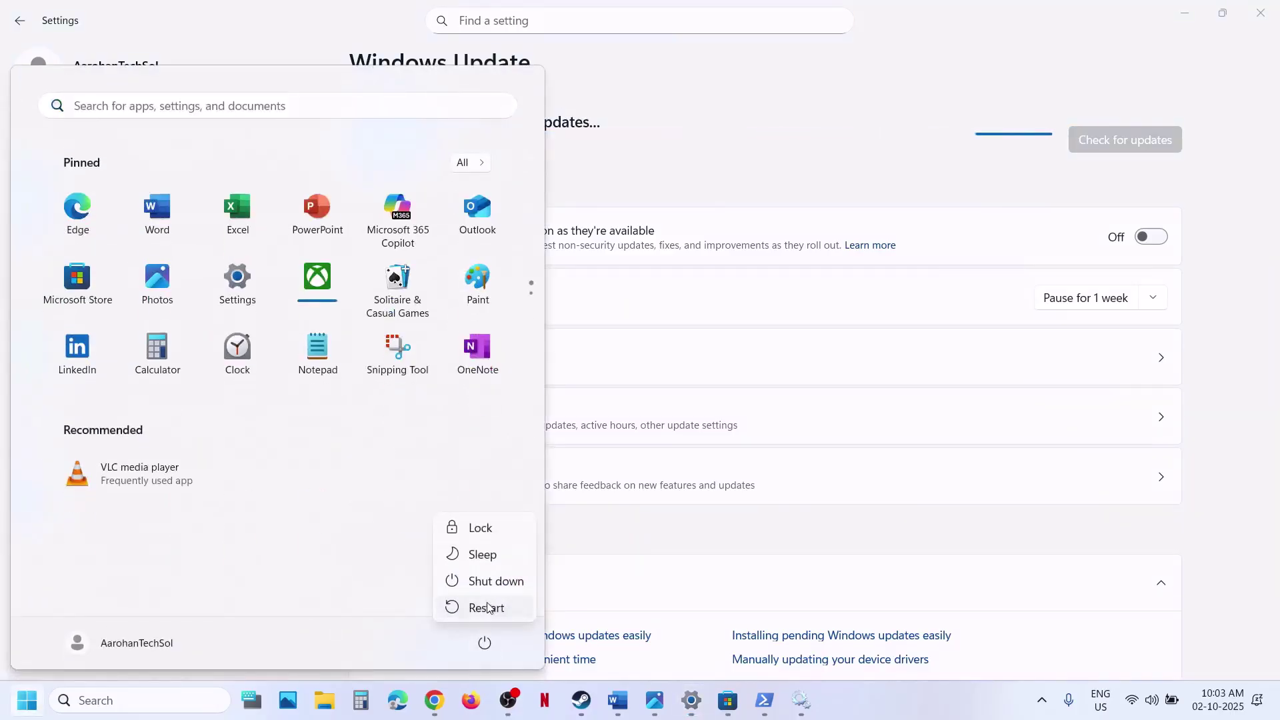
pyautogui.click(618, 700)
pyautogui.scroll(-3, 466, 397)
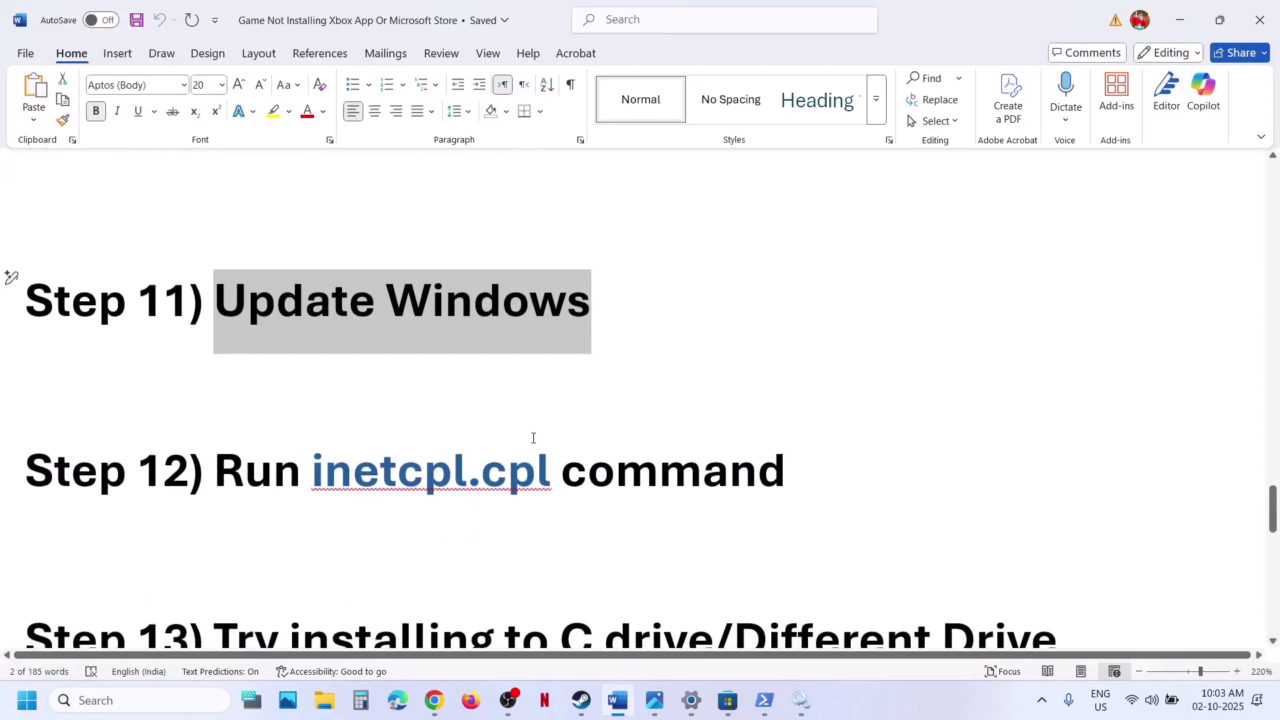
# - Open inetcpl.cpl and enable Use TLS 1.0 and Use TLS 1.1 on the Advanced tab
pyautogui.moveTo(559, 470); pyautogui.dragTo(330, 475)
pyautogui.hotkey('ctrl', 'c')
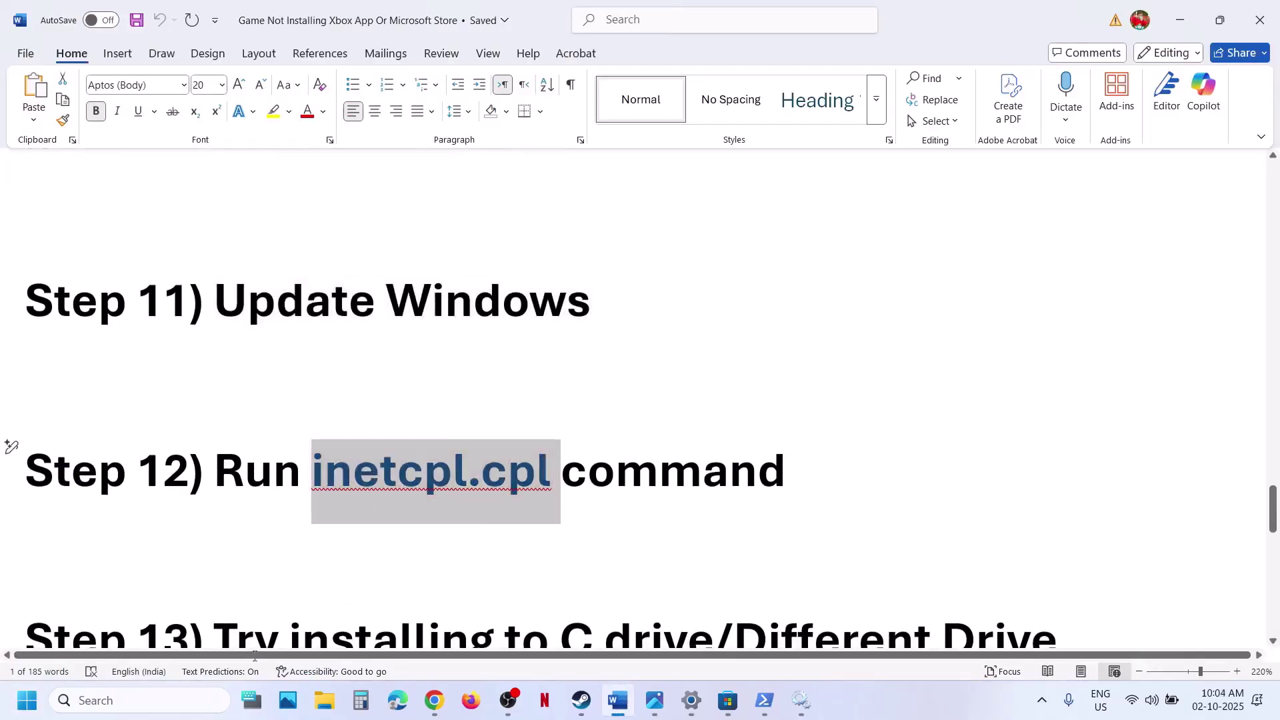
pyautogui.click(155, 704)
pyautogui.hotkey('ctrl', 'v')
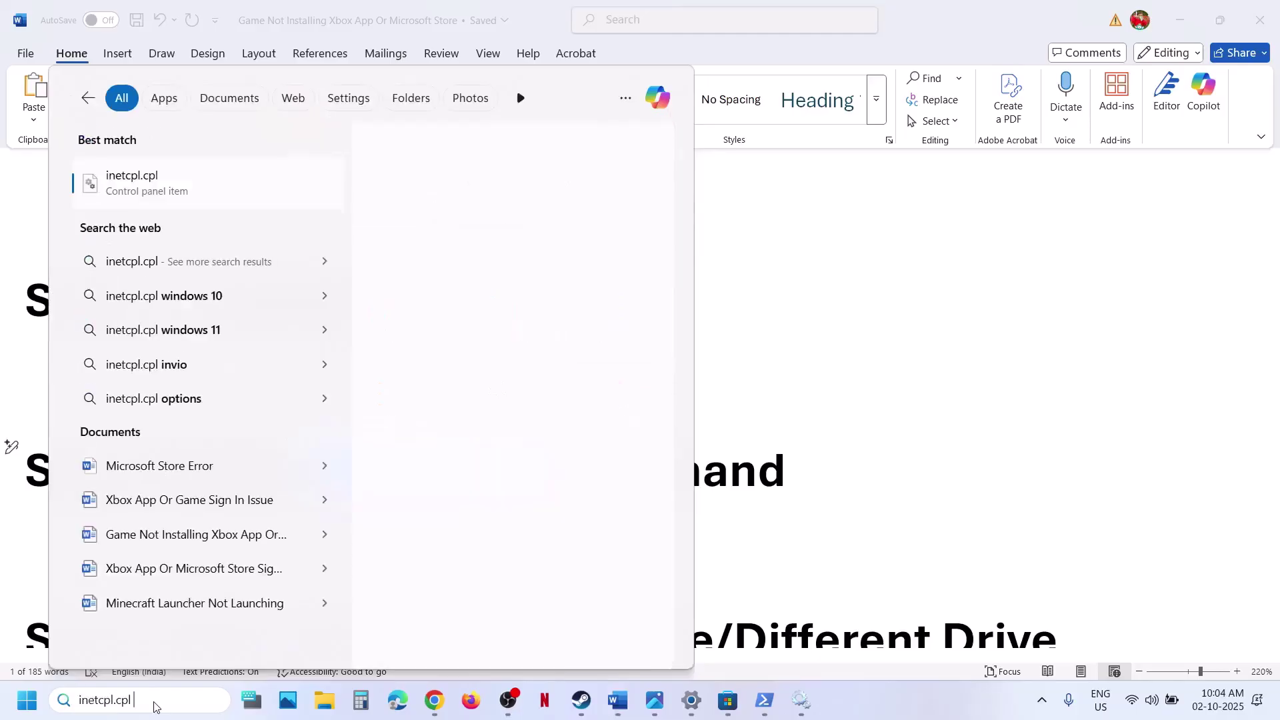
pyautogui.click(162, 193)
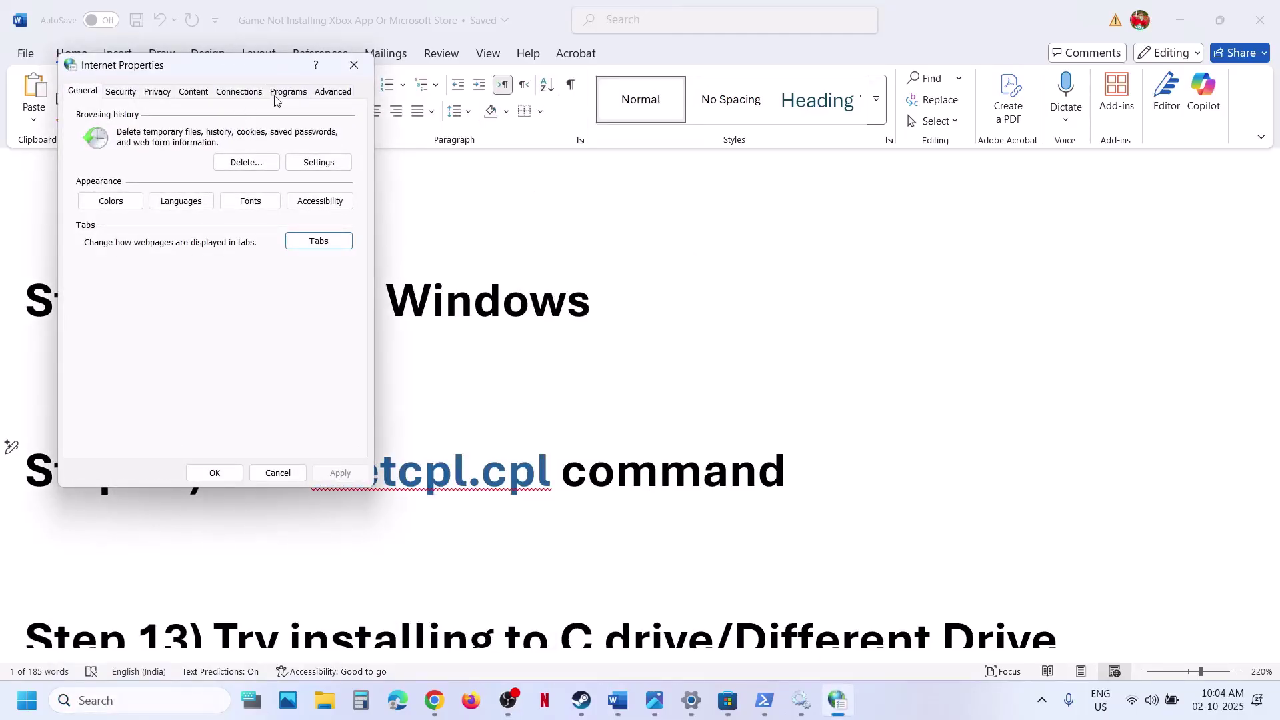
pyautogui.click(331, 93)
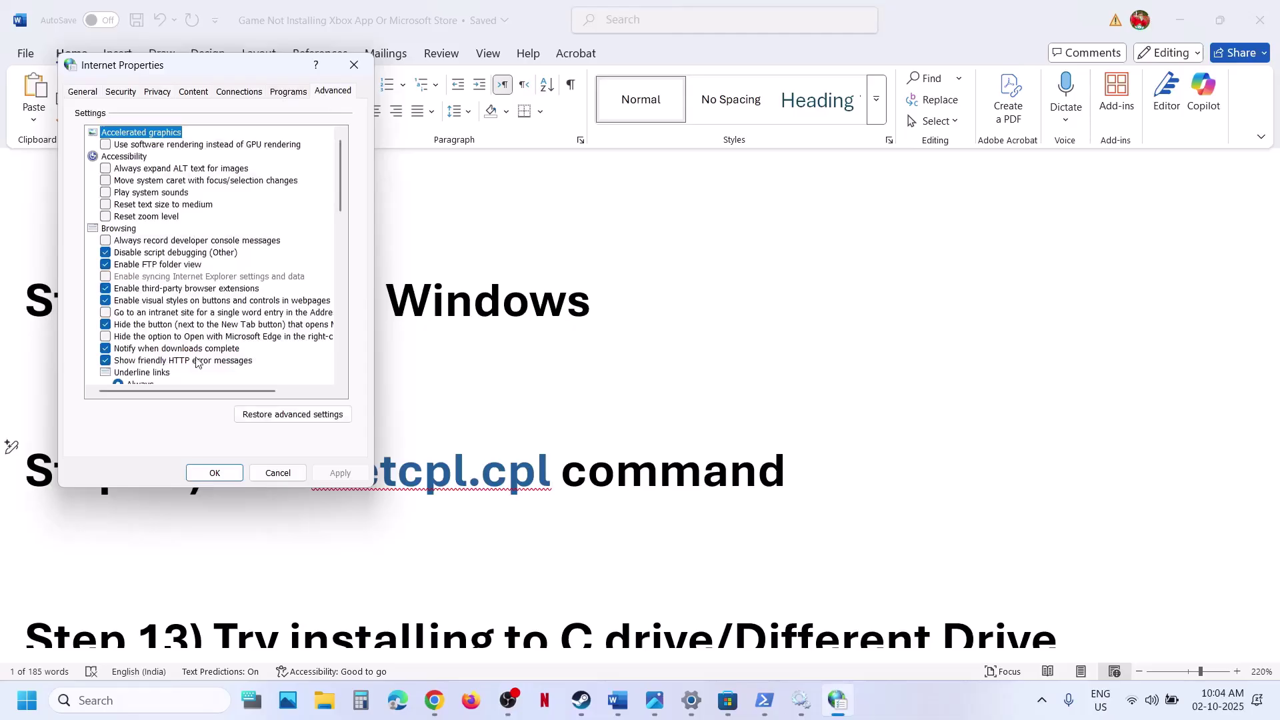
pyautogui.scroll(-15, 198, 362)
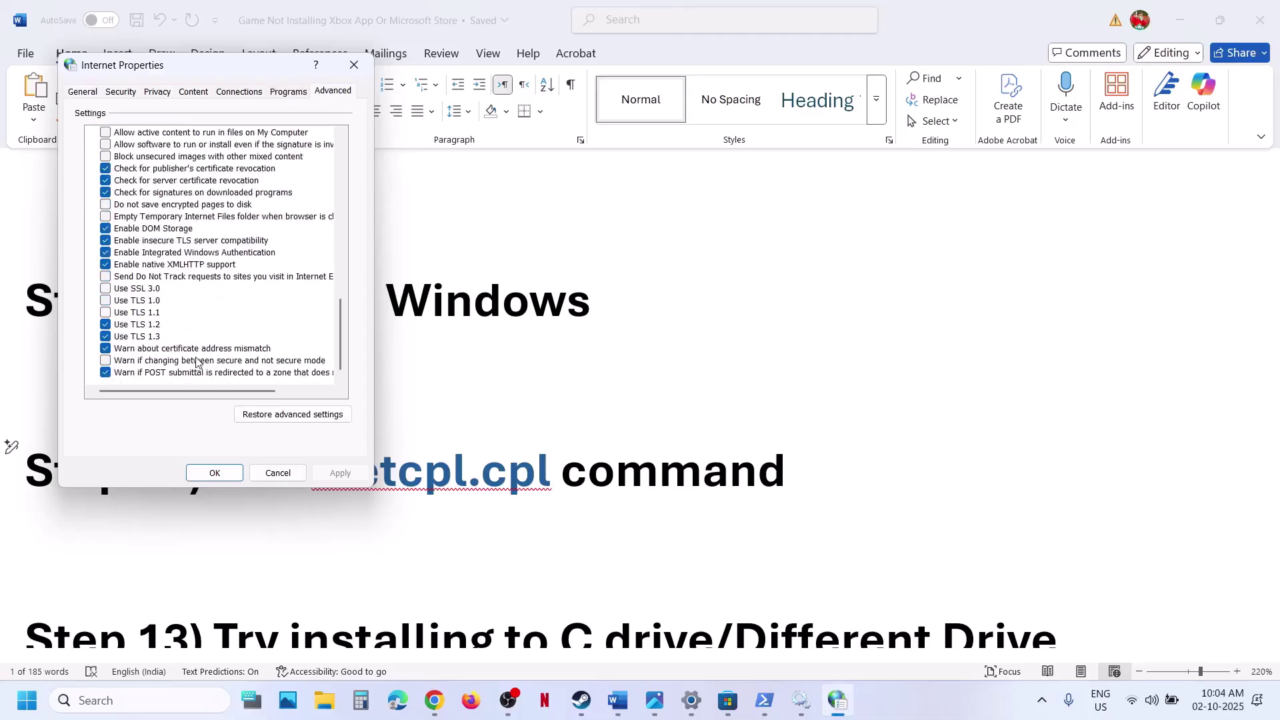
pyautogui.click(106, 302)
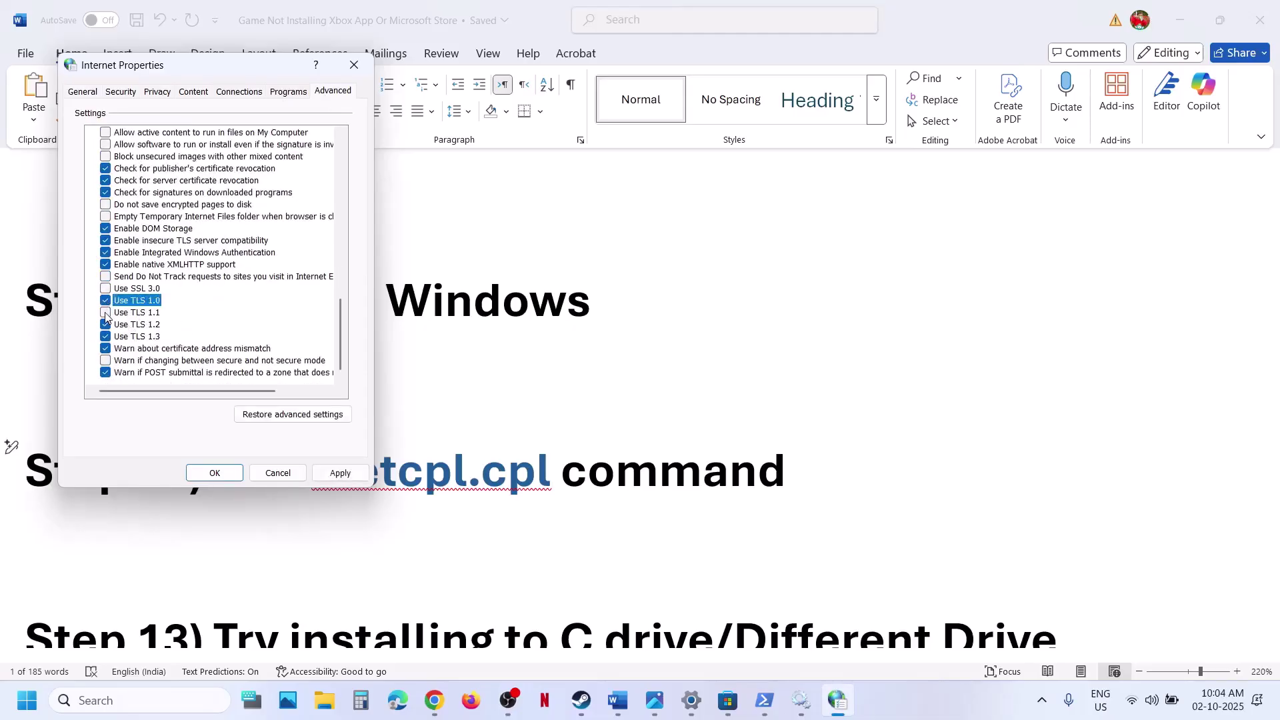
pyautogui.click(106, 313)
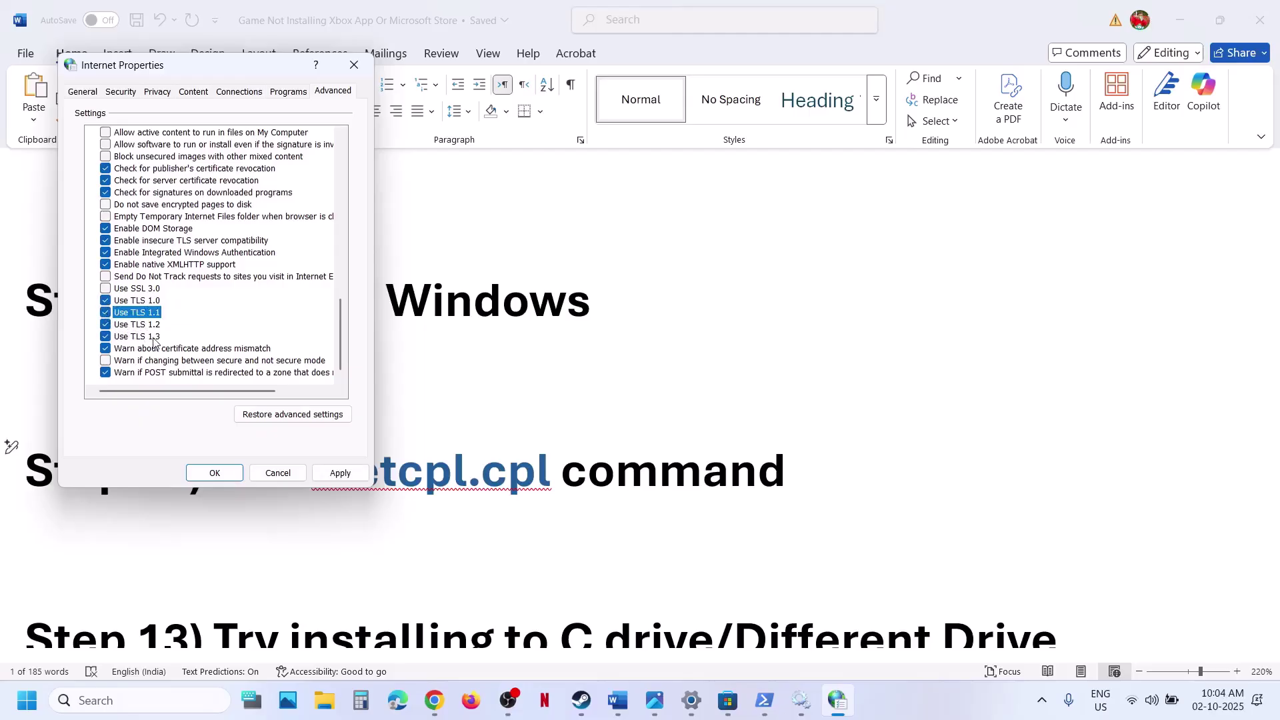
pyautogui.click(337, 471)
pyautogui.click(220, 472)
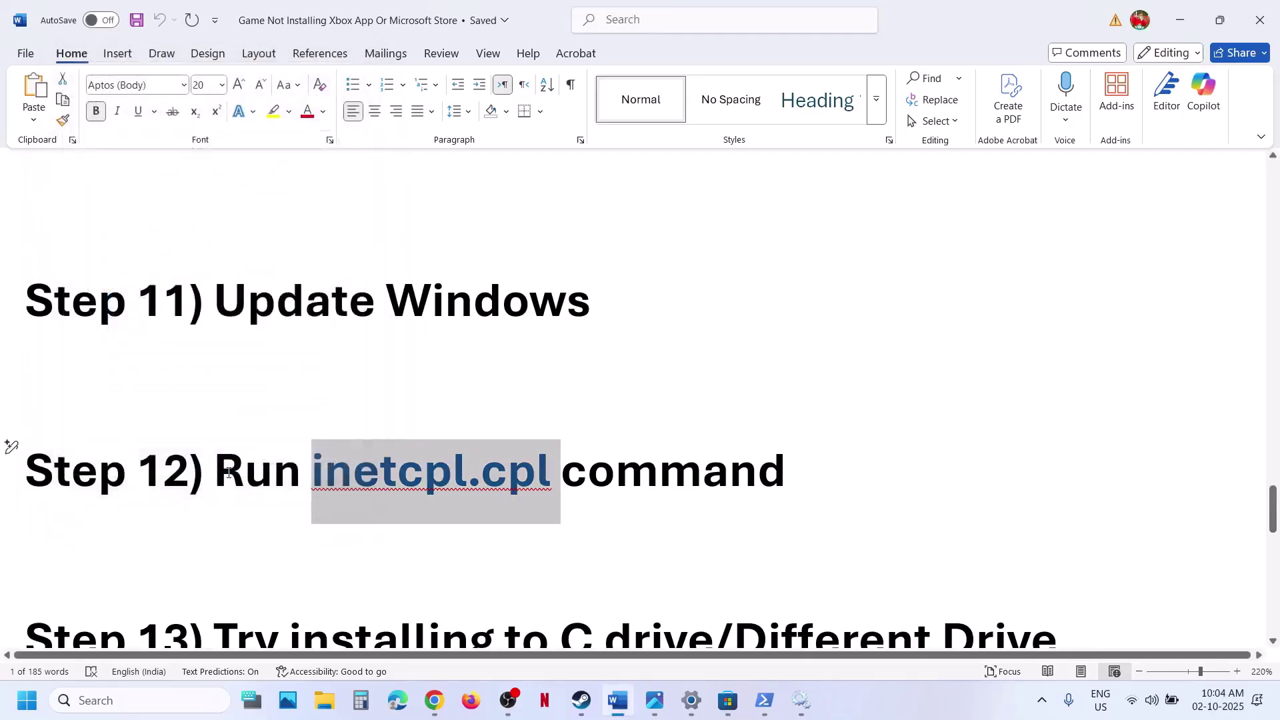
# - Read Step 13 in the Word guide and launch the Xbox app from search
pyautogui.scroll(-3, 612, 389)
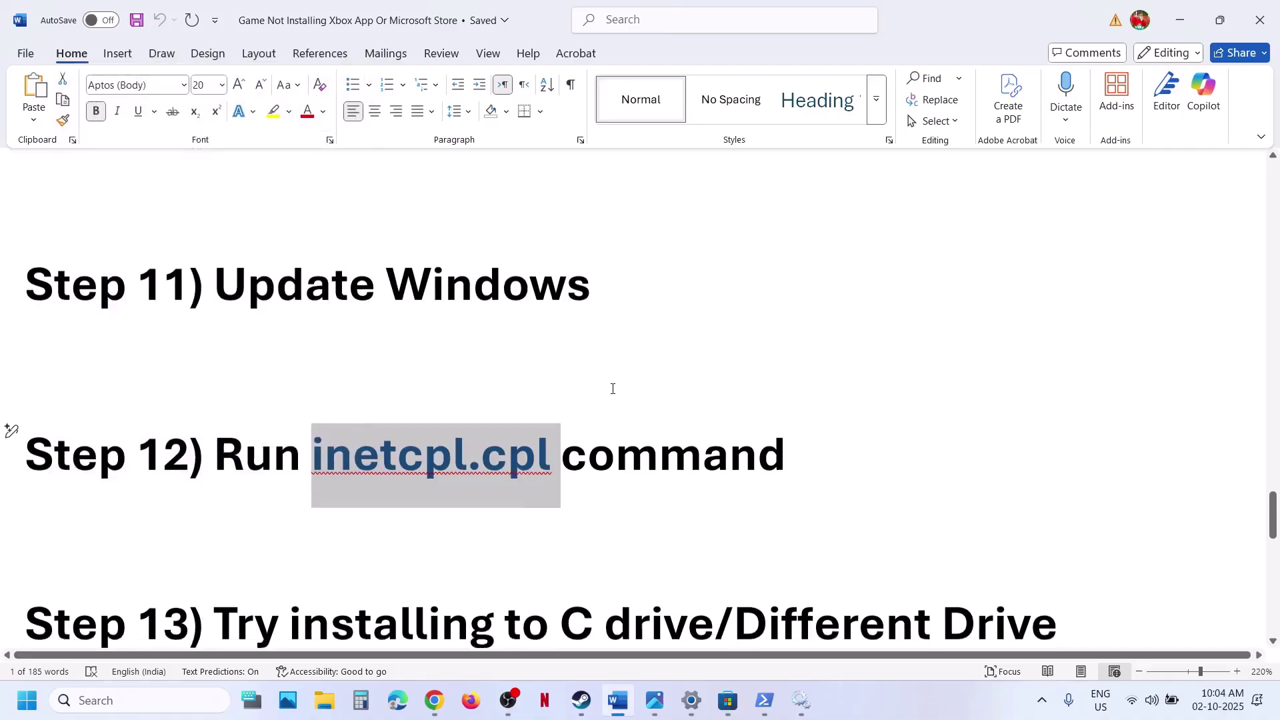
pyautogui.moveTo(244, 464); pyautogui.dragTo(939, 468)
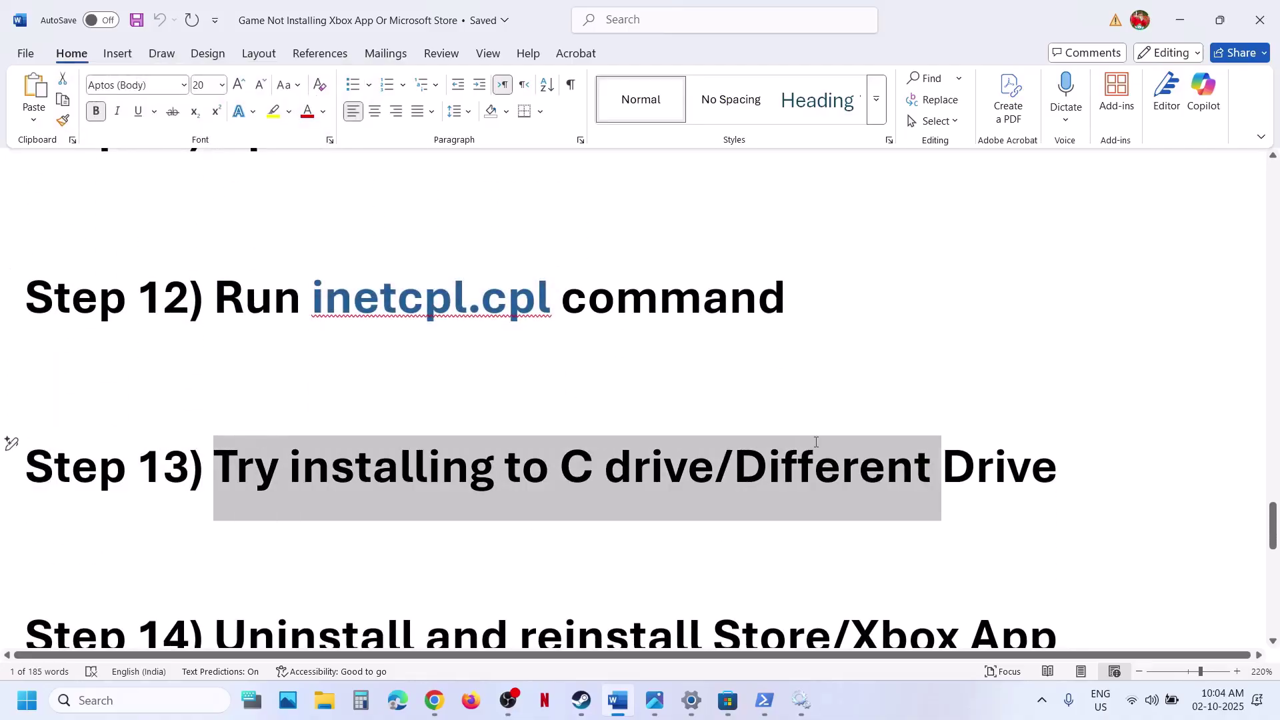
pyautogui.click(194, 694)
pyautogui.write('xbox')
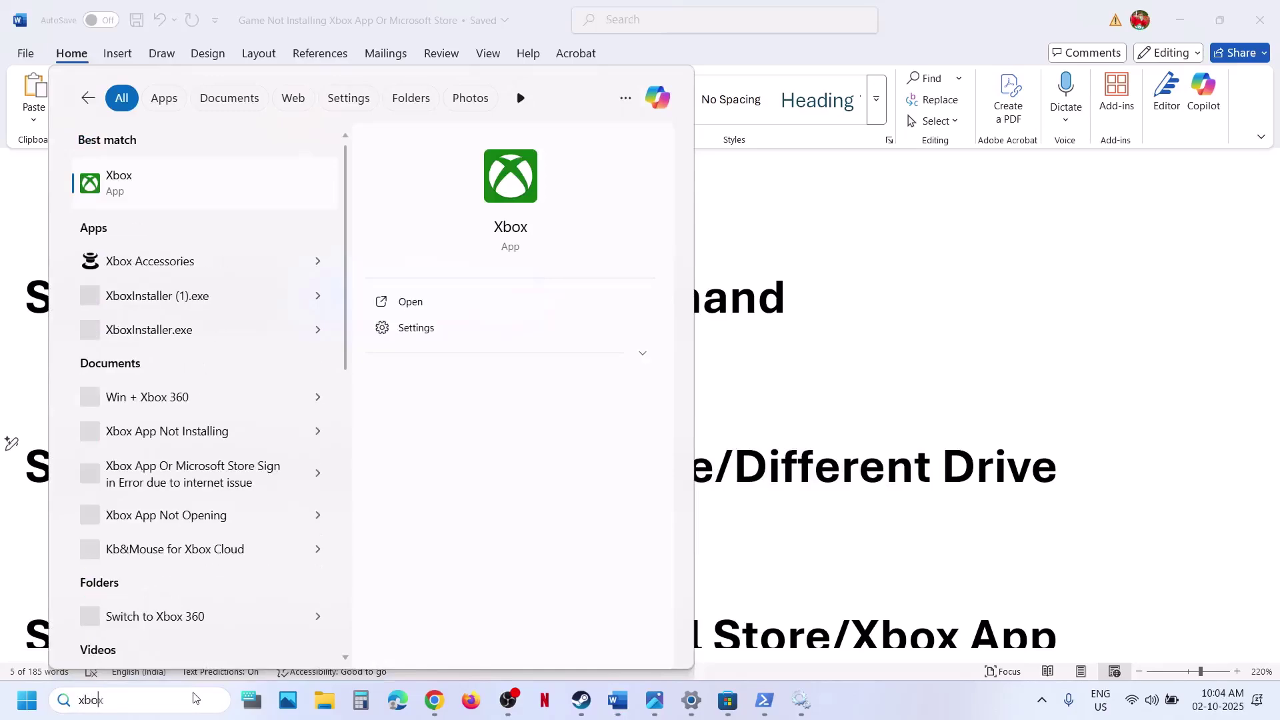
pyautogui.press('Return')
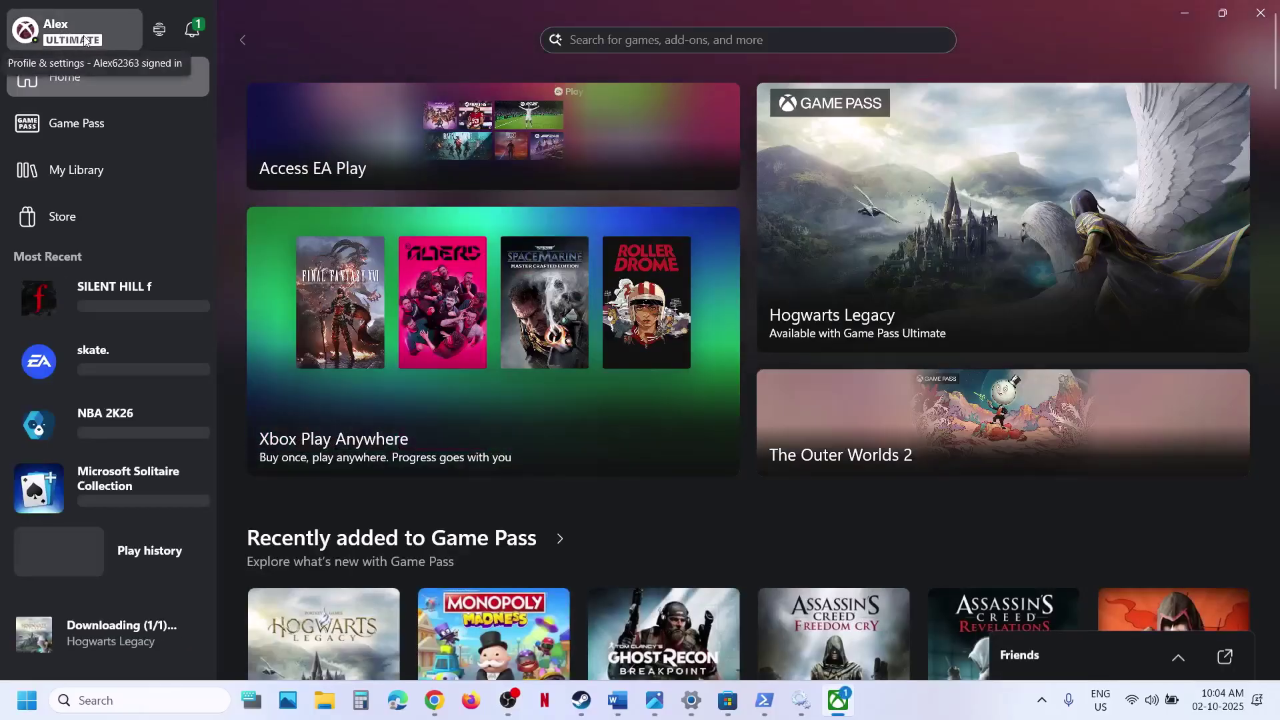
# - Confirm Install Options default to C:\XboxGames on C:, then open the Hogwarts Legacy page
pyautogui.click(85, 41)
pyautogui.click(89, 212)
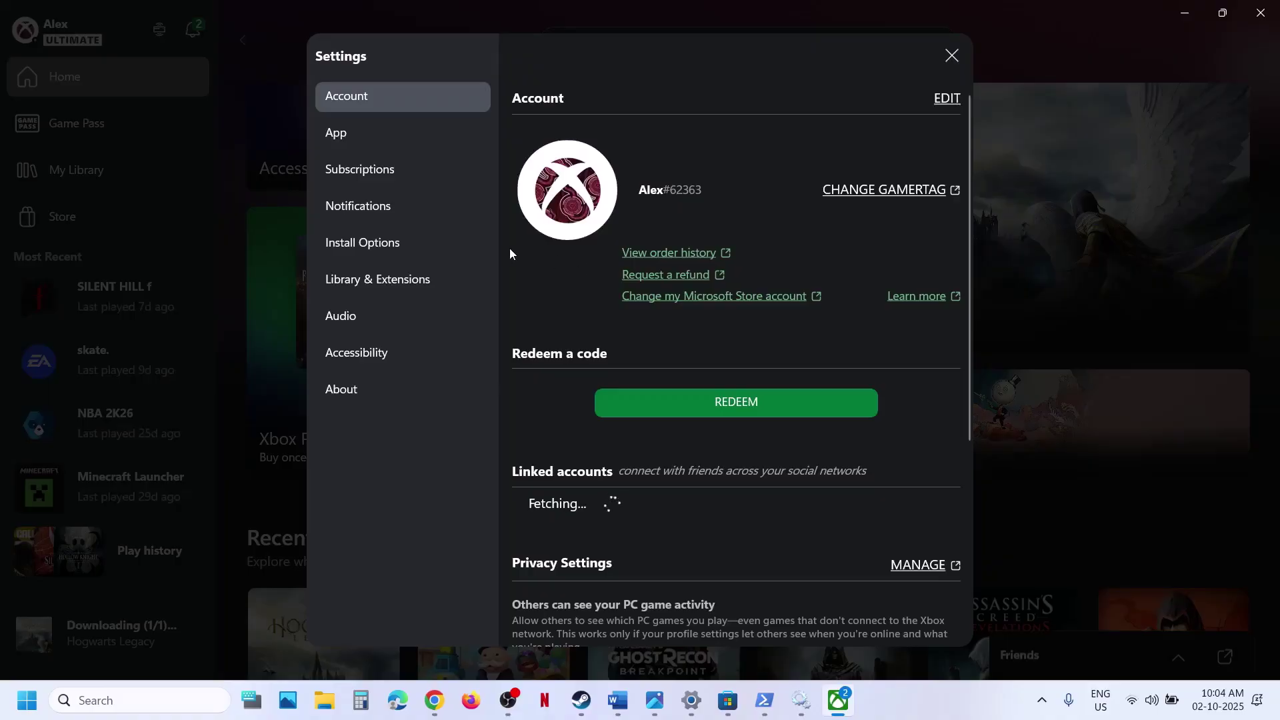
pyautogui.click(401, 244)
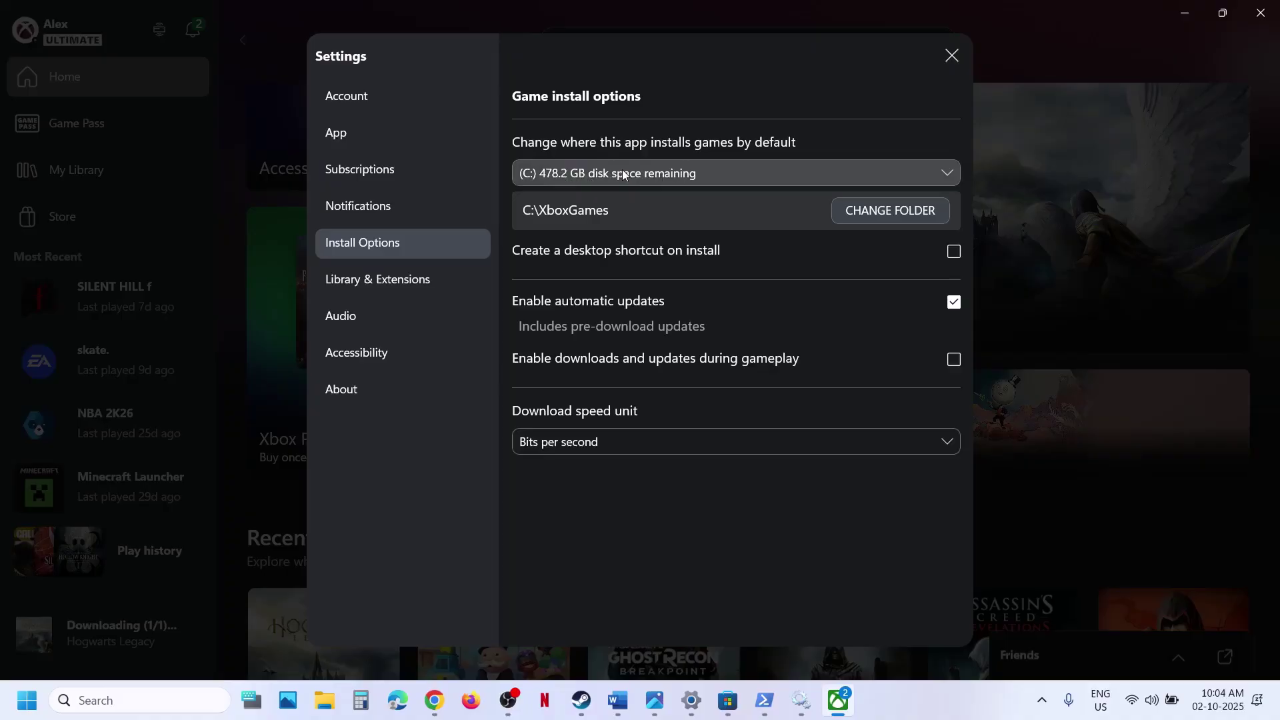
pyautogui.click(947, 175)
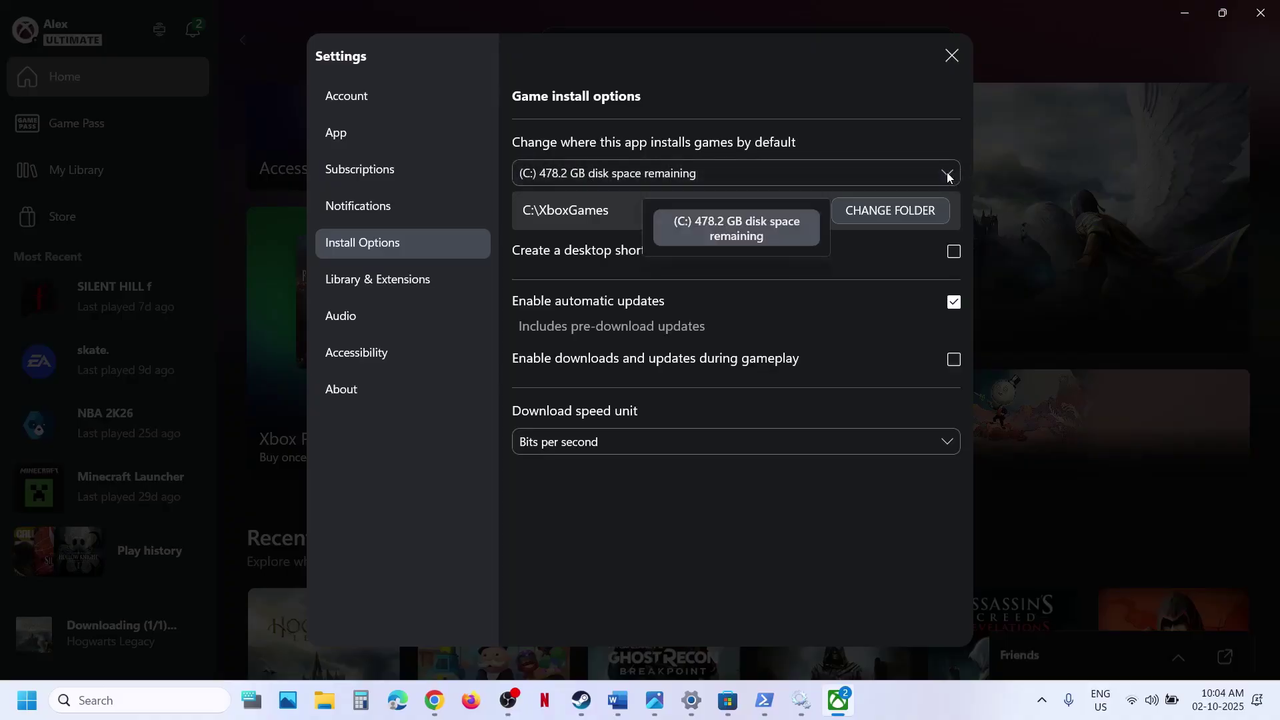
pyautogui.click(742, 119)
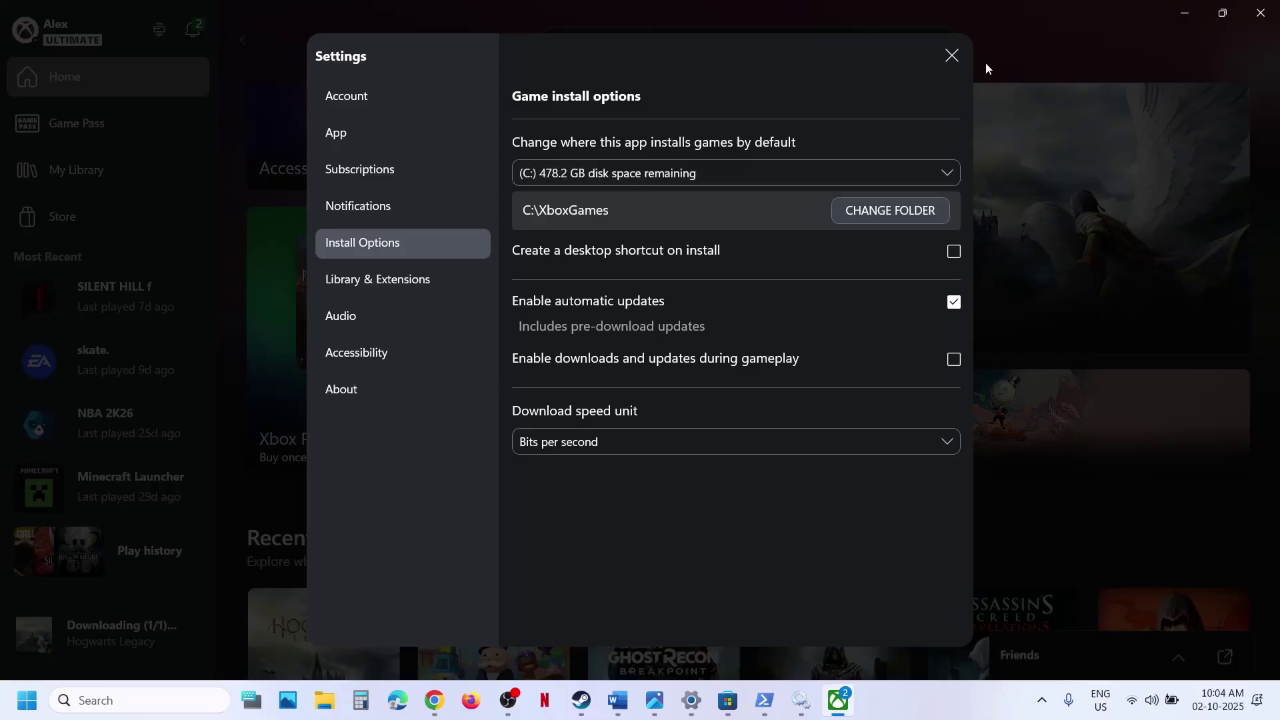
pyautogui.click(952, 56)
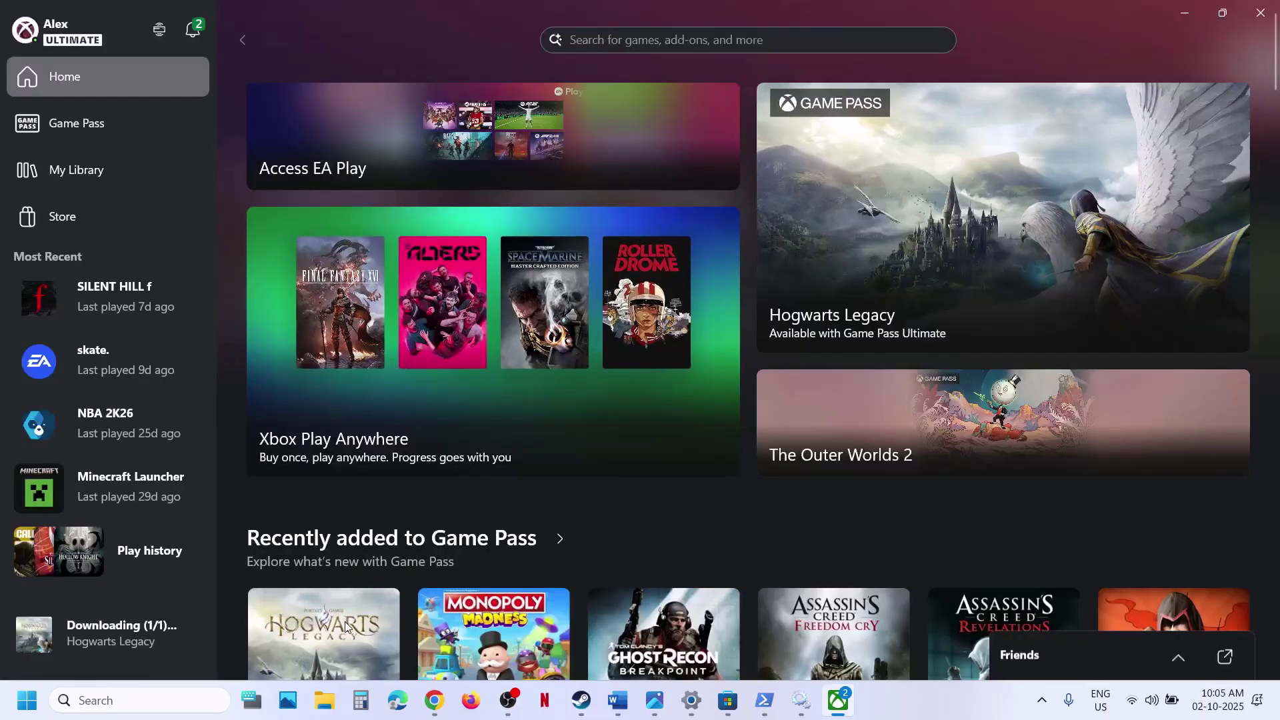
pyautogui.click(324, 636)
# - Uninstall the Xbox app via its right-click menu in Windows search
pyautogui.click(617, 700)
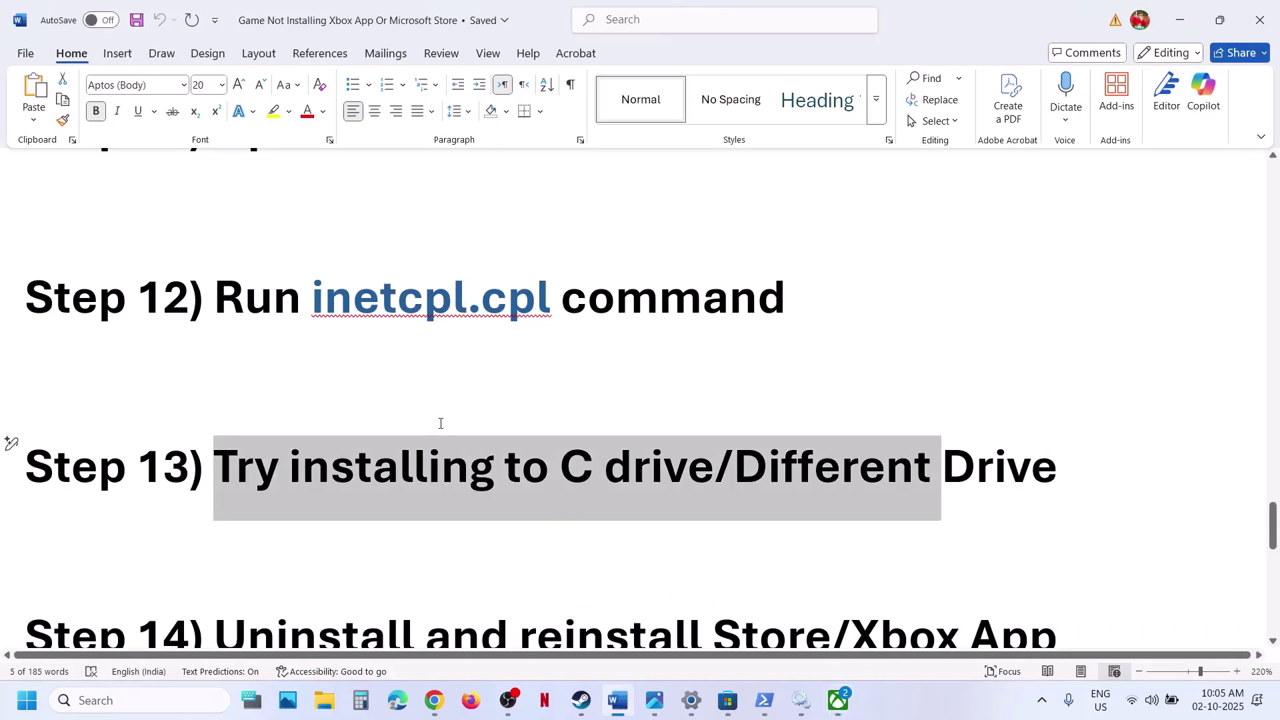
pyautogui.scroll(-2, 440, 423)
pyautogui.scroll(-5, 440, 424)
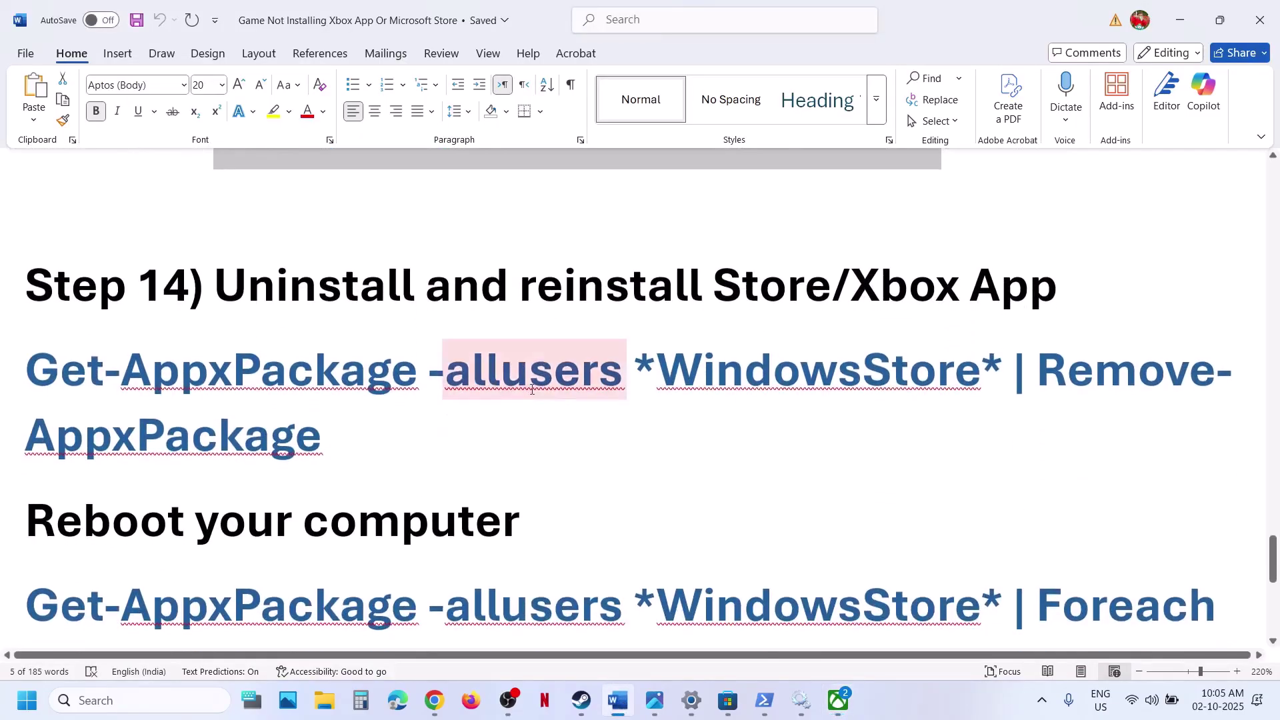
pyautogui.scroll(1, 532, 389)
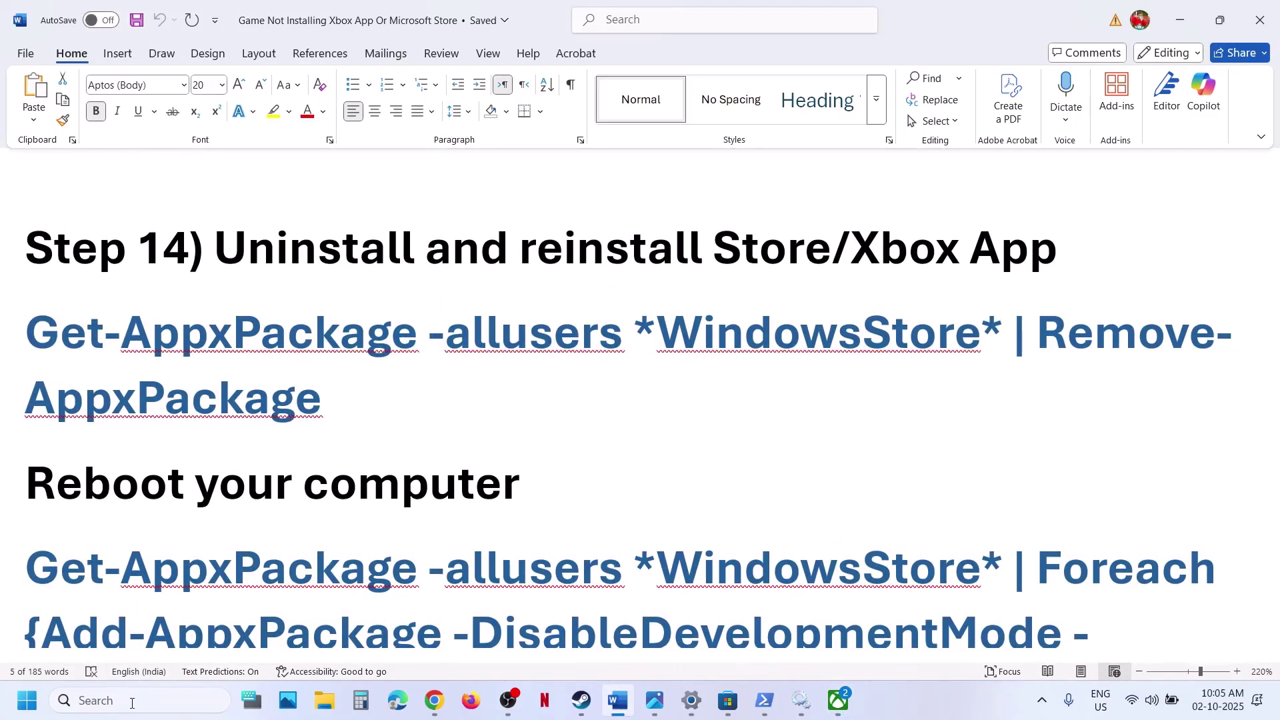
pyautogui.click(134, 705)
pyautogui.write('xbox')
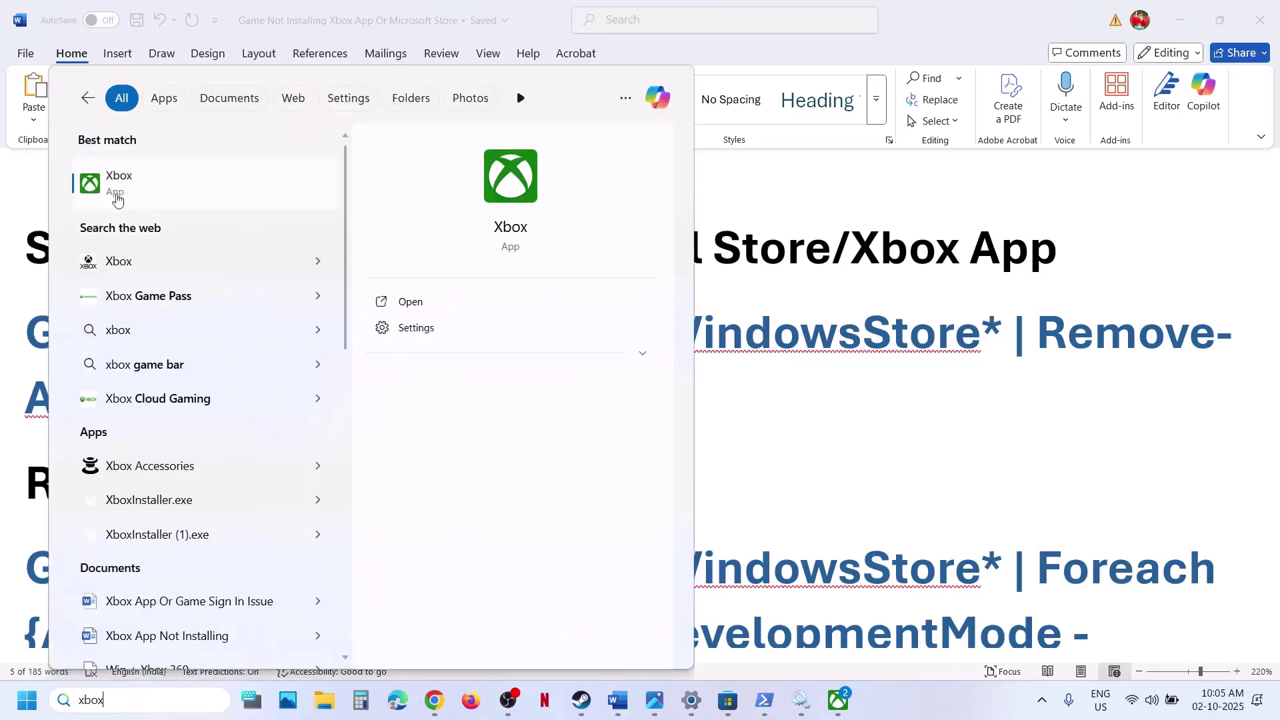
pyautogui.rightClick(118, 186)
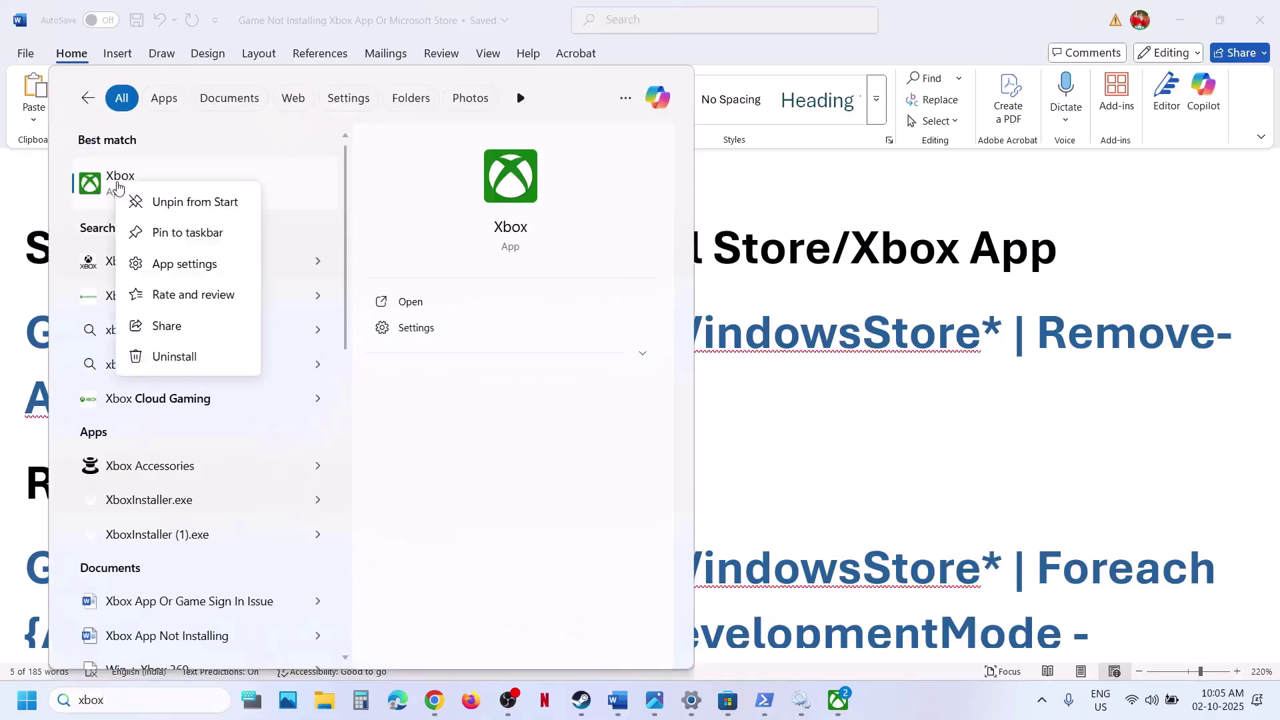
pyautogui.click(185, 355)
pyautogui.click(317, 380)
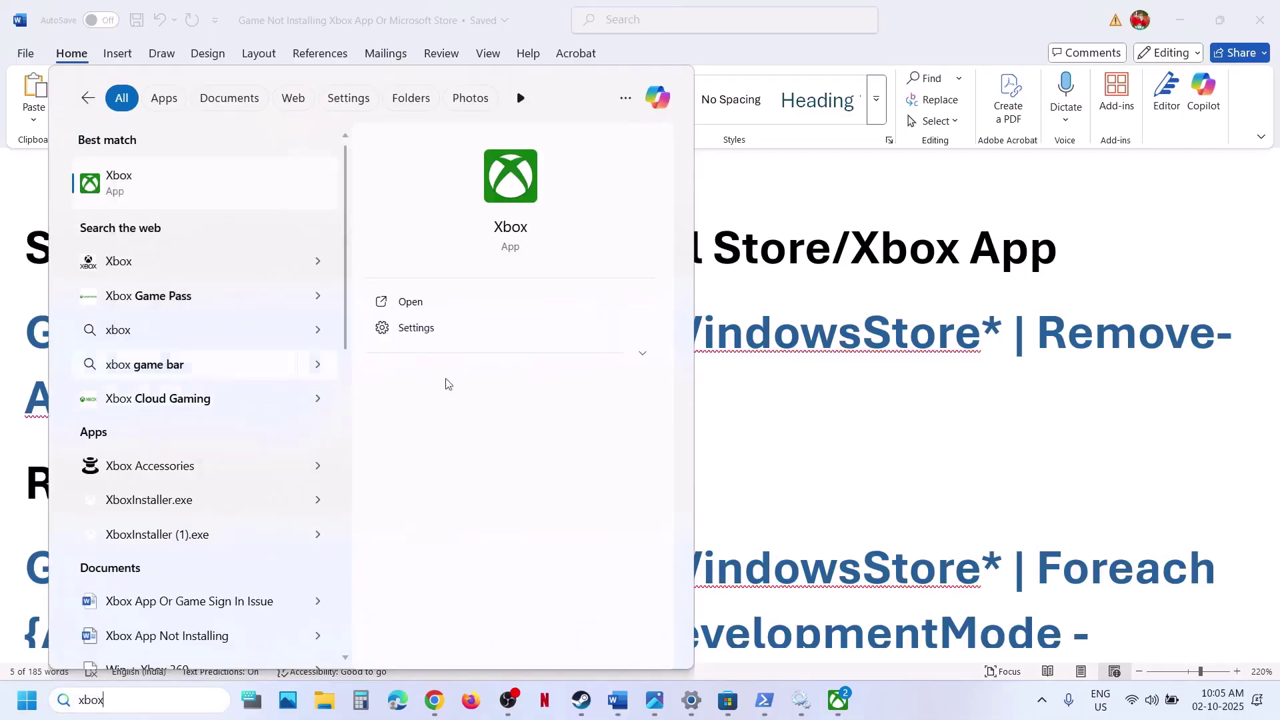
pyautogui.click(884, 436)
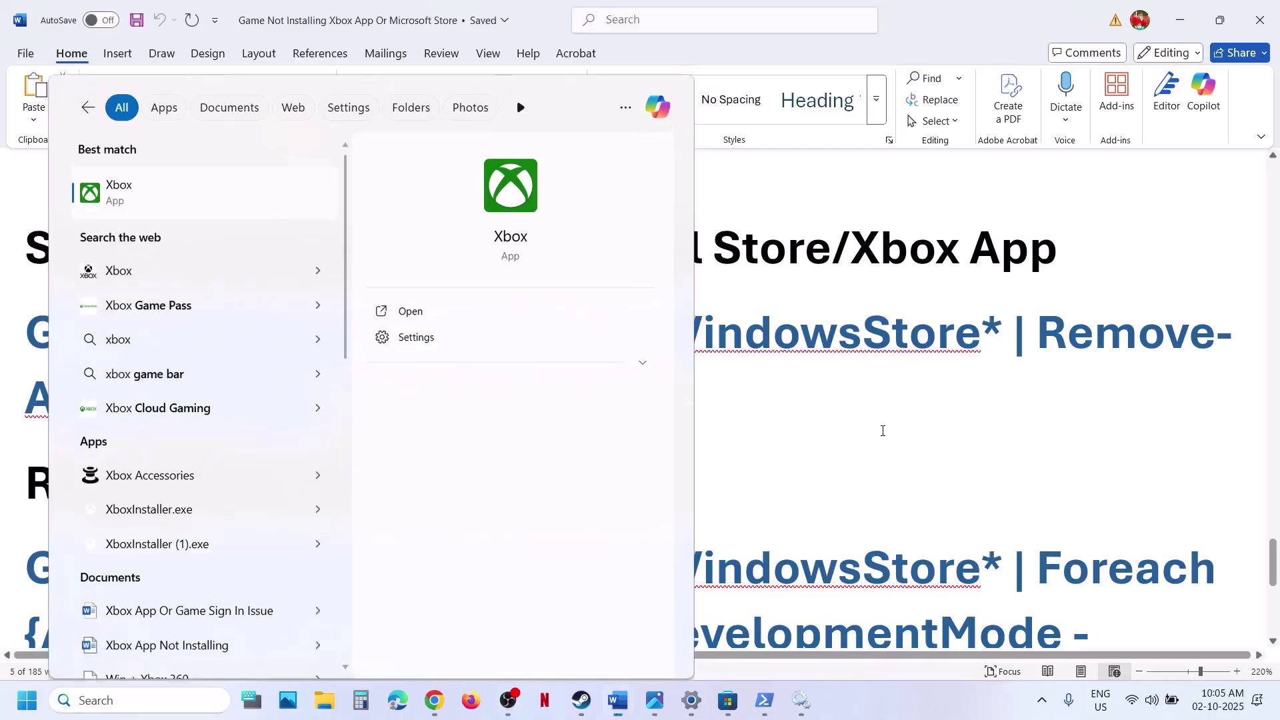
# - Search 'xbox' in Microsoft Store and install the Xbox App from its page
pyautogui.click(728, 701)
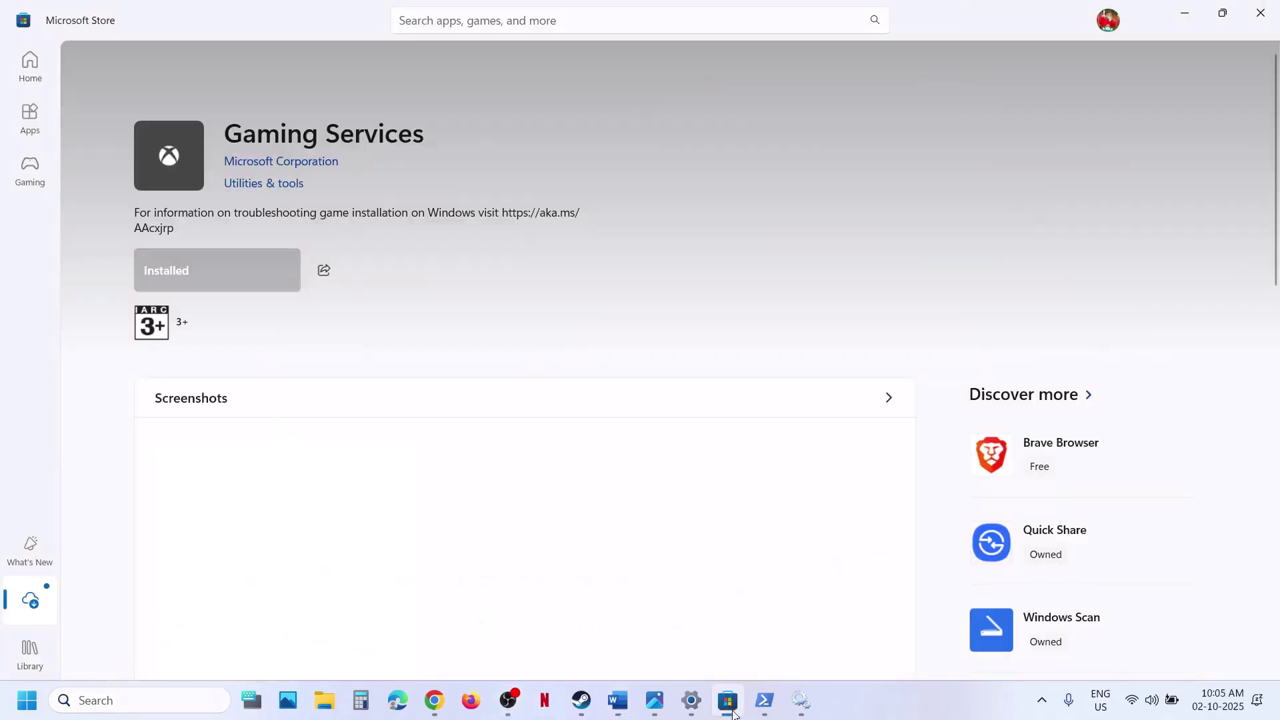
pyautogui.click(459, 16)
pyautogui.write('x')
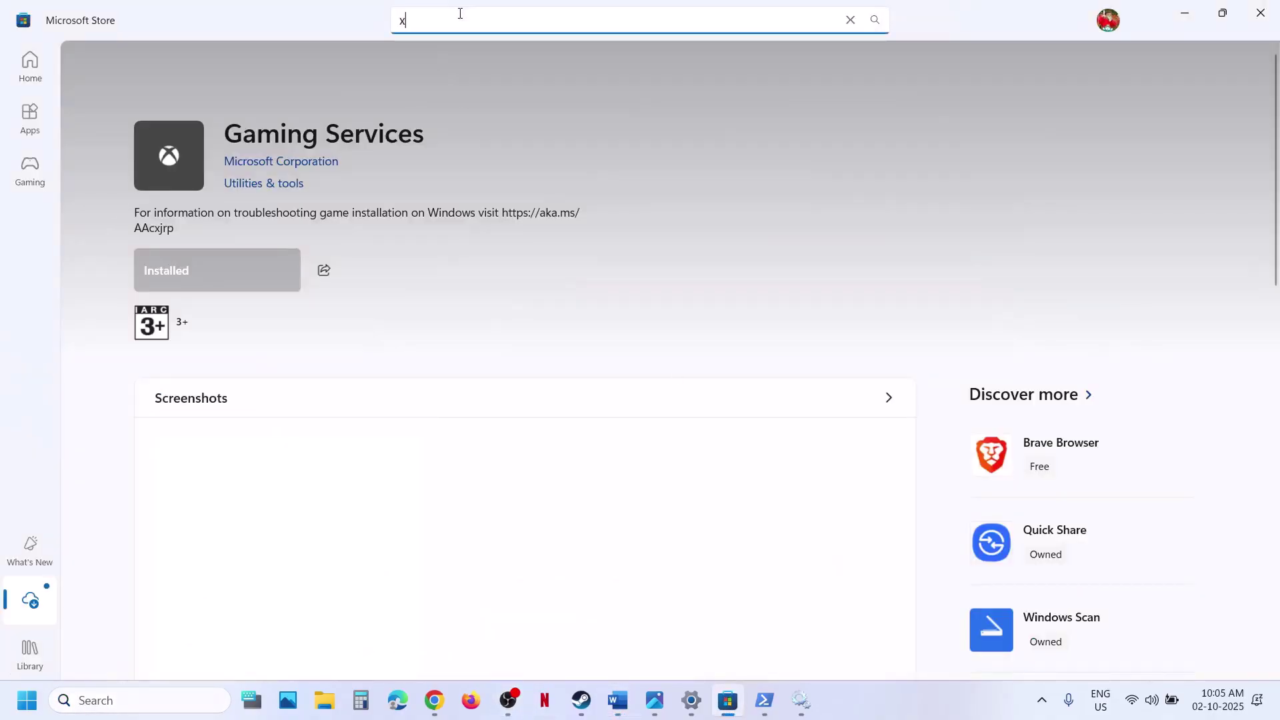
pyautogui.write('box')
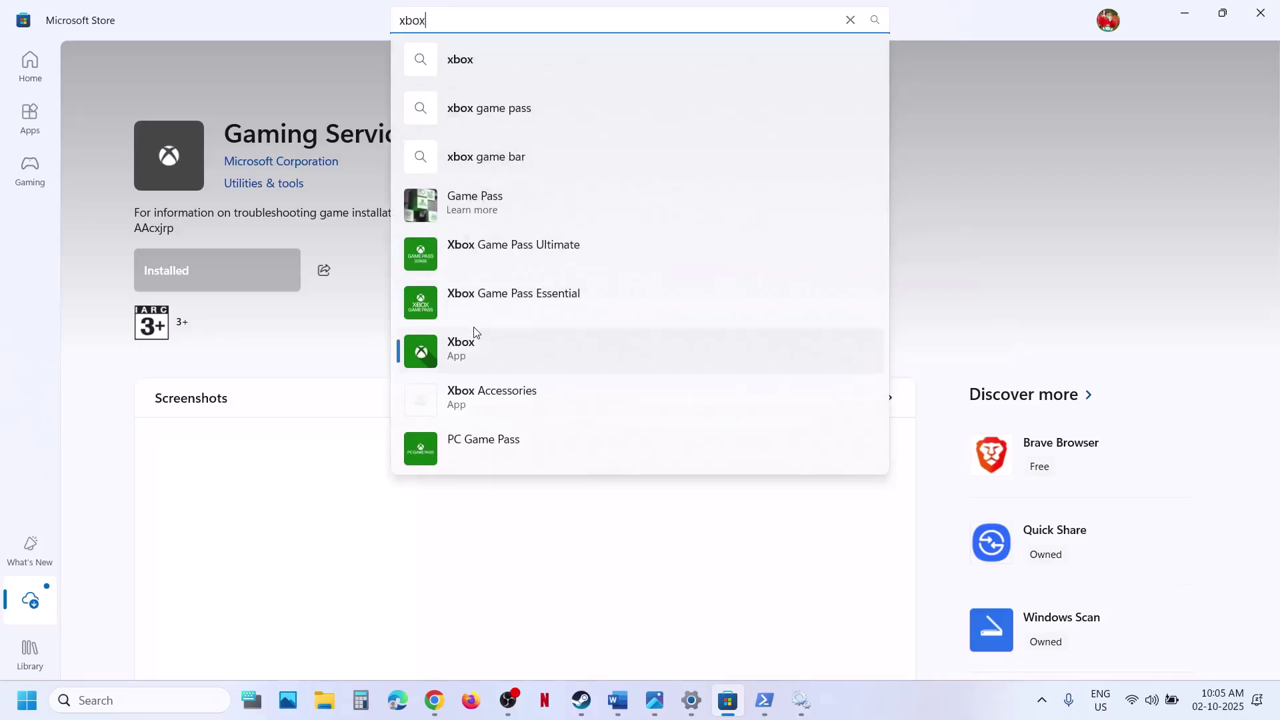
pyautogui.click(475, 346)
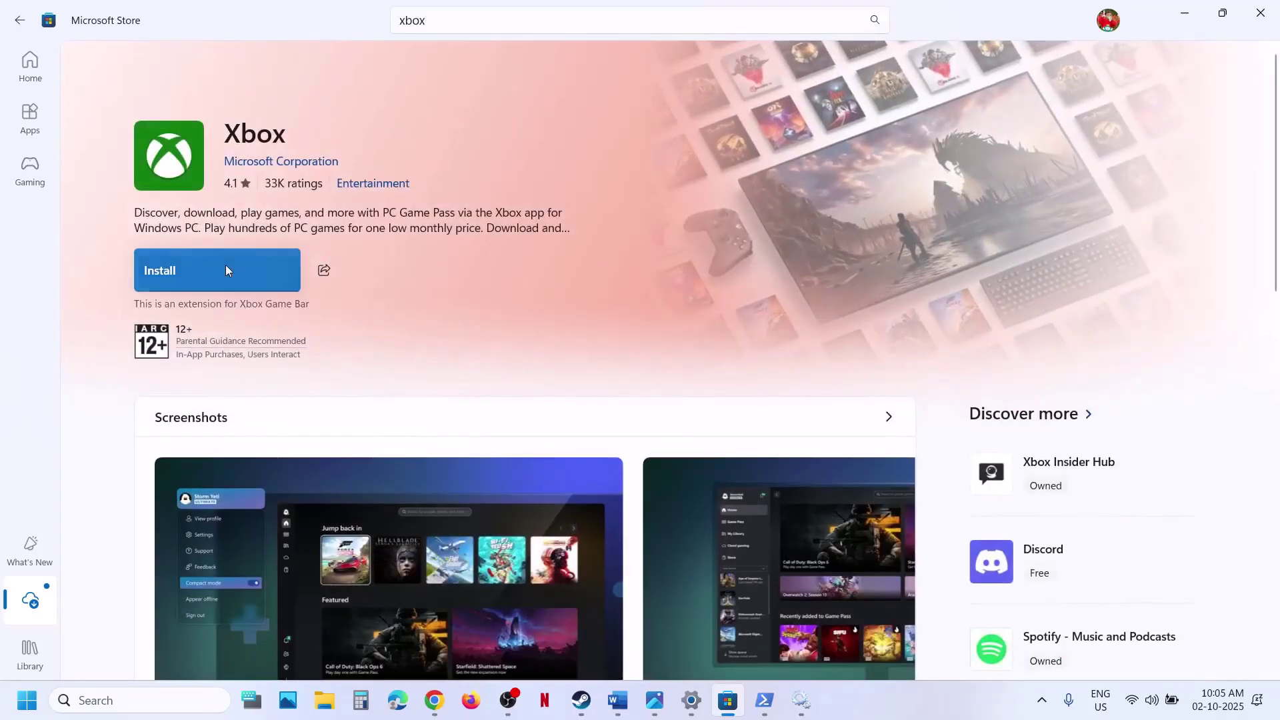
pyautogui.click(225, 270)
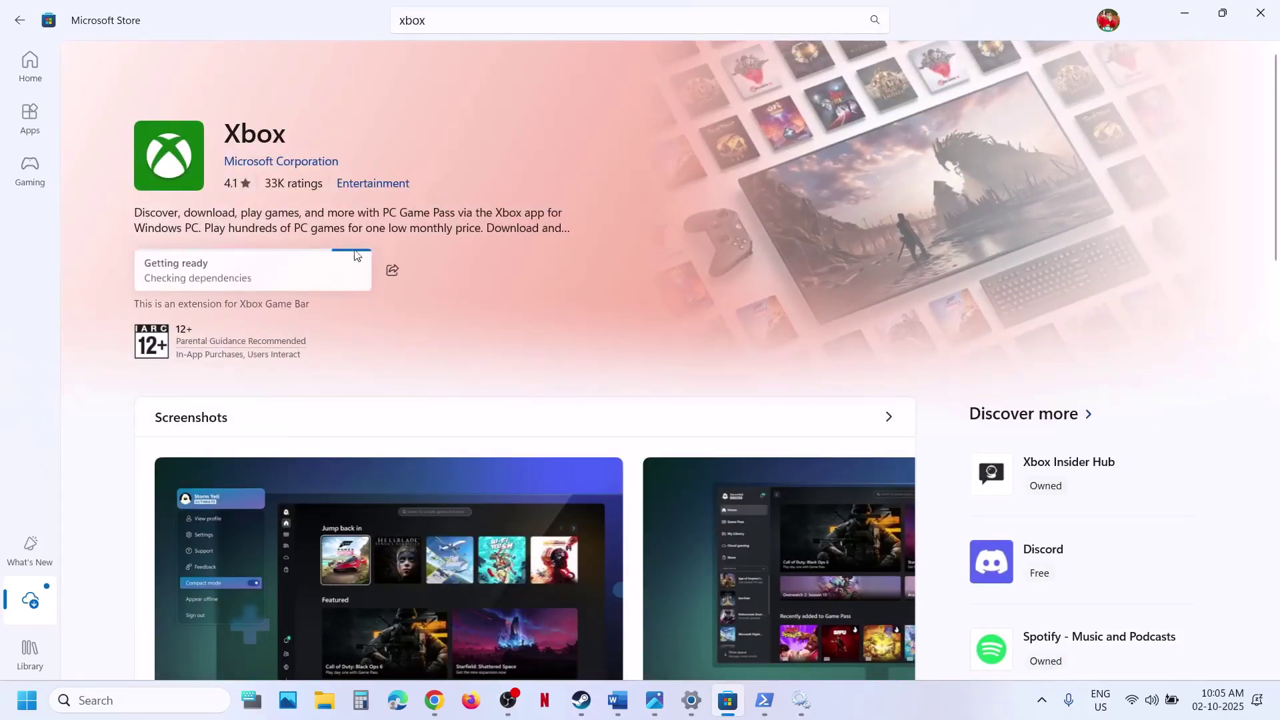
pyautogui.click(618, 700)
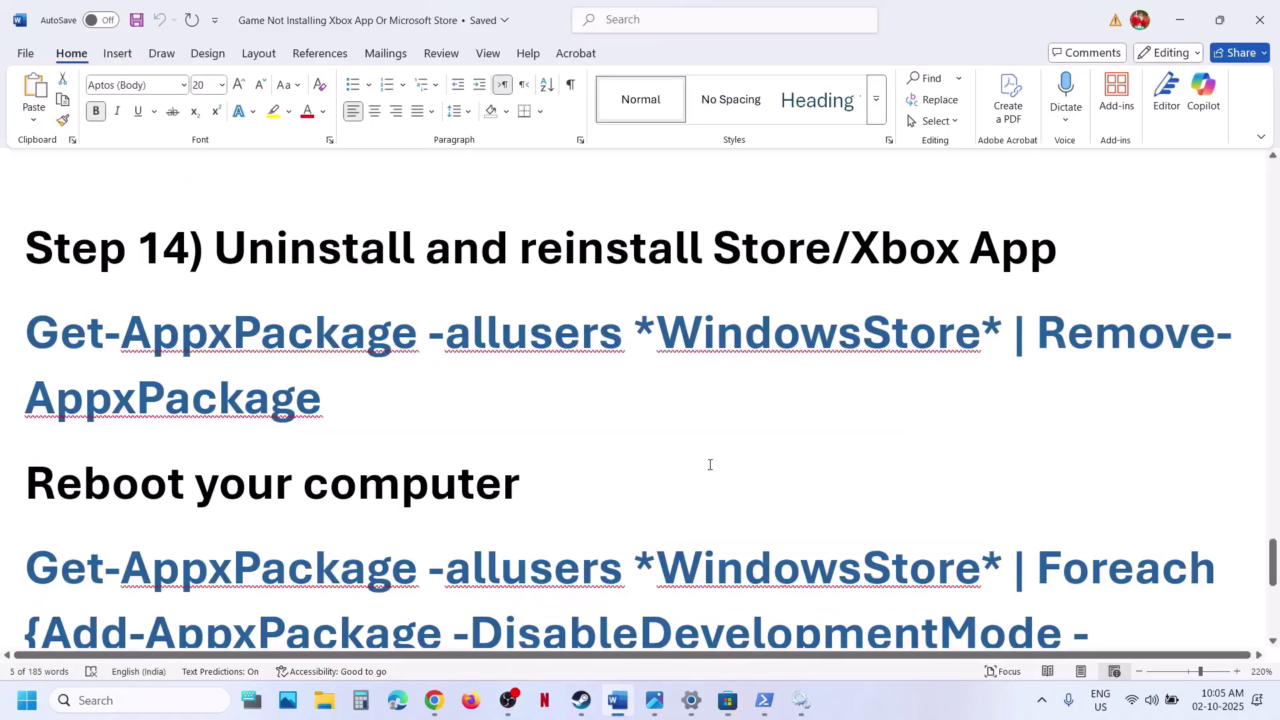
# - Search 'Xbox App' in a new Chrome tab, download XboxInstaller.exe from xbox.com and run it
pyautogui.moveTo(1049, 256); pyautogui.dragTo(927, 237)
pyautogui.hotkey('ctrl', 'c')
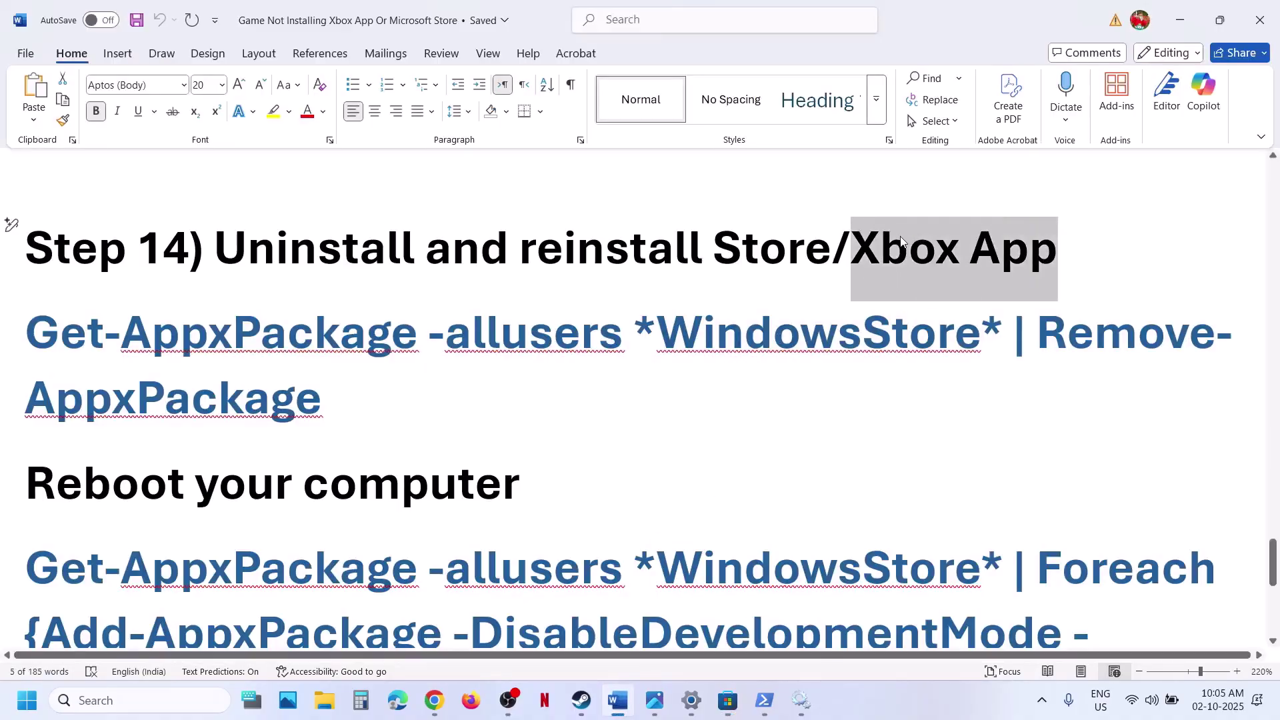
pyautogui.click(434, 700)
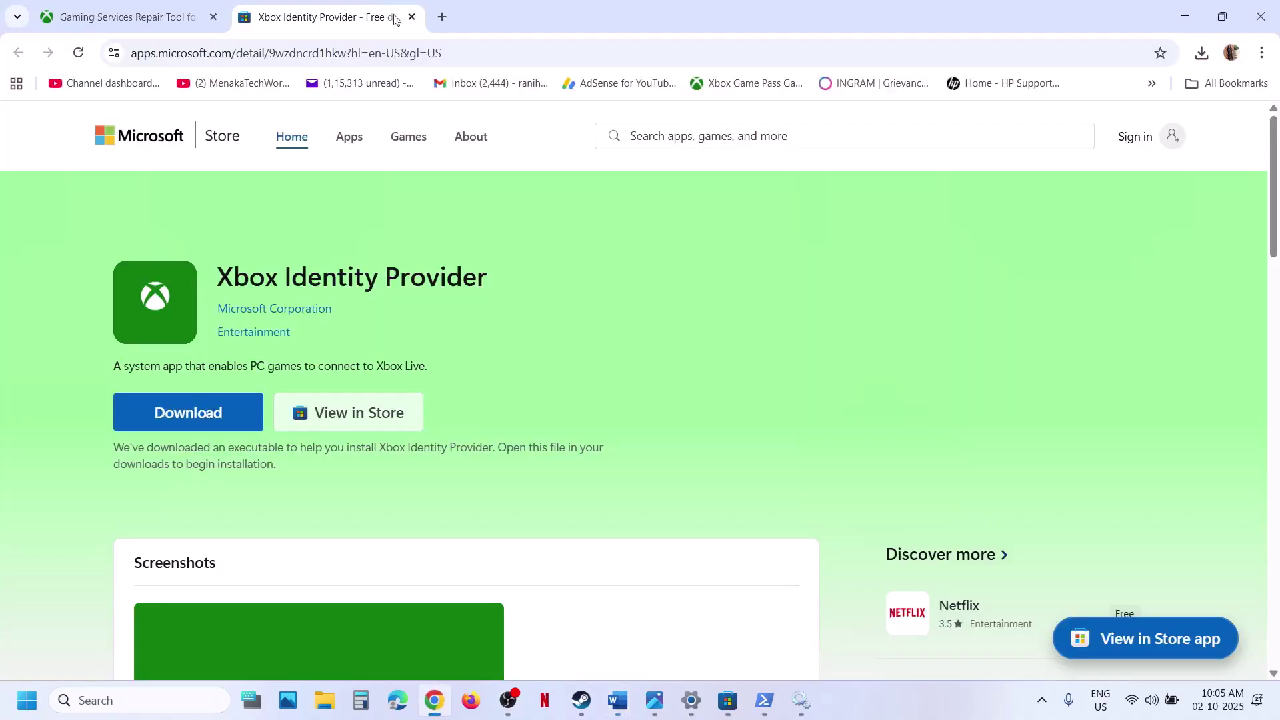
pyautogui.click(442, 17)
pyautogui.hotkey('ctrl', 'v')
pyautogui.press('Return')
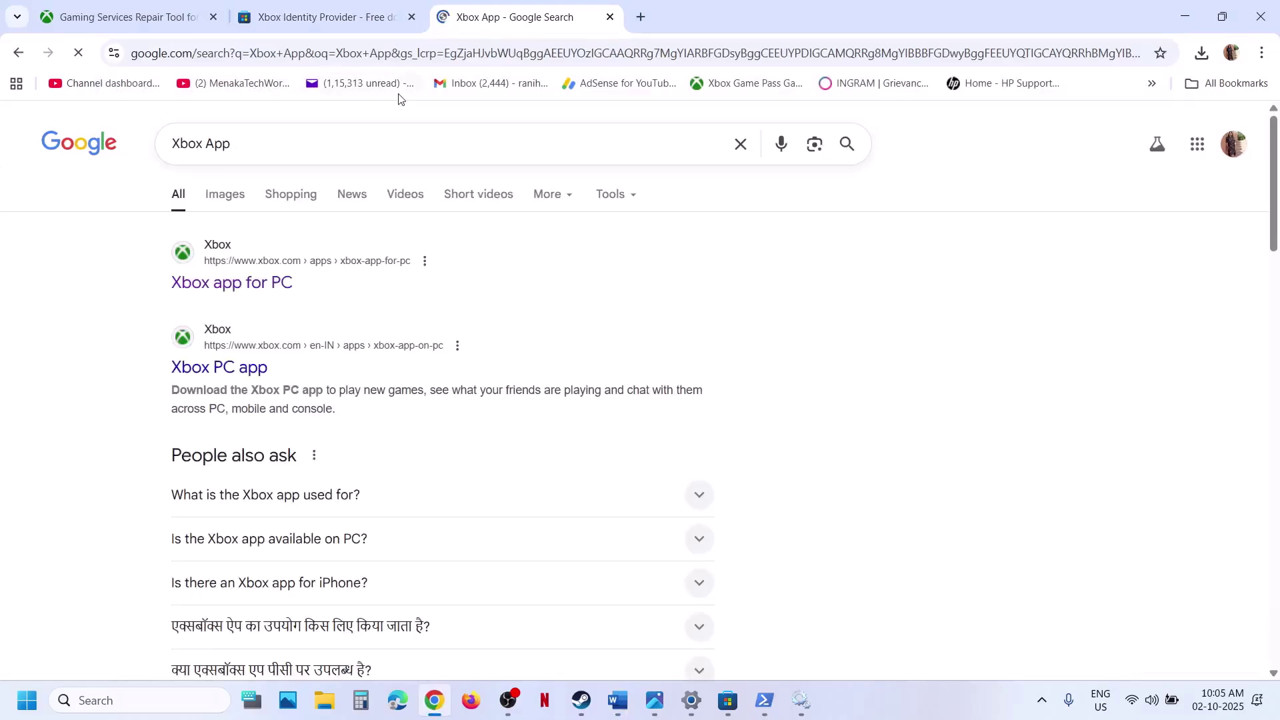
pyautogui.click(270, 283)
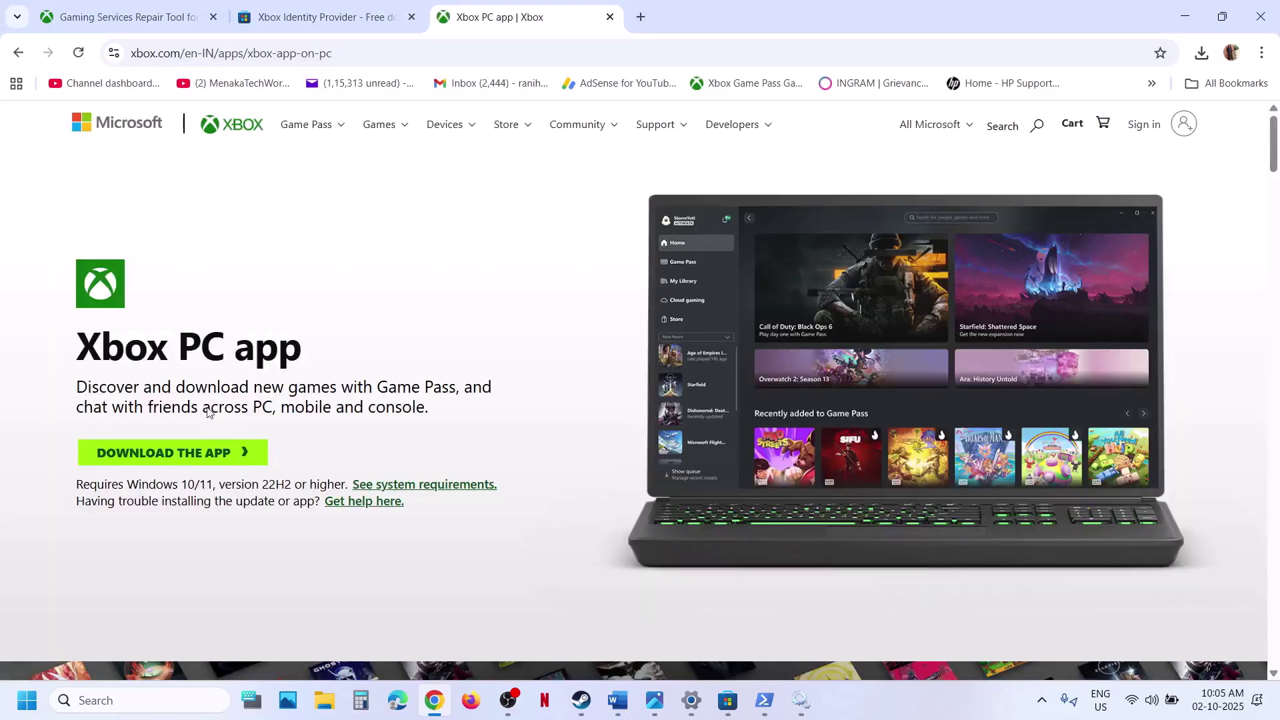
pyautogui.click(171, 452)
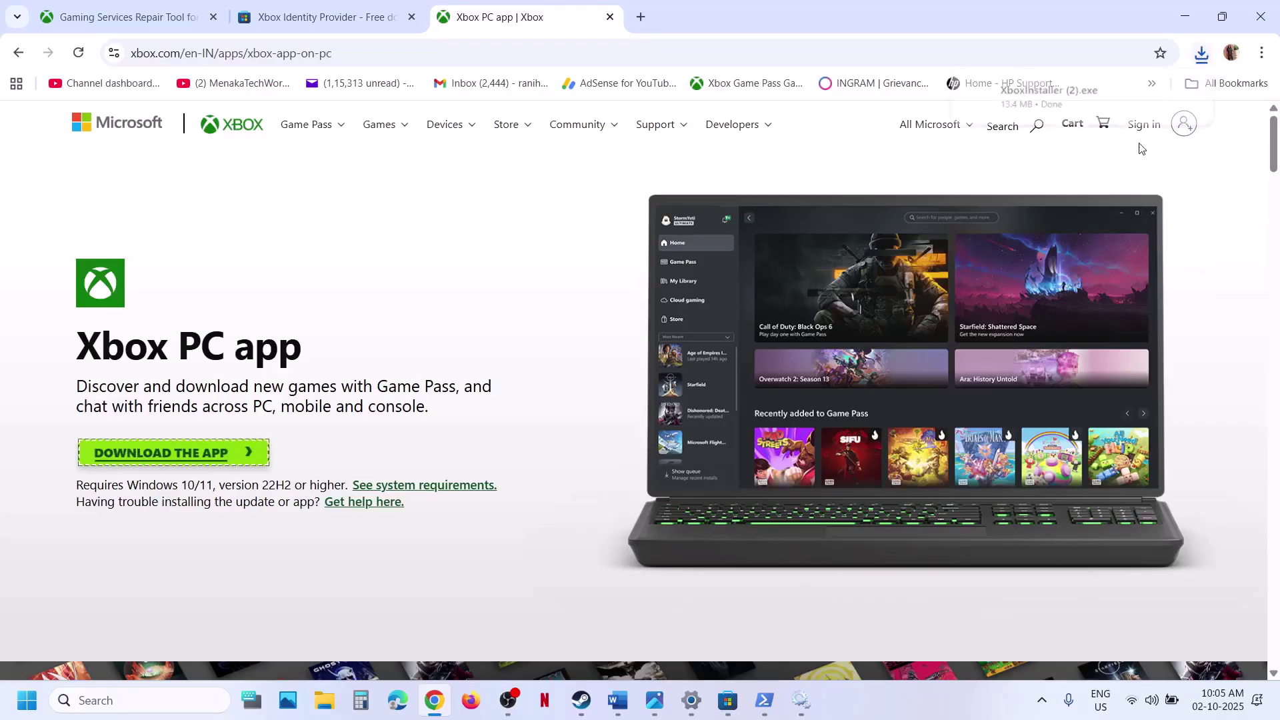
pyautogui.click(1101, 94)
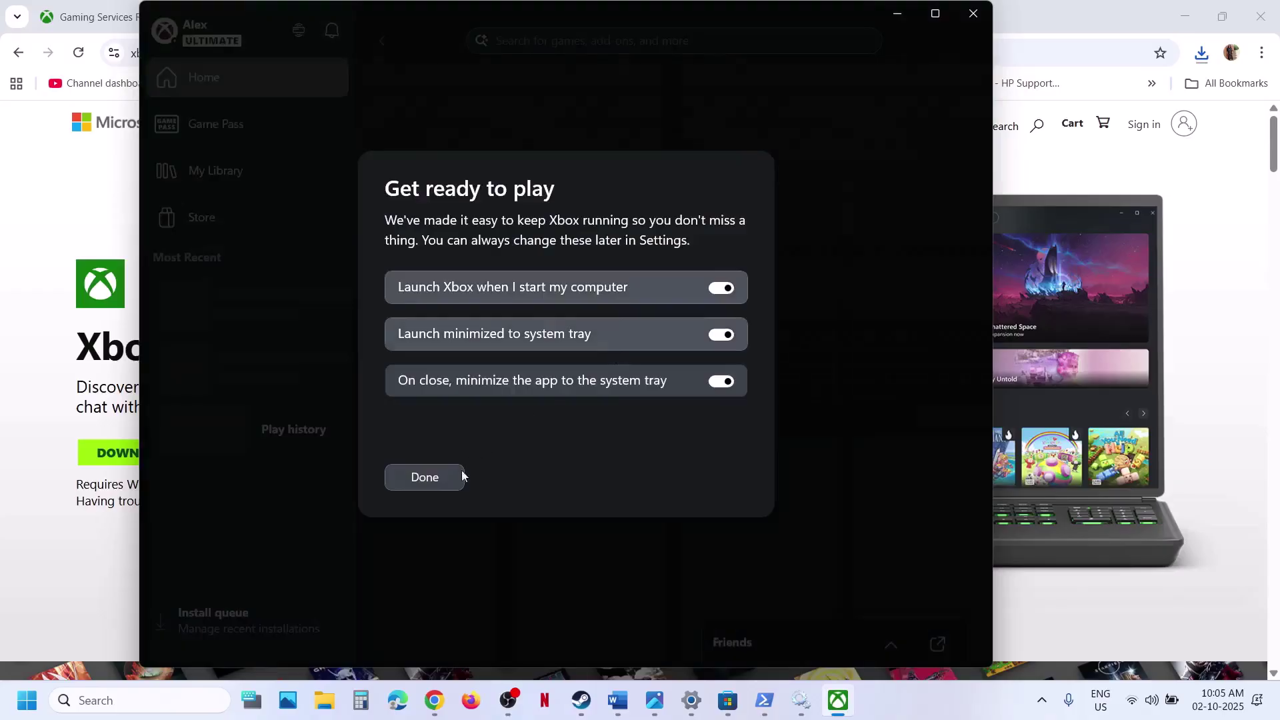
# - Finish Get ready to play, maximize the Xbox app and open Hogwarts Legacy at 11% downloaded
pyautogui.click(430, 478)
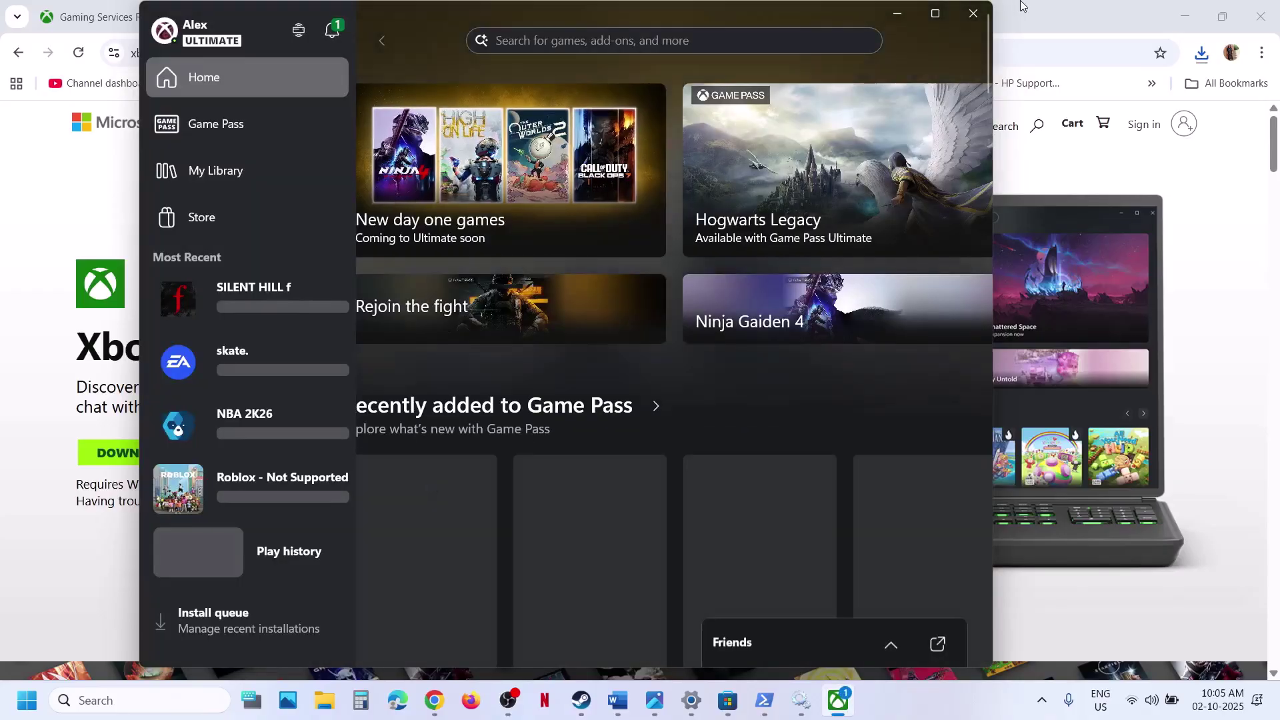
pyautogui.click(935, 13)
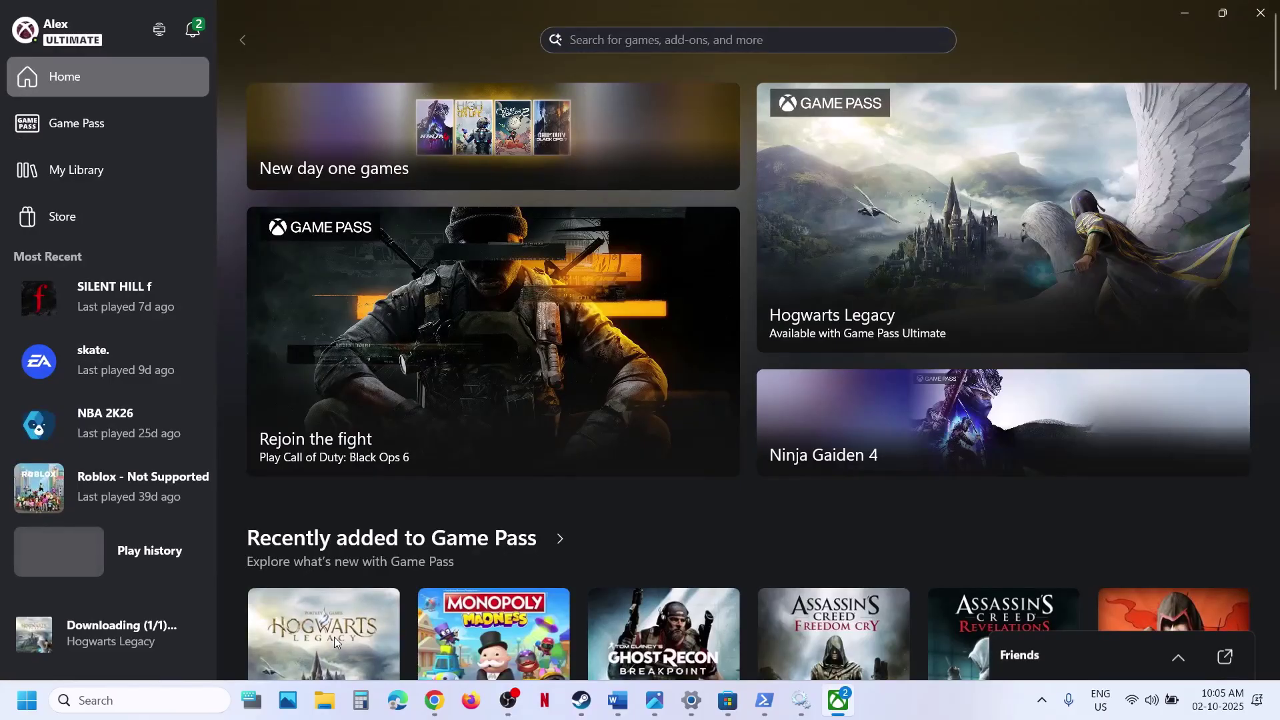
pyautogui.click(334, 637)
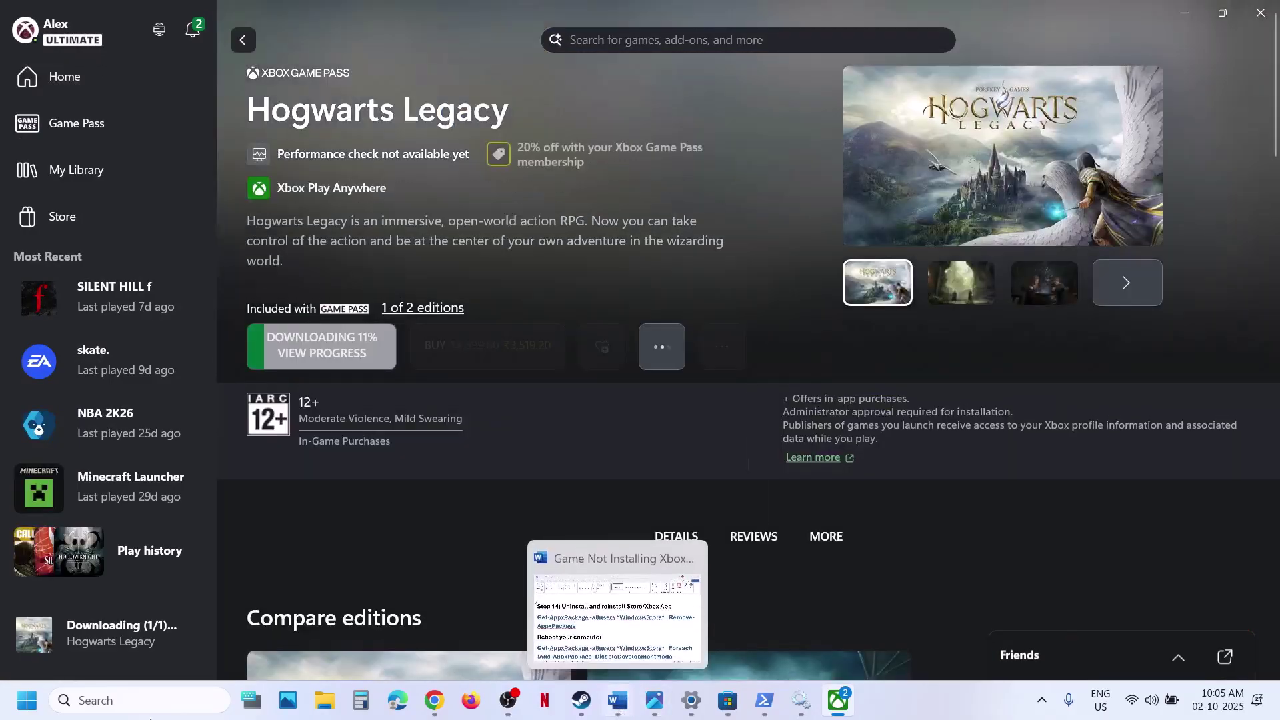
# - Copy the Get-AppxPackage *WindowsStore* | Remove-AppxPackage command from the Word guide
pyautogui.click(613, 700)
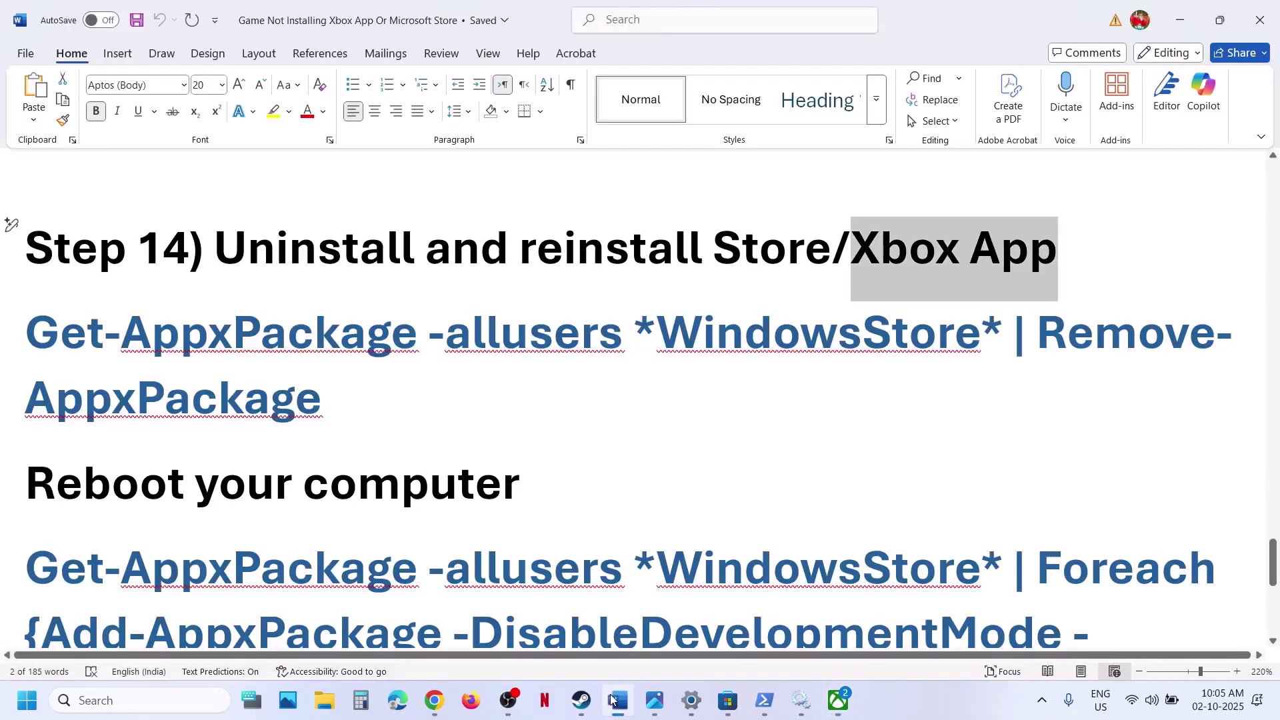
pyautogui.moveTo(344, 406); pyautogui.dragTo(11, 365)
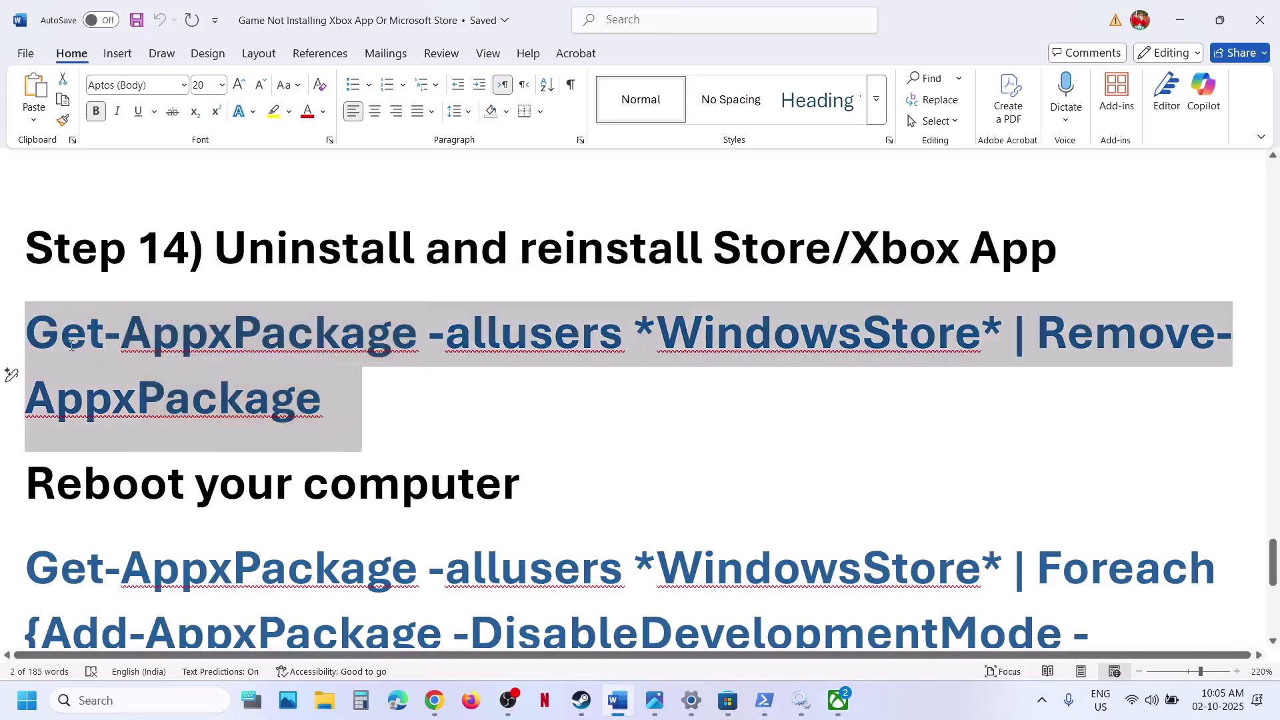
pyautogui.rightClick(74, 328)
pyautogui.click(134, 411)
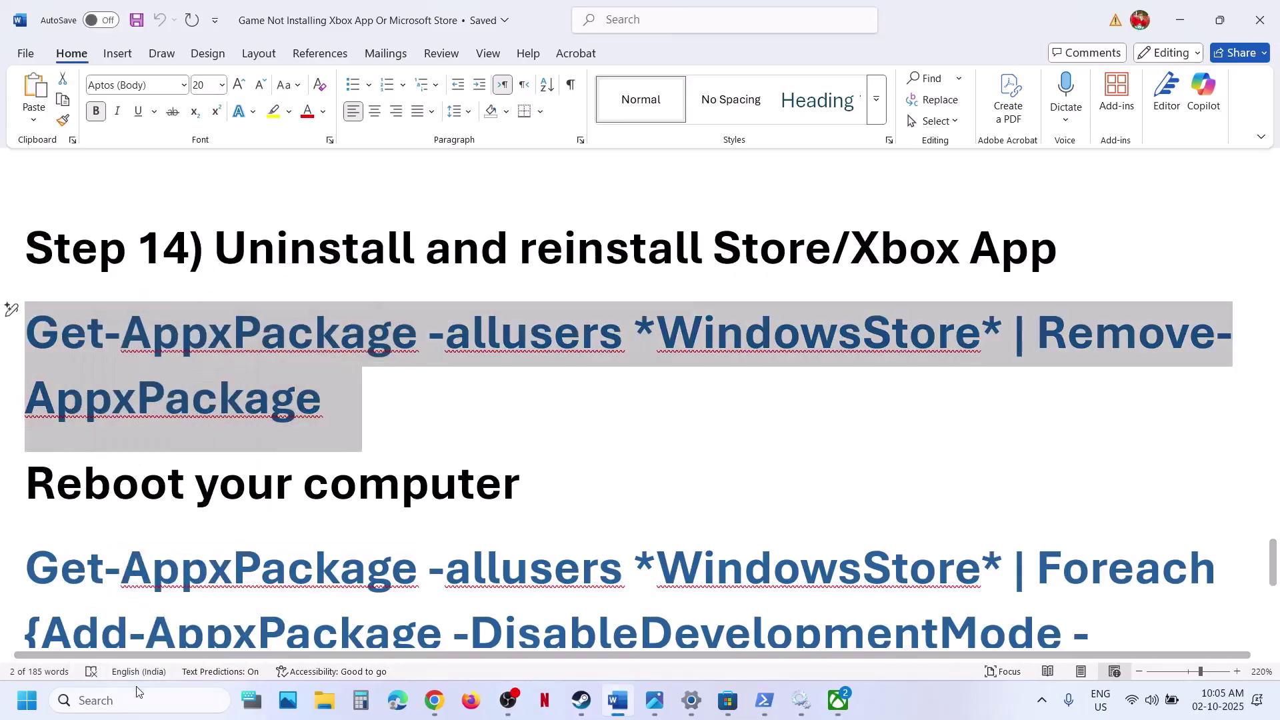
# - Launch Windows PowerShell as administrator
pyautogui.click(128, 701)
pyautogui.write('powershell')
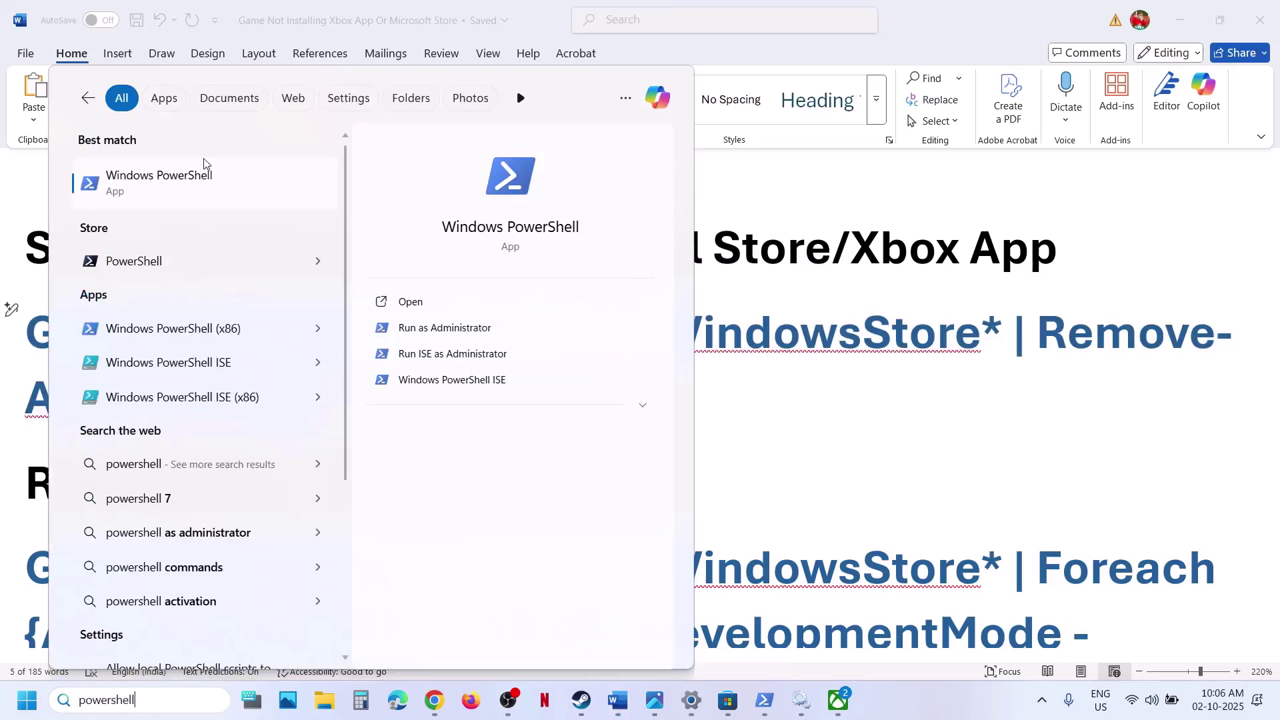
pyautogui.rightClick(193, 175)
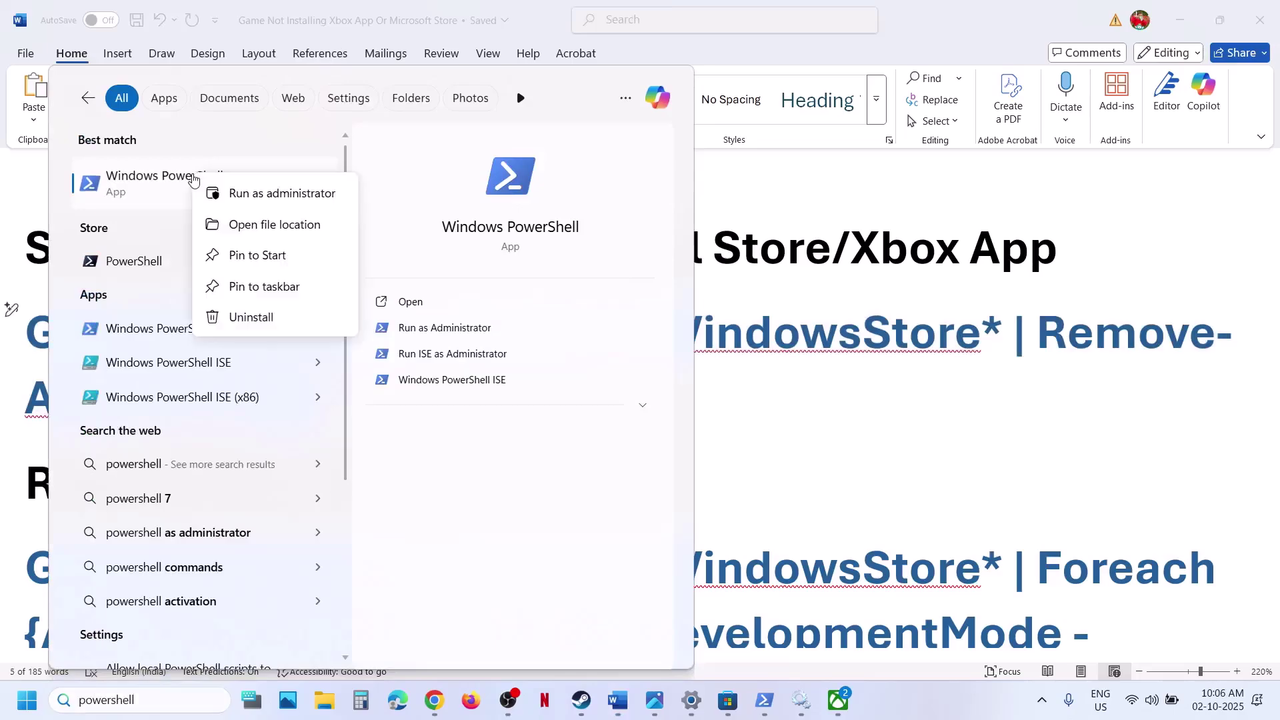
pyautogui.click(303, 201)
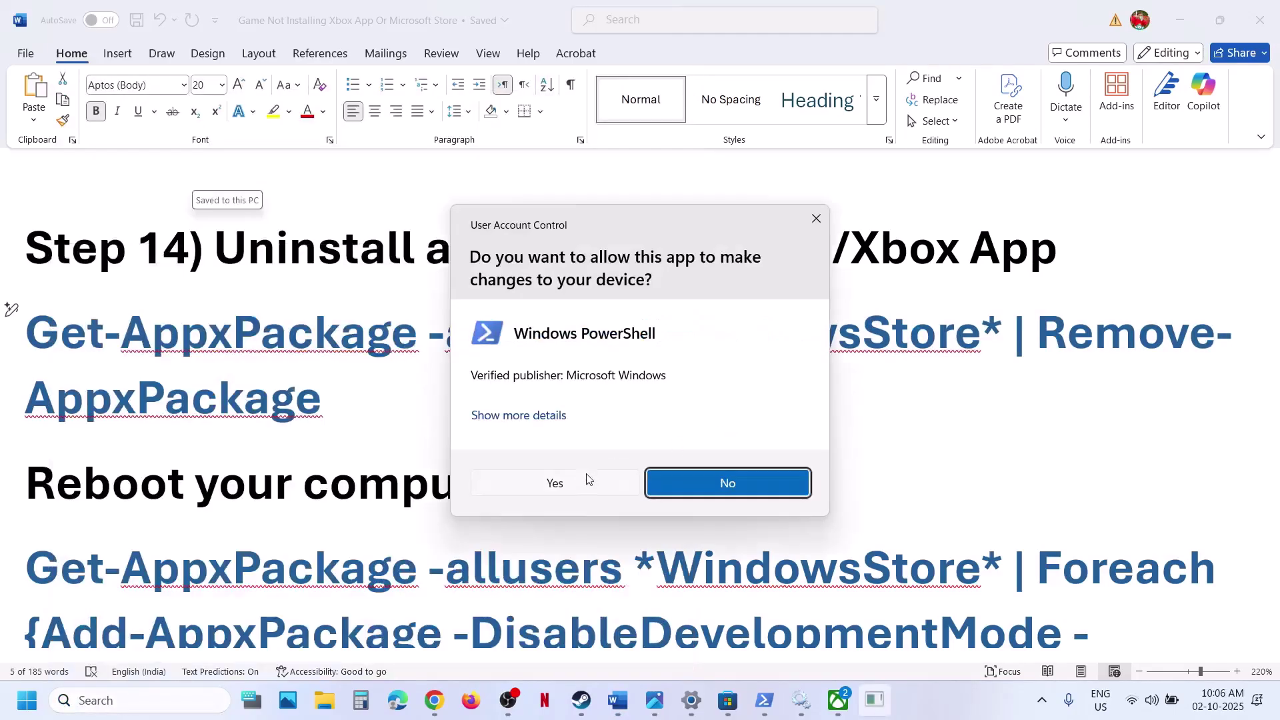
pyautogui.click(573, 485)
# - Run the command removing the WindowsStore package for all users
pyautogui.click(332, 189)
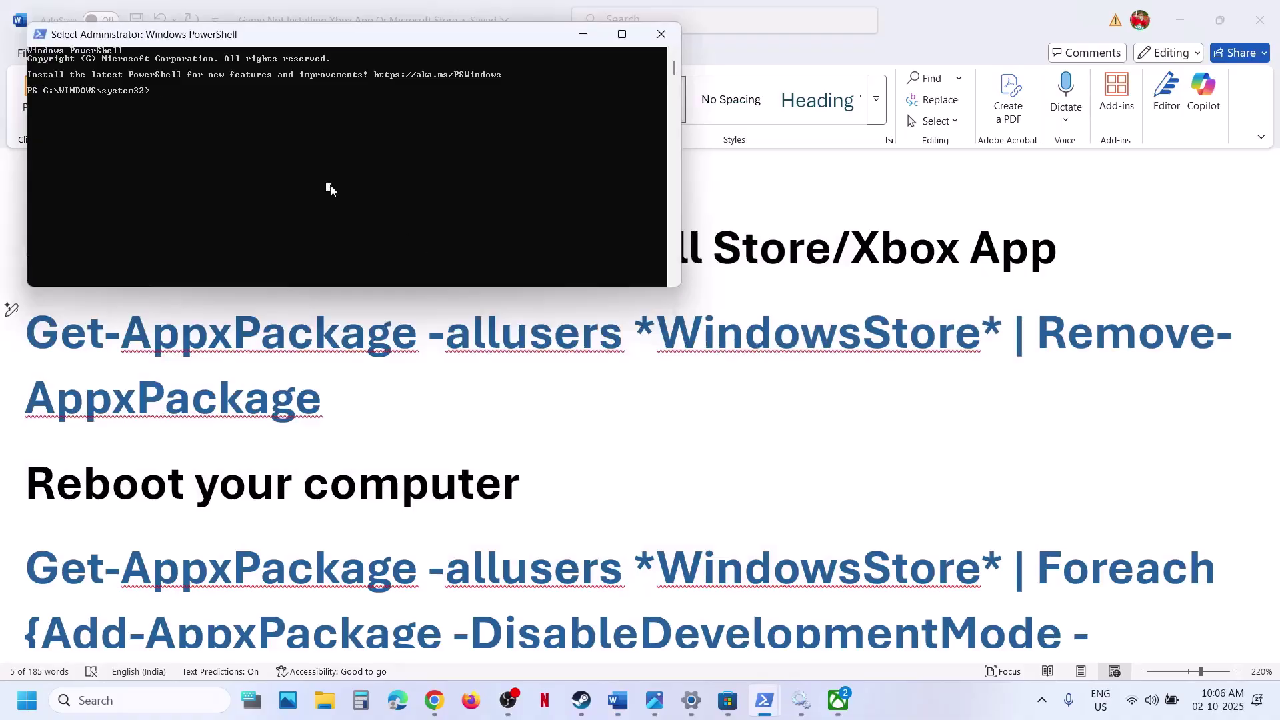
pyautogui.rightClick(330, 184)
pyautogui.press('Return')
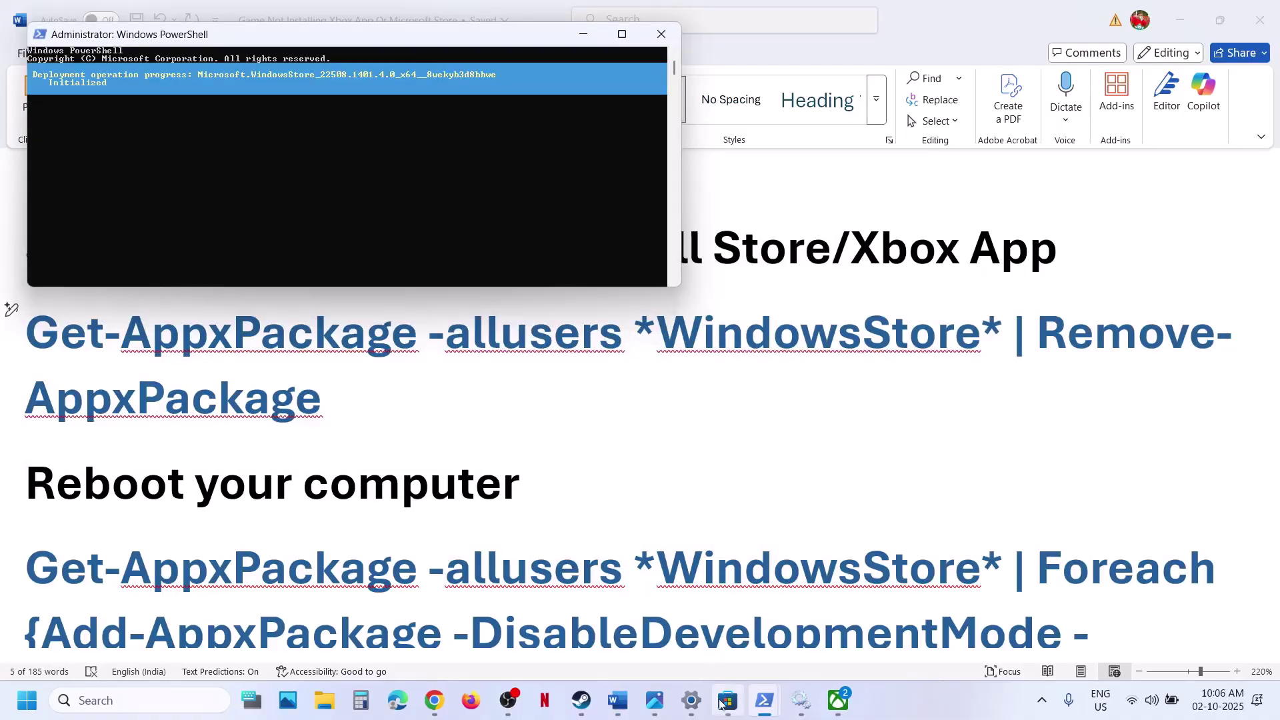
# - Re-register the Store with the Foreach Add-AppxPackage AppXManifest.xml command
pyautogui.moveTo(736, 711)
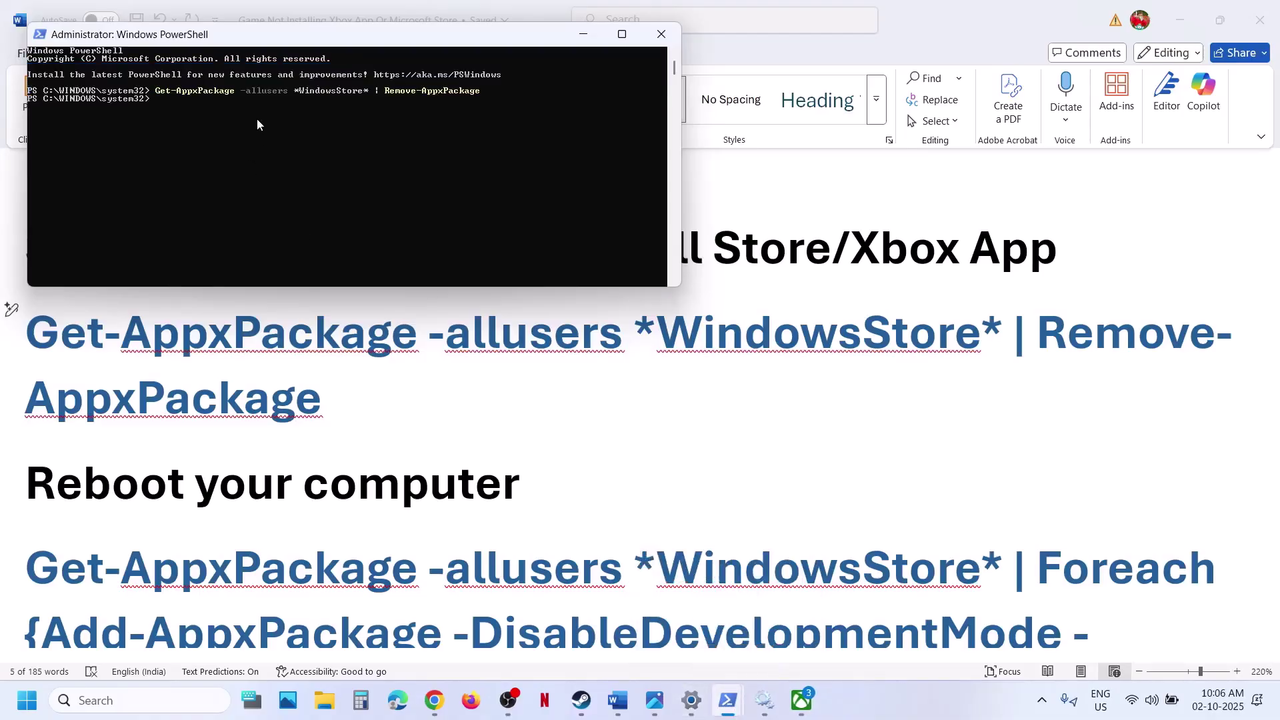
pyautogui.scroll(-1, 437, 542)
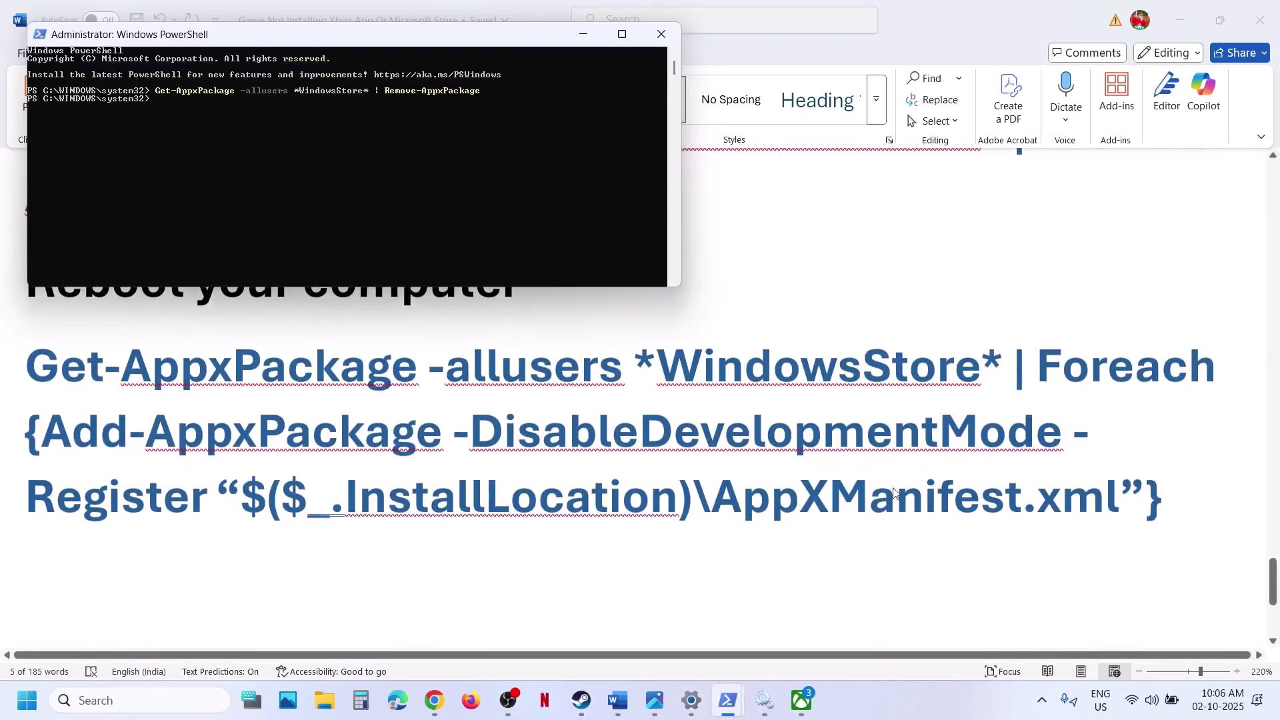
pyautogui.doubleClick(820, 445)
pyautogui.tripleClick(820, 446)
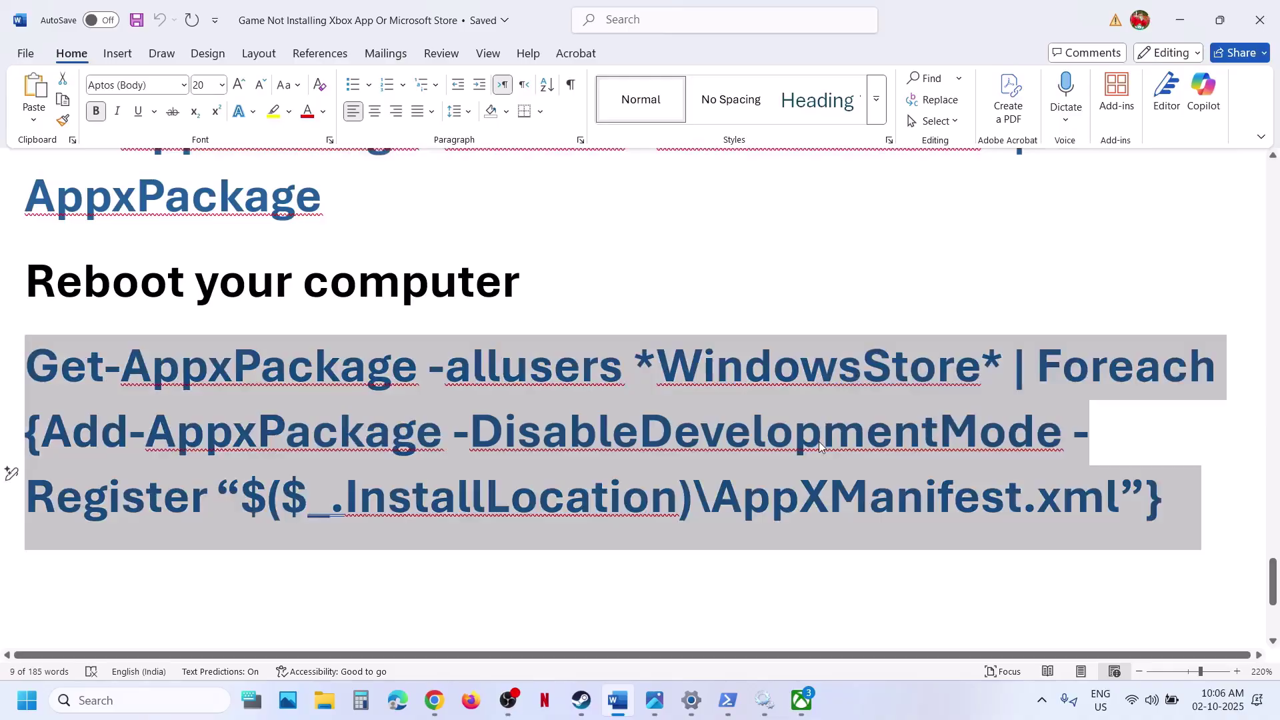
pyautogui.hotkey('alt', 'Tab')
pyautogui.click(308, 140)
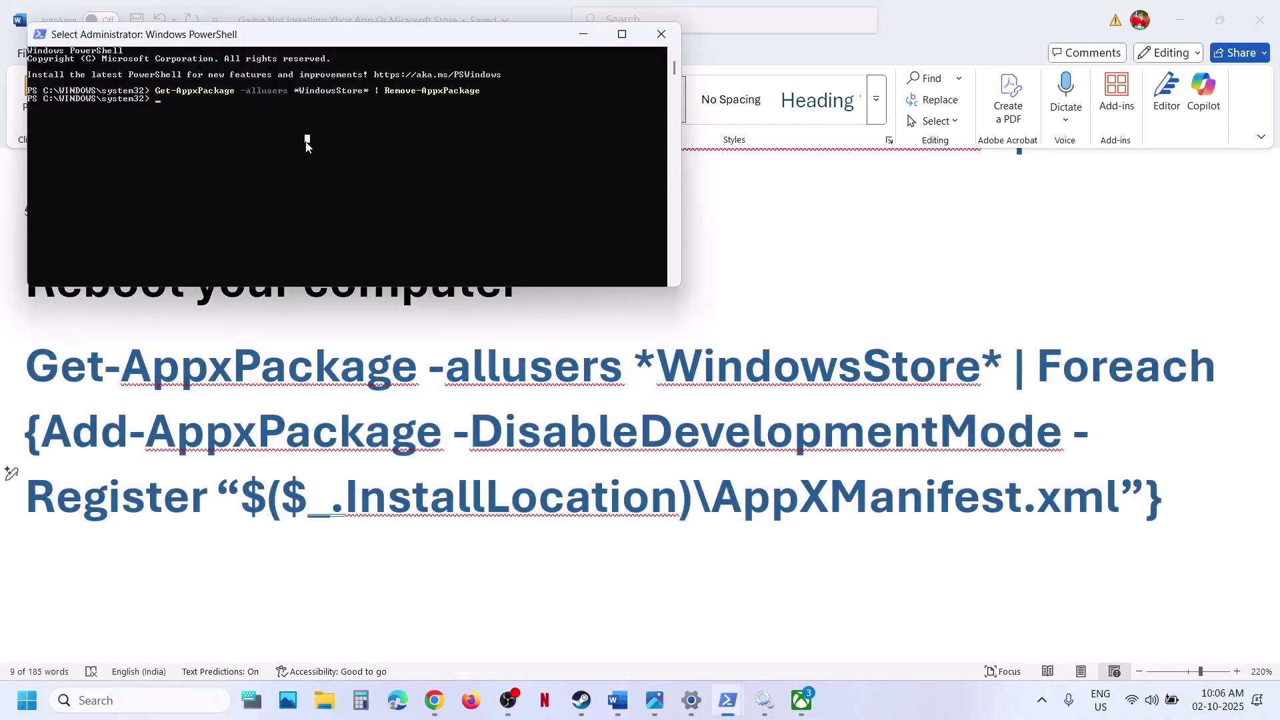
pyautogui.rightClick(306, 142)
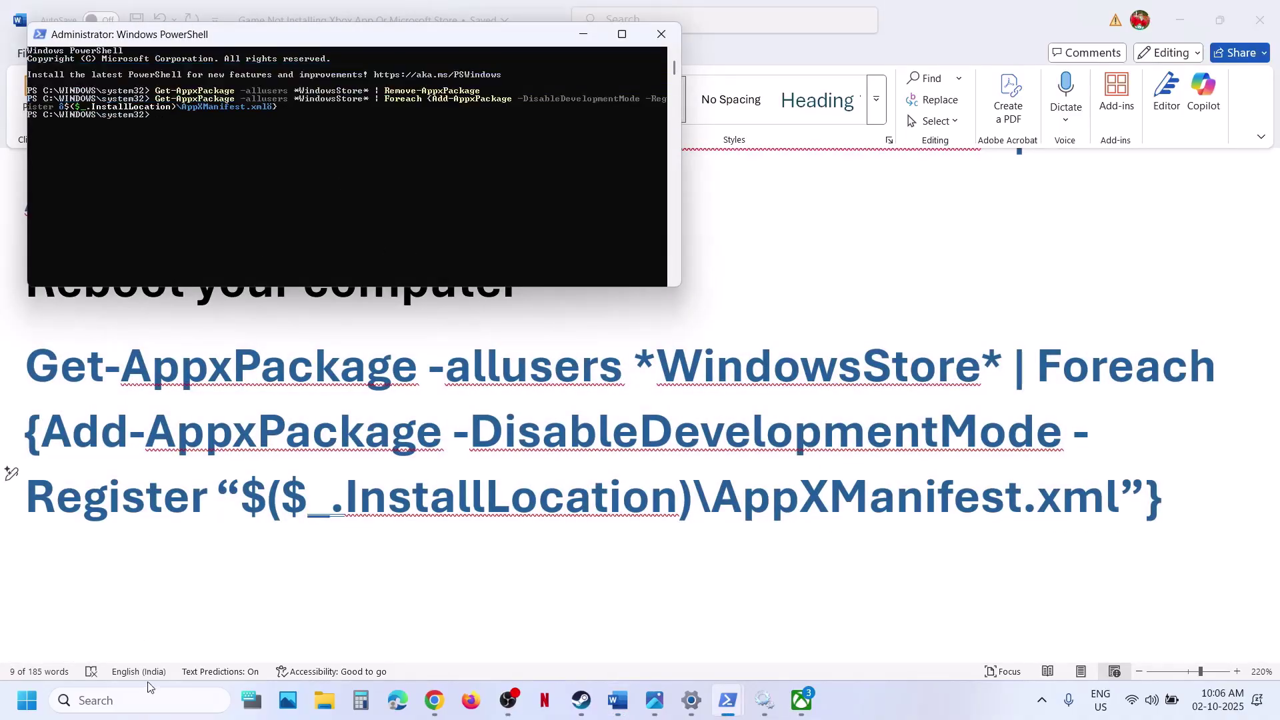
pyautogui.click(138, 699)
# - Launch the reinstalled Microsoft Store via search 'store', then scroll the Word guide to Step 15
pyautogui.write('sto')
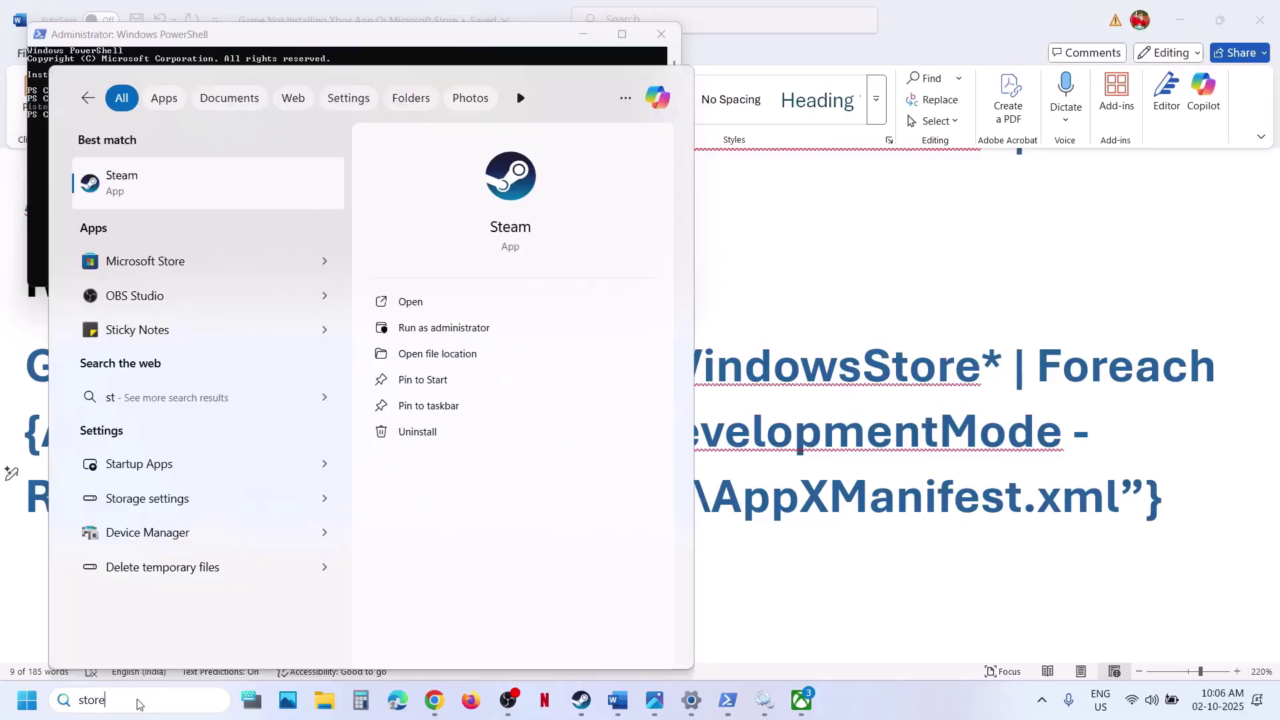
pyautogui.write('re')
pyautogui.press('Return')
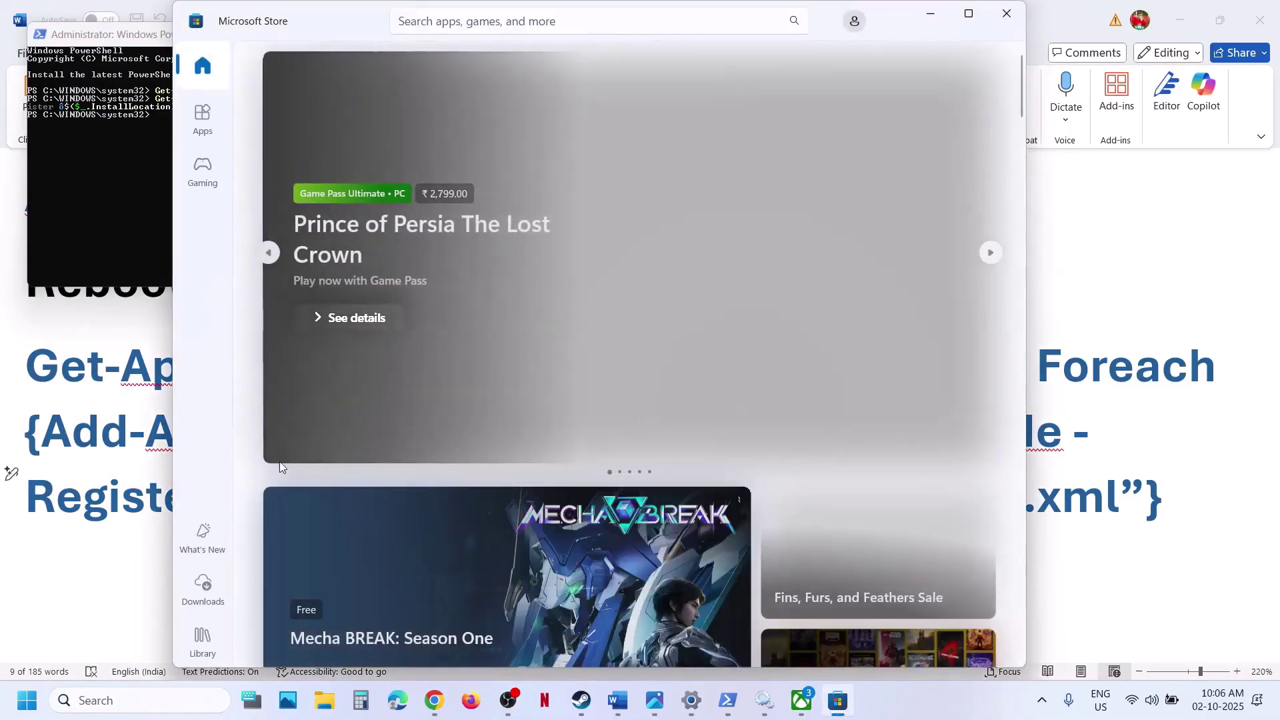
pyautogui.click(142, 517)
pyautogui.scroll(-3, 142, 517)
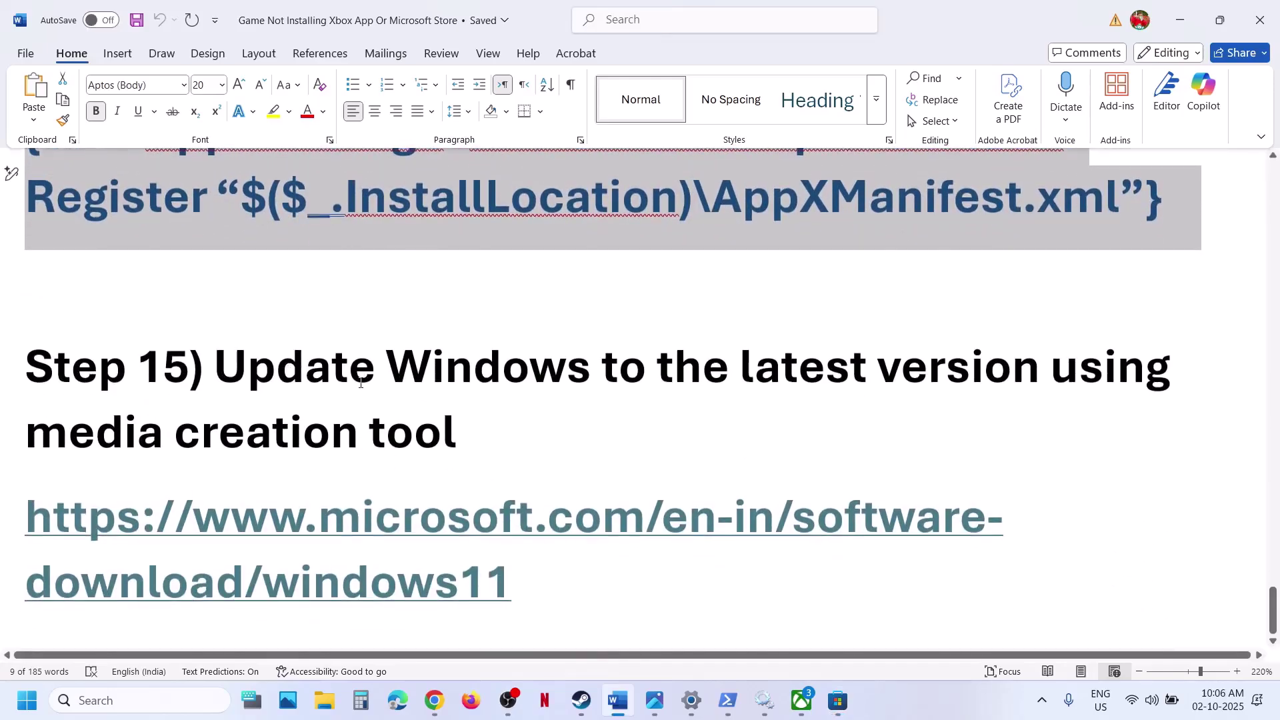
# - Download MediaCreationTool (20.4 MB) from Microsoft's Windows 11 download page
pyautogui.keyDown('ctrl'); pyautogui.click(368, 538); pyautogui.keyUp('ctrl')
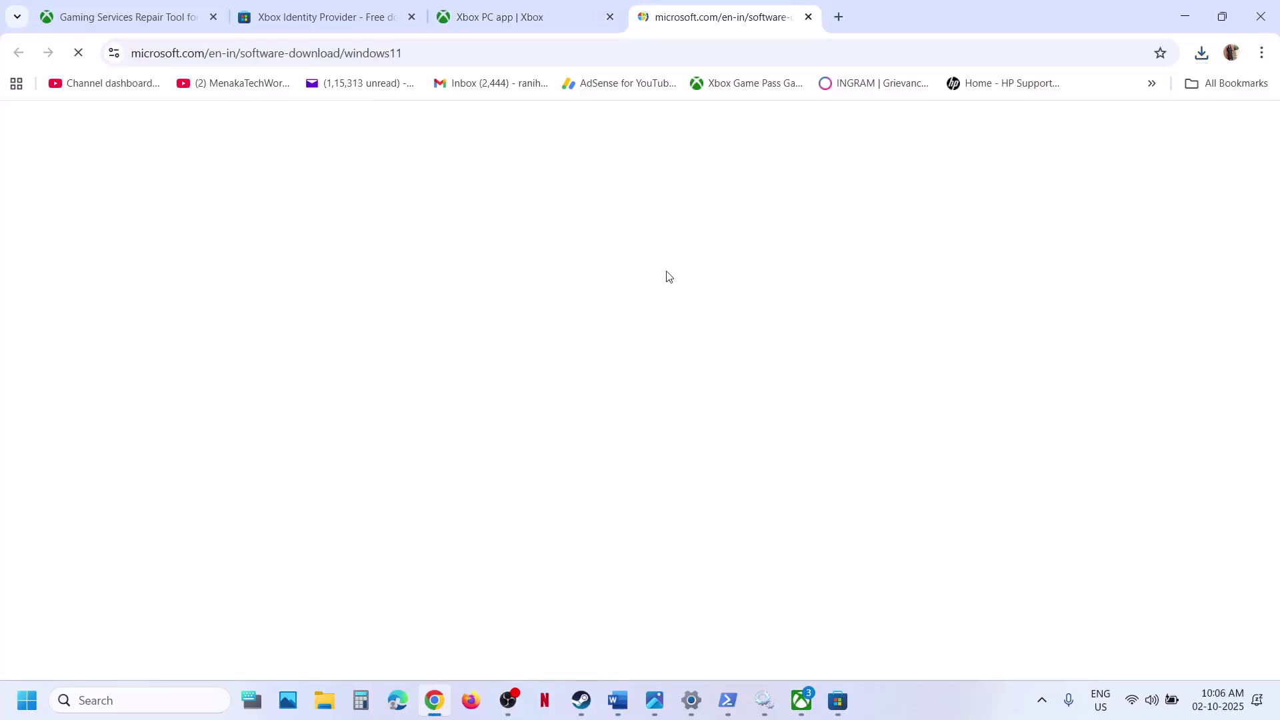
pyautogui.scroll(-3, 437, 452)
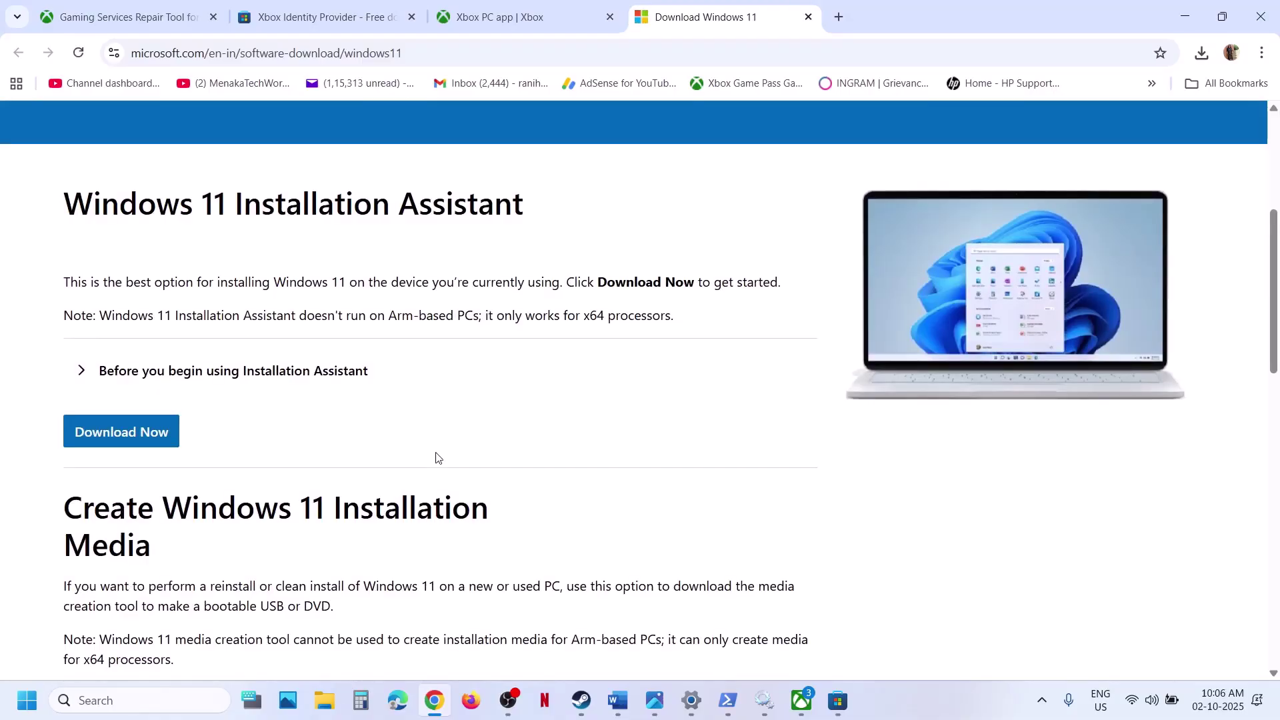
pyautogui.scroll(-8, 423, 491)
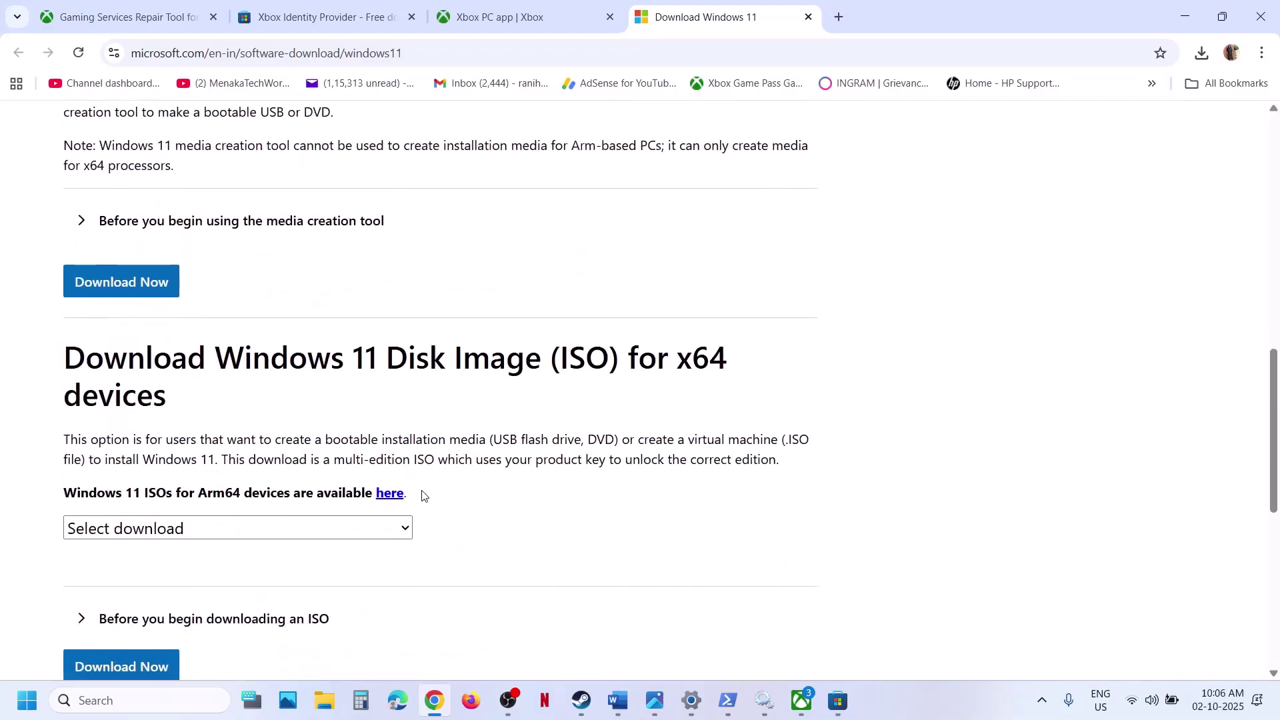
pyautogui.scroll(2, 423, 490)
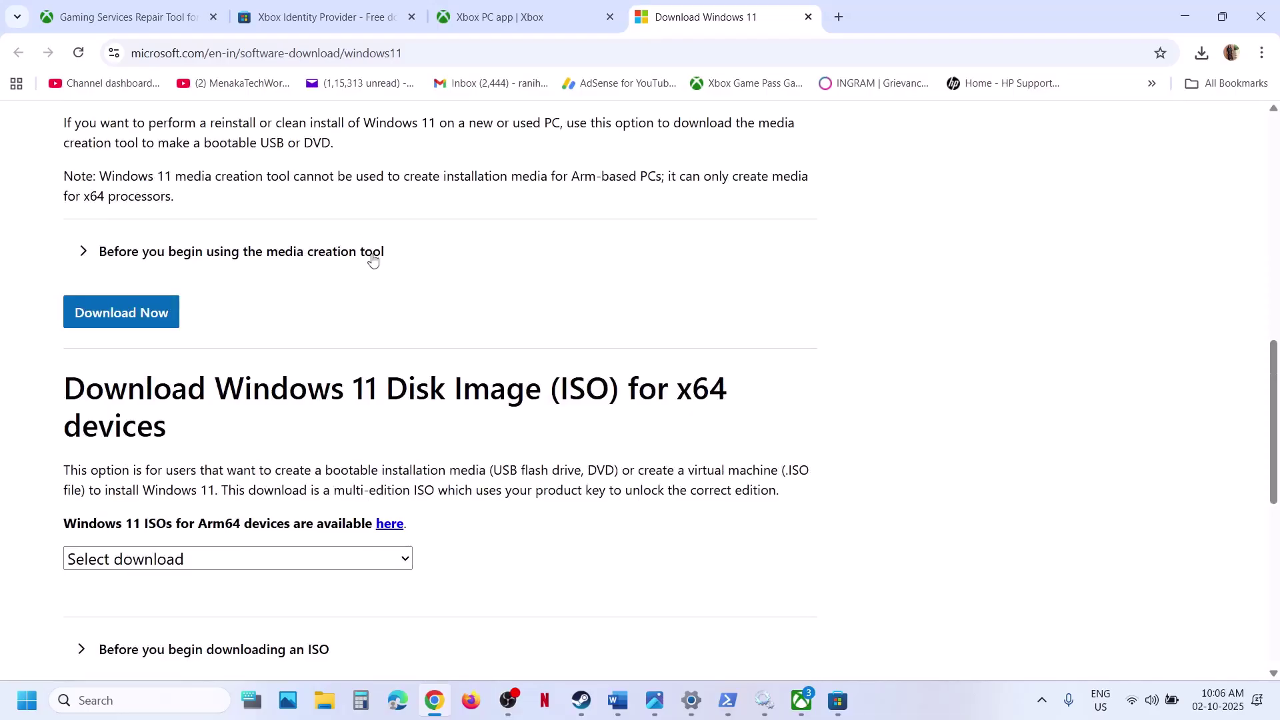
pyautogui.click(111, 322)
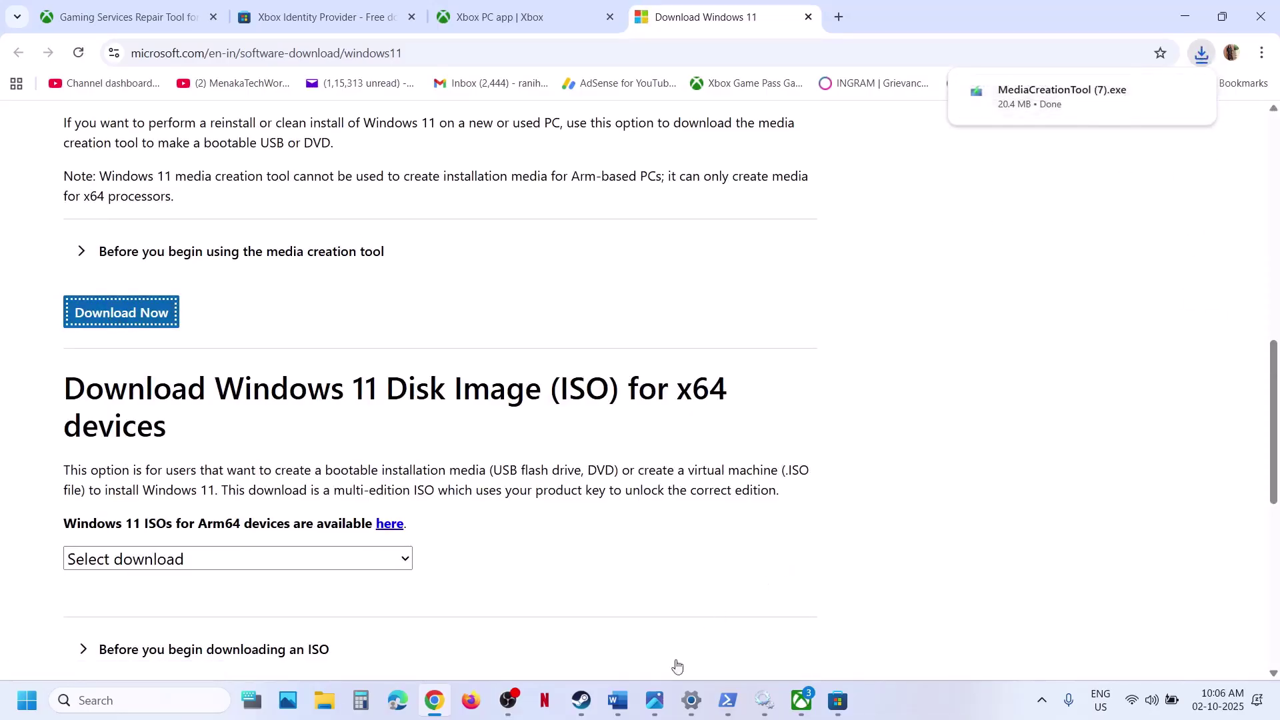
pyautogui.click(655, 700)
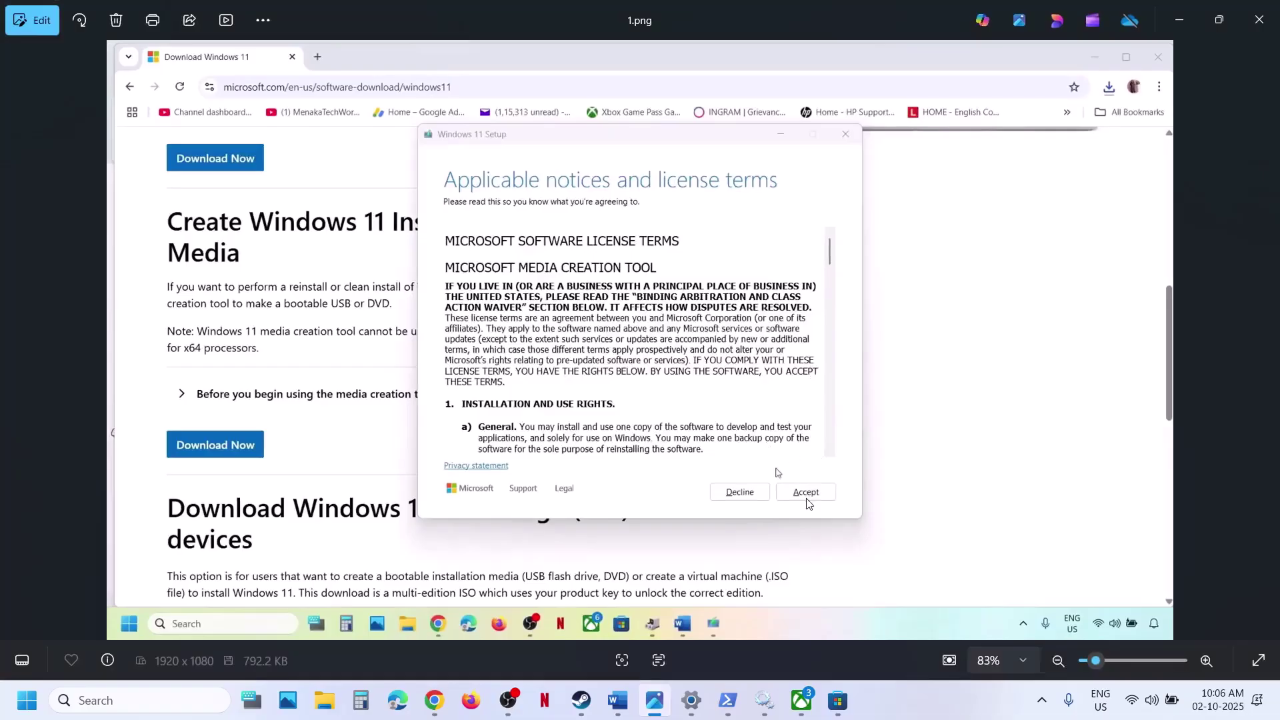
# - View screenshots 1.png through 8.png, from edition selection to the saved Windows 11 ISO
pyautogui.press('Right')
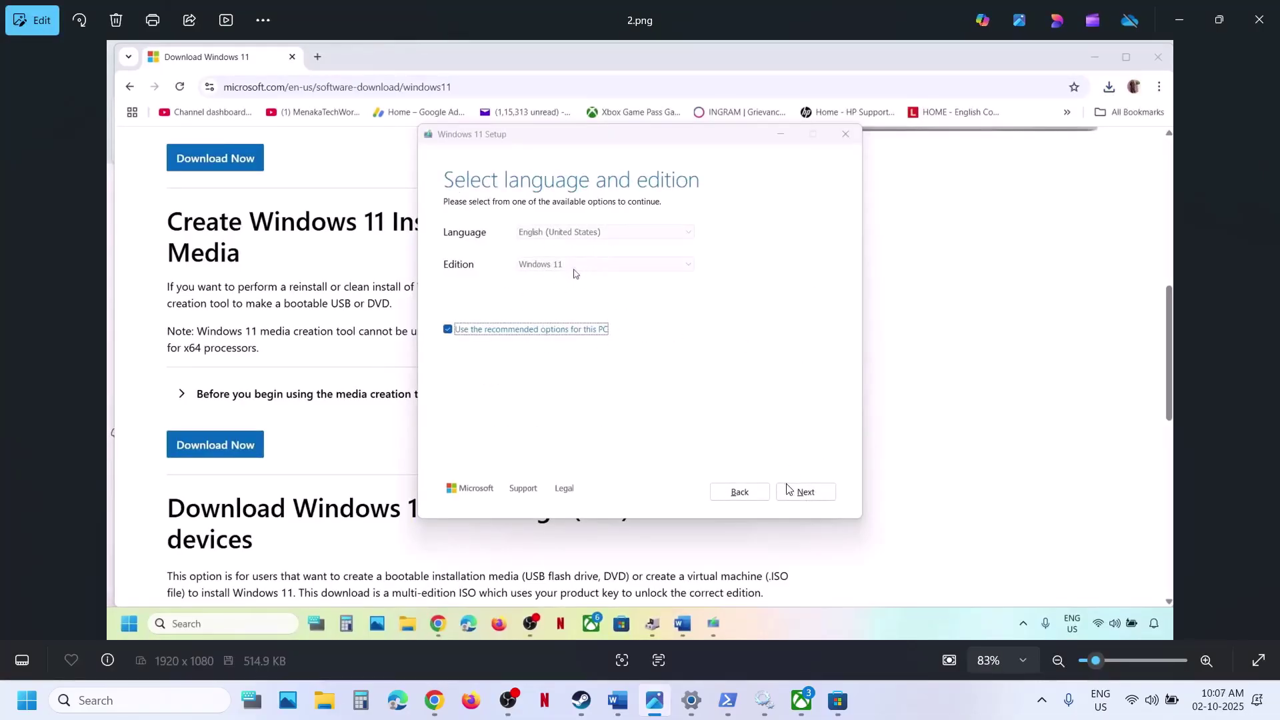
pyautogui.press('Right')
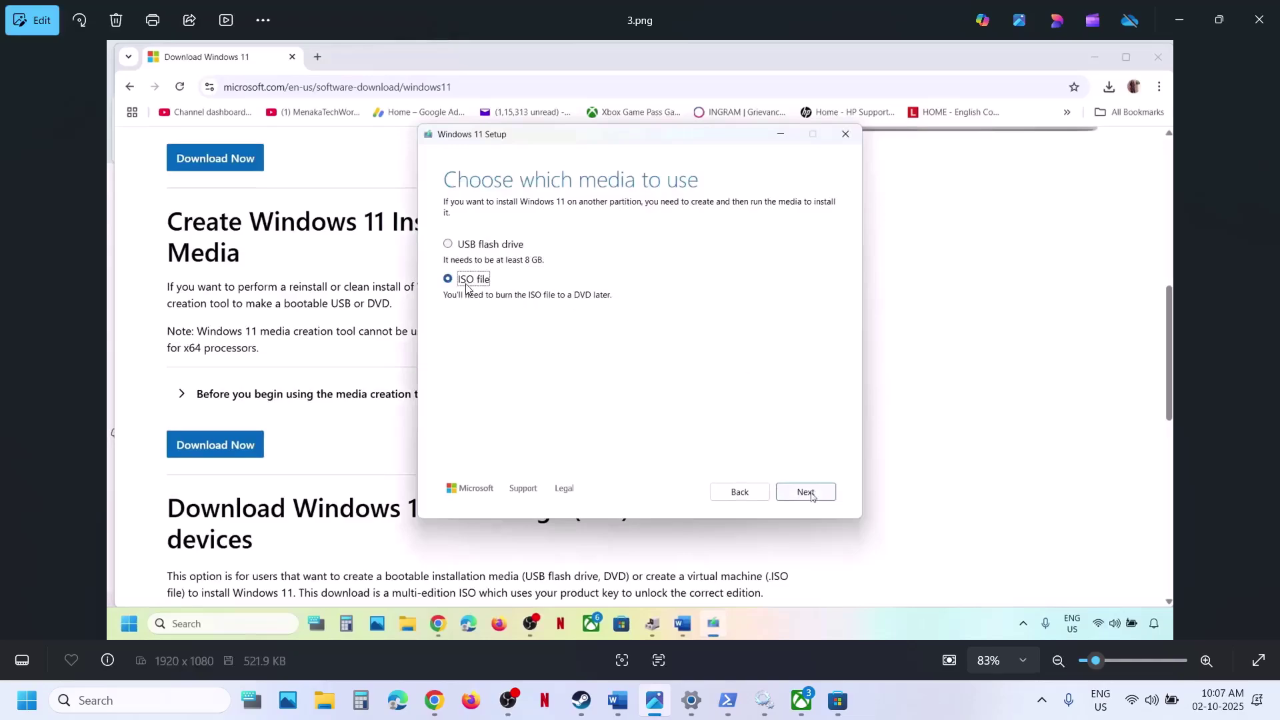
pyautogui.press('Right')
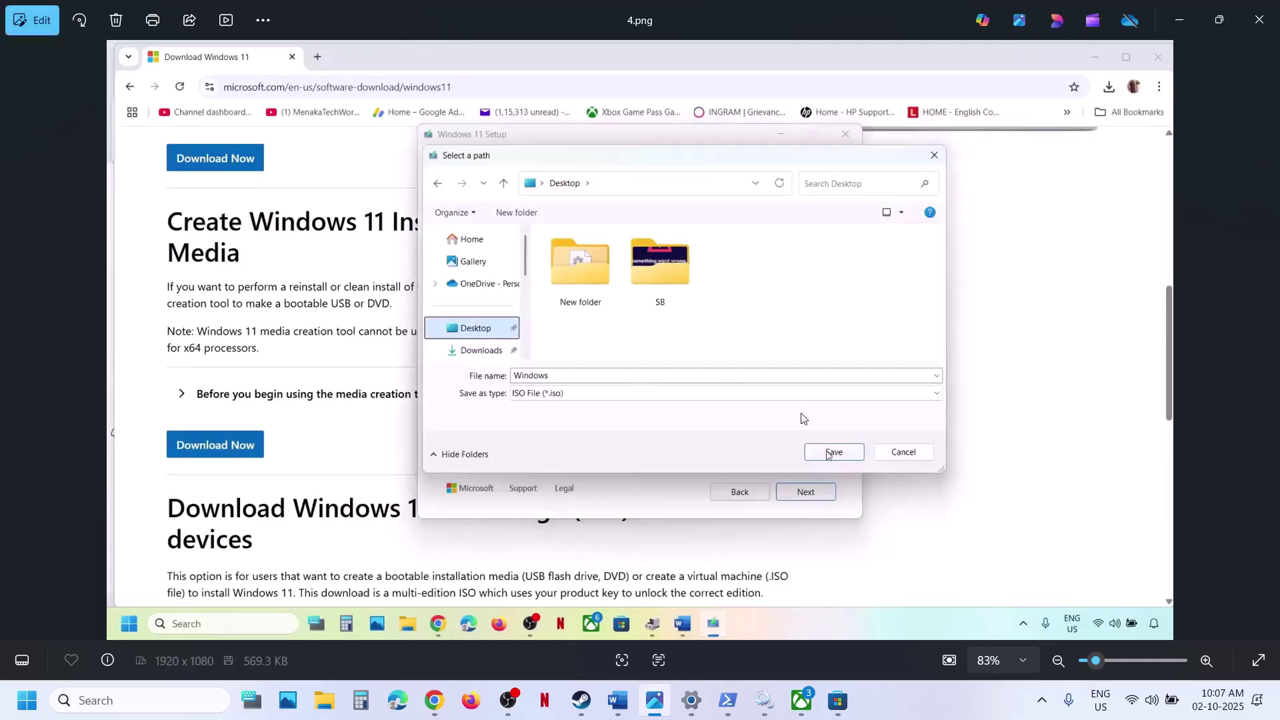
pyautogui.press('Right')
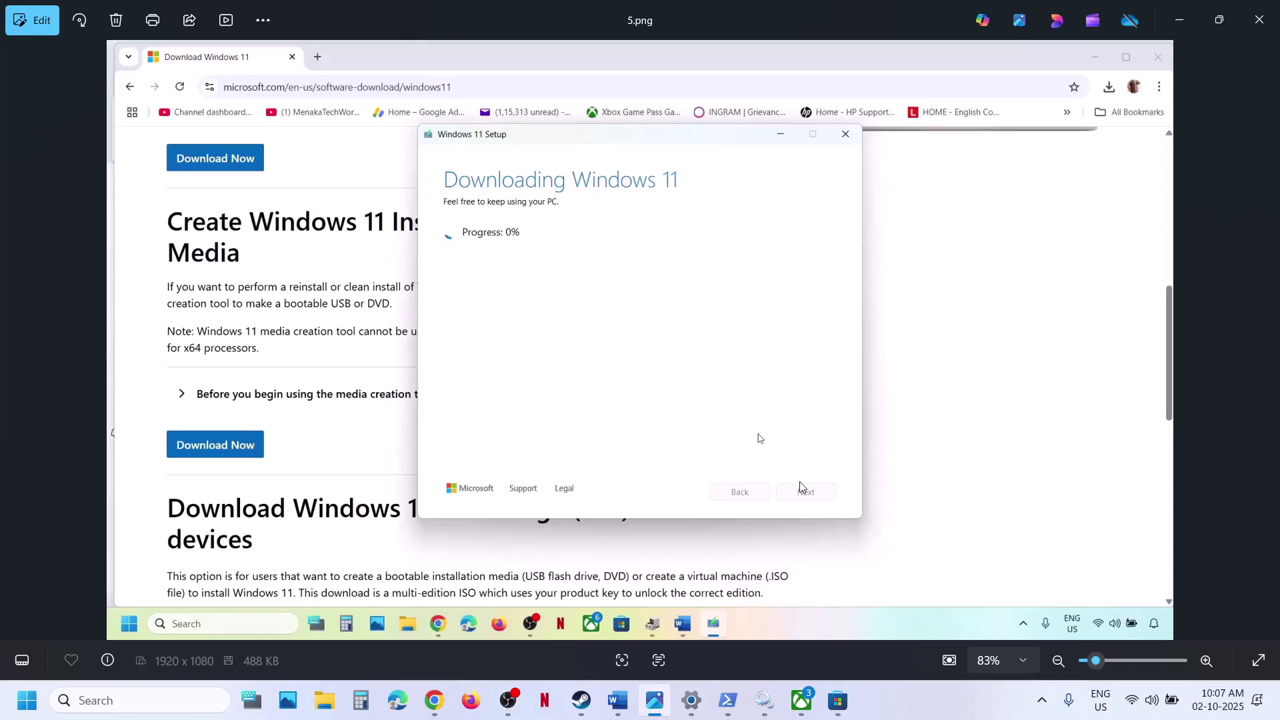
pyautogui.press('Right')
pyautogui.press('Right')
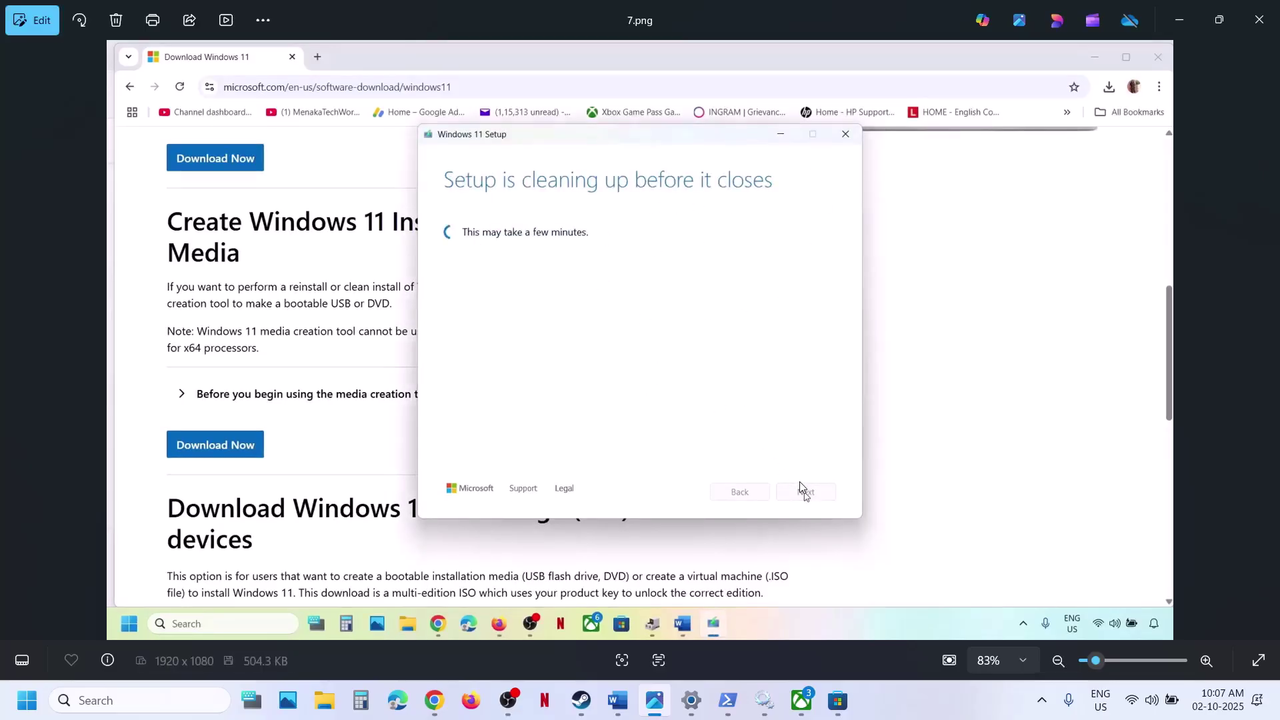
pyautogui.press('Left')
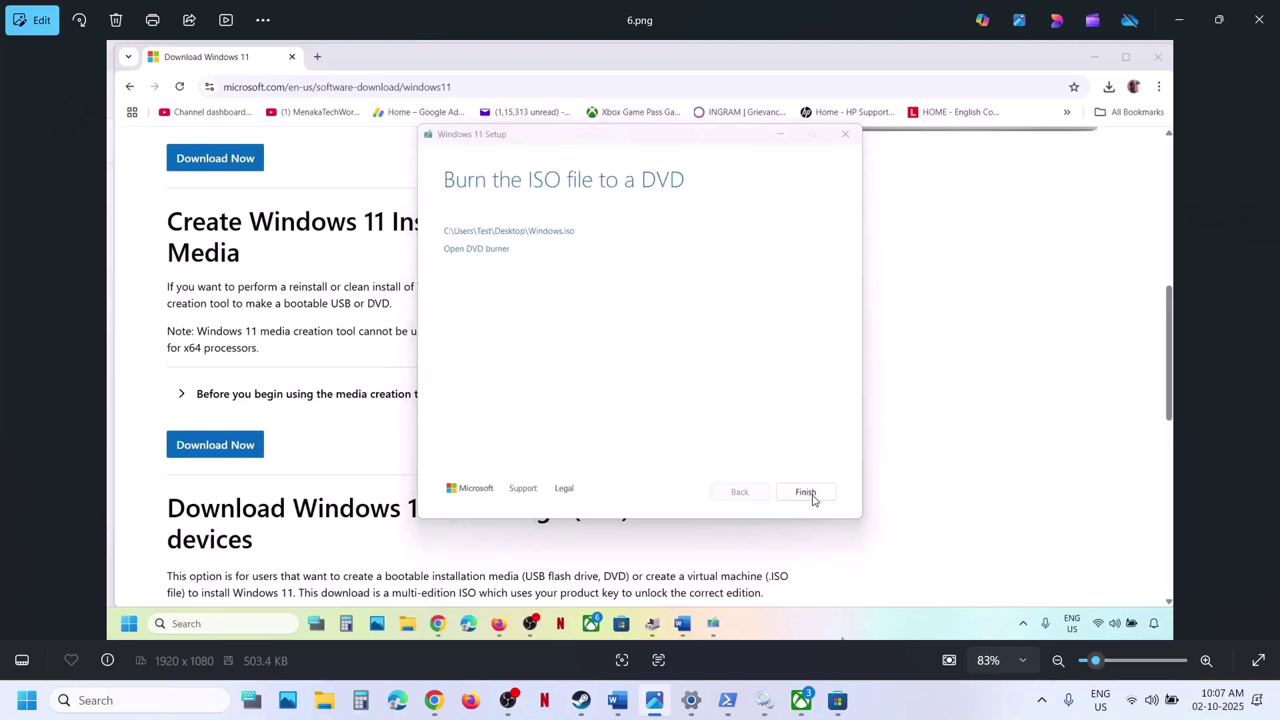
pyautogui.press('Right')
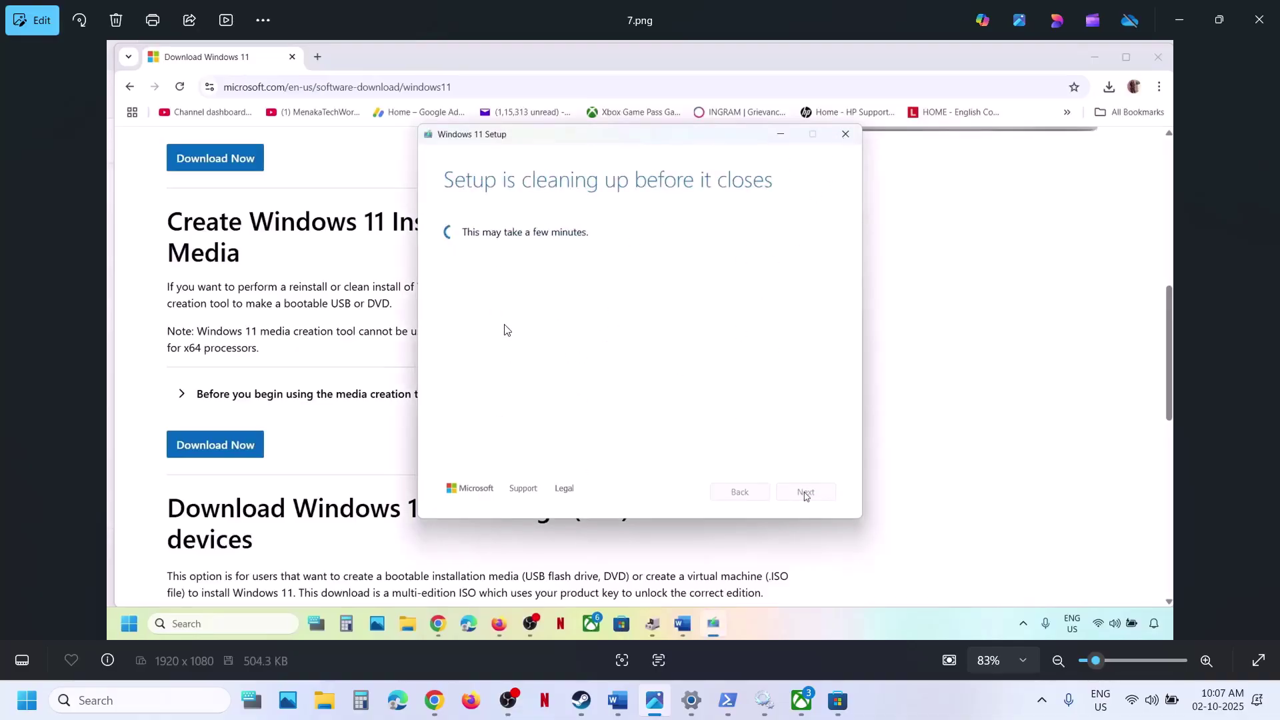
pyautogui.press('Right')
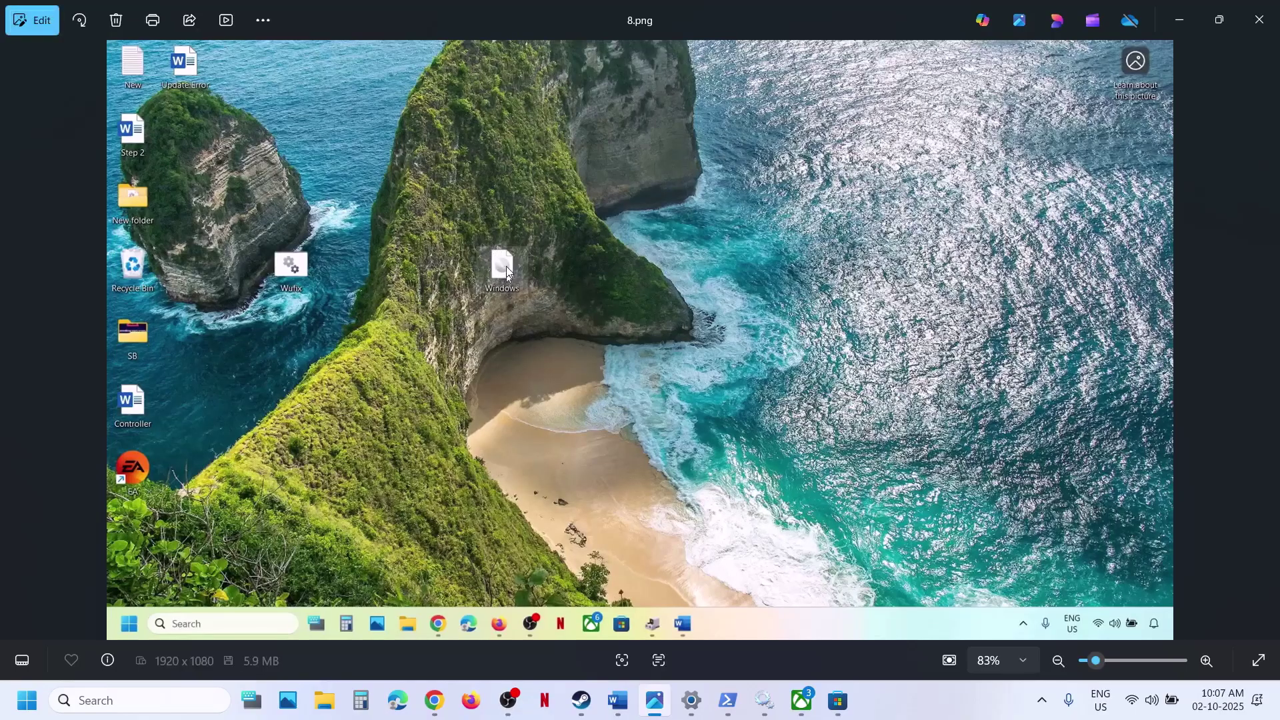
# - View 9.png to 13.png up to Ready to install, then show Hogwarts Legacy downloading at 13%
pyautogui.press('Right')
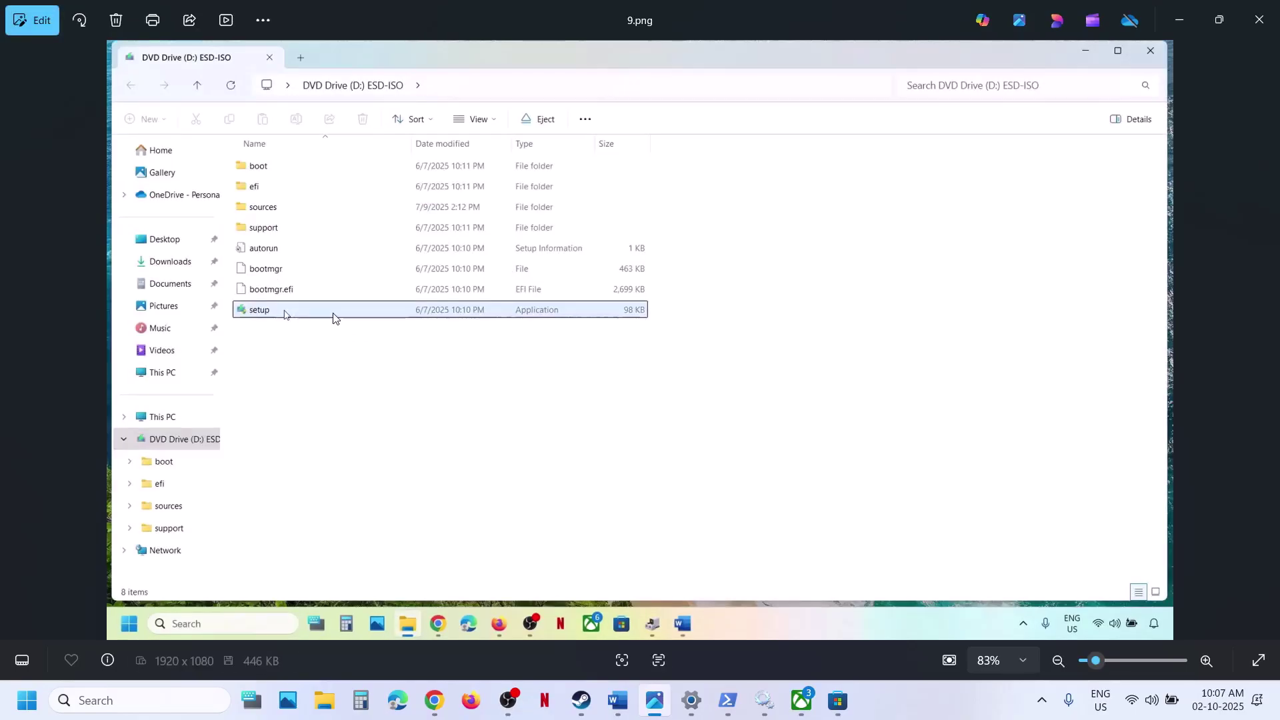
pyautogui.press('Right')
pyautogui.press('Right')
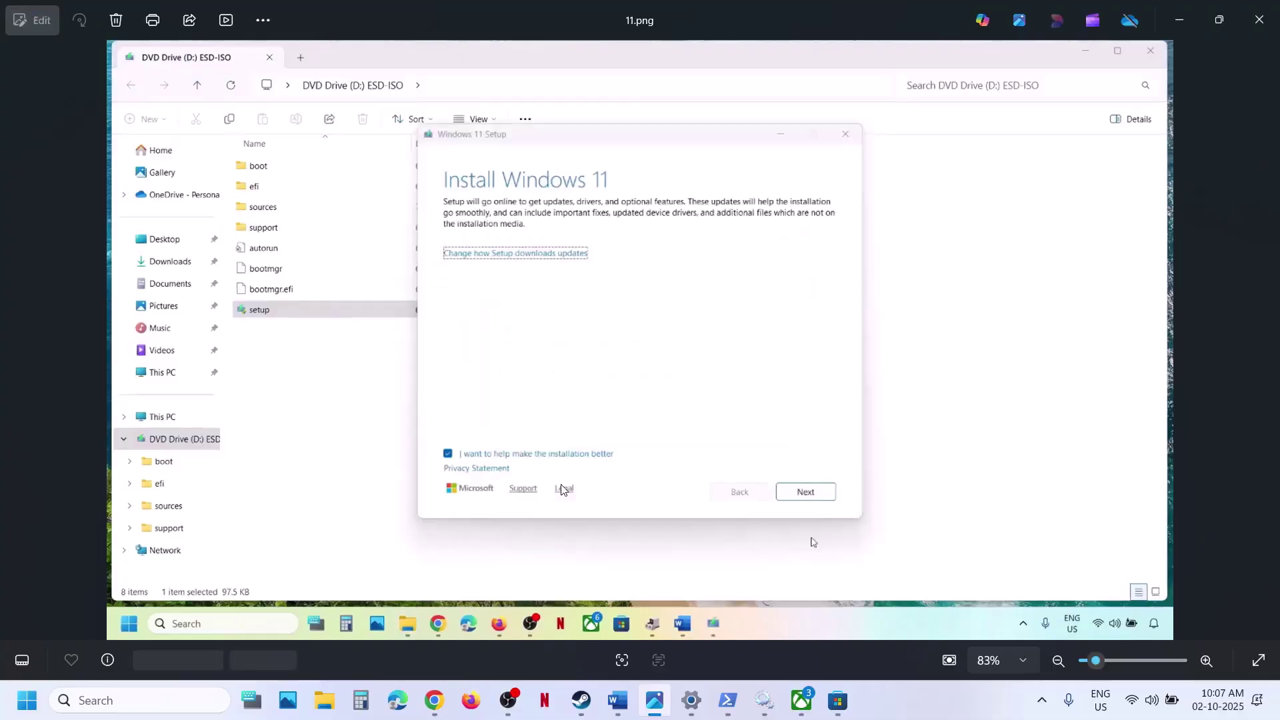
pyautogui.press('Right')
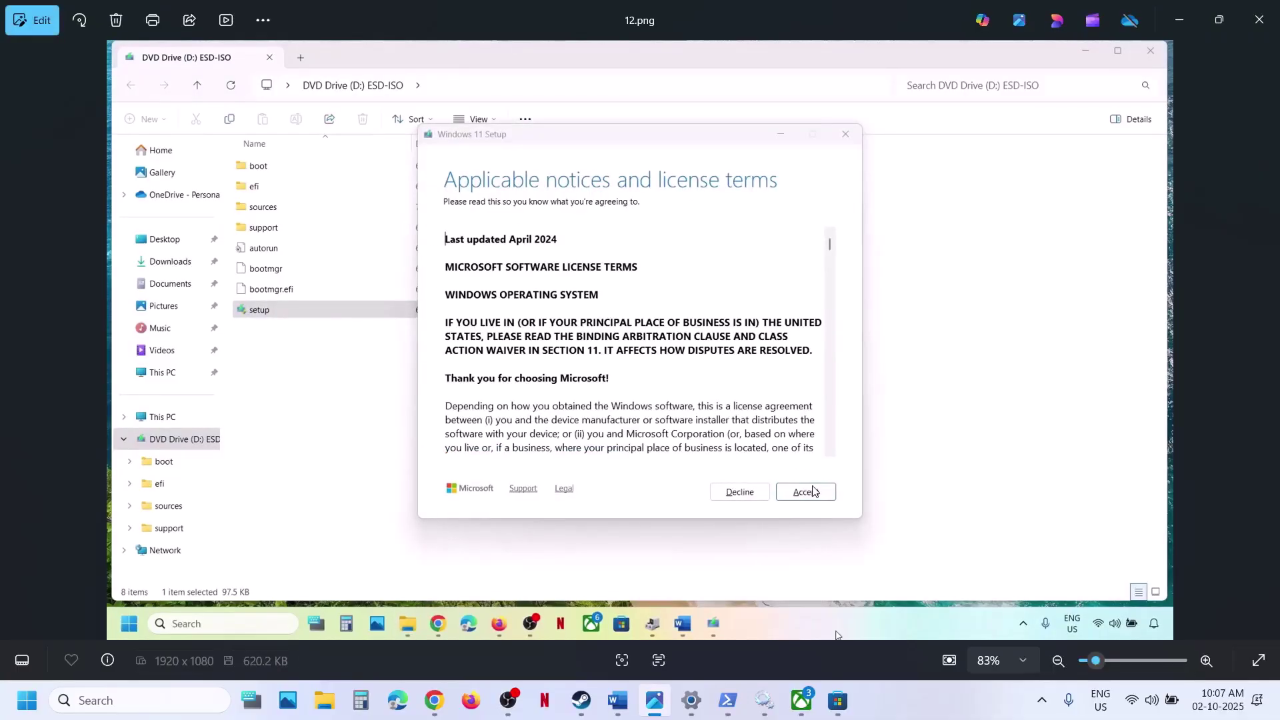
pyautogui.press('Right')
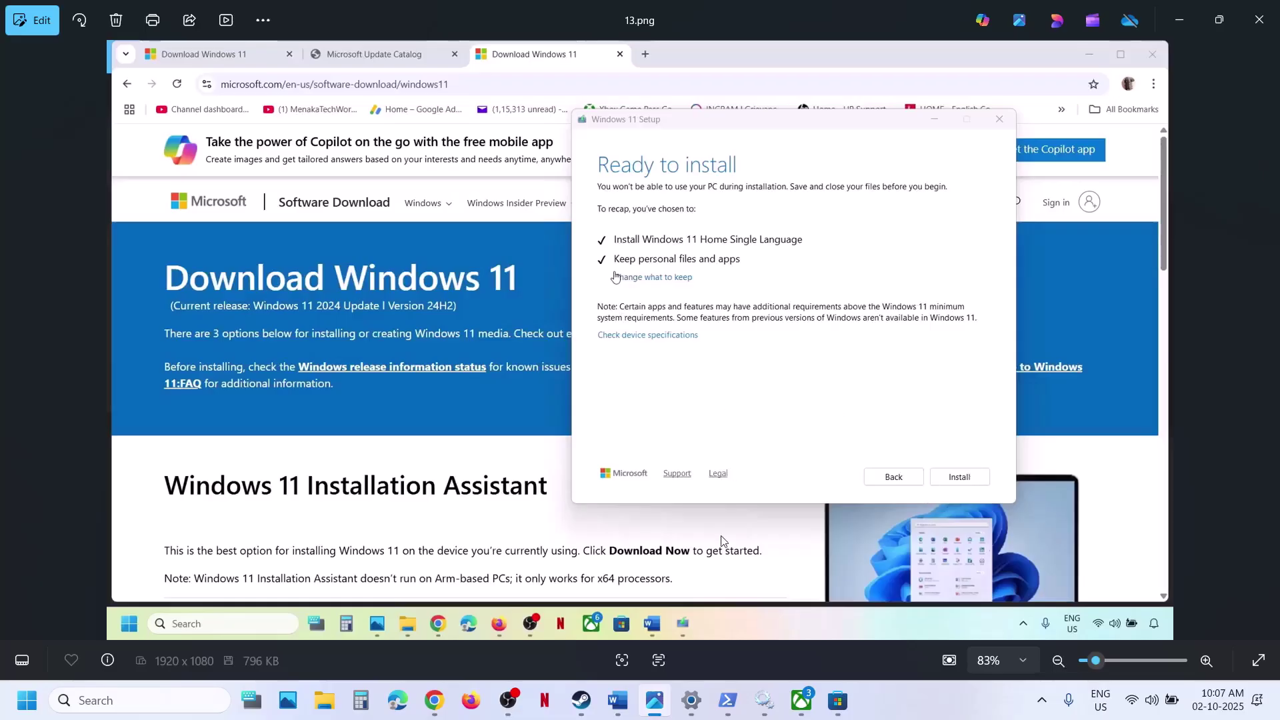
pyautogui.click(800, 699)
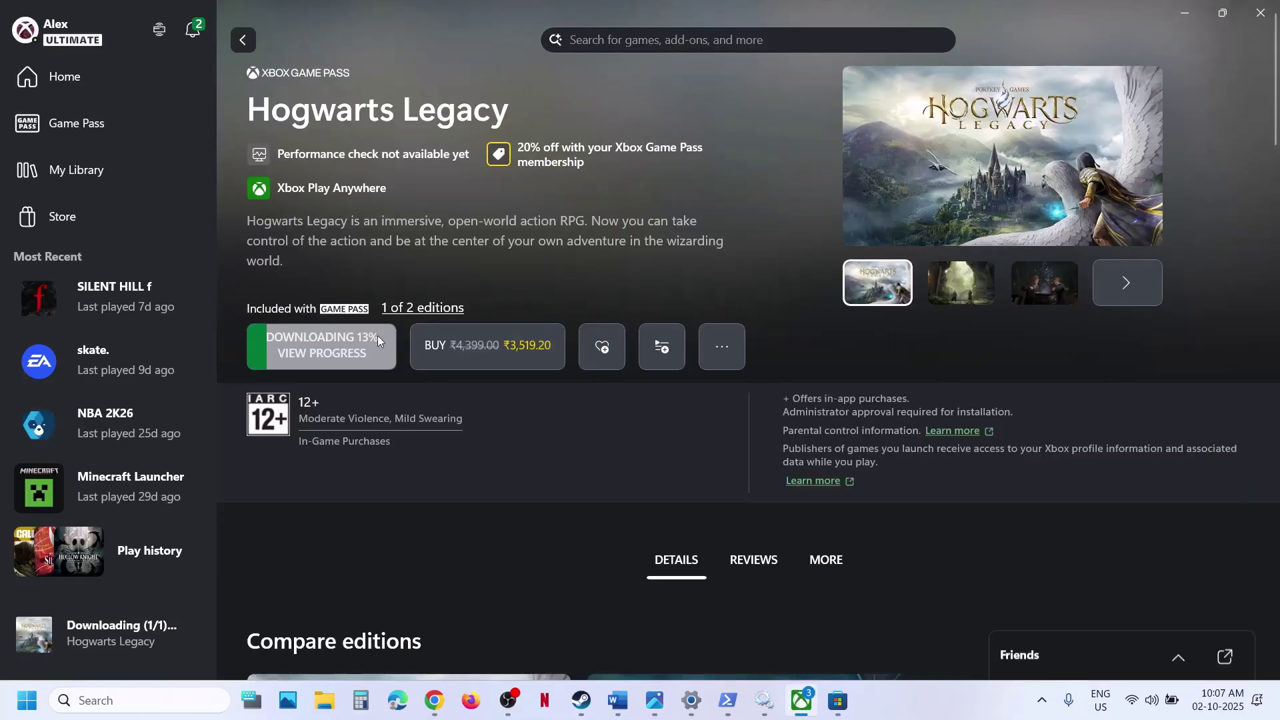